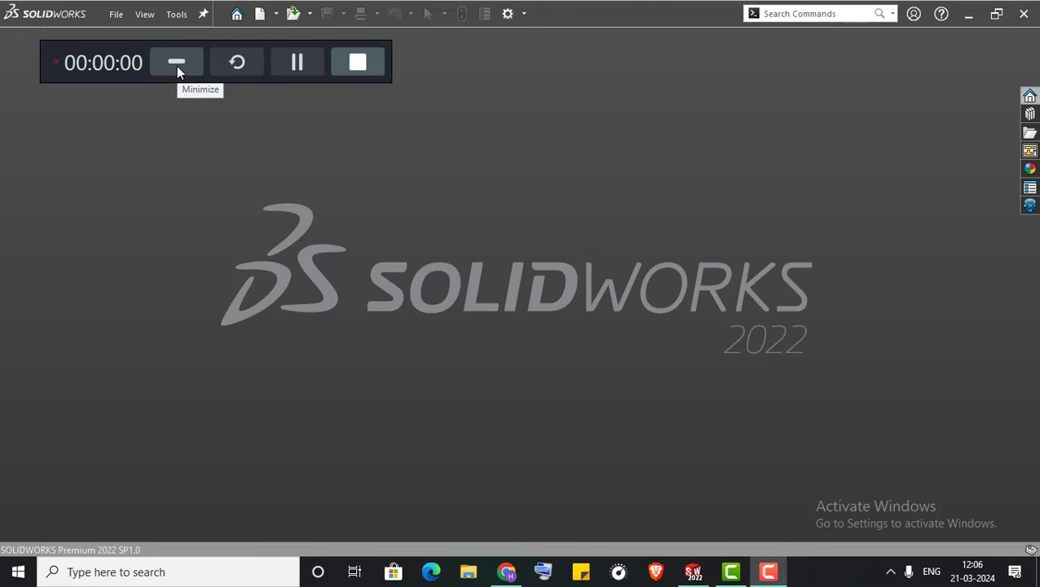
Create a new assembly, Assem1, from the Assembly template, dismissing the Open dialog without choosing a file
left_click(176, 66)
left_click(259, 15)
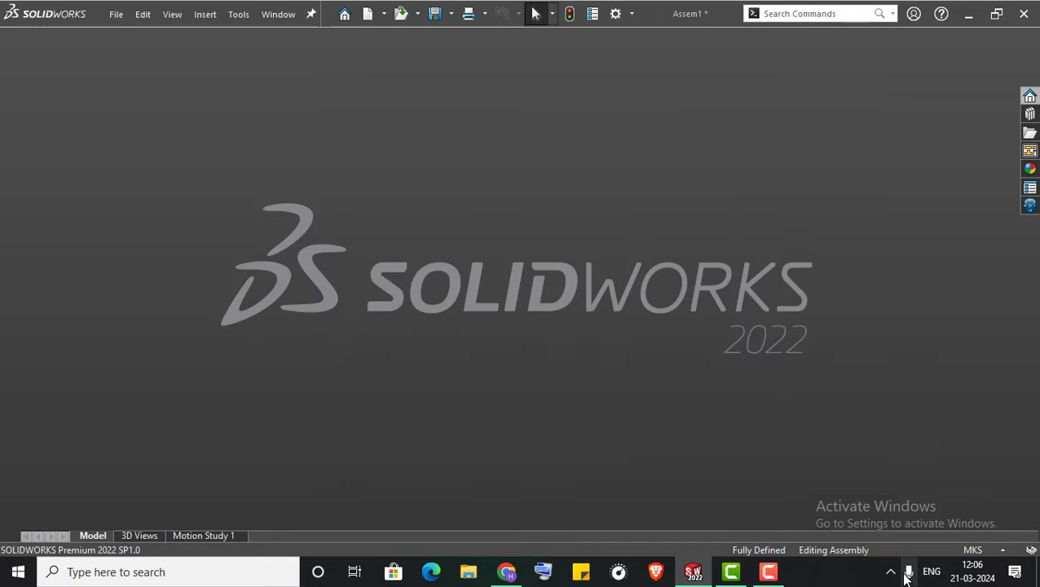
left_click(892, 573)
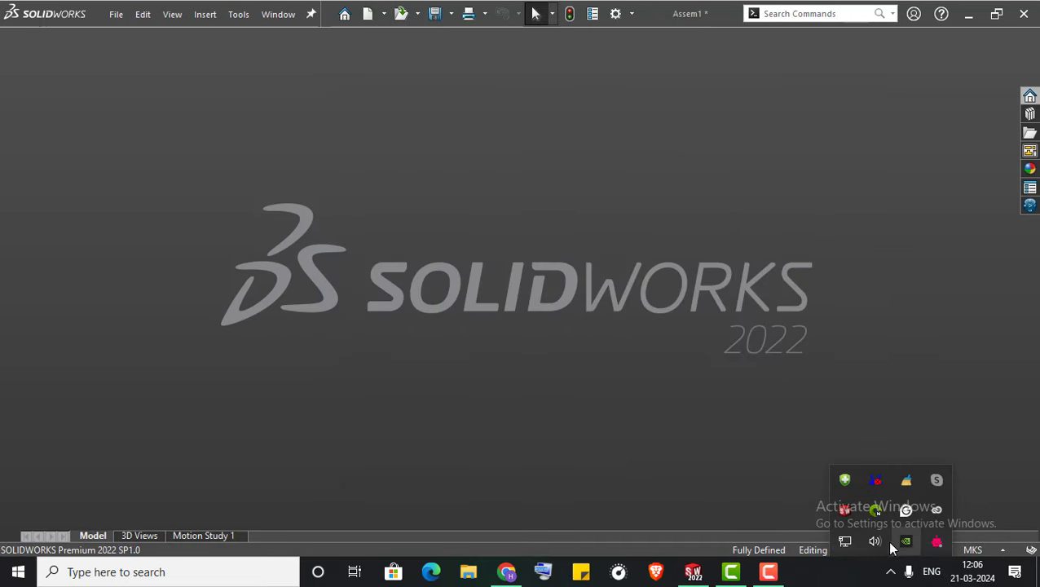
left_click(890, 545)
left_click(902, 538)
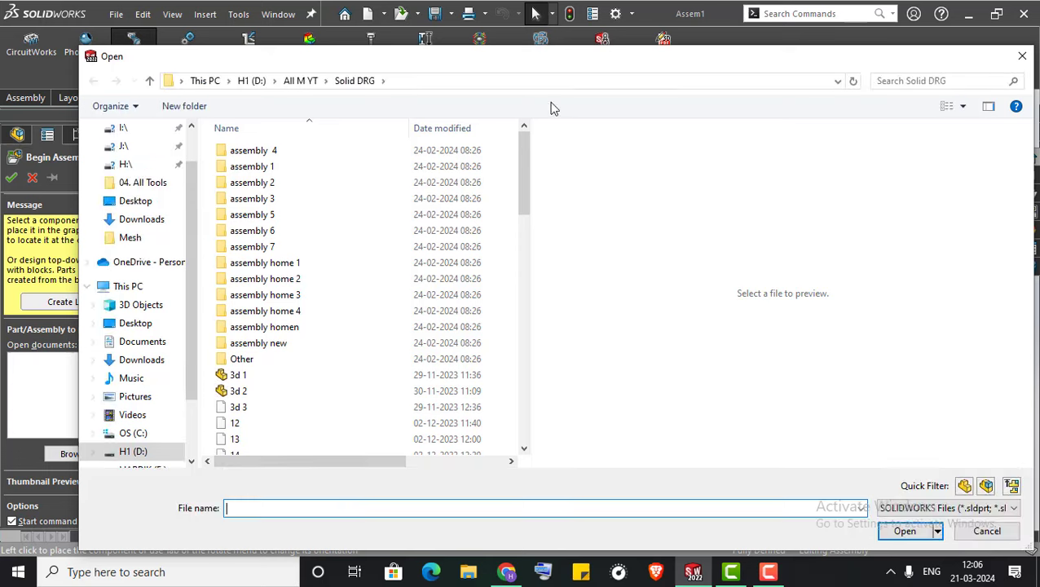
left_click(1022, 56)
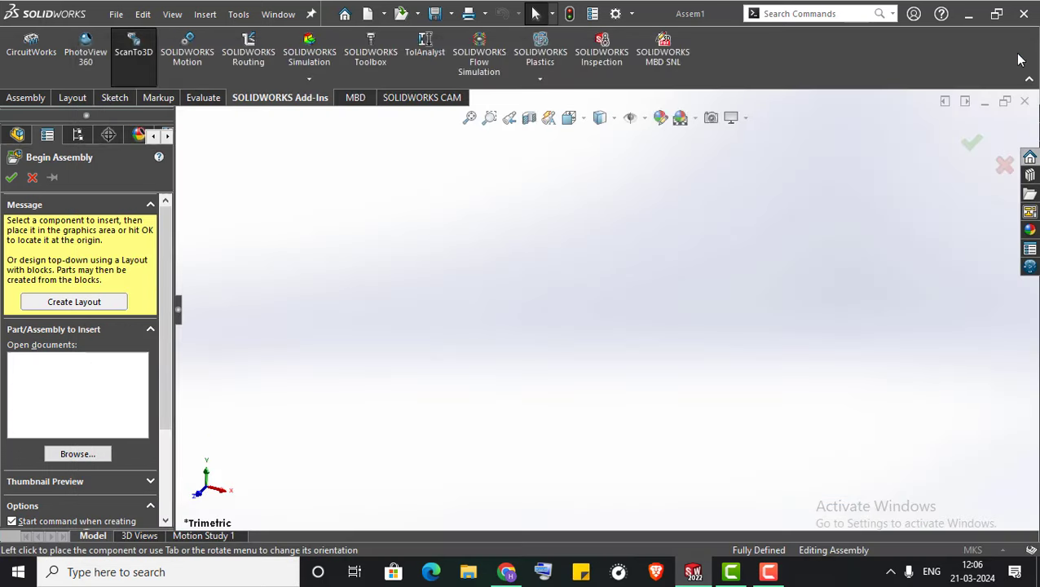
Close Begin Assembly and set the document units to MMGS
left_click(33, 177)
left_click(972, 549)
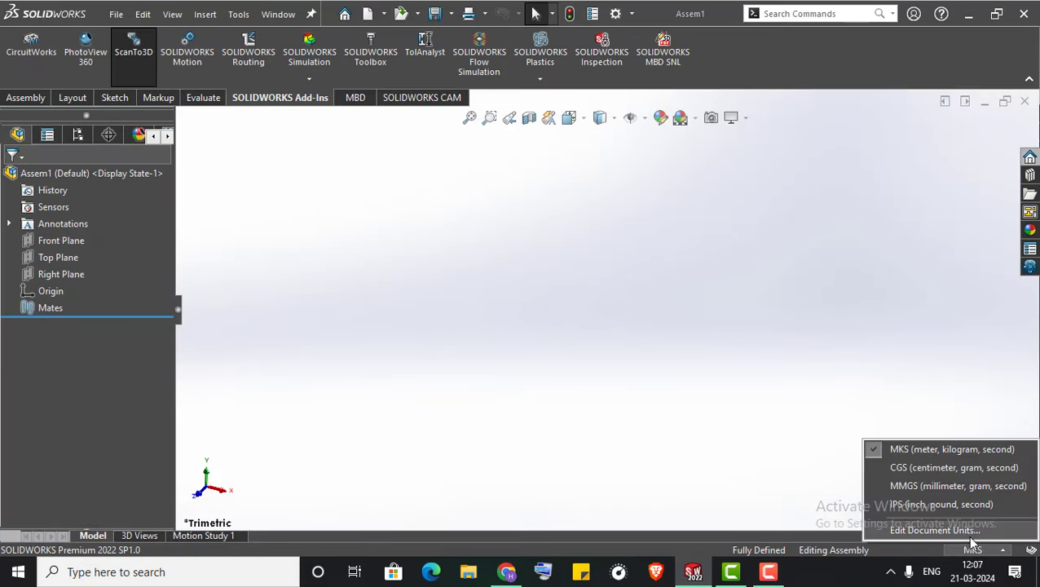
left_click(954, 486)
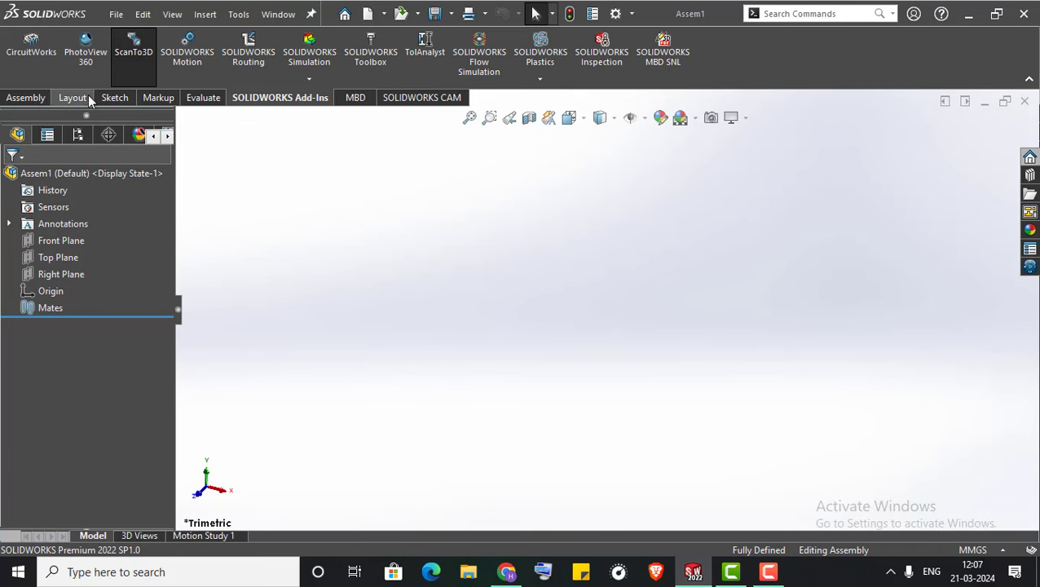
Insert the 'new frame' part from the shaper machine project's 3D folder into the assembly
left_click(25, 97)
left_click(86, 49)
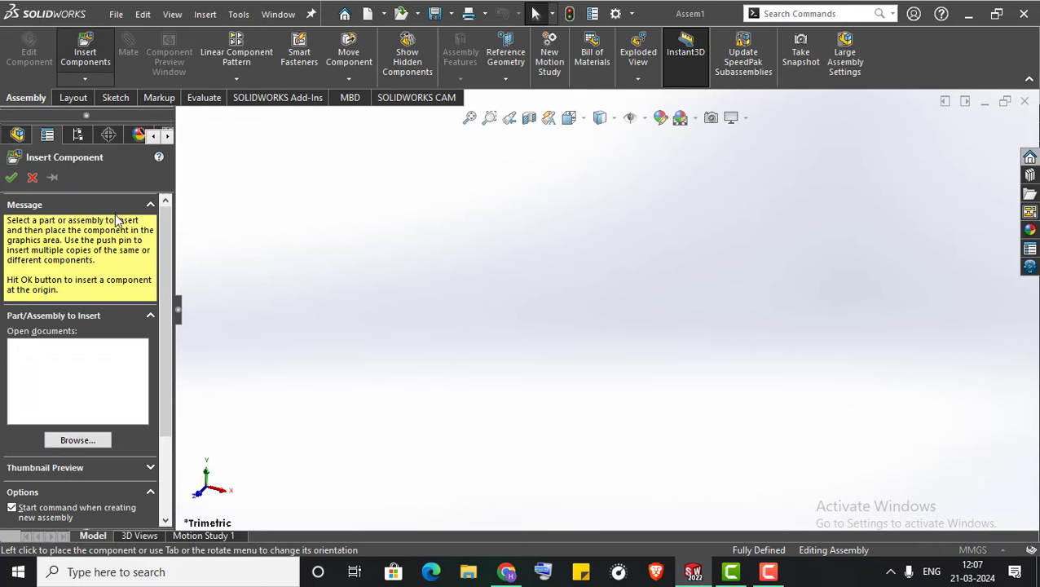
left_click(134, 197)
left_click(363, 176)
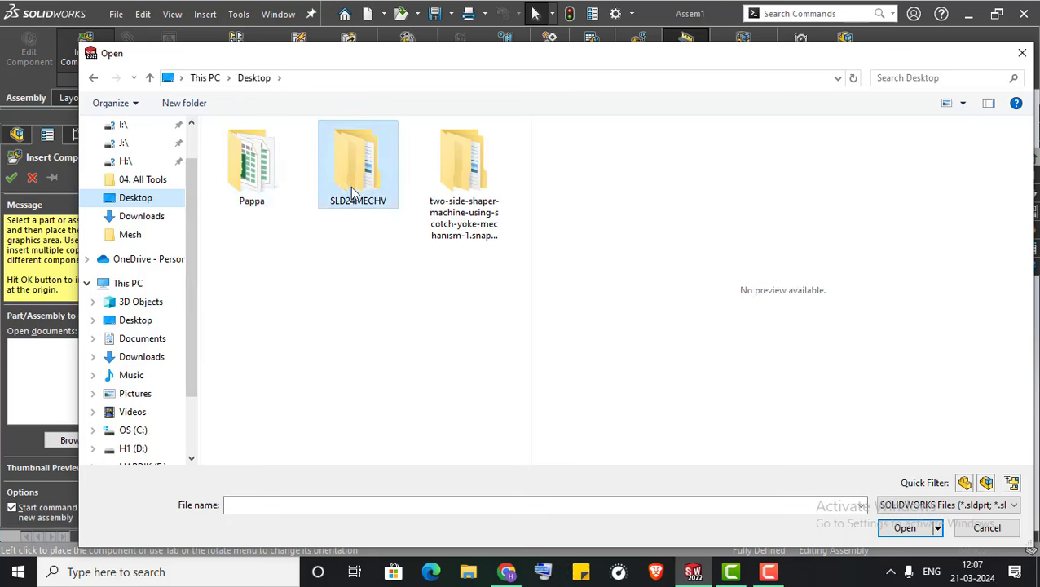
left_click(469, 193)
double_click(469, 194)
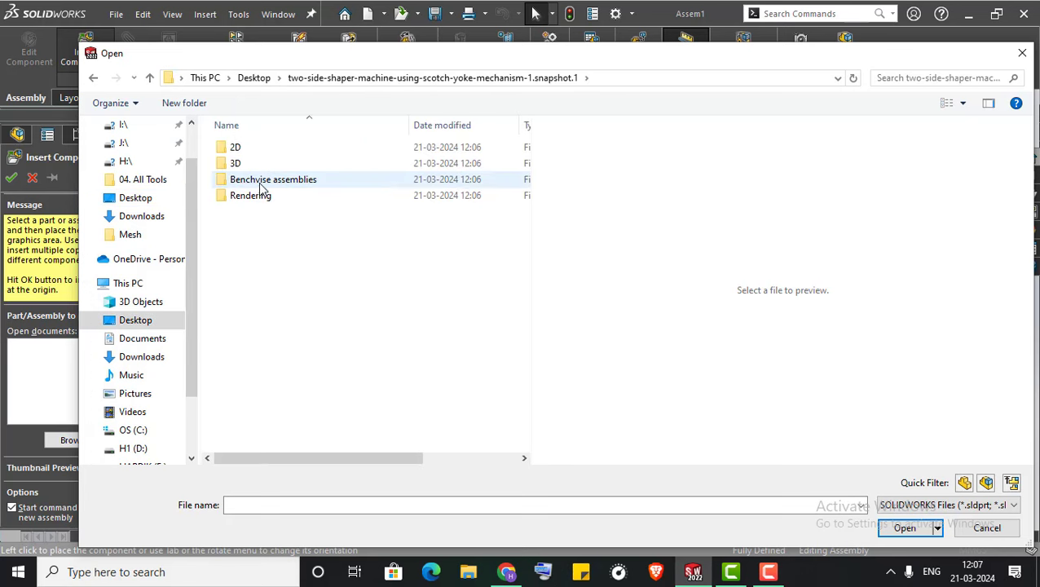
double_click(233, 168)
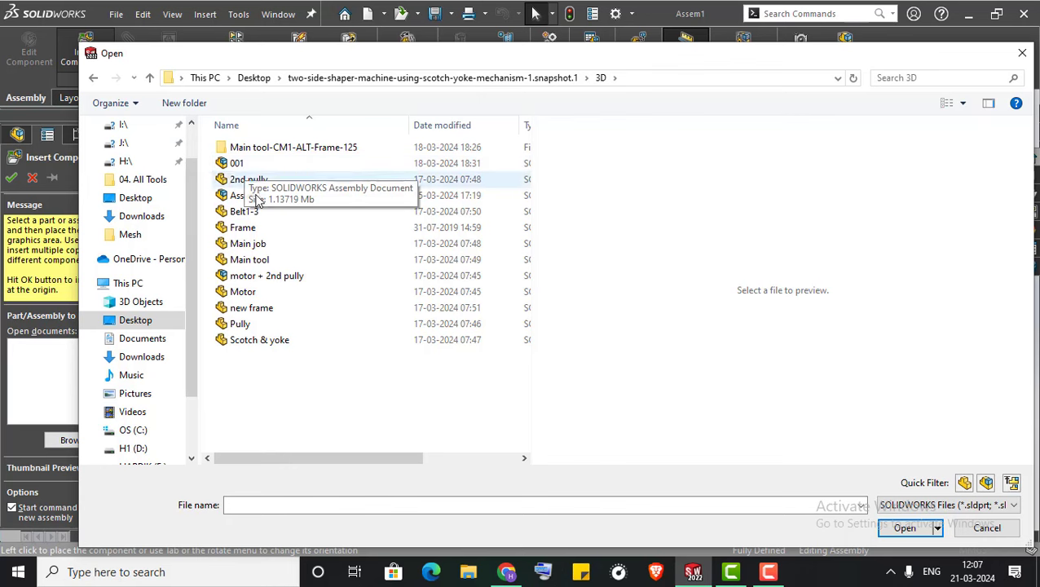
double_click(269, 308)
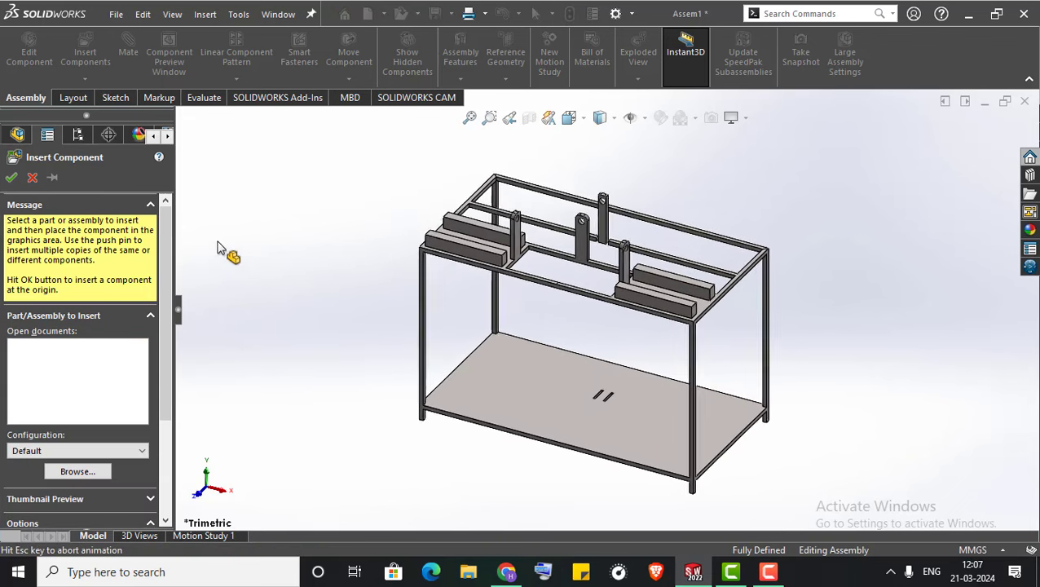
left_click(220, 248)
Float the new frame and mate its Front Plane coincident with the assembly's Front Plane
right_click(65, 310)
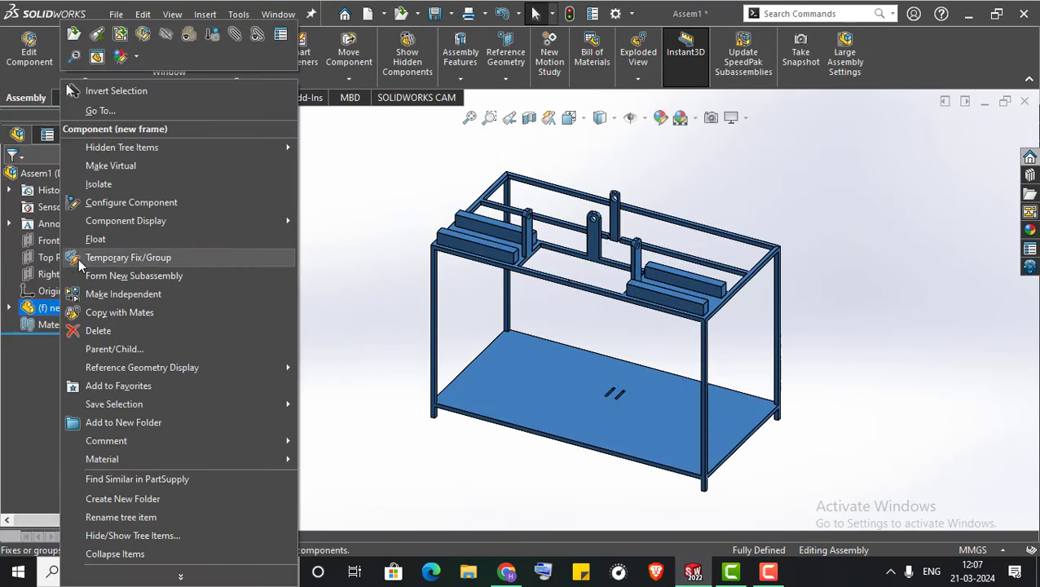
left_click(186, 238)
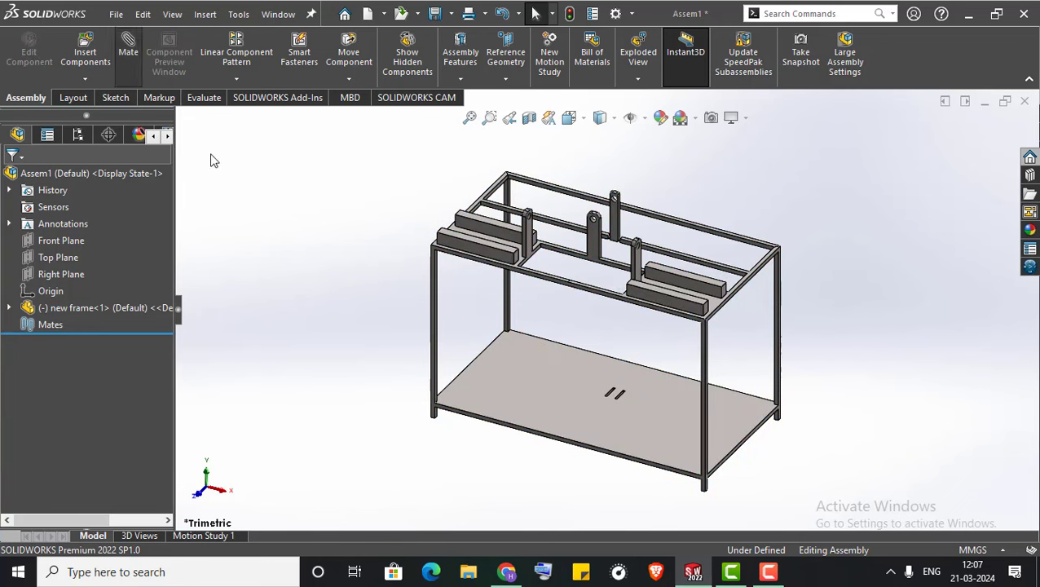
left_click(180, 118)
left_click(244, 185)
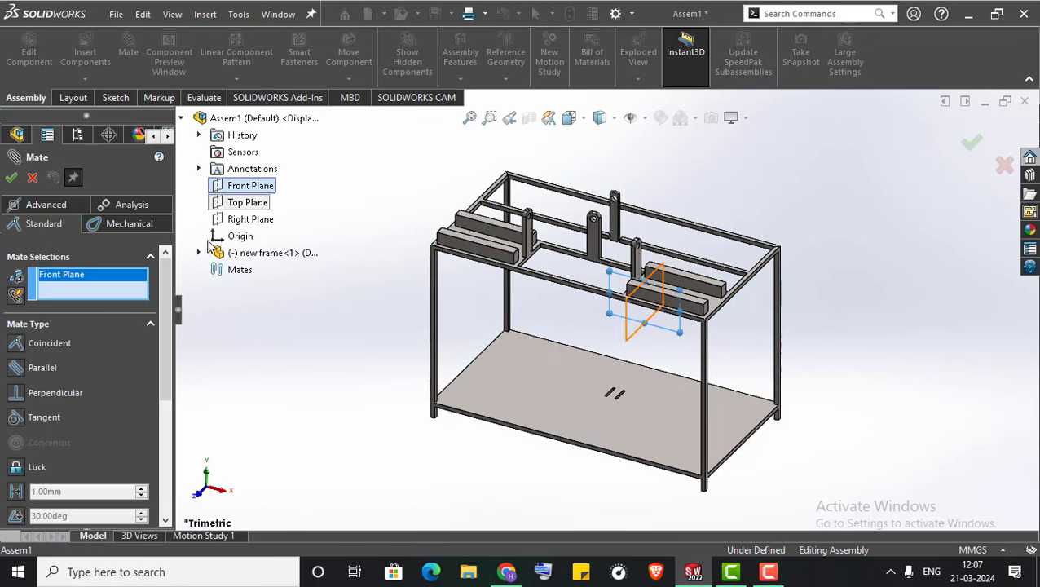
left_click(198, 254)
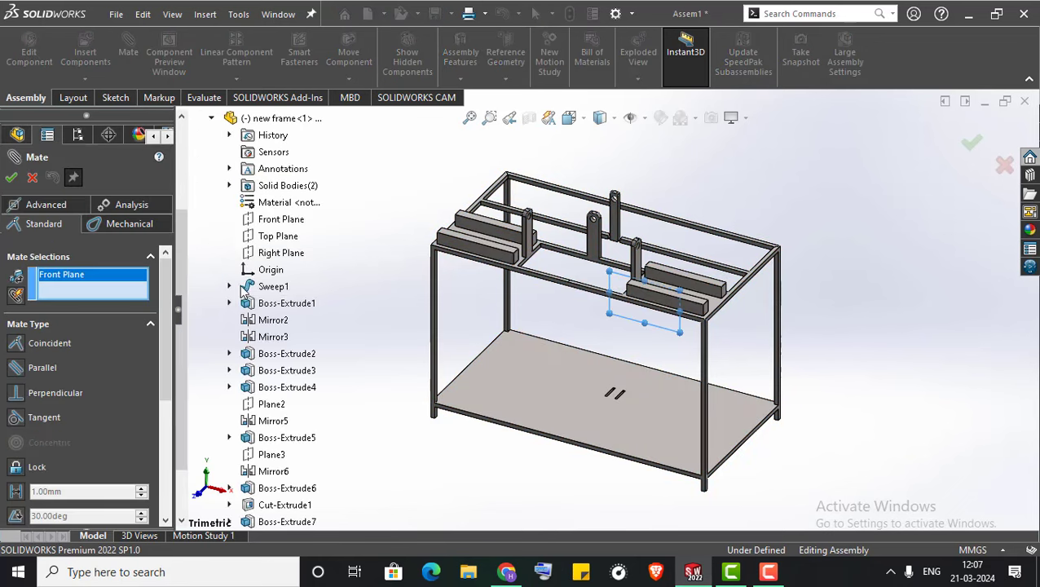
left_click(280, 220)
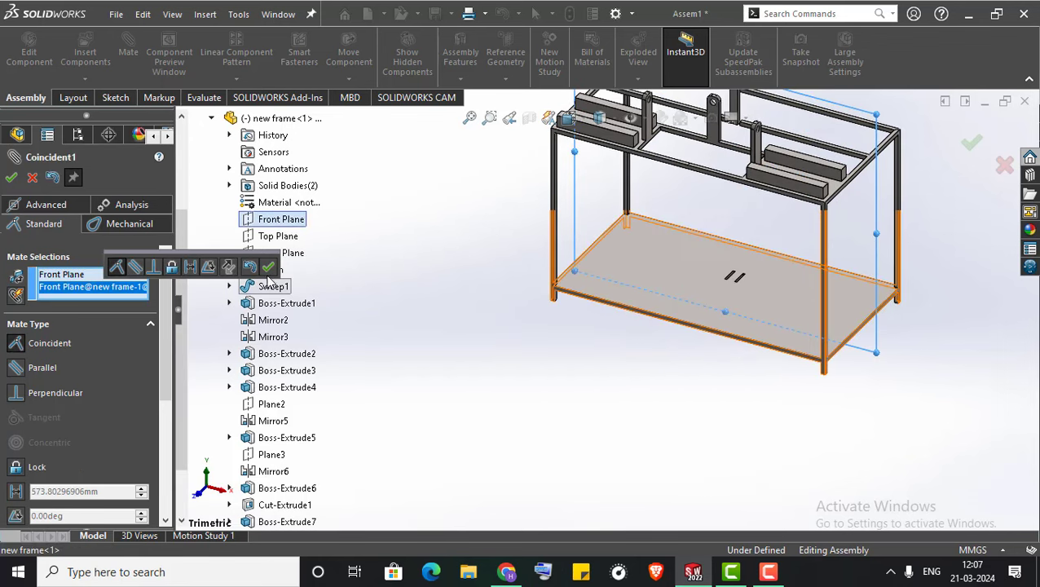
left_click(269, 269)
Add coincident mates between the frame's and assembly's Top Planes and Right Planes, then close Mate
left_click(278, 236)
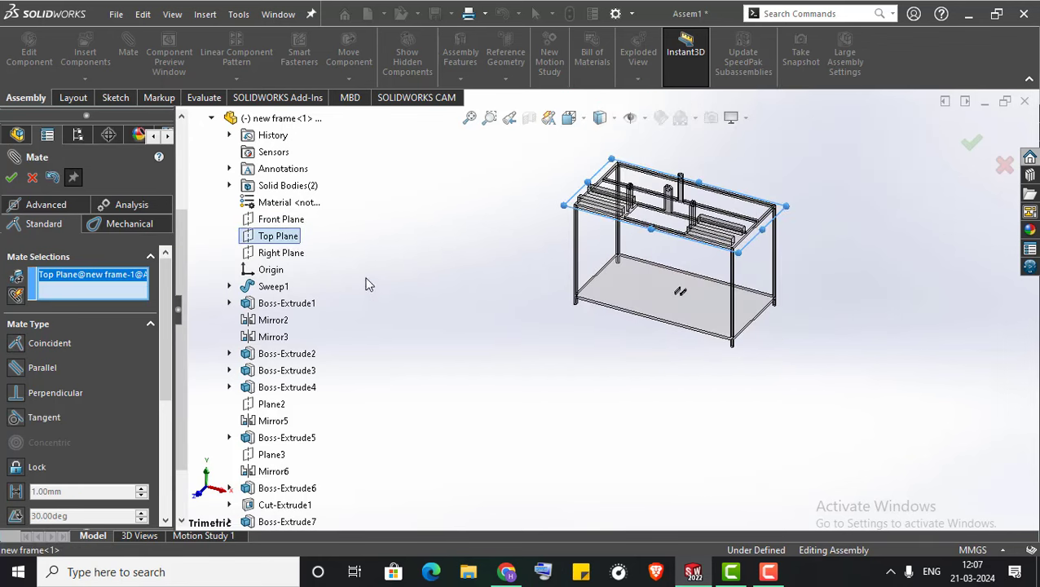
scroll(250, 186, "up", 2)
scroll(250, 187, "up", 2)
left_click(260, 202)
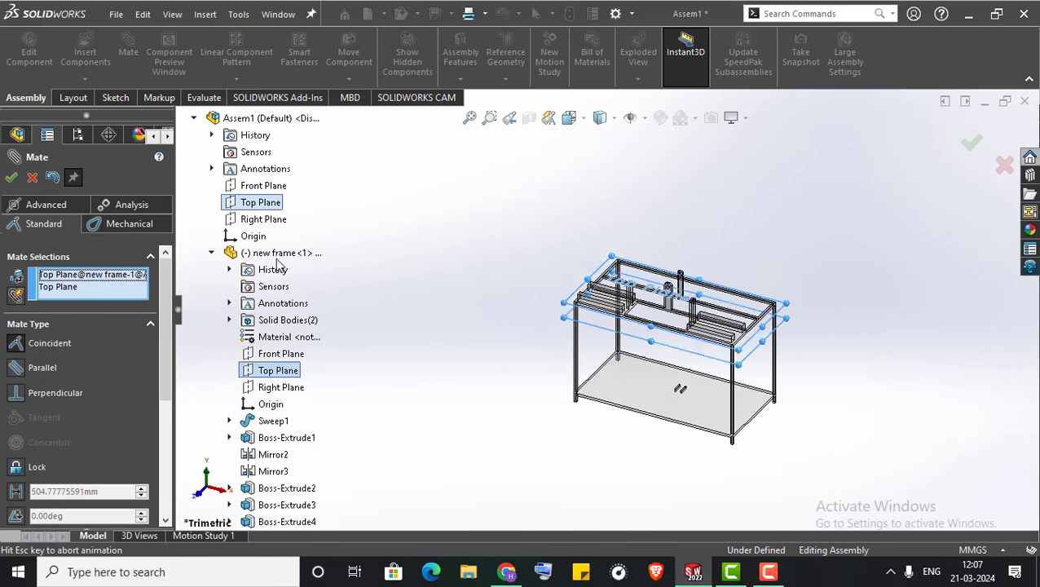
left_click(263, 245)
left_click(269, 220)
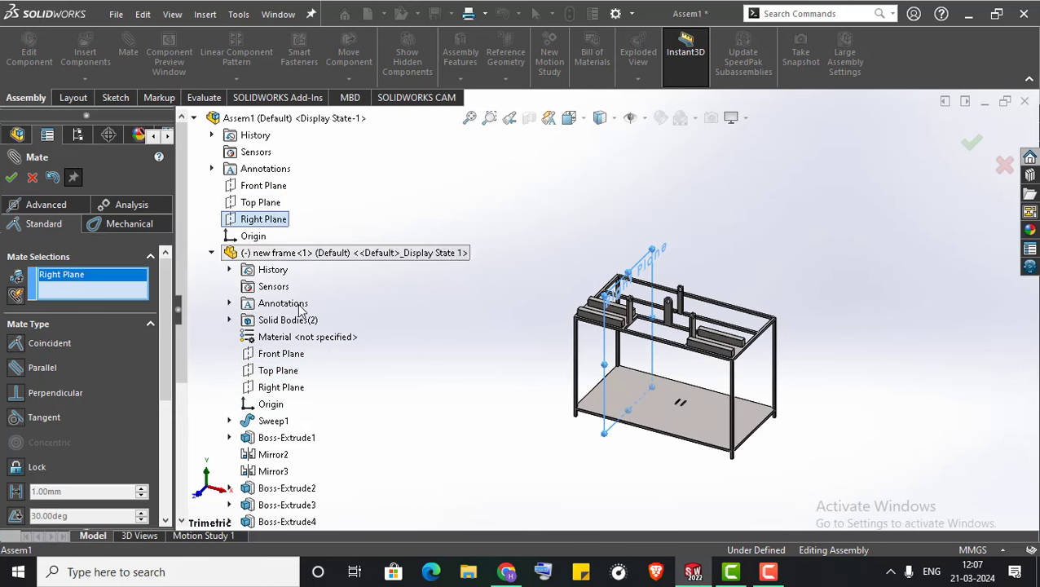
left_click(275, 388)
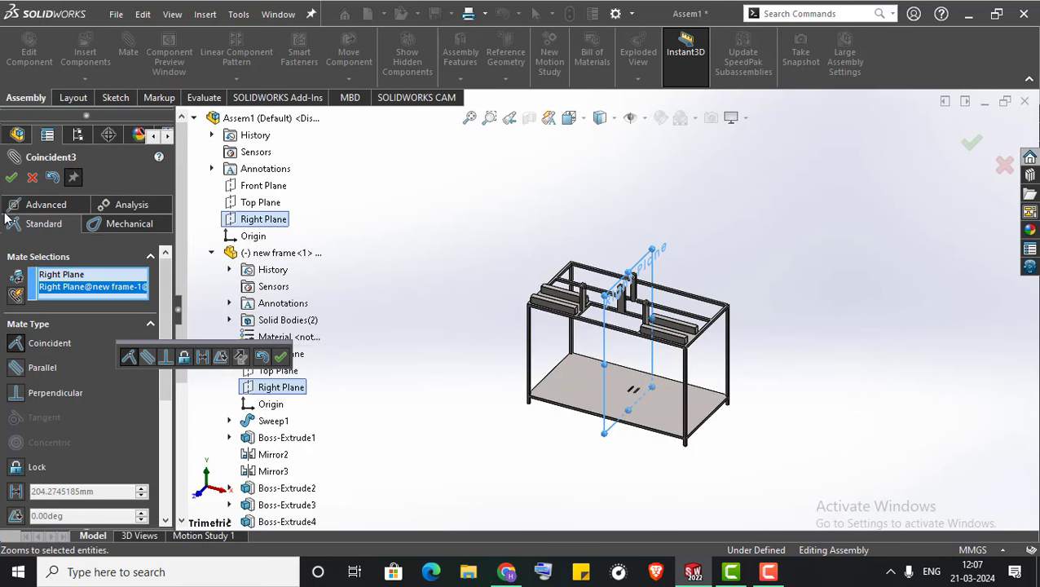
left_click(12, 177)
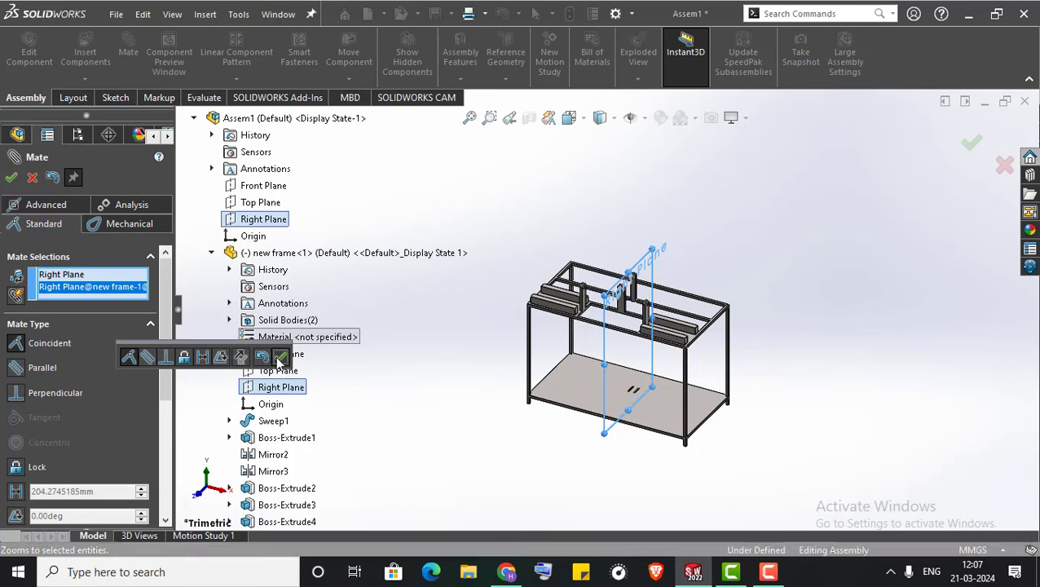
left_click(11, 177)
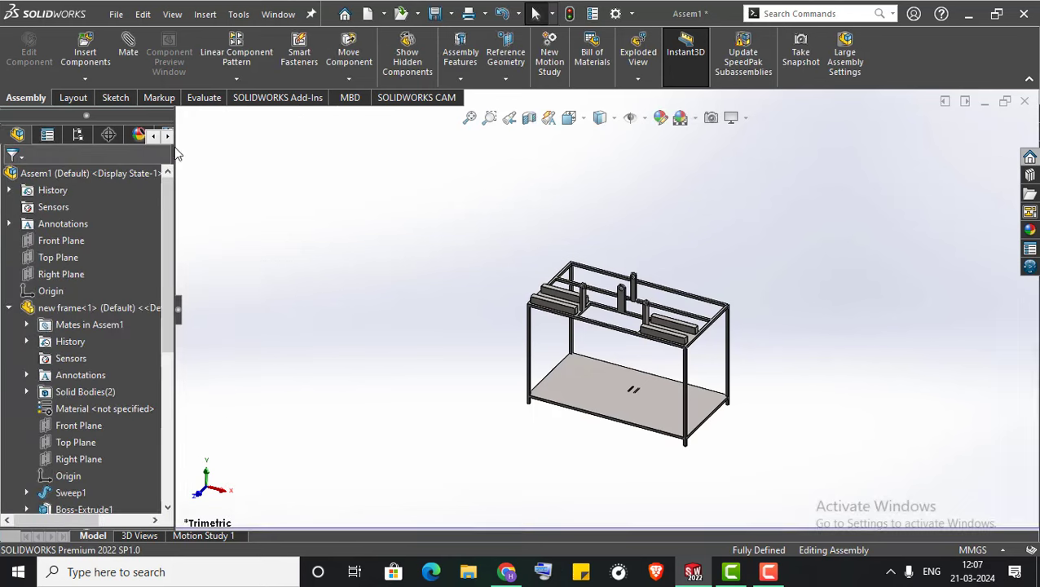
Select 2nd pully, Main job, Main tool, Motor, Pully and Scotch & yoke for insertion
left_click(10, 309)
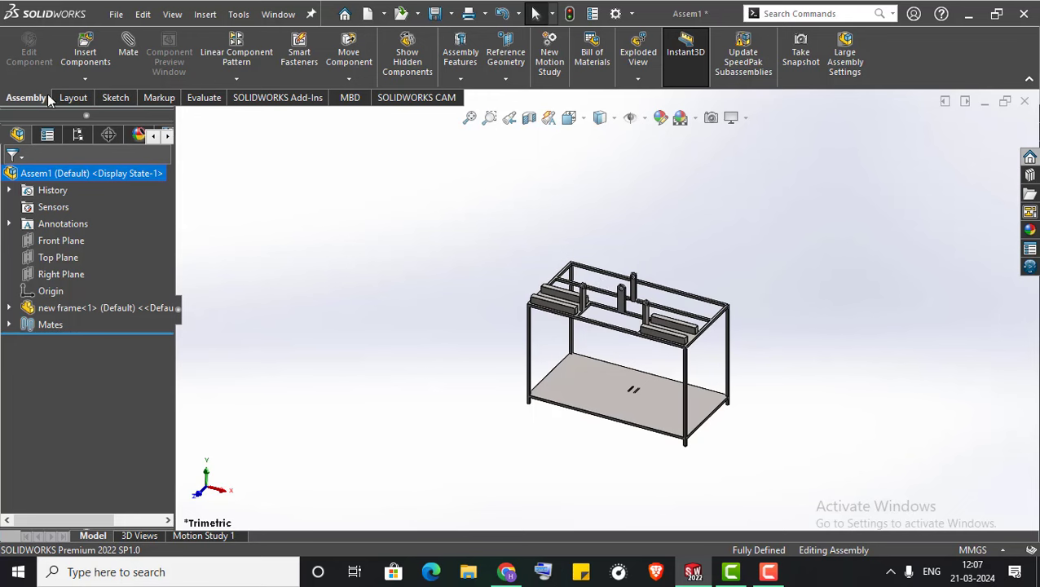
left_click(90, 54)
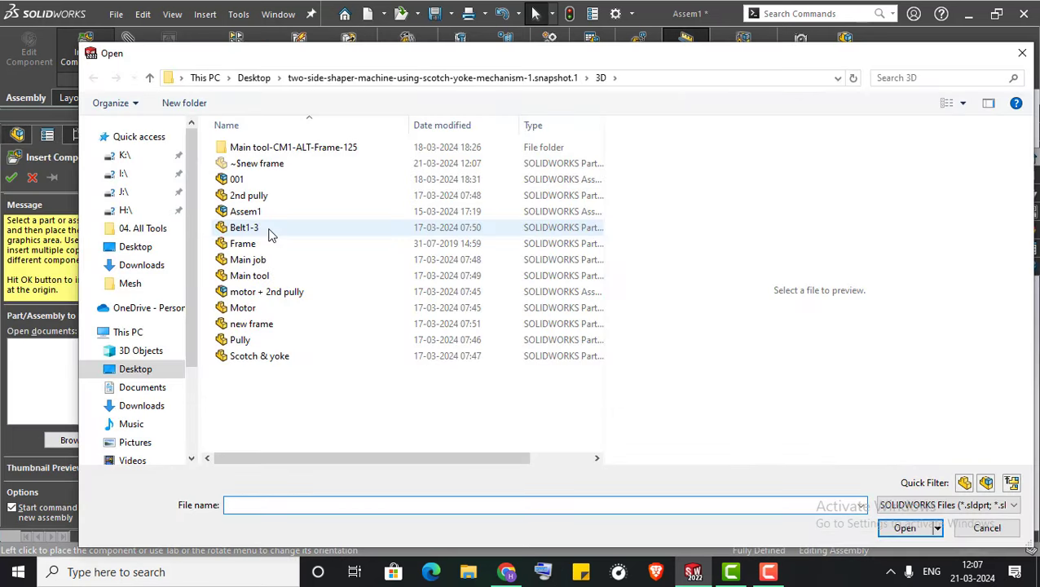
left_click(248, 196)
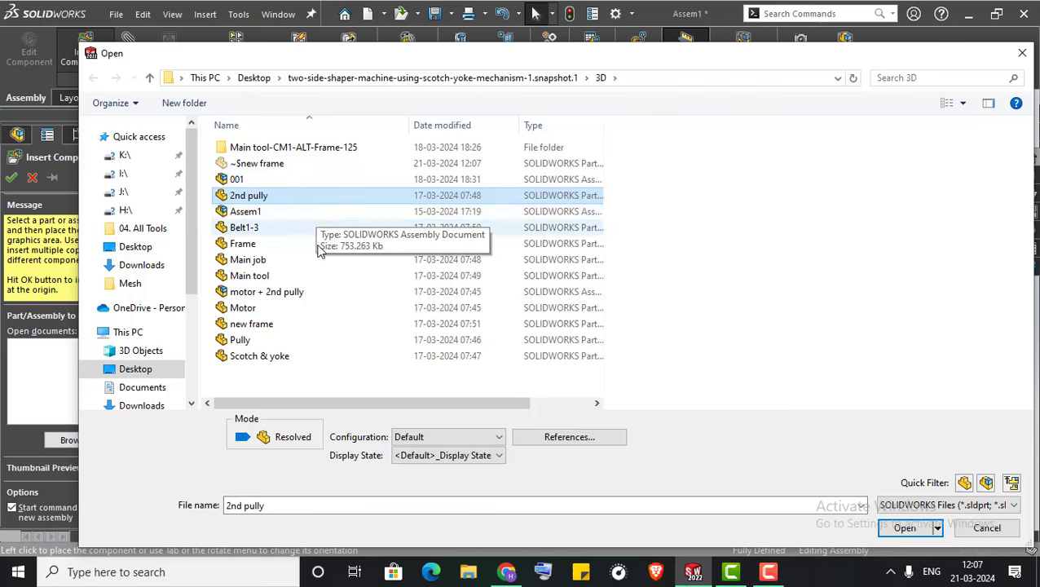
left_click(282, 260, "ctrl")
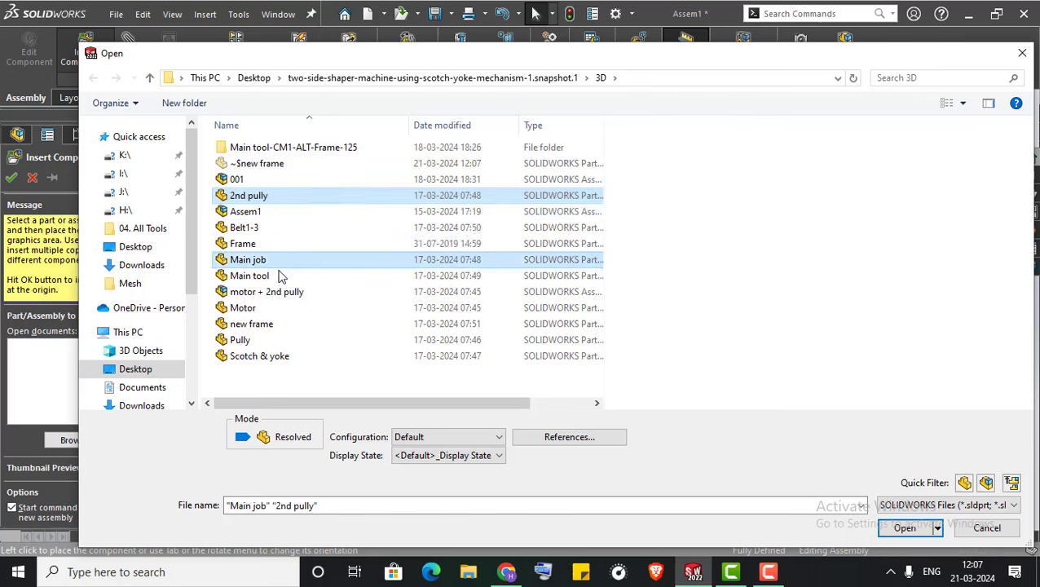
left_click(279, 276, "ctrl")
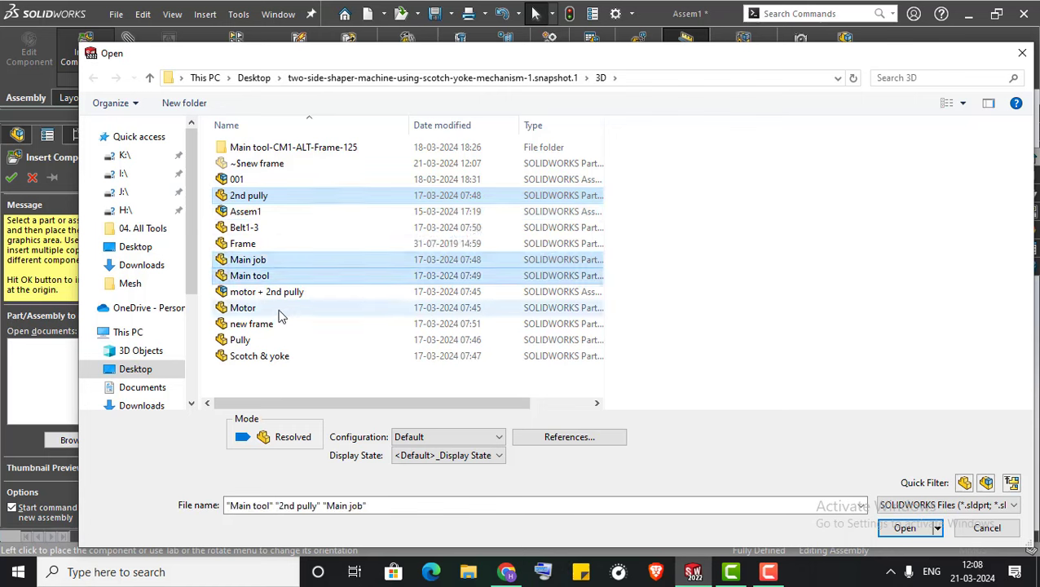
left_click(279, 314, "ctrl")
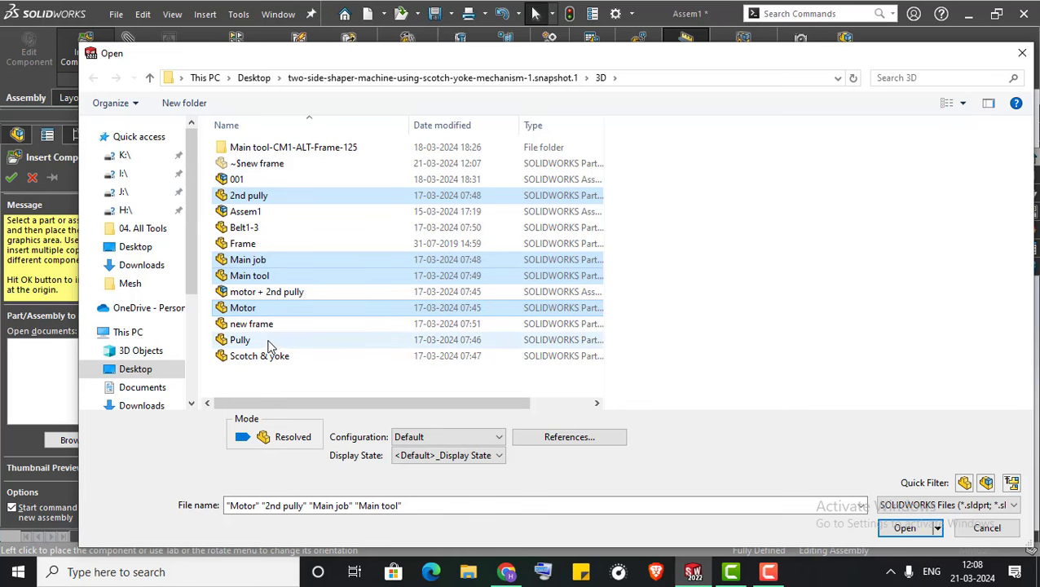
left_click(268, 340, "ctrl")
left_click(272, 357, "ctrl")
left_click(902, 527)
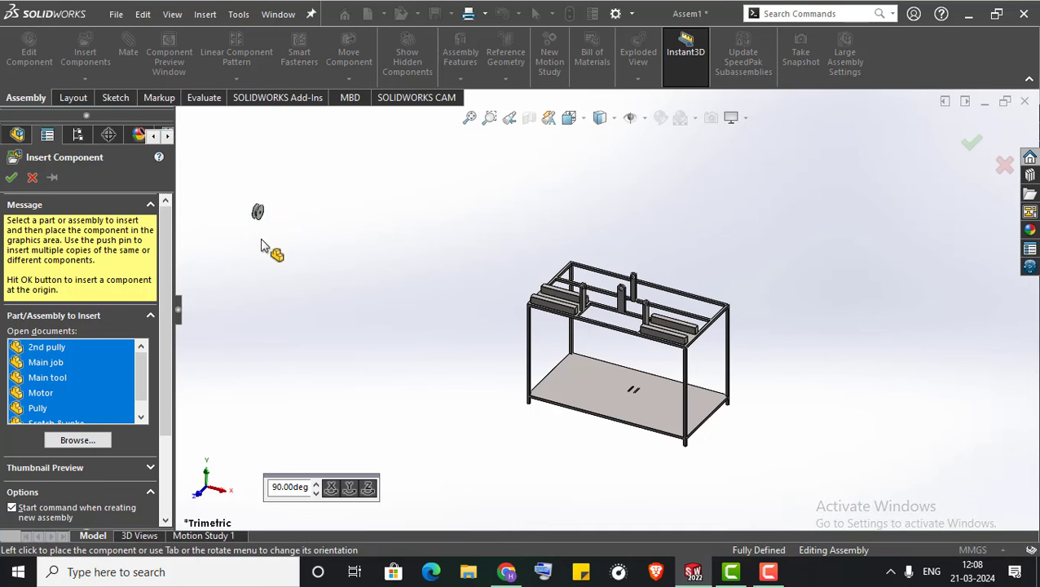
Place the parts beside the frame: motor on the left, pulley beside it, scotch-and-yoke below
left_click(264, 324)
left_click(325, 263)
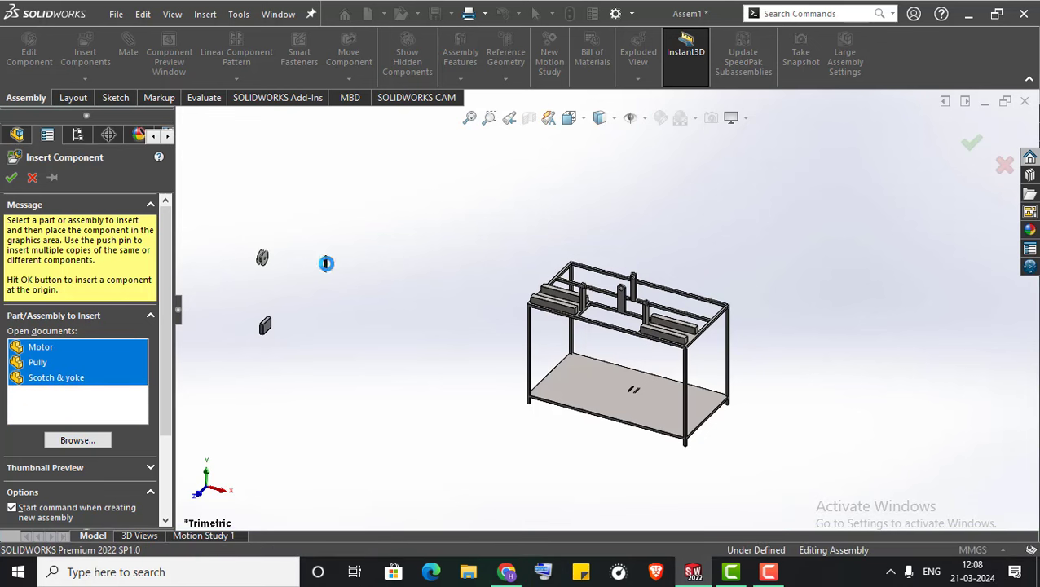
left_click(280, 375)
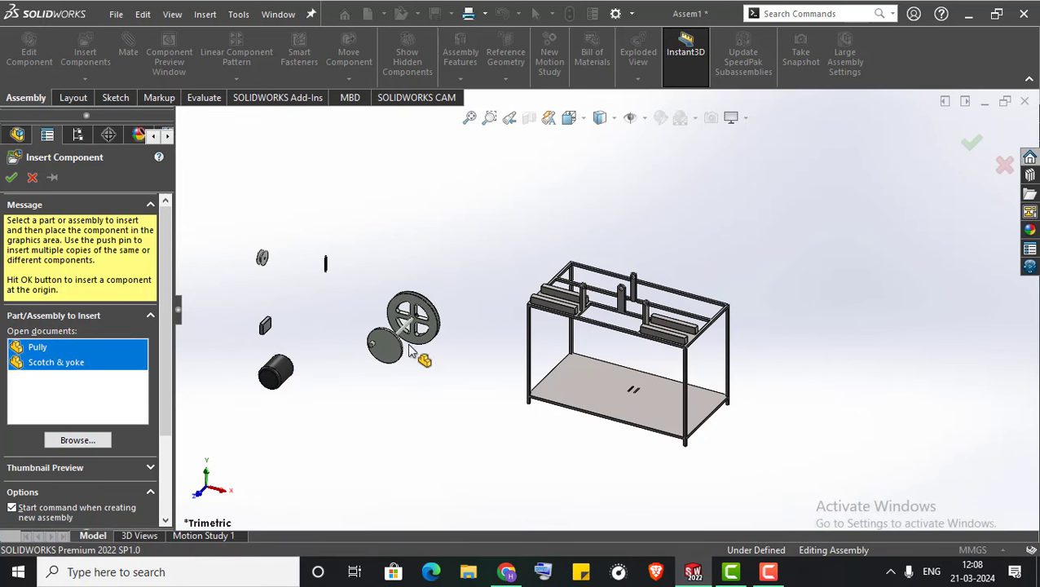
left_click(409, 345)
left_click(331, 424)
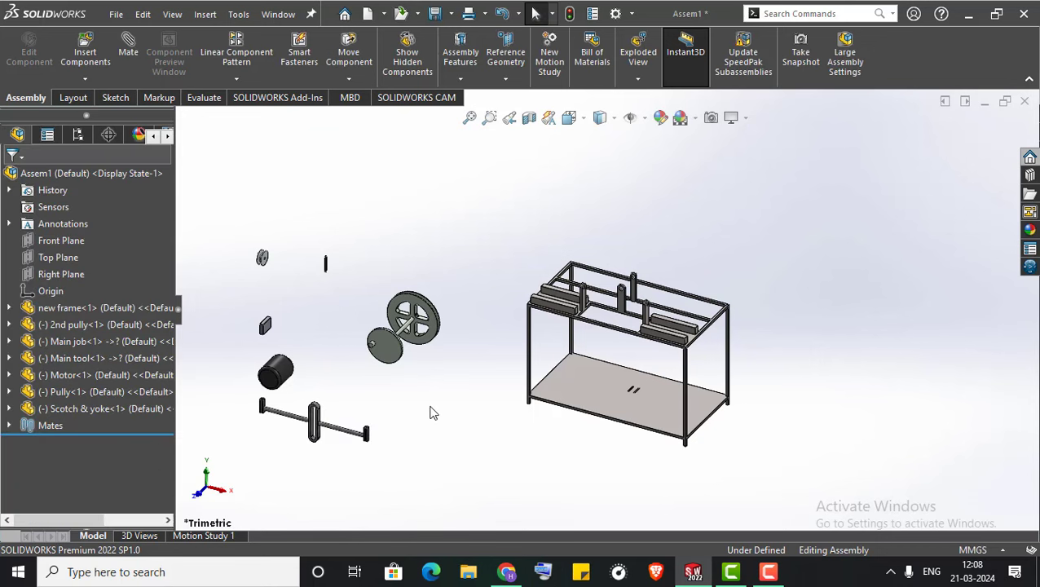
Mate the pulley shaft concentric with the hole in the frame's upright bearing
scroll(439, 371, "down", 2)
scroll(432, 367, "down", 2)
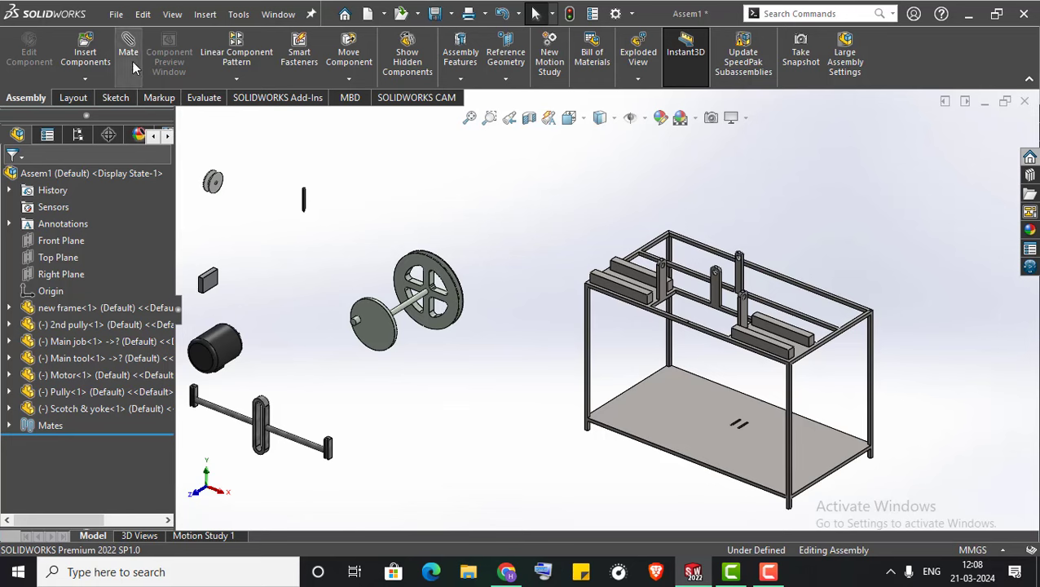
scroll(408, 298, "down", 5)
left_click(408, 298)
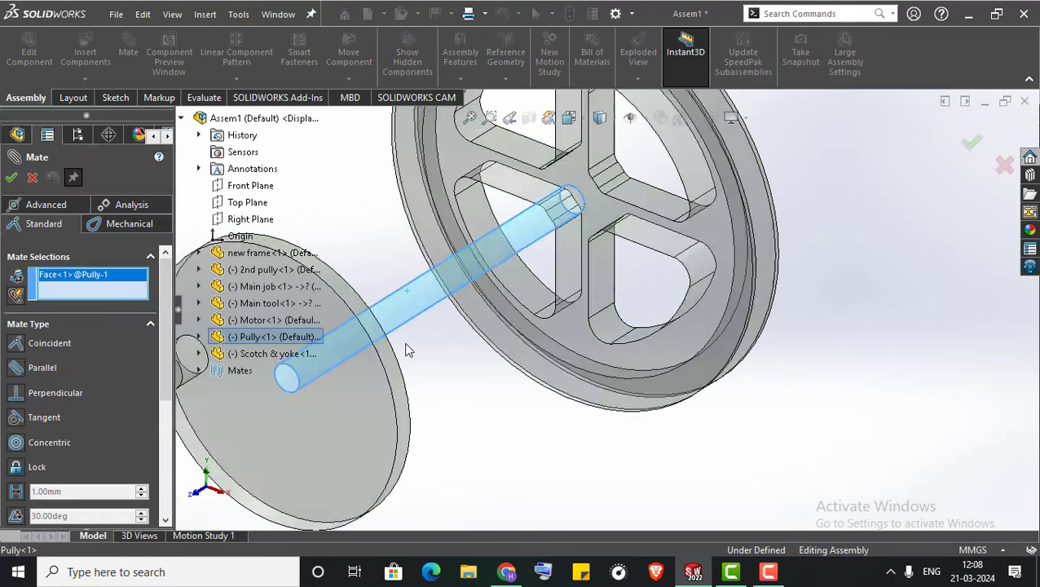
scroll(409, 298, "up", 6)
scroll(711, 271, "down", 2)
scroll(446, 273, "down", 2)
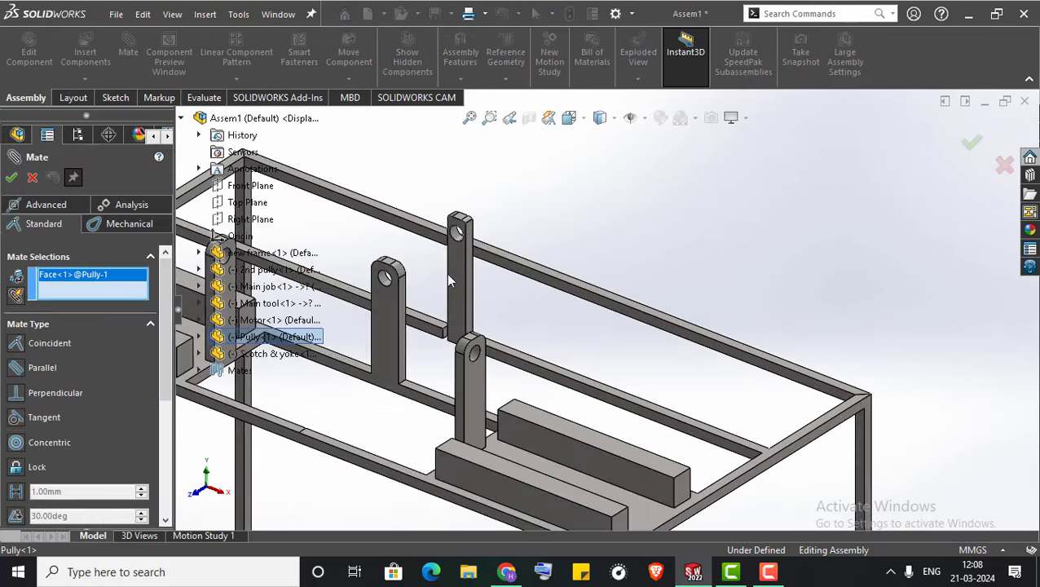
scroll(452, 277, "down", 2)
left_click(454, 281)
scroll(595, 318, "up", 5)
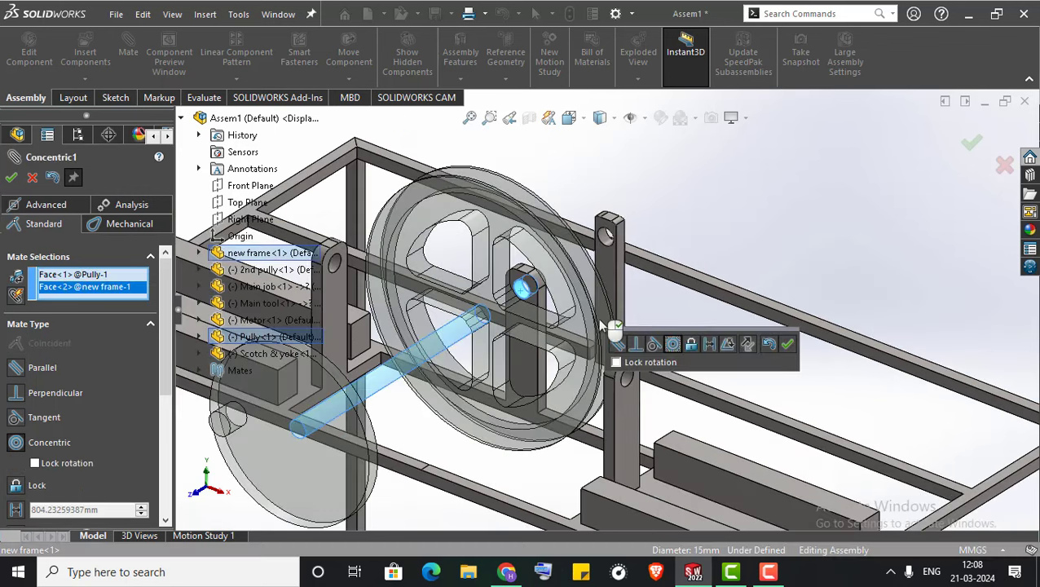
left_click(785, 343)
Select the scotch-yoke rod's round face for the next mate
scroll(669, 369, "up", 4)
scroll(652, 342, "down", 1)
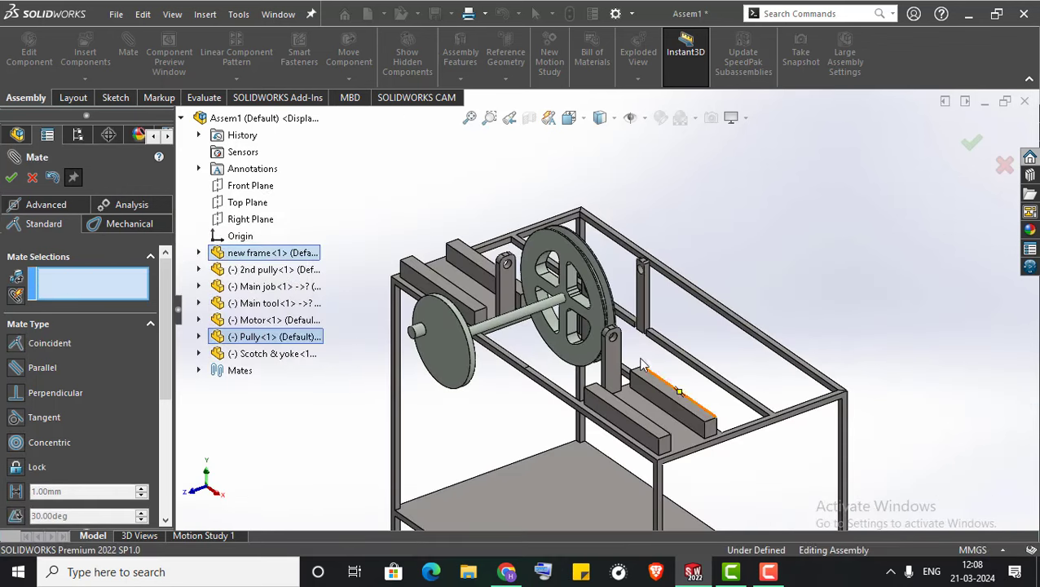
scroll(633, 300, "down", 2)
middle_click_drag(445, 318, 594, 147)
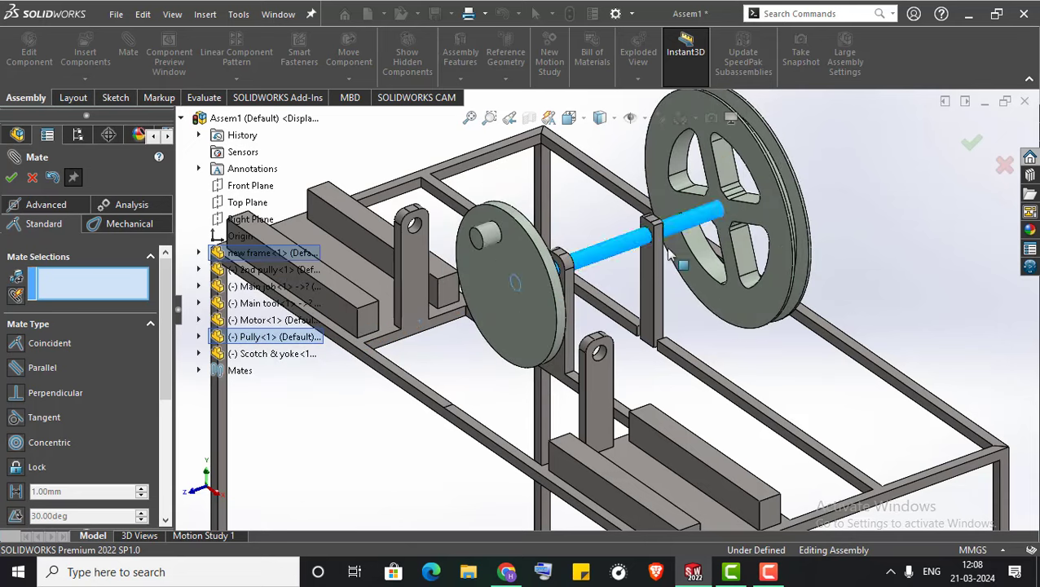
scroll(595, 149, "up", 3)
scroll(596, 149, "down", 2)
scroll(475, 300, "up", 3)
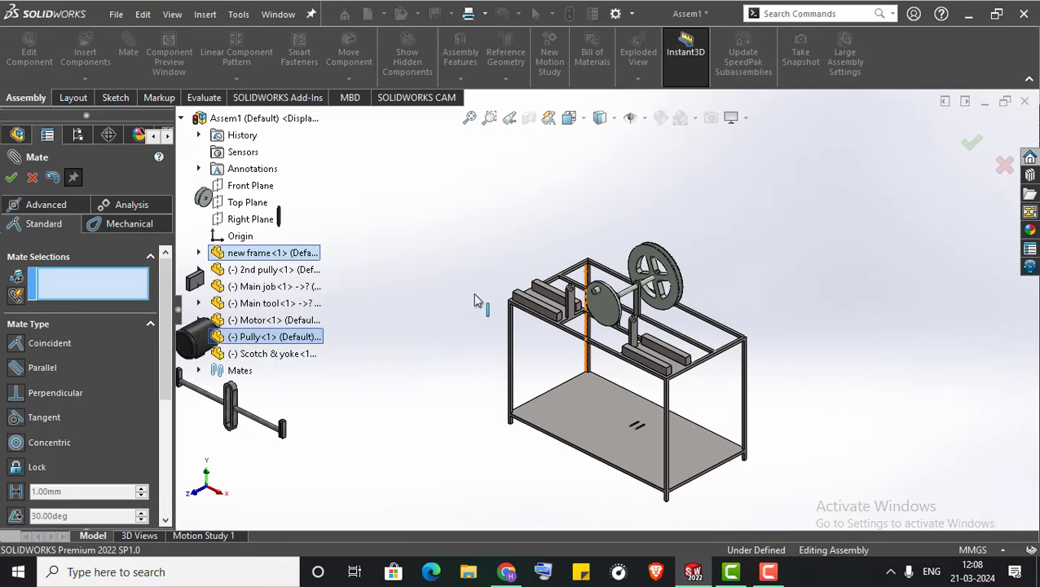
scroll(375, 388, "up", 2)
scroll(323, 211, "down", 2)
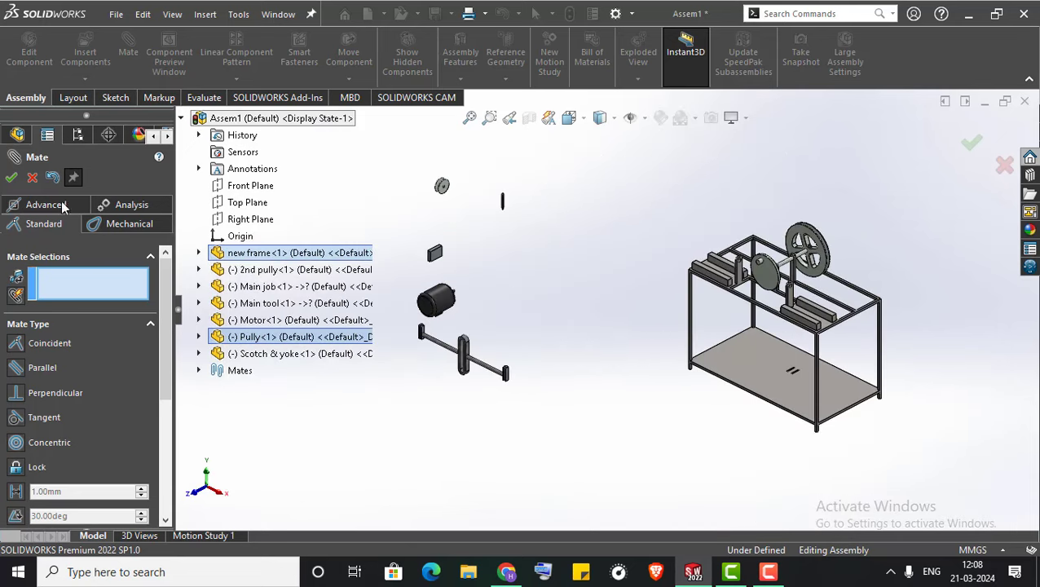
scroll(389, 333, "down", 5)
left_click(573, 369)
scroll(497, 367, "up", 3)
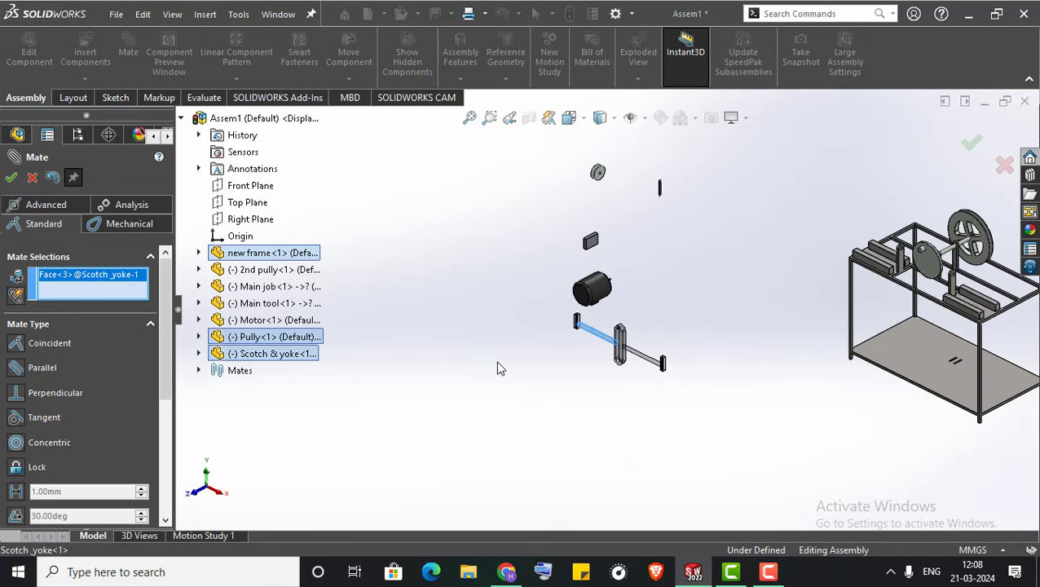
scroll(741, 318, "down", 1)
scroll(741, 318, "down", 1)
scroll(742, 316, "down", 1)
Mate the scotch-yoke rod concentric with the frame upright's hole
scroll(741, 318, "down", 2)
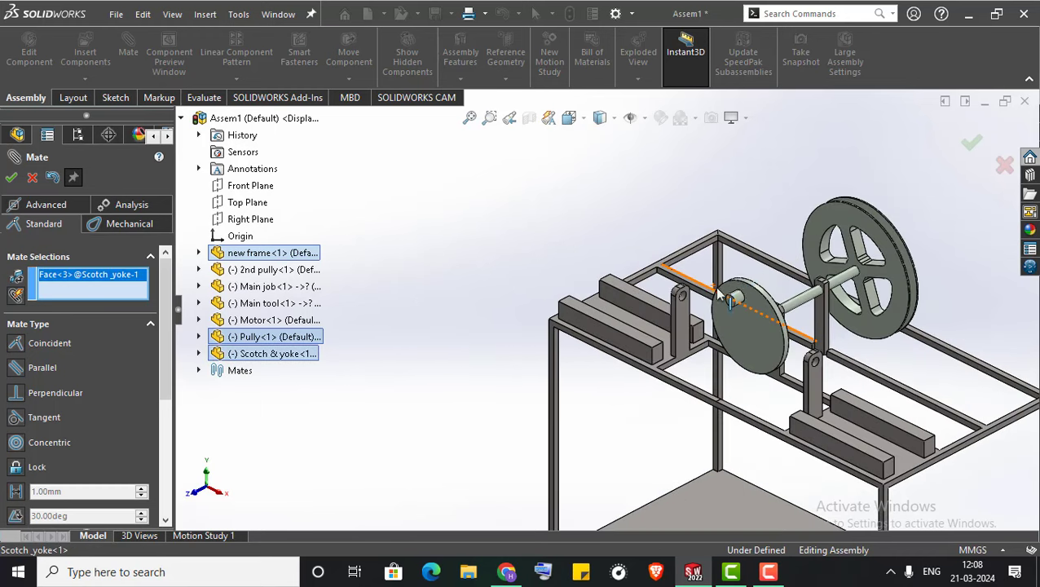
scroll(741, 318, "down", 3)
scroll(619, 324, "down", 1)
left_click(610, 322)
scroll(610, 322, "up", 5)
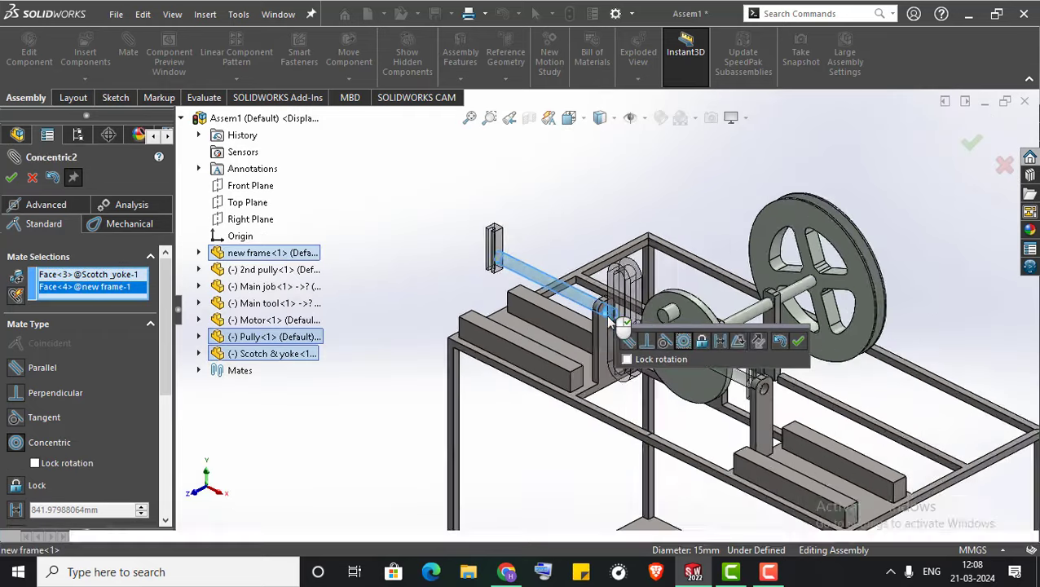
left_click(799, 344)
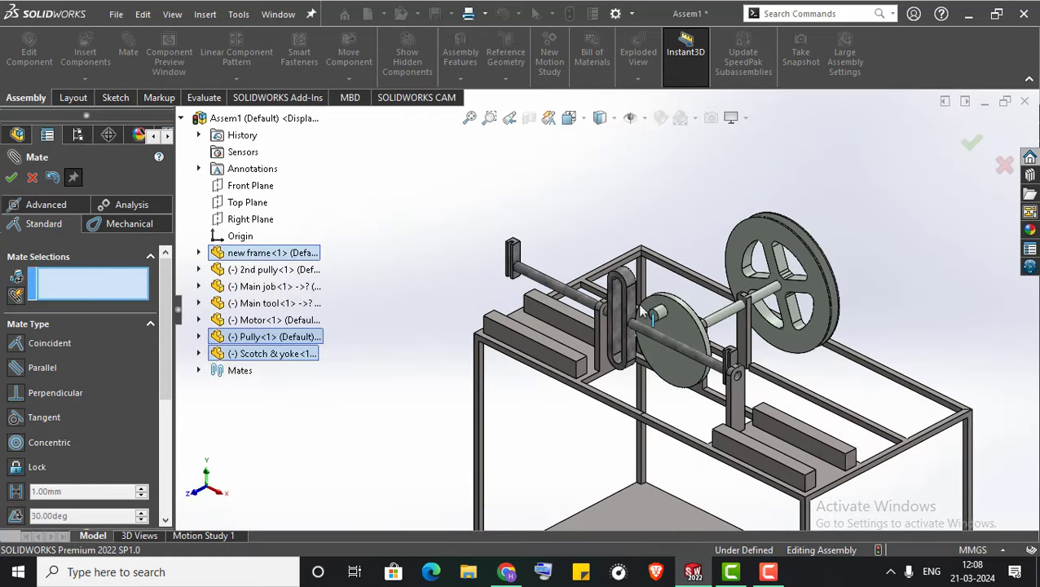
Add a coincident mate between the yoke's inner slot face and the pulley's crank pin face
left_click_drag(697, 362, 720, 395)
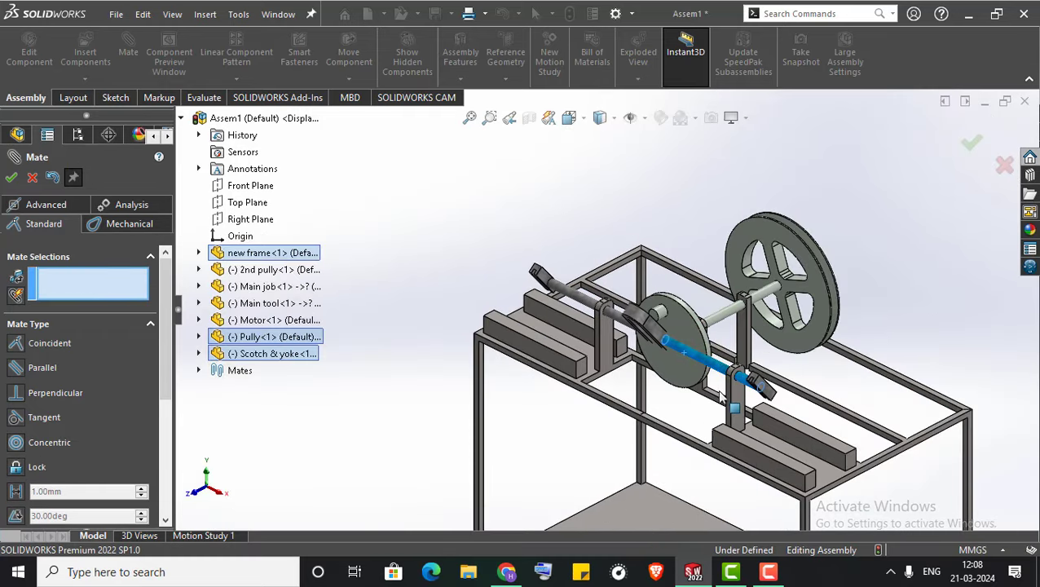
scroll(673, 319, "down", 5)
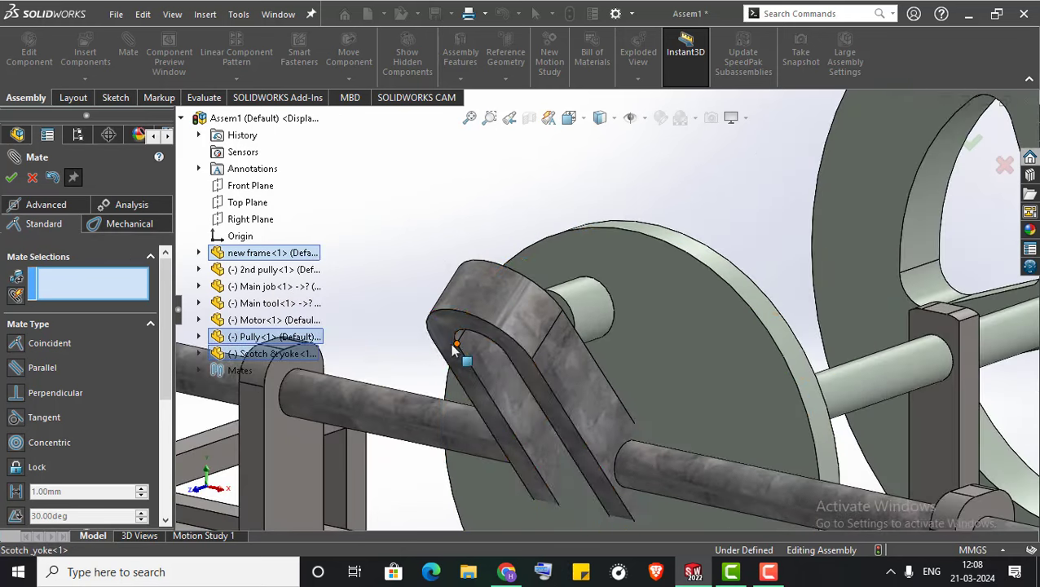
left_click(448, 353)
mouse_move(452, 351)
middle_mouse_down()
mouse_move(549, 336)
mouse_move(549, 312)
middle_mouse_up()
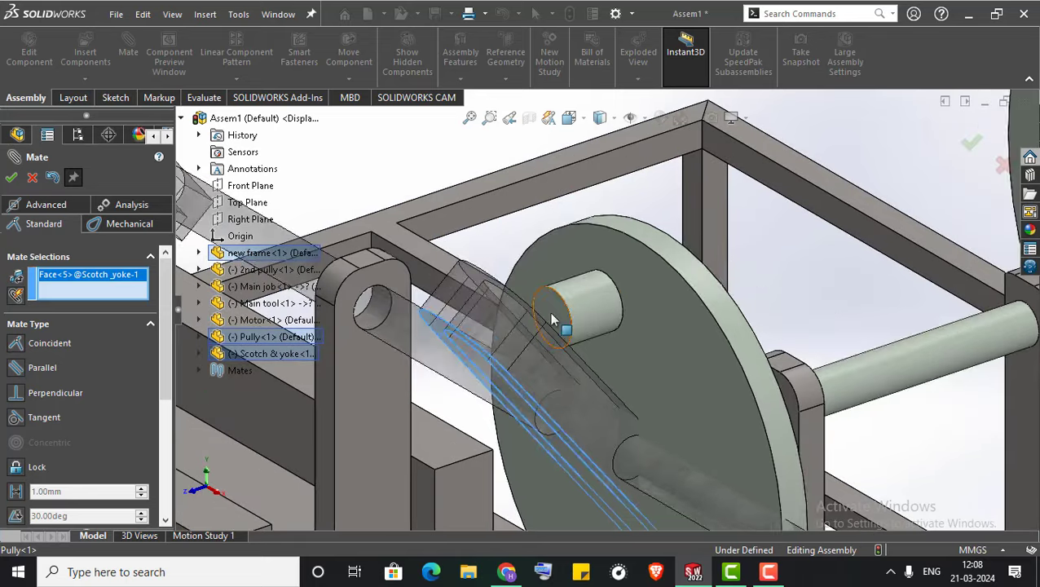
left_click(549, 312)
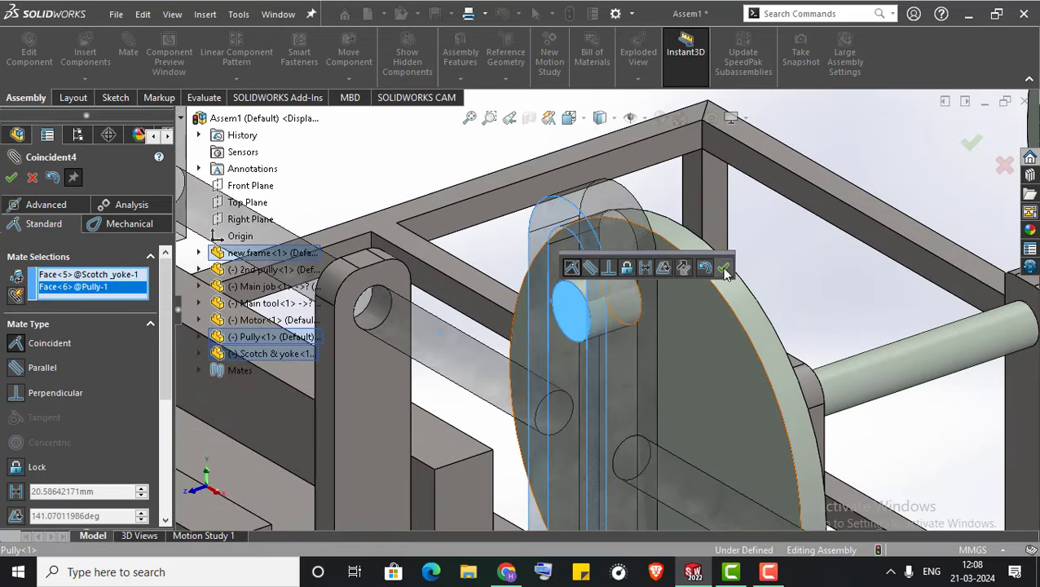
left_click(724, 269)
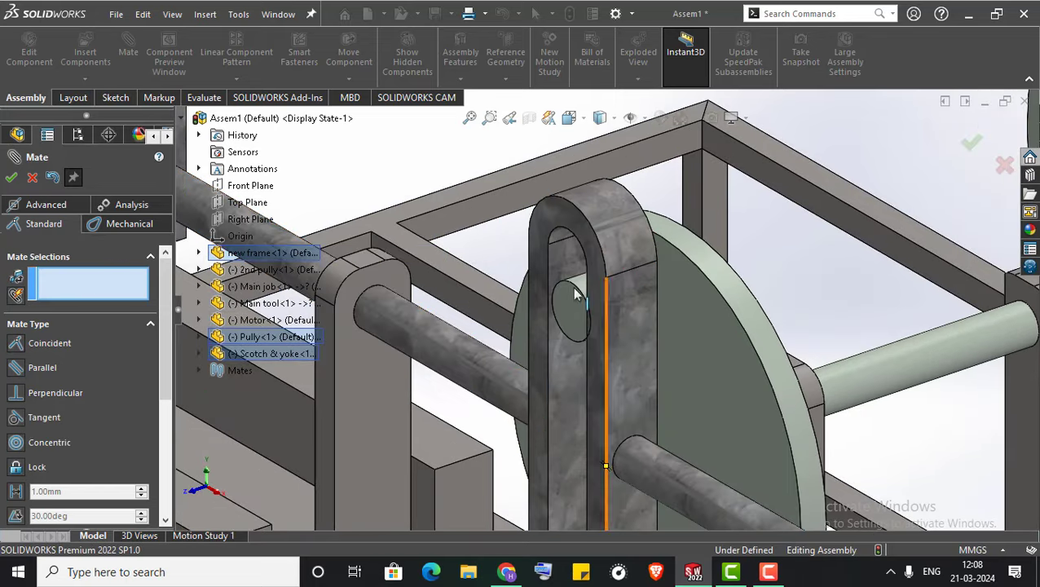
Mate the yoke slot's side face tangent to the pulley's crank pin
left_click_drag(558, 262, 545, 251)
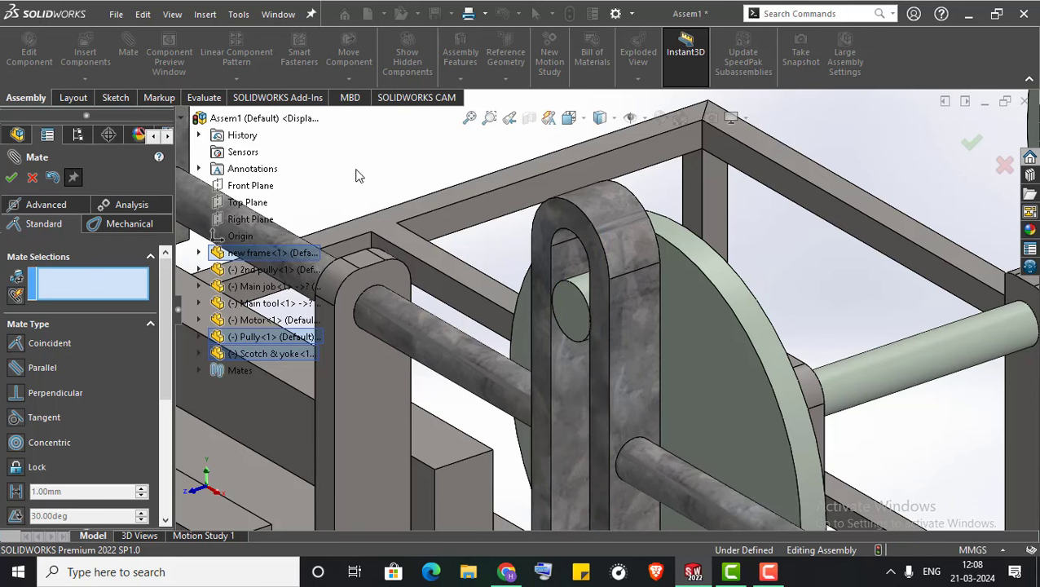
left_click(545, 251)
left_click(587, 290)
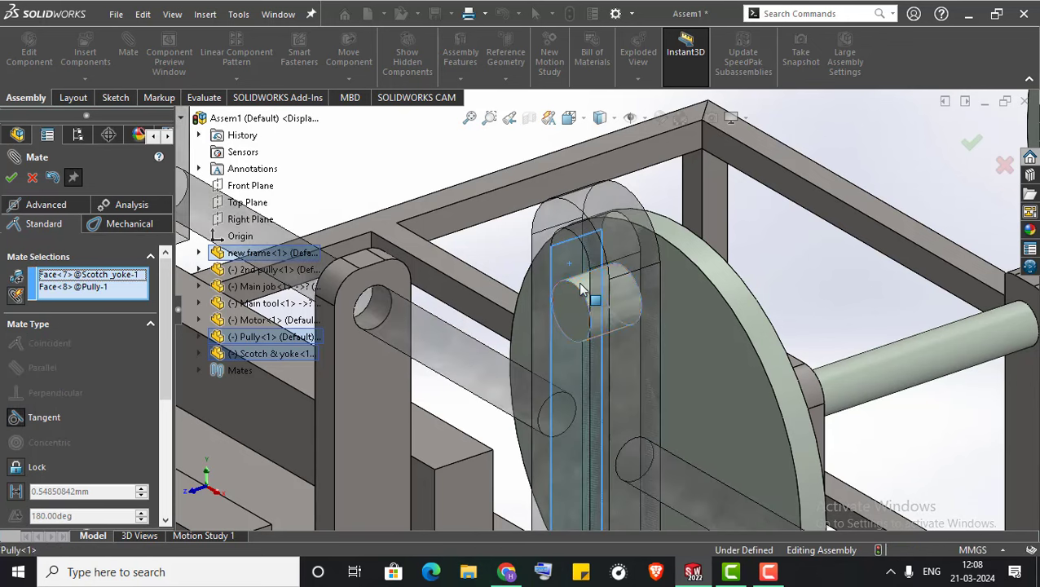
left_click(11, 178)
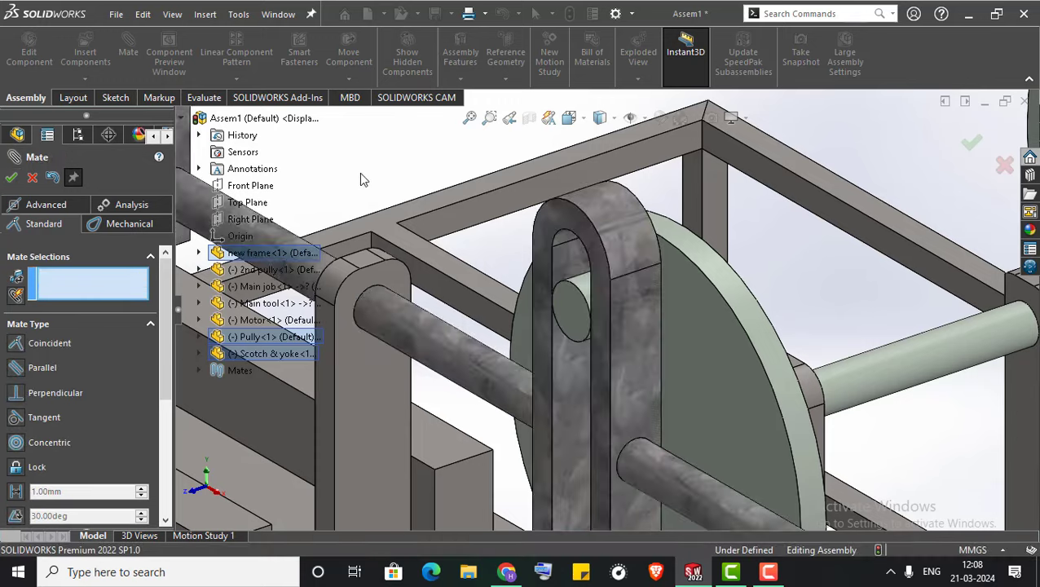
Close Mate and rotate the pulley to confirm it drives the scotch-yoke rod
key("Escape")
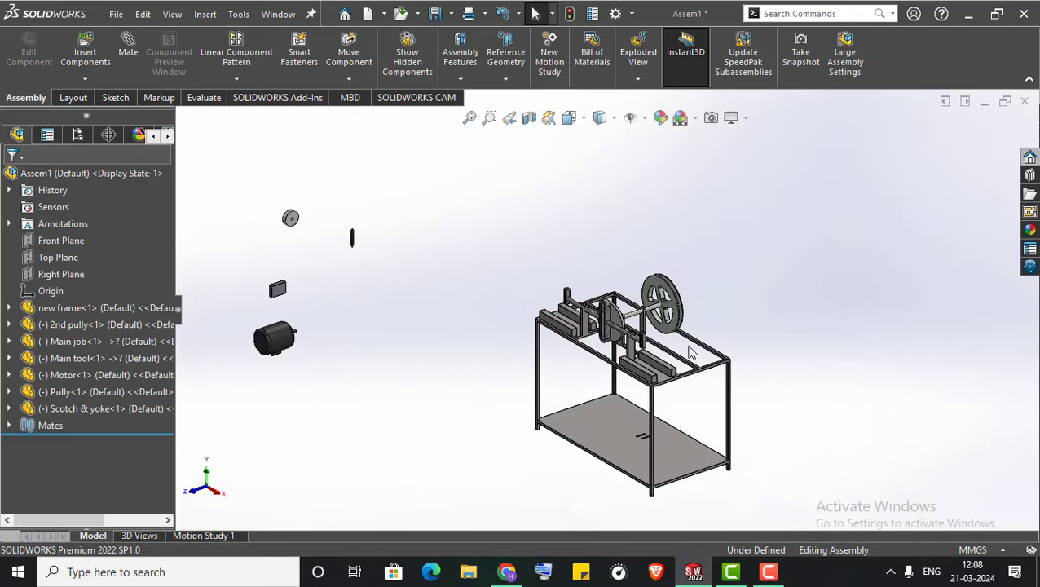
left_click_drag(641, 242, 580, 224)
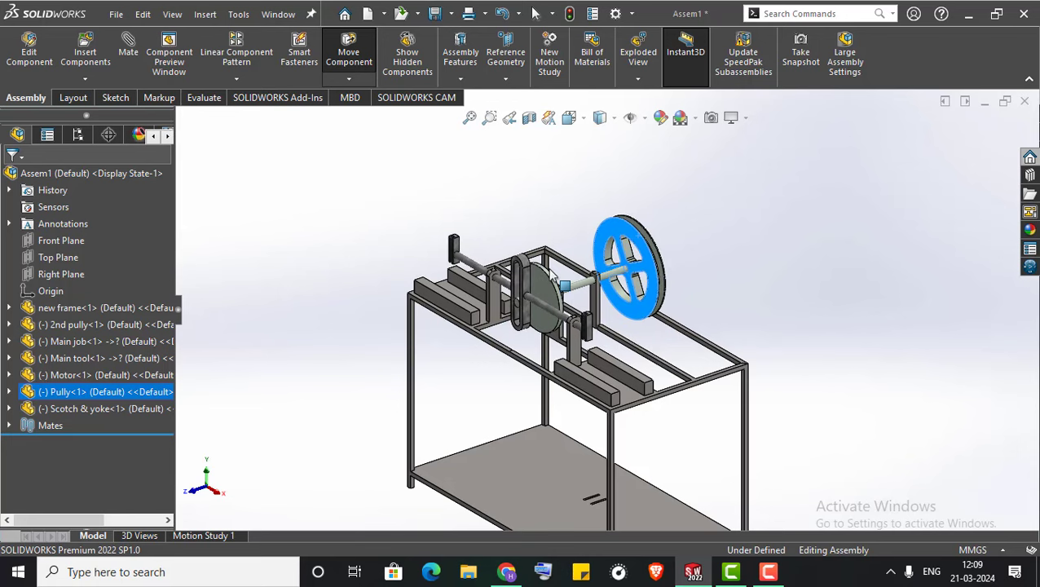
left_click_drag(580, 225, 752, 222)
left_click(752, 221)
middle_click_drag(751, 221, 685, 253)
scroll(437, 290, "up", 3)
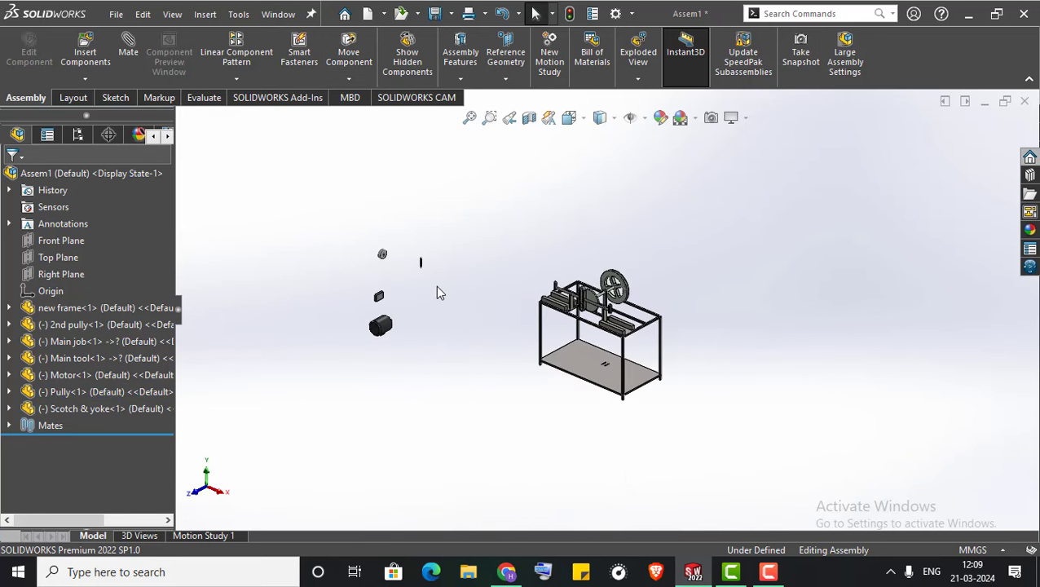
scroll(489, 293, "down", 2)
scroll(547, 298, "down", 2)
scroll(529, 298, "down", 3)
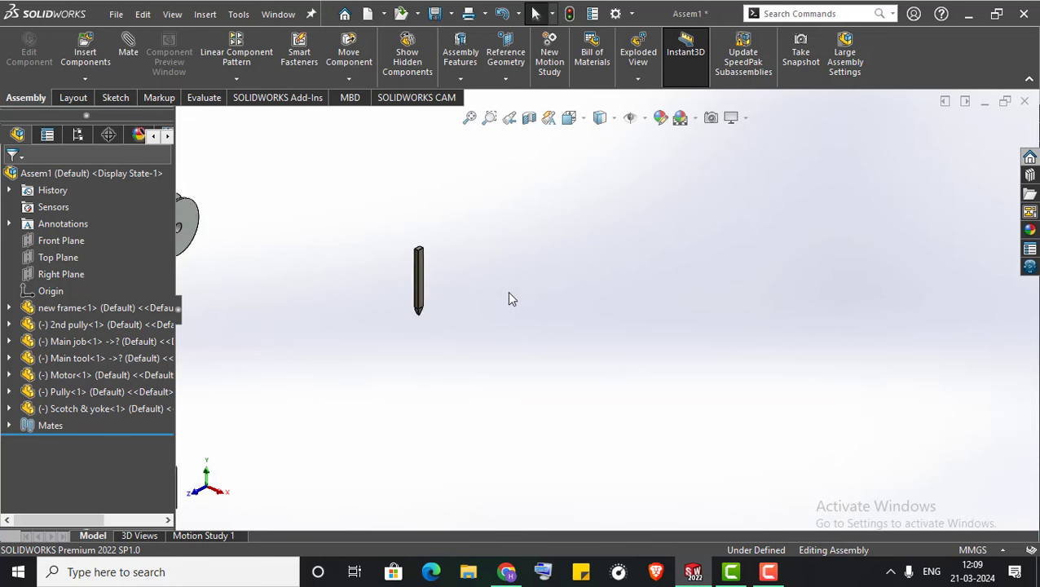
scroll(440, 292, "down", 2)
scroll(440, 221, "down", 2)
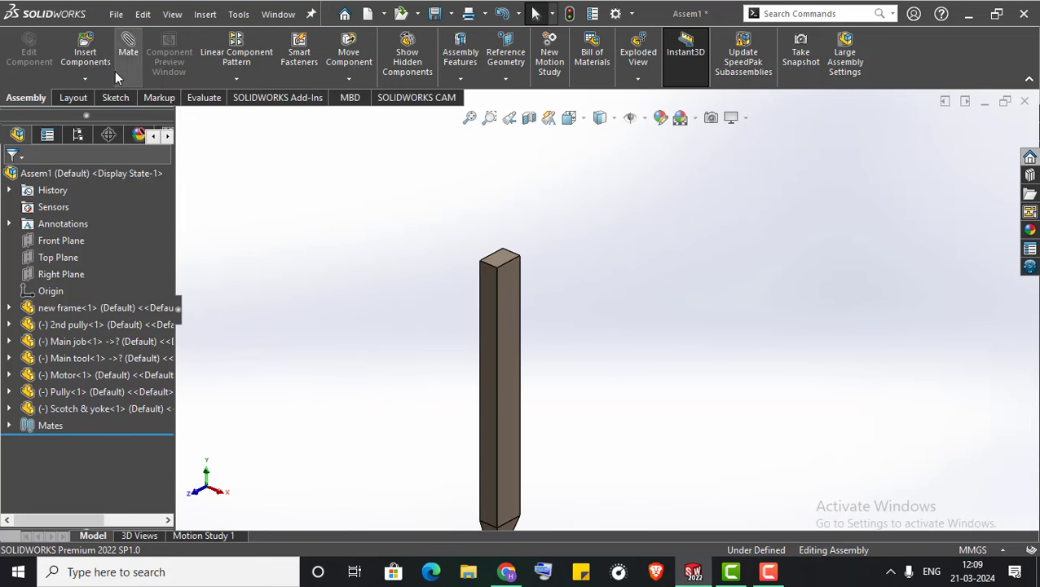
left_click(86, 56)
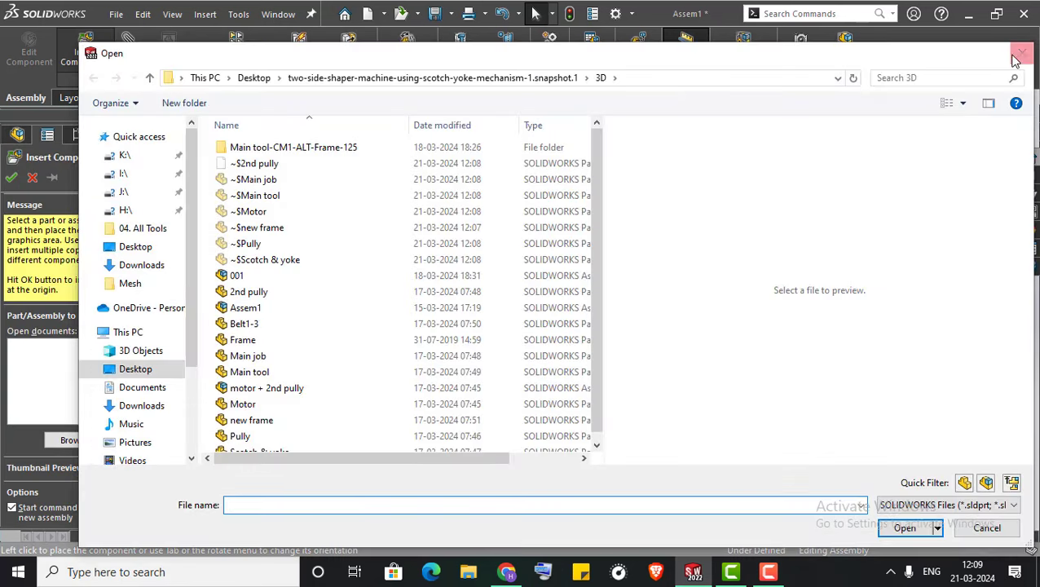
left_click(1021, 54)
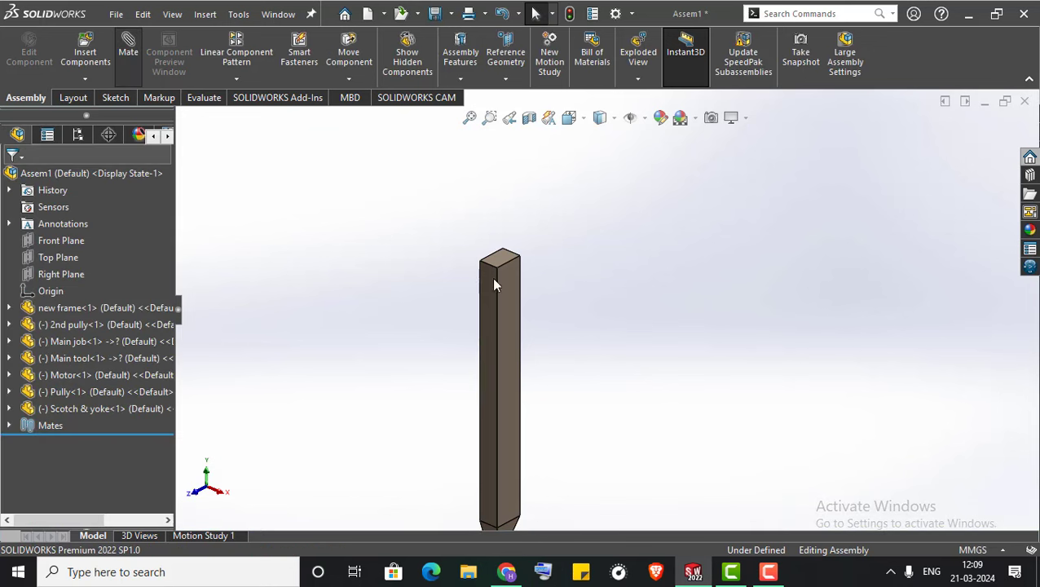
Mate a Main tool face coincident with the matching slot face of the scotch yoke
left_click(520, 290)
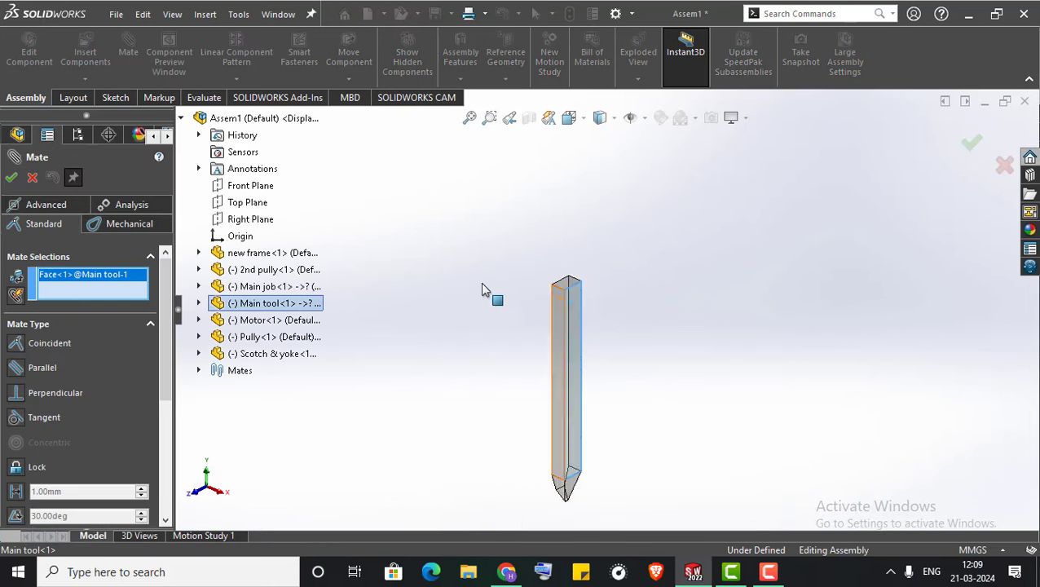
scroll(481, 290, "up", 5)
scroll(573, 359, "down", 3)
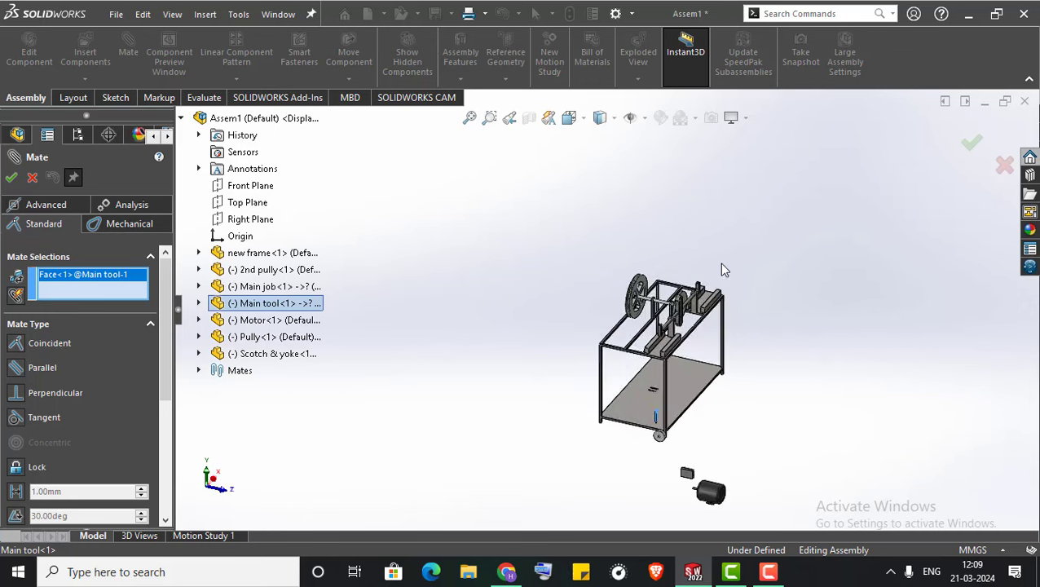
scroll(721, 265, "down", 3)
scroll(636, 273, "down", 3)
scroll(550, 279, "down", 3)
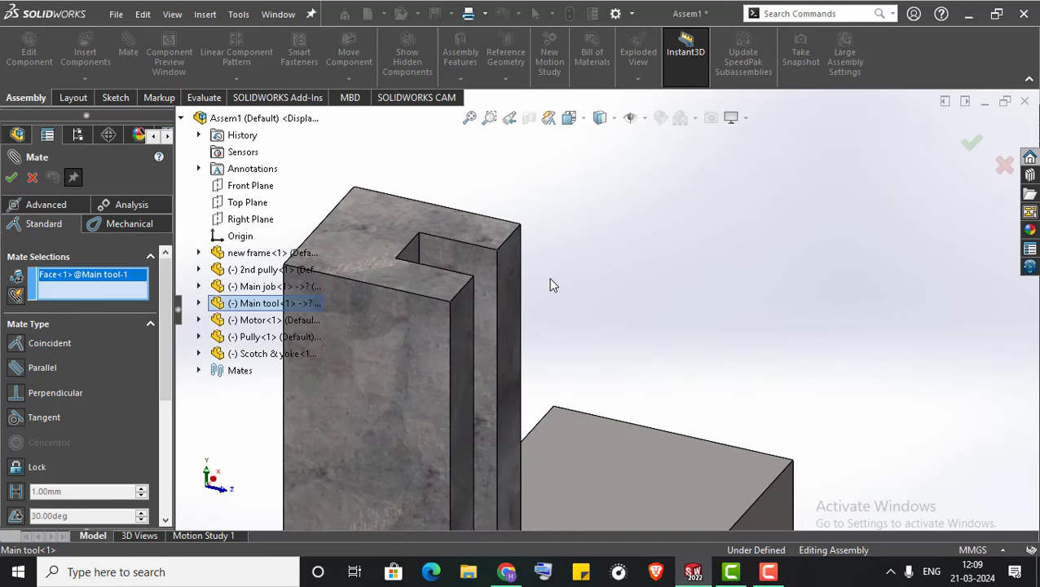
left_click(460, 275)
scroll(559, 334, "up", 3)
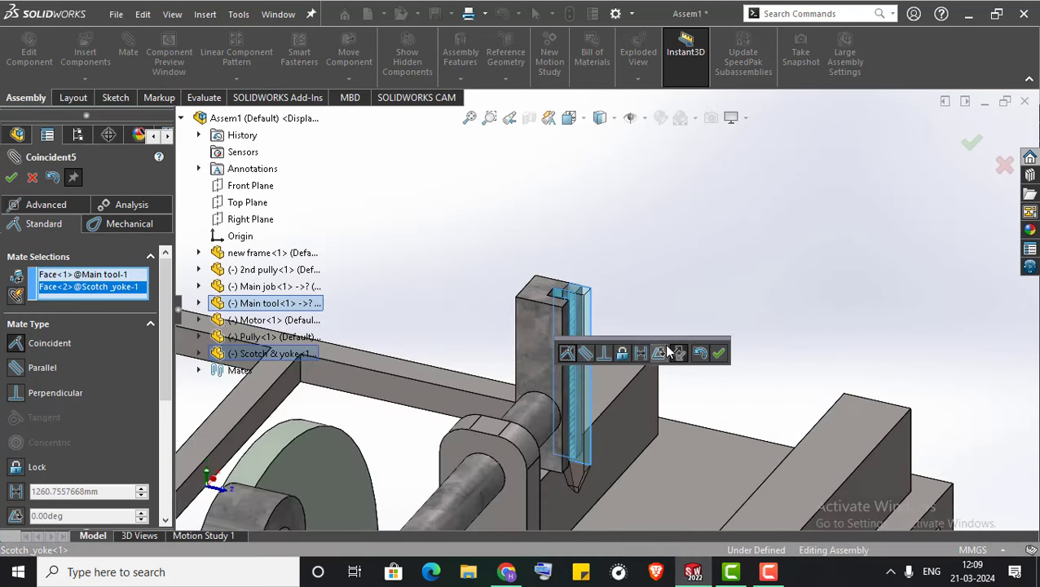
left_click(717, 356)
Mate the tool's top face coincident with the yoke's top face
scroll(574, 295, "down", 5)
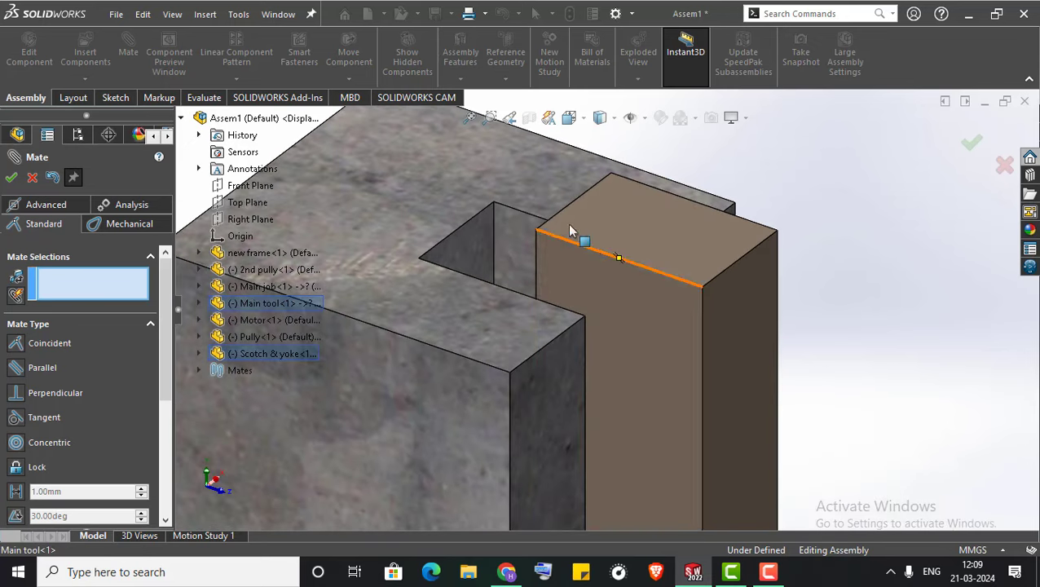
left_click(571, 231)
left_click(364, 235)
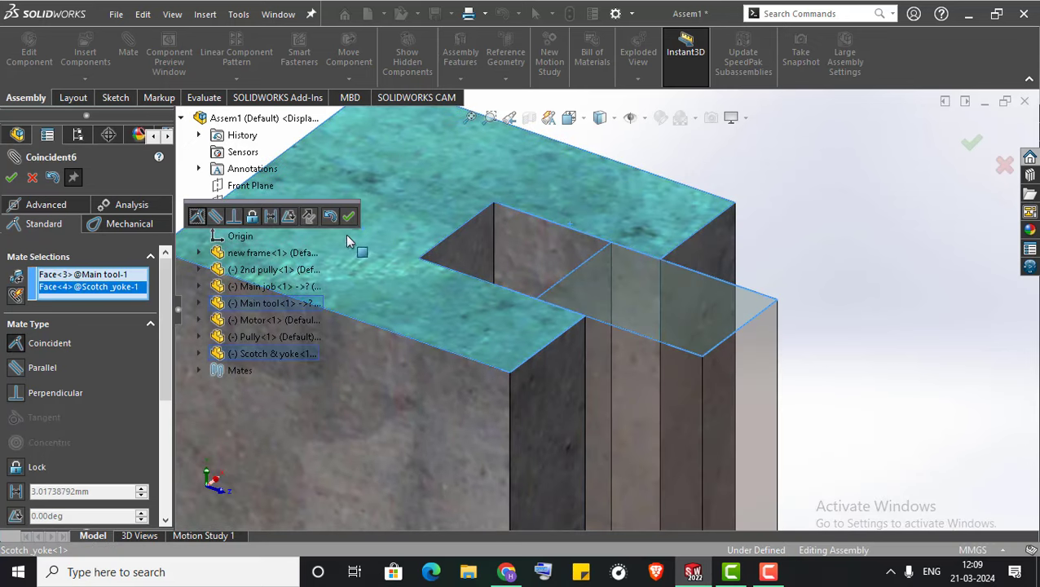
left_click(349, 218)
Mate the tool's side face coincident with the yoke slot's side face
middle_click_drag(483, 285, 493, 250)
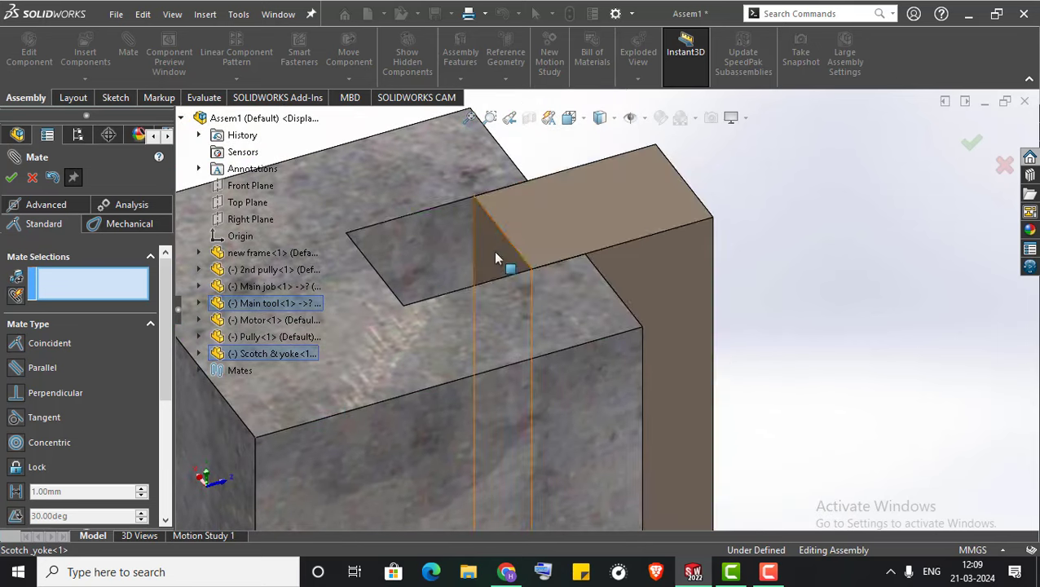
left_click(493, 250)
middle_click_drag(439, 289, 321, 227)
left_click(343, 235)
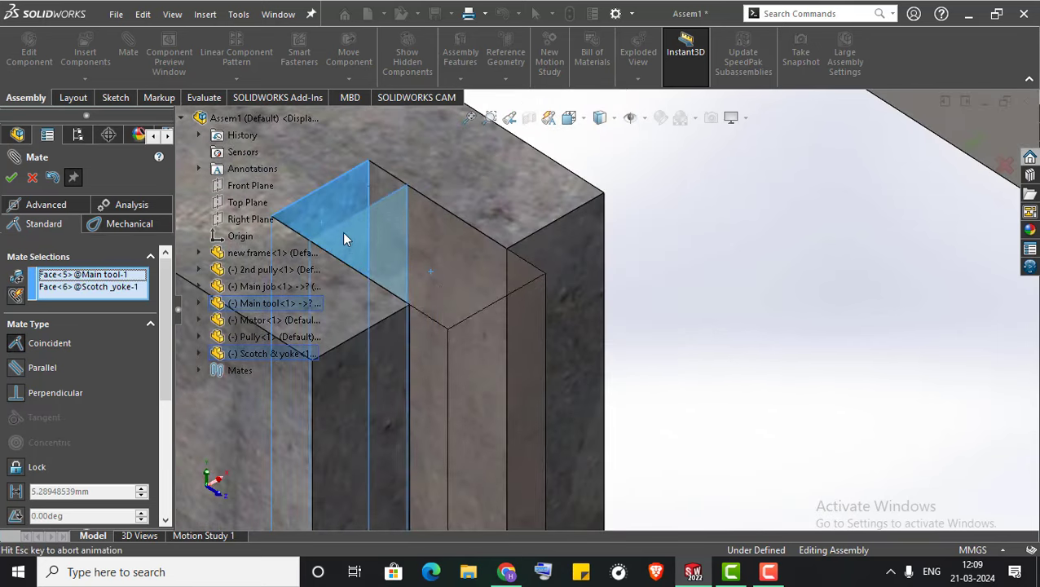
left_click(339, 214)
scroll(504, 332, "up", 2)
scroll(504, 331, "up", 4)
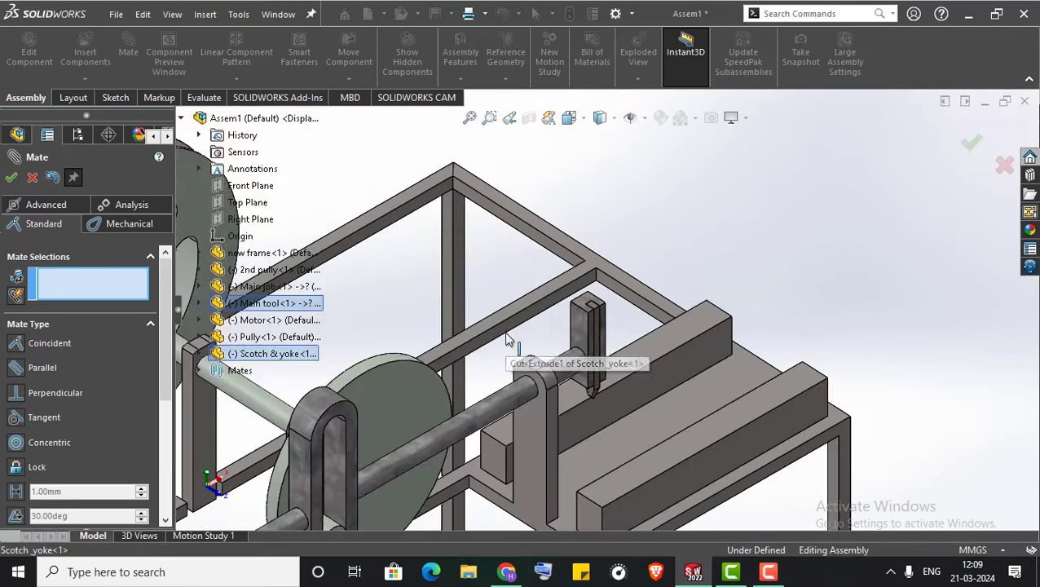
mouse_move(506, 342)
middle_mouse_down()
mouse_move(493, 332)
mouse_move(516, 314)
middle_mouse_up()
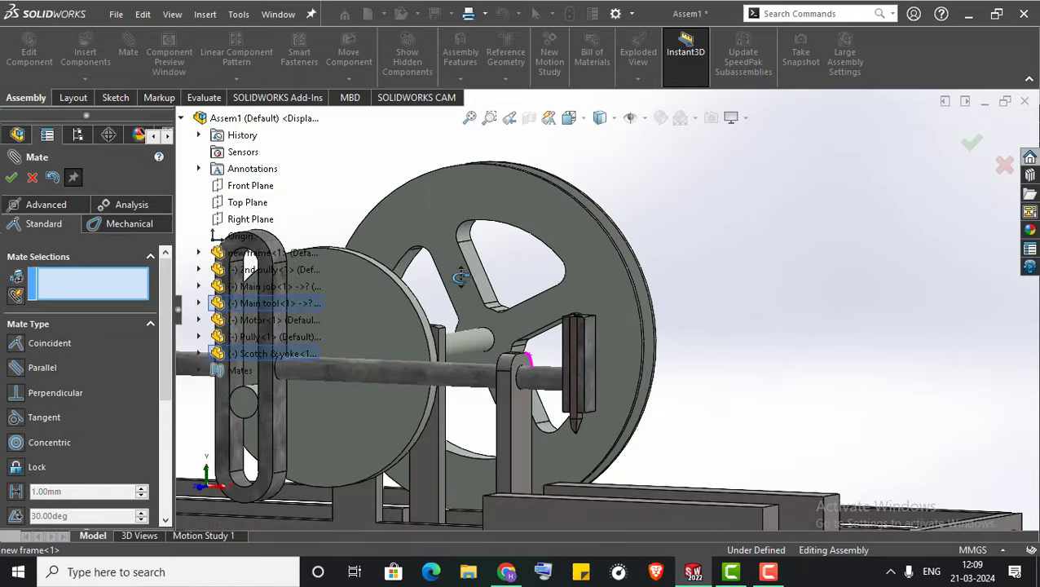
Close Mate and add copies Main job<2>, Main tool<2> and Main job<3> from the tree
left_click(33, 178)
scroll(724, 231, "up", 3)
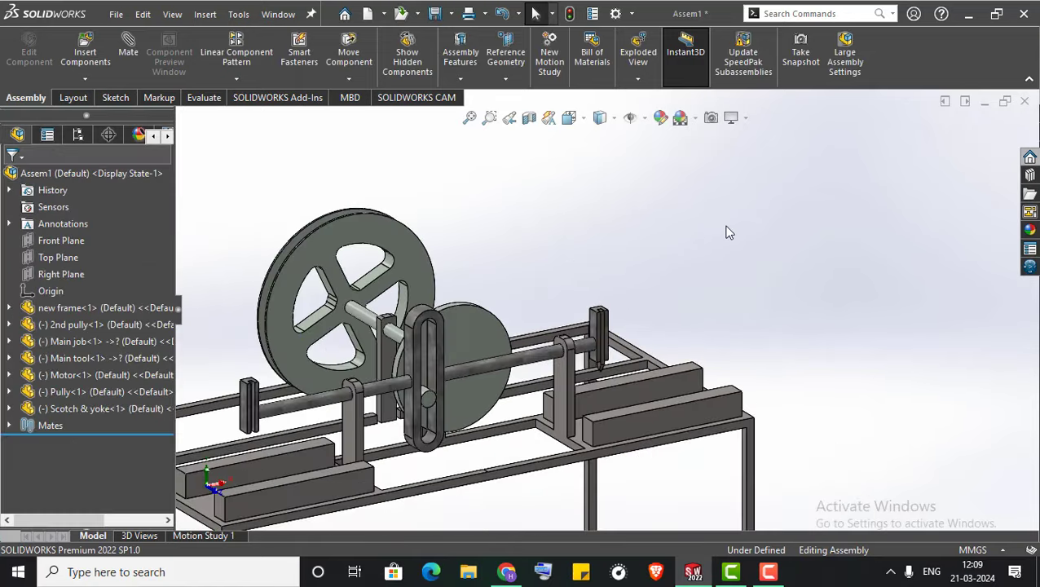
middle_click_drag(724, 232, 711, 250)
scroll(706, 264, "up", 2)
scroll(627, 346, "up", 2)
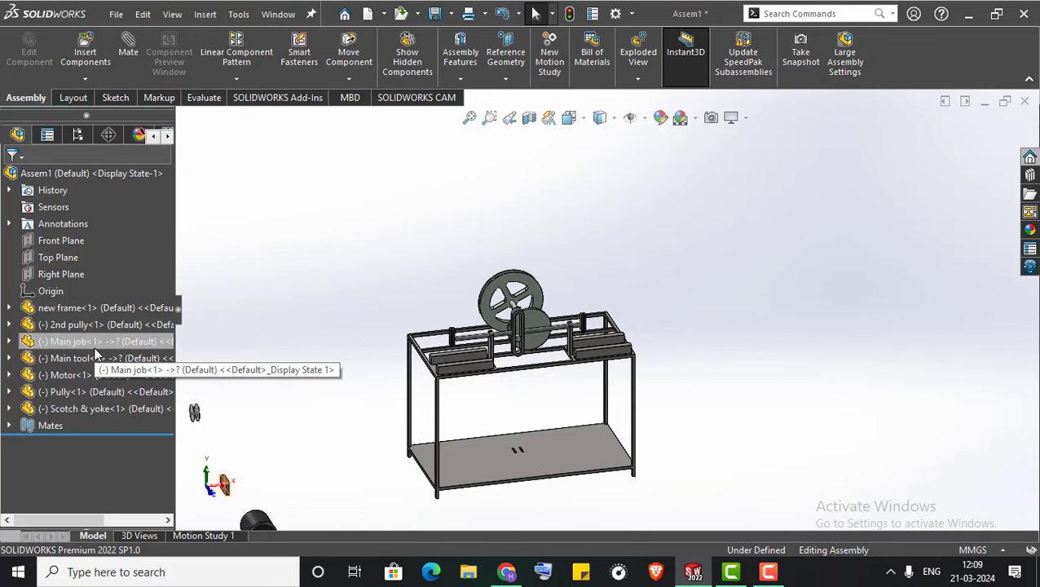
mouse_move(90, 341)
left_mouse_down()
mouse_move(307, 307)
mouse_move(322, 324)
left_mouse_up()
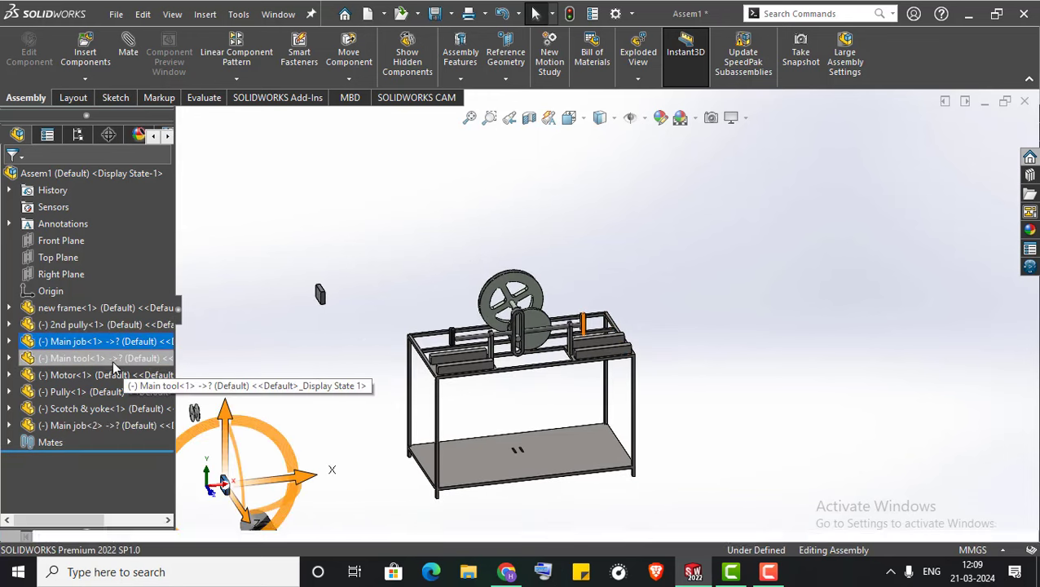
left_click_drag(277, 359, 304, 365)
key("ctrl+1")
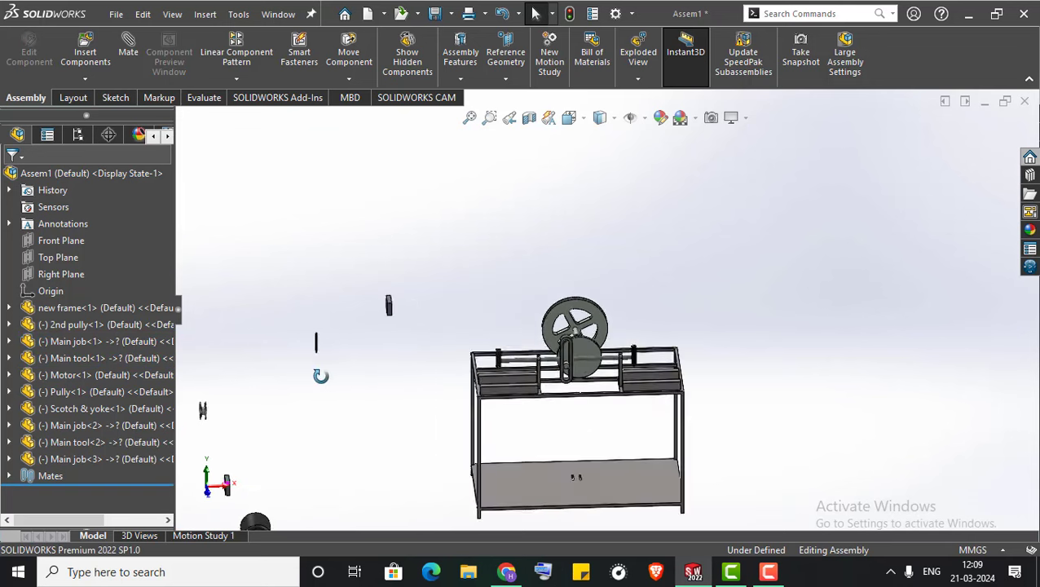
Mate a Main tool-2 face coincident to the matching Scotch_yoke slot face (Coincident8)
key("m")
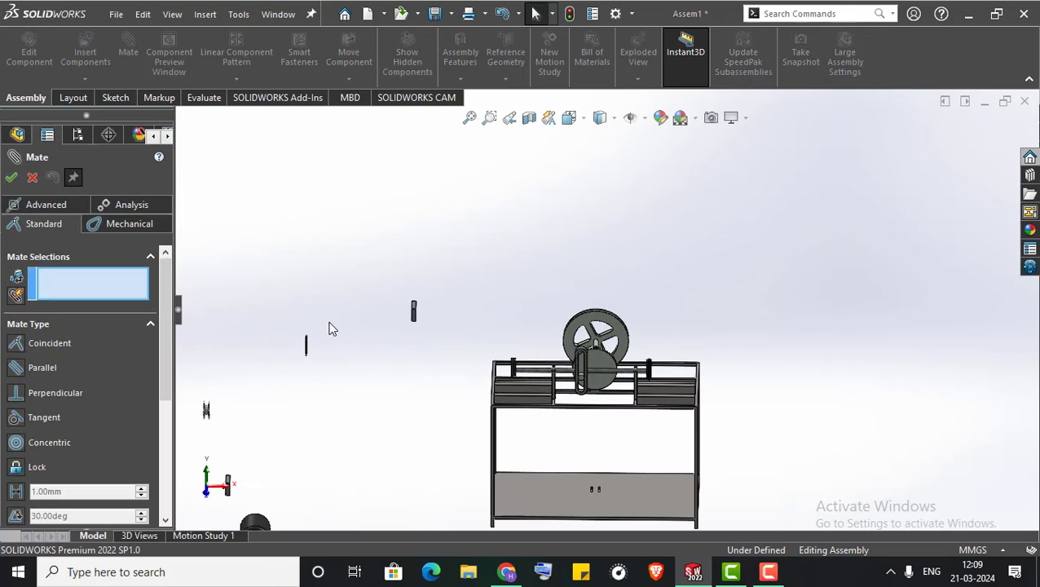
scroll(338, 343, "down", 3)
scroll(375, 326, "down", 2)
scroll(408, 300, "down", 1)
middle_click_drag(413, 300, 577, 328)
left_click(522, 324)
scroll(513, 350, "up", 5)
scroll(530, 359, "down", 2)
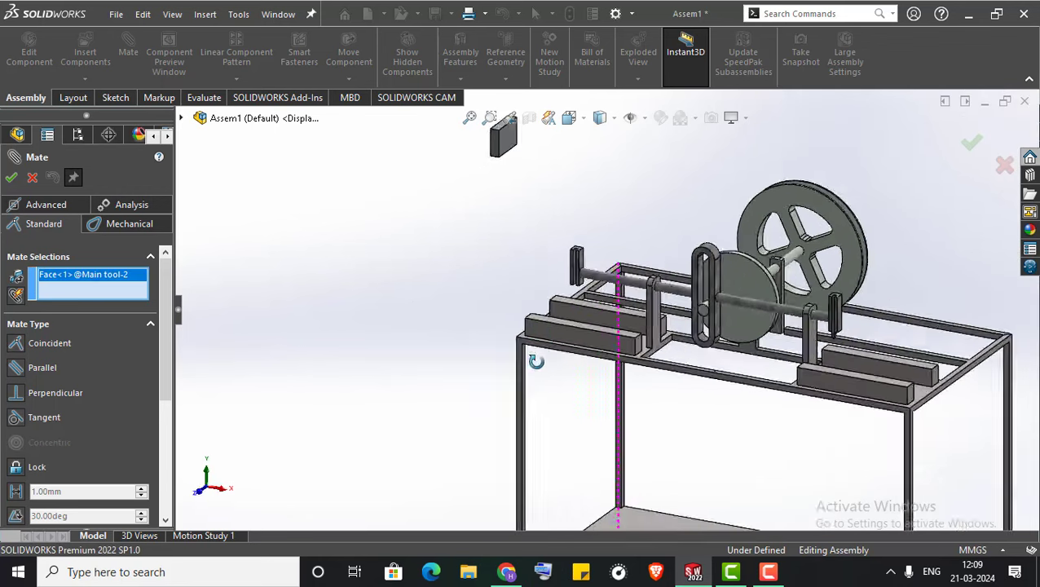
scroll(538, 342, "down", 2)
scroll(551, 285, "down", 3)
scroll(552, 309, "down", 2)
left_click(555, 340)
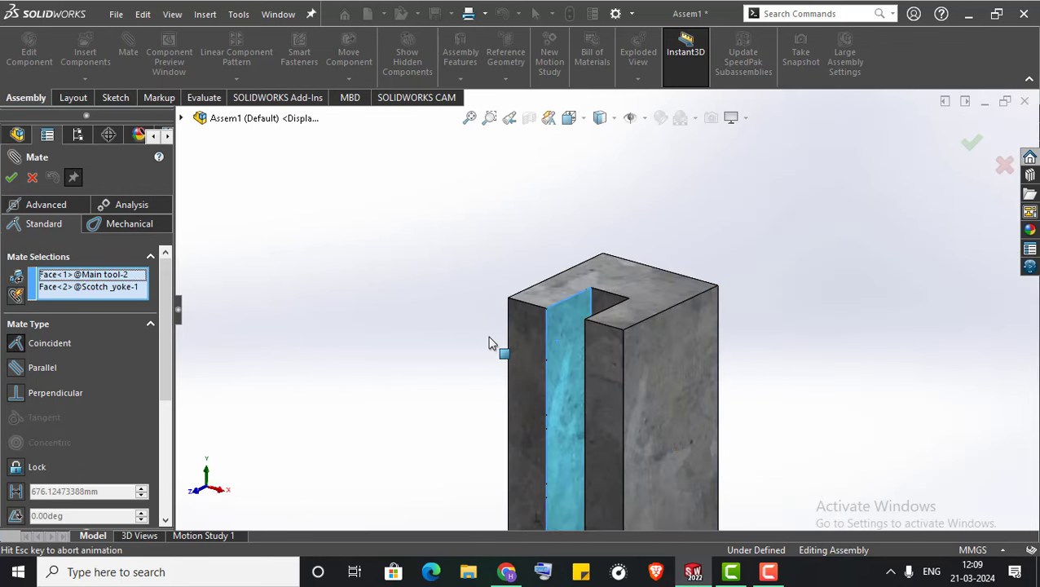
left_click(469, 363)
Add Coincident9 between another Main tool-2 face and its matching yoke face
mouse_move(518, 369)
middle_mouse_down()
mouse_move(618, 348)
mouse_move(497, 360)
middle_mouse_up()
left_click(640, 268)
left_click(764, 330)
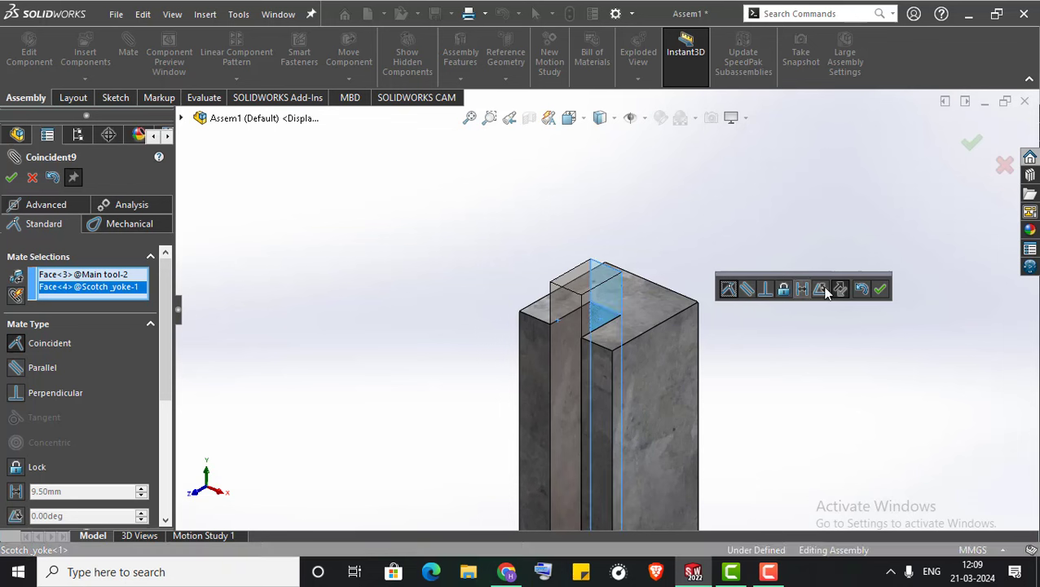
left_click(880, 290)
Make the yoke's and Main tool-2's top faces flush with Coincident10
left_click(642, 313)
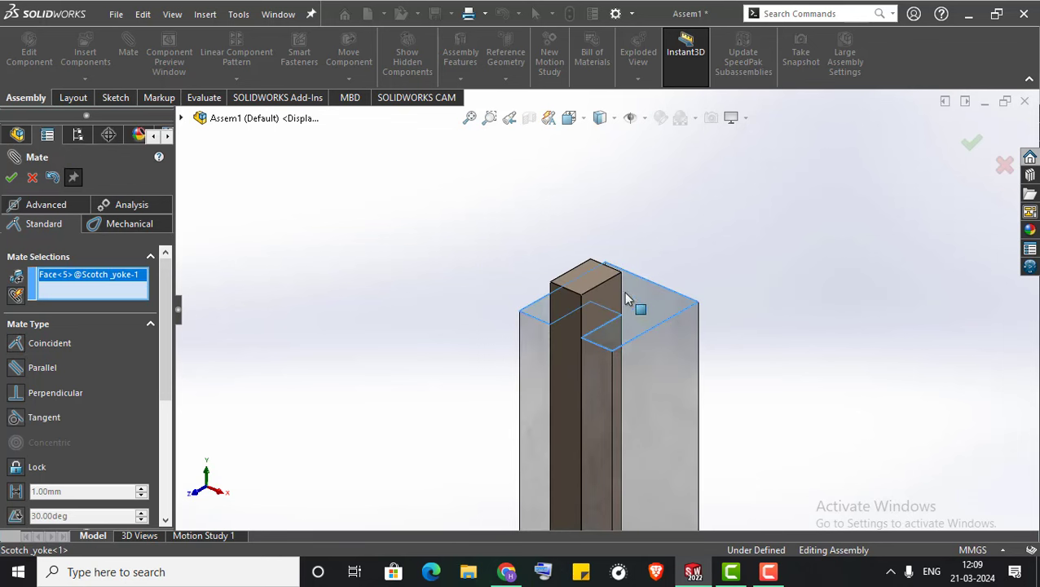
left_click(589, 281)
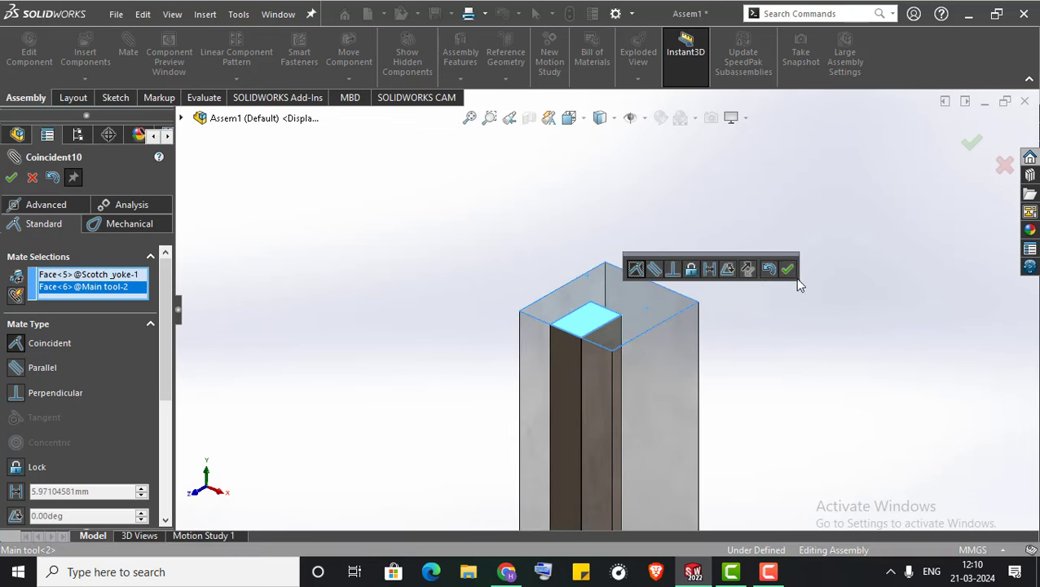
left_click(788, 270)
scroll(489, 330, "up", 5)
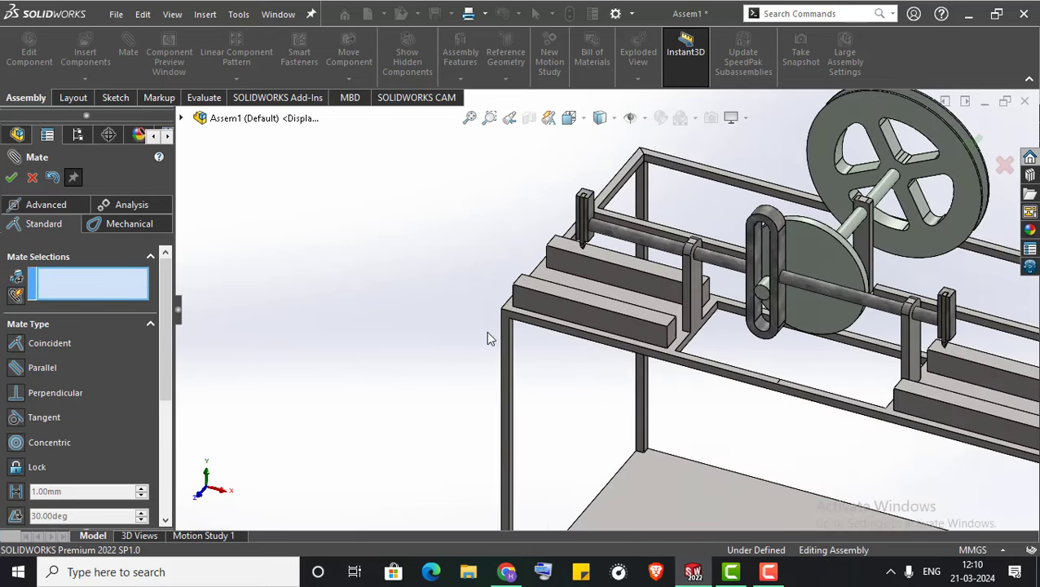
scroll(487, 338, "up", 3)
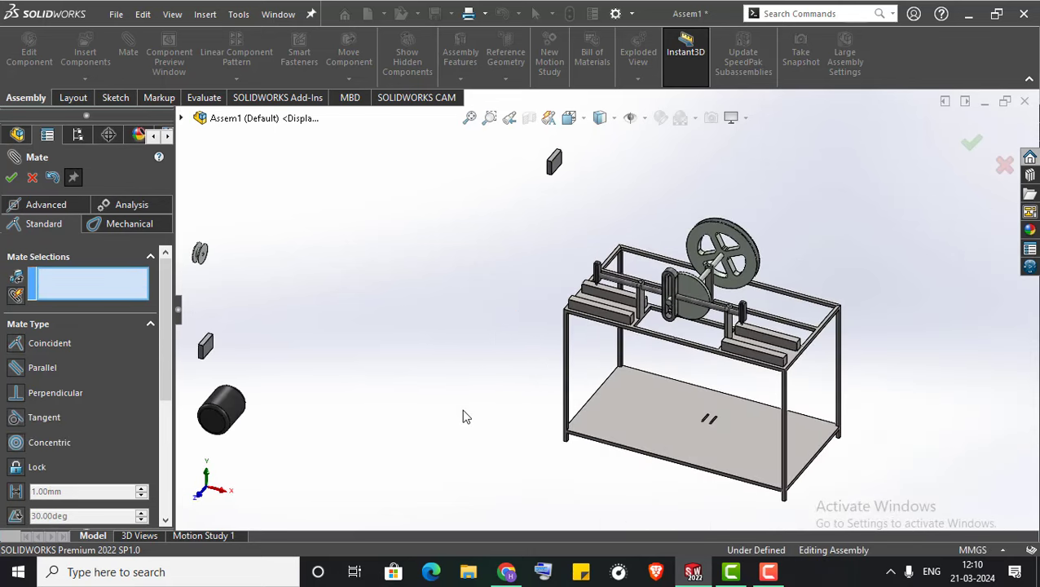
Mate the motor's mounting face coincident to the frame's bottom plate
middle_click_drag(273, 434, 296, 383)
middle_click_drag(328, 338, 438, 376)
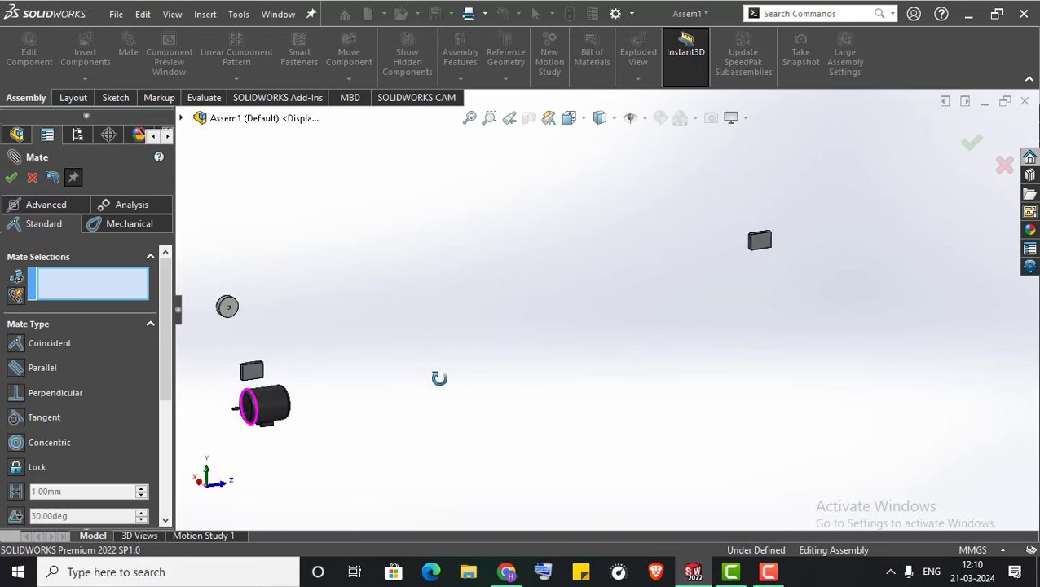
scroll(318, 425, "down", 5)
scroll(393, 402, "down", 5)
middle_click_drag(393, 402, 448, 324)
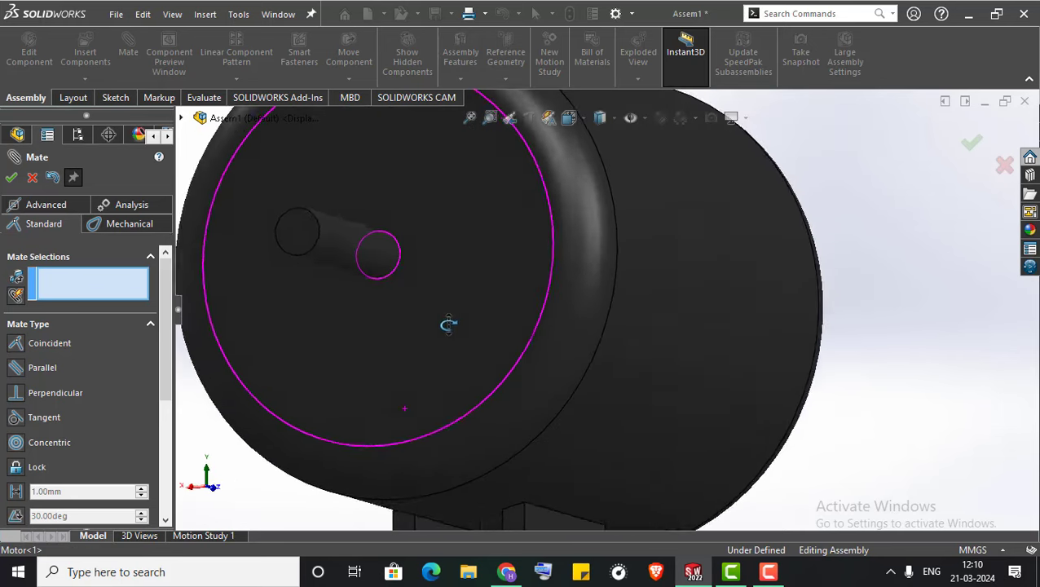
scroll(405, 396, "up", 5)
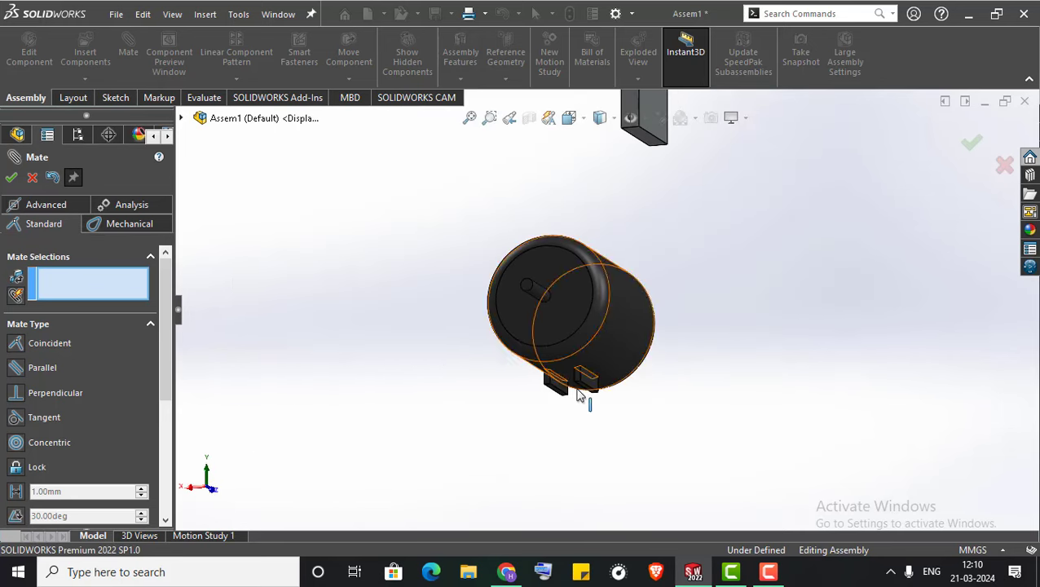
scroll(578, 395, "down", 5)
left_click(538, 352)
scroll(561, 383, "up", 10)
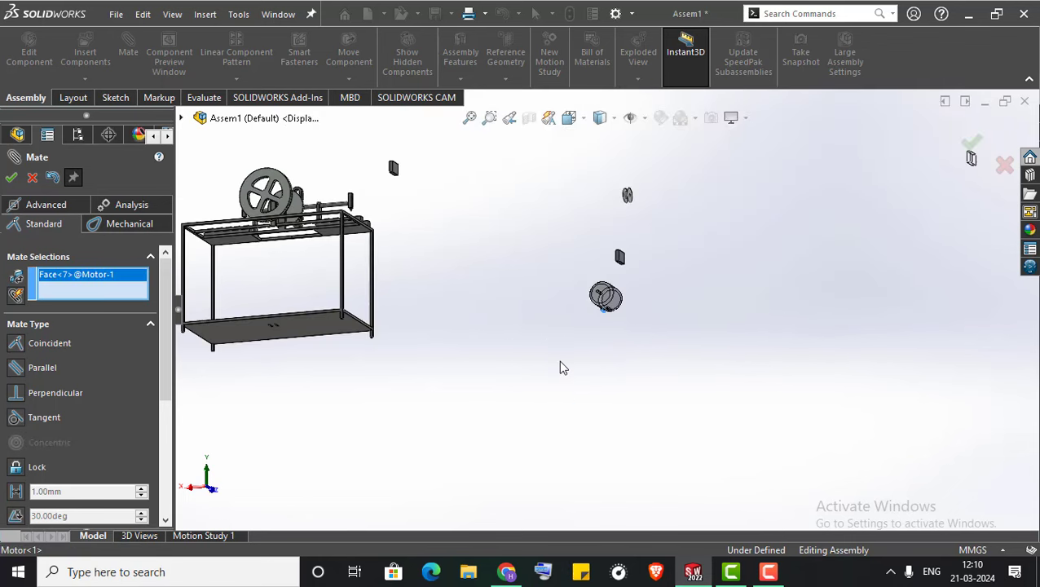
middle_click_drag(559, 367, 403, 441)
scroll(477, 326, "down", 3)
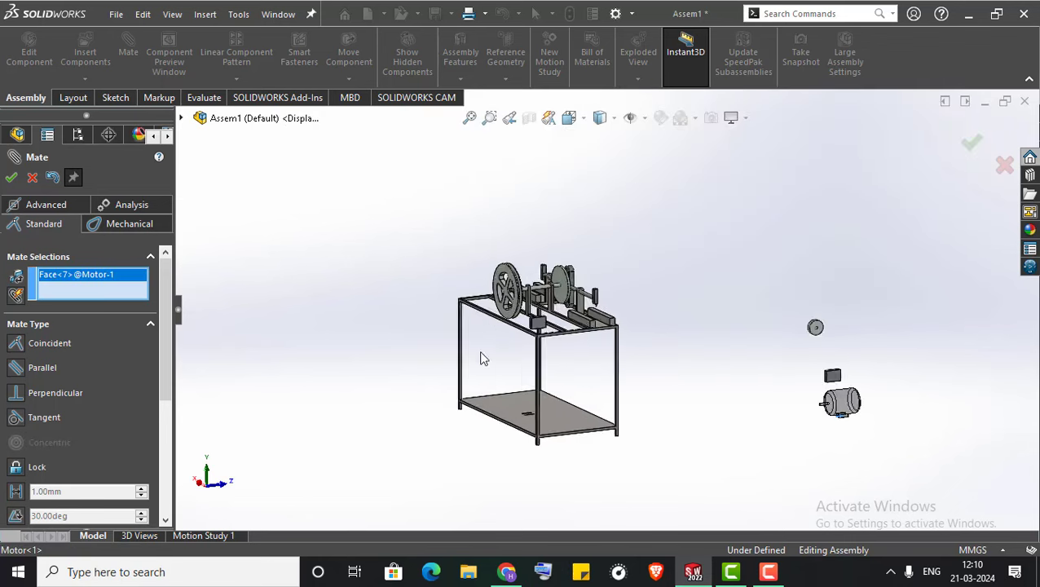
scroll(497, 375, "down", 5)
mouse_move(515, 395)
middle_mouse_down()
mouse_move(550, 293)
mouse_move(581, 488)
middle_mouse_up()
left_click(581, 487)
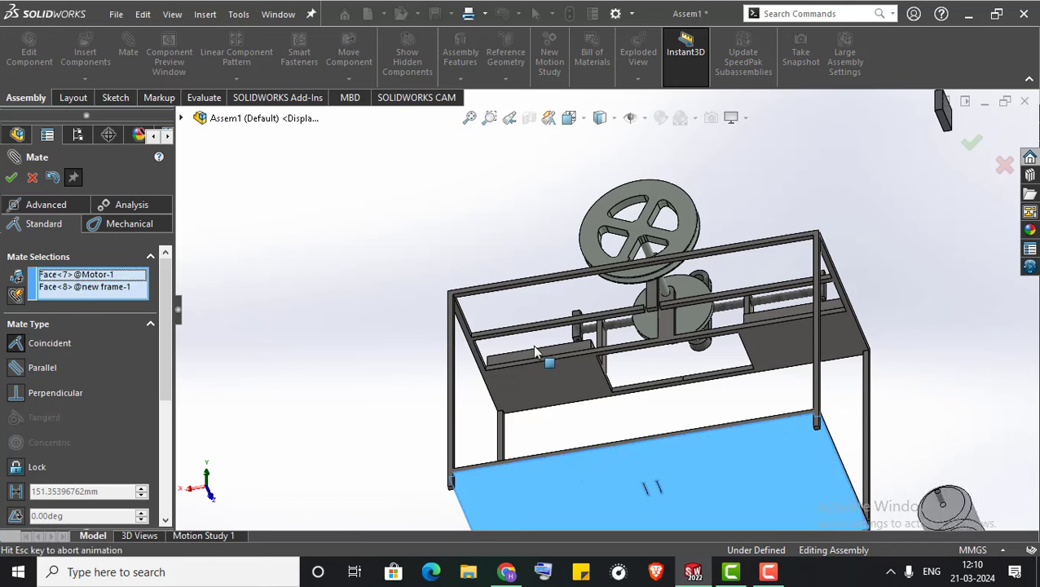
scroll(539, 355, "up", 5)
mouse_move(506, 301)
middle_mouse_down()
mouse_move(427, 441)
mouse_move(568, 454)
middle_mouse_up()
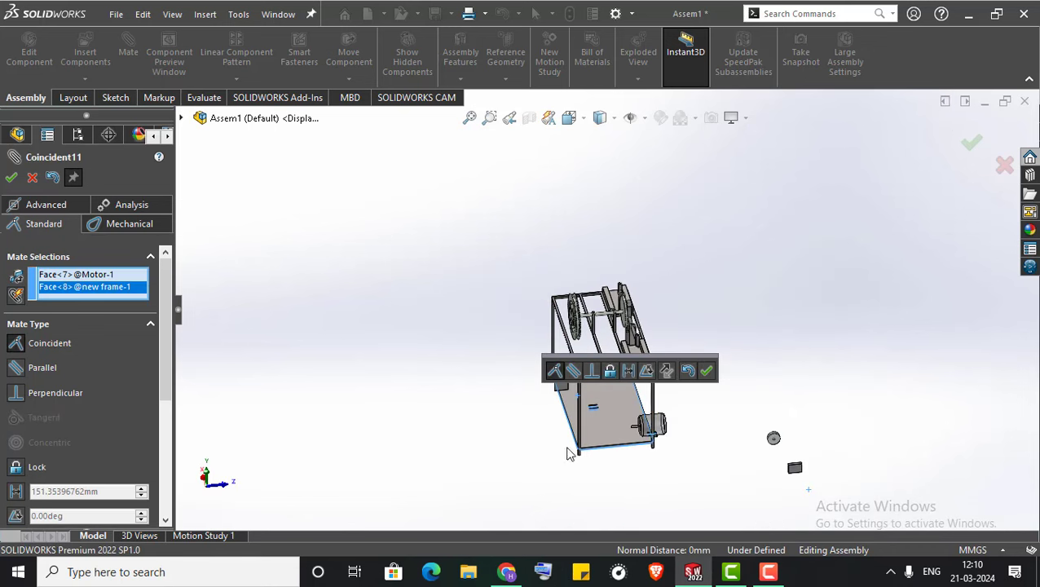
left_click(706, 371)
Add a second coincident mate between another motor face and the base plate face
scroll(603, 407, "down", 3)
scroll(610, 398, "down", 2)
mouse_move(611, 398)
middle_mouse_down()
mouse_move(630, 419)
mouse_move(835, 383)
middle_mouse_up()
scroll(705, 420, "down", 5)
scroll(722, 410, "down", 2)
left_click(634, 437)
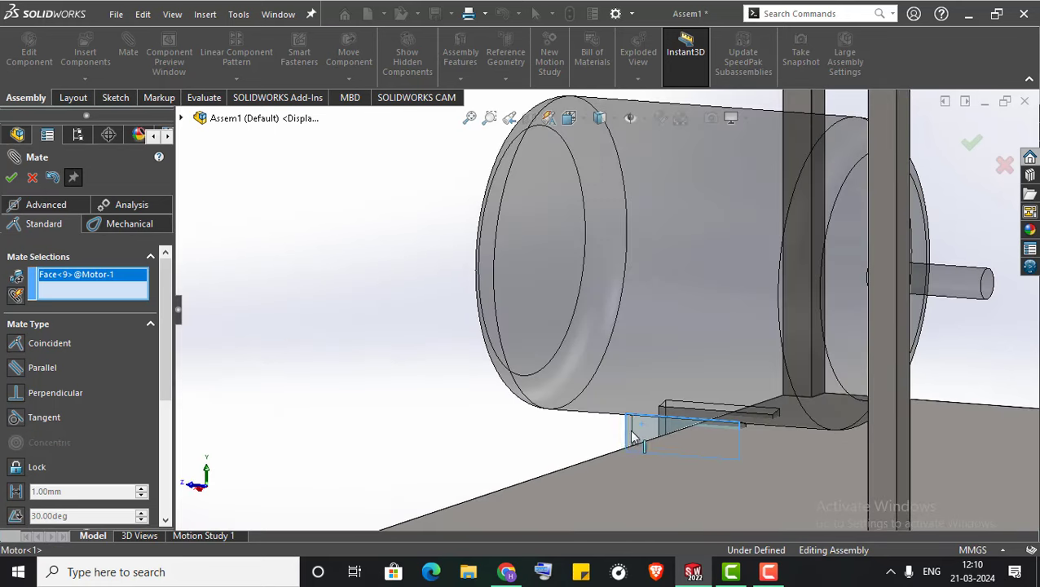
scroll(634, 438, "up", 8)
mouse_move(615, 439)
middle_mouse_down()
mouse_move(541, 450)
mouse_move(522, 479)
middle_mouse_up()
scroll(722, 374, "down", 6)
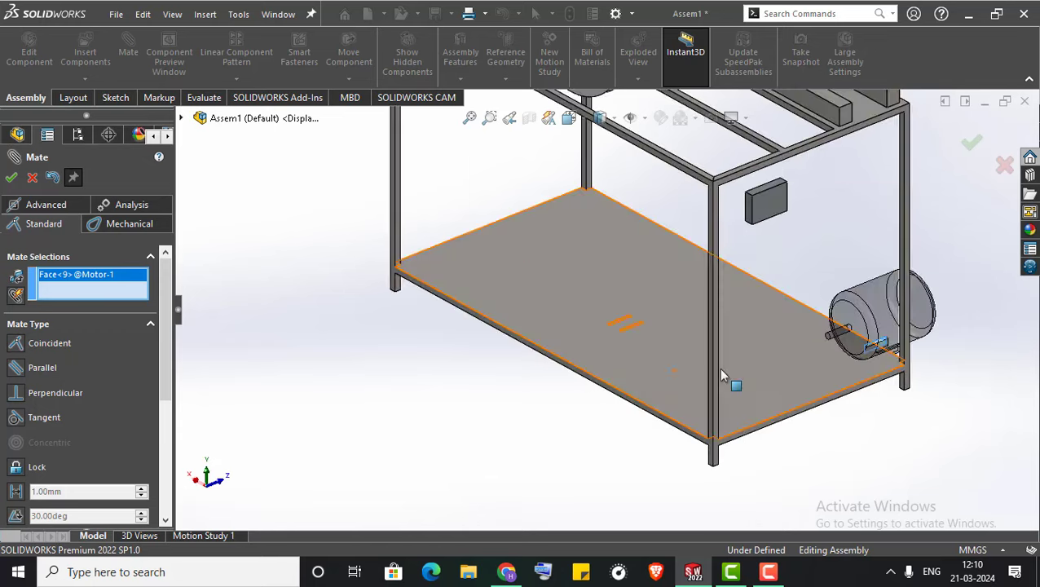
scroll(722, 375, "down", 4)
scroll(591, 293, "down", 3)
scroll(390, 278, "down", 2)
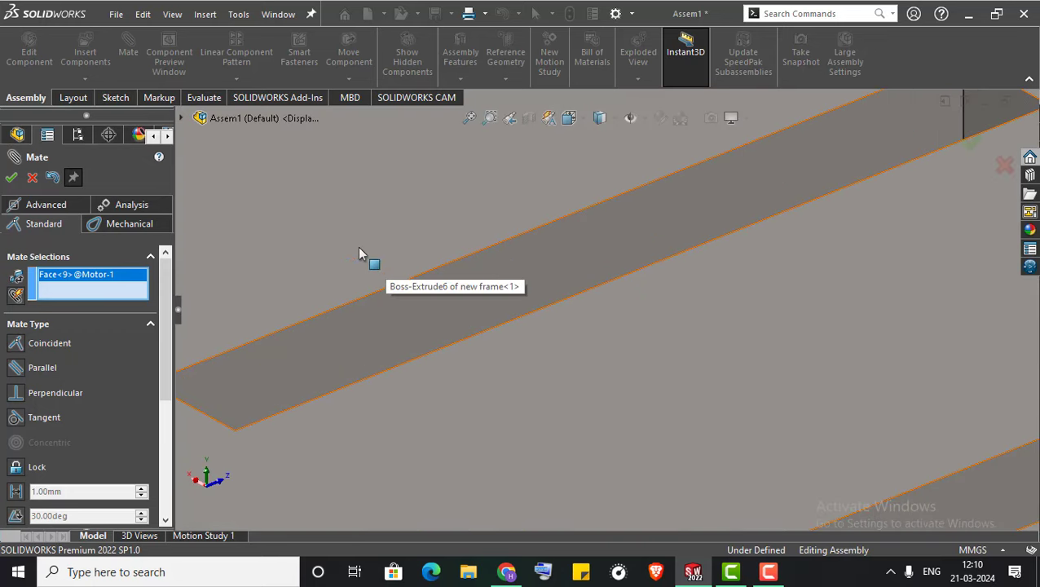
left_click(365, 337)
scroll(383, 355, "up", 3)
scroll(407, 371, "up", 3)
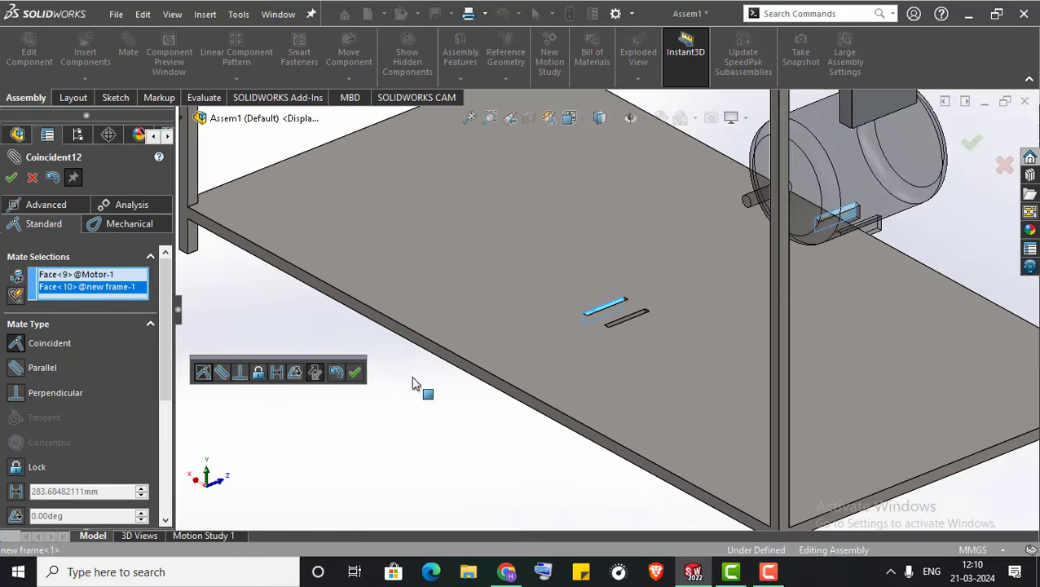
left_click(356, 373)
Drag the motor over the base plate slots
middle_click_drag(538, 358, 550, 353)
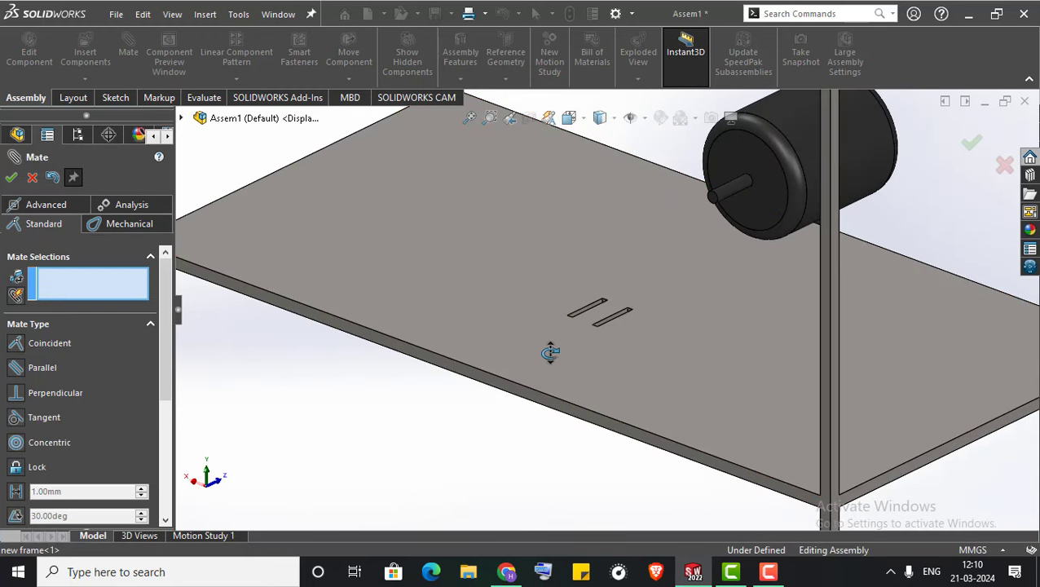
mouse_move(756, 192)
left_mouse_down()
mouse_move(619, 293)
mouse_move(601, 290)
left_mouse_up()
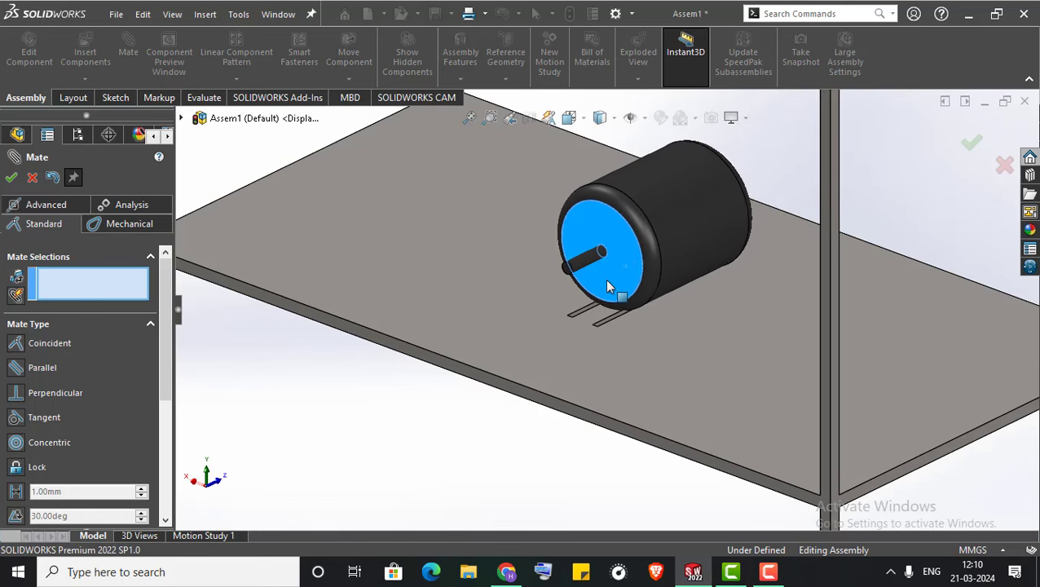
scroll(592, 302, "down", 5)
scroll(631, 332, "down", 3)
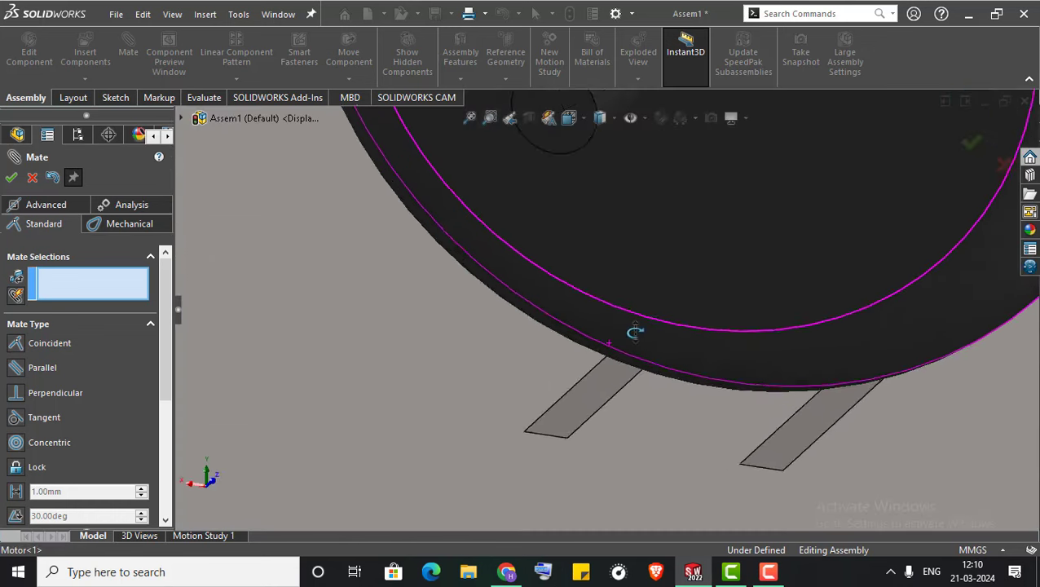
scroll(664, 290, "down", 3)
middle_click_drag(665, 291, 570, 422)
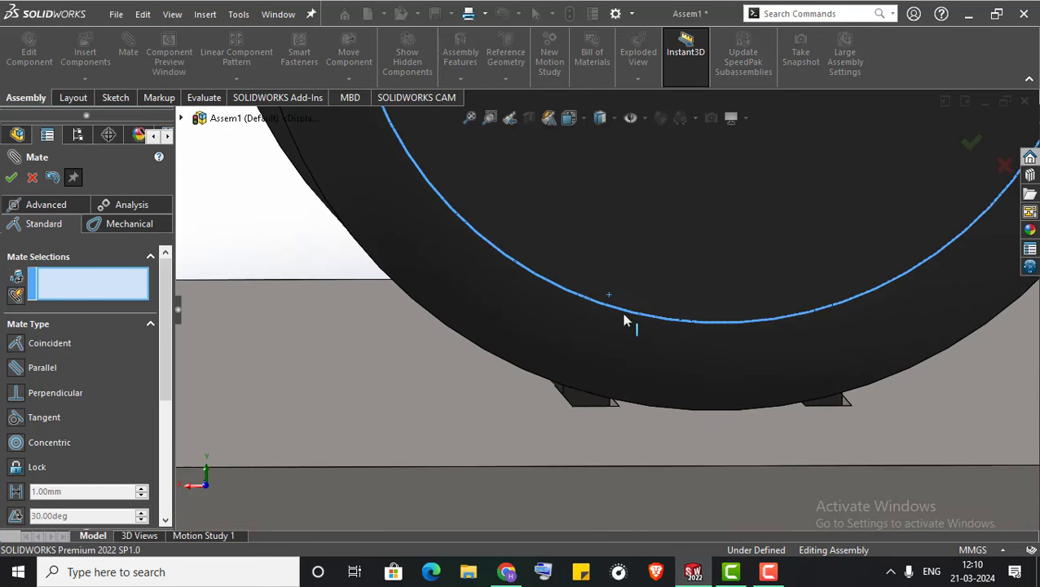
Mate the motor's mounting foot face coincident to the slot's end face
left_click(580, 398)
mouse_move(532, 443)
middle_mouse_down()
mouse_move(569, 445)
mouse_move(520, 430)
mouse_move(579, 448)
mouse_move(567, 418)
middle_mouse_up()
scroll(554, 439, "up", 5)
scroll(520, 348, "down", 4)
scroll(600, 310, "down", 3)
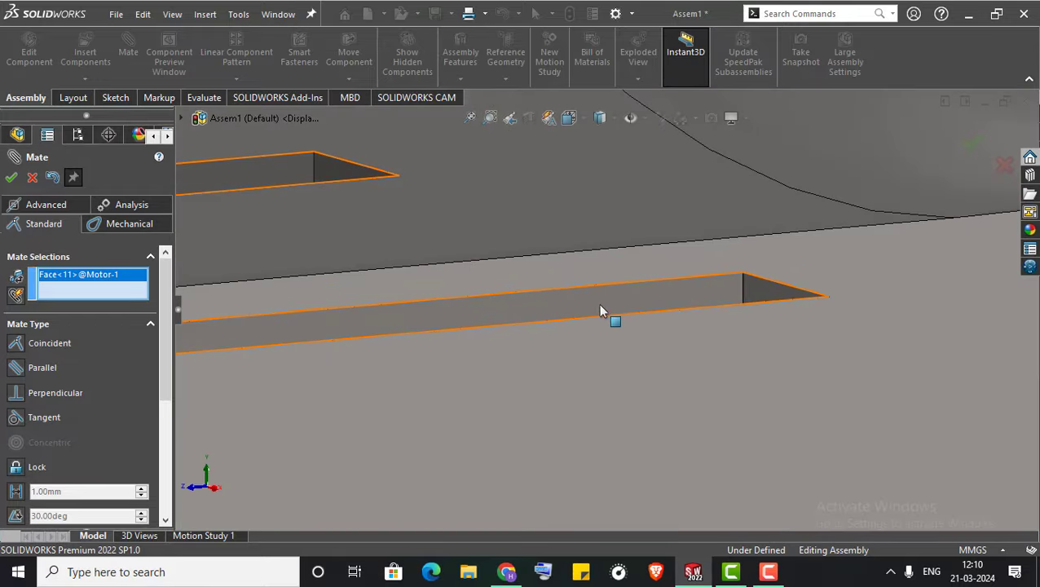
left_click(754, 290)
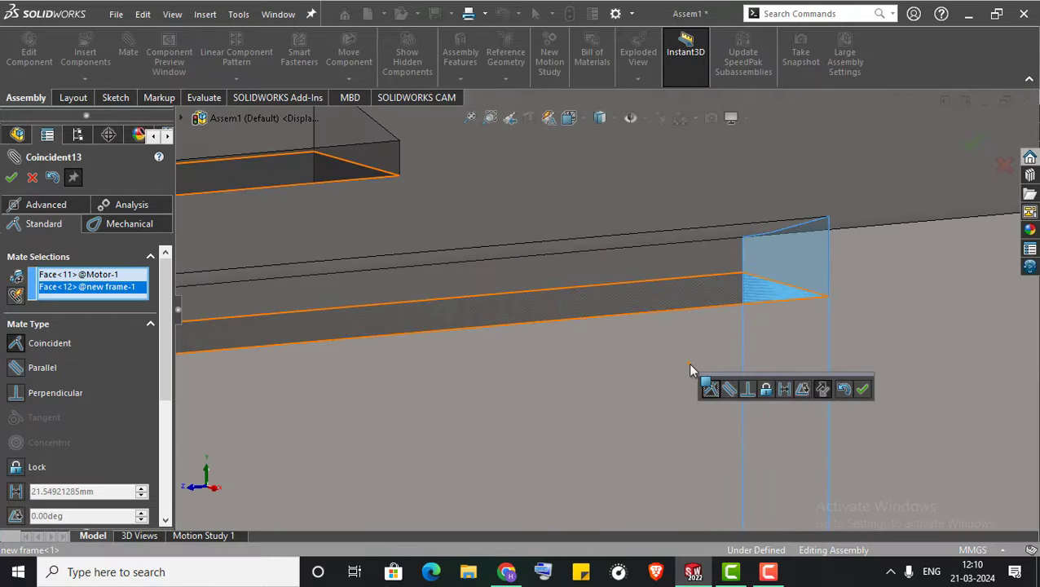
left_click(862, 389)
Inspect the seated motor from several angles and close the Mate PropertyManager
scroll(803, 407, "up", 3)
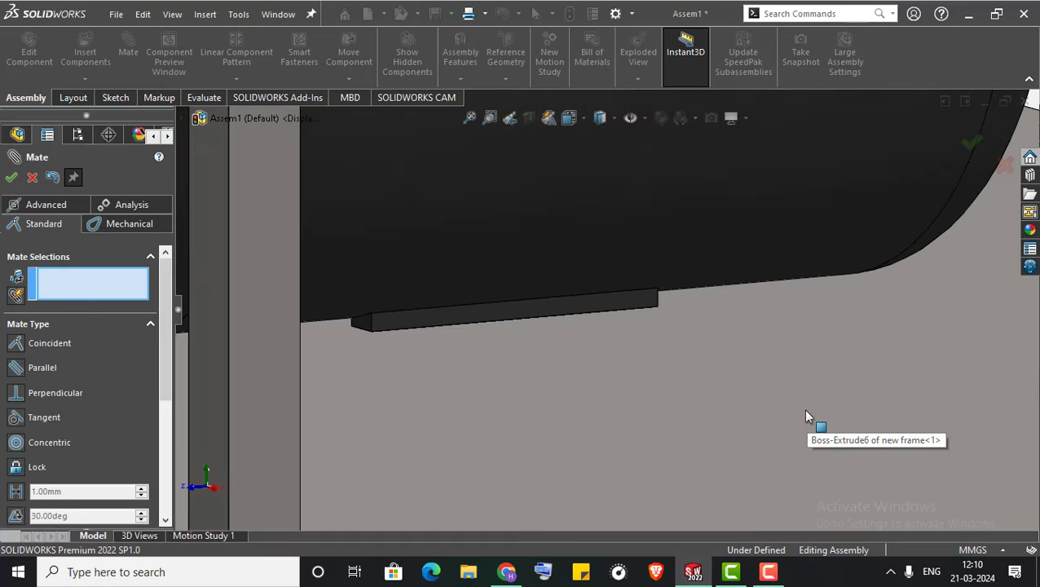
scroll(804, 407, "up", 3)
scroll(734, 456, "up", 3)
mouse_move(734, 465)
middle_mouse_down()
mouse_move(665, 365)
mouse_move(607, 424)
mouse_move(743, 329)
mouse_move(687, 388)
middle_mouse_up()
scroll(559, 420, "down", 2)
scroll(561, 422, "down", 2)
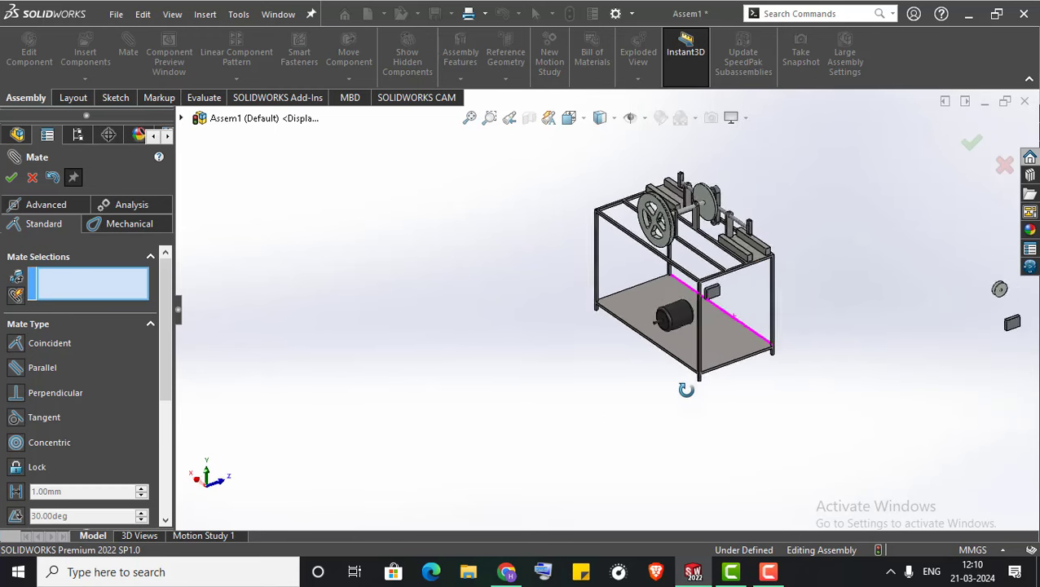
scroll(687, 388, "down", 2)
scroll(667, 337, "down", 2)
middle_click_drag(667, 337, 718, 336)
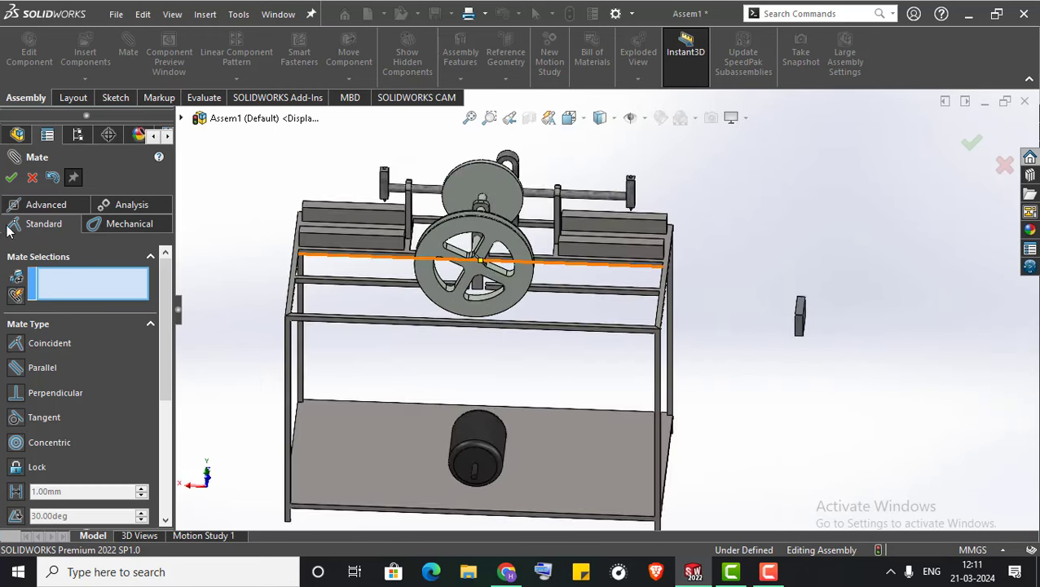
scroll(673, 389, "up", 3)
scroll(670, 391, "up", 1)
middle_click_drag(261, 372, 18, 248)
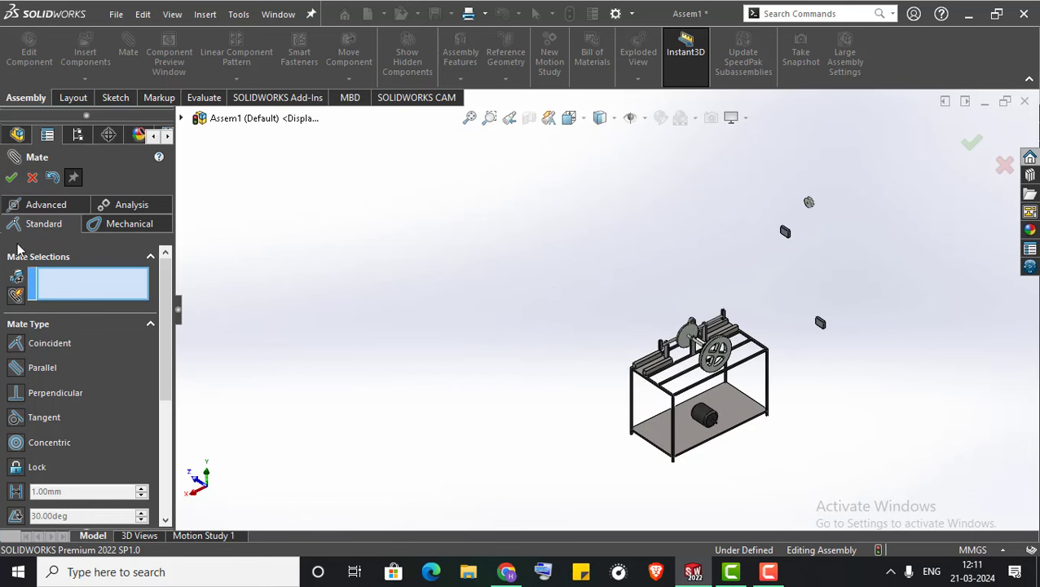
left_click(32, 178)
Make the 2nd pully's bore concentric with the motor shaft
scroll(671, 412, "down", 3)
scroll(530, 369, "up", 2)
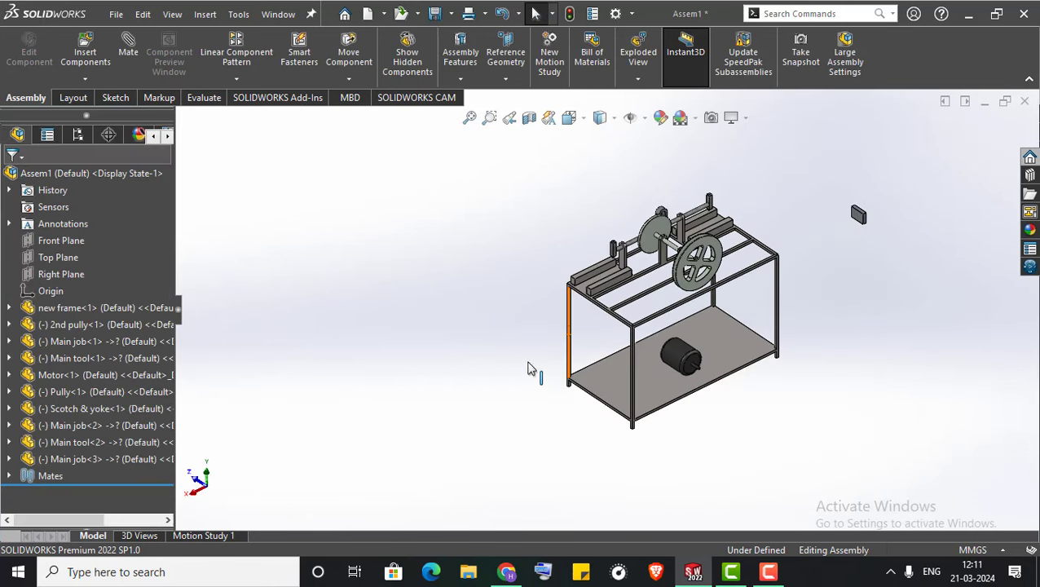
scroll(336, 308, "up", 1)
scroll(585, 280, "up", 2)
scroll(721, 201, "down", 2)
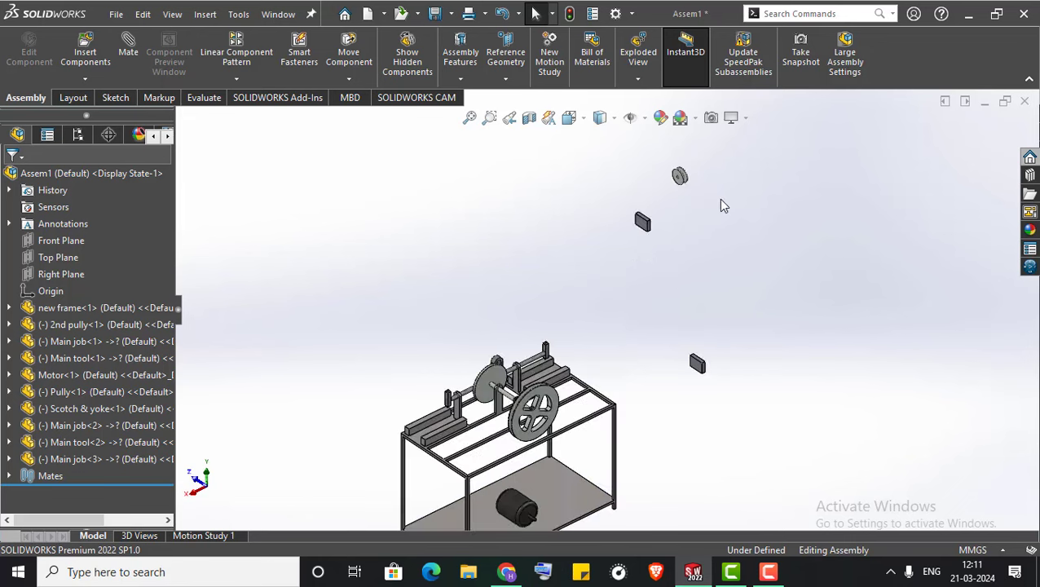
scroll(683, 194, "down", 3)
scroll(683, 194, "down", 2)
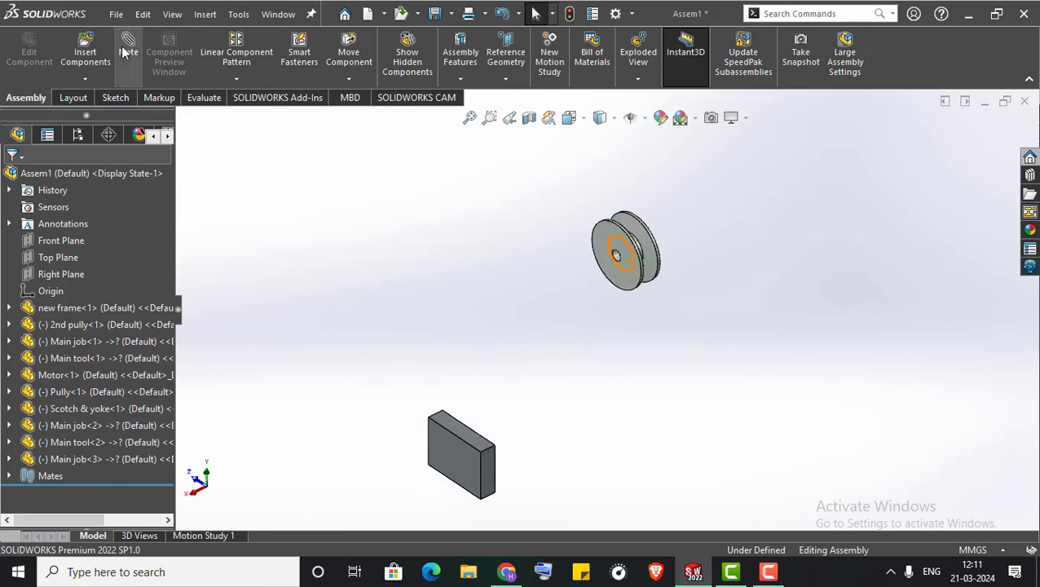
scroll(580, 262, "down", 2)
scroll(535, 265, "down", 3)
left_click(534, 262)
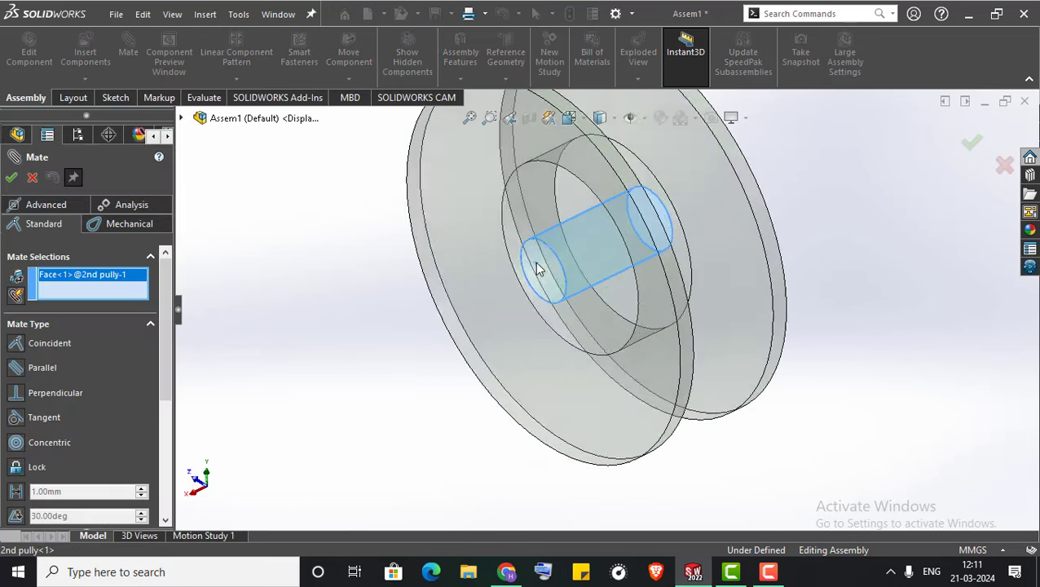
scroll(534, 265, "up", 5)
scroll(536, 273, "down", 3)
scroll(569, 339, "down", 2)
scroll(568, 464, "down", 2)
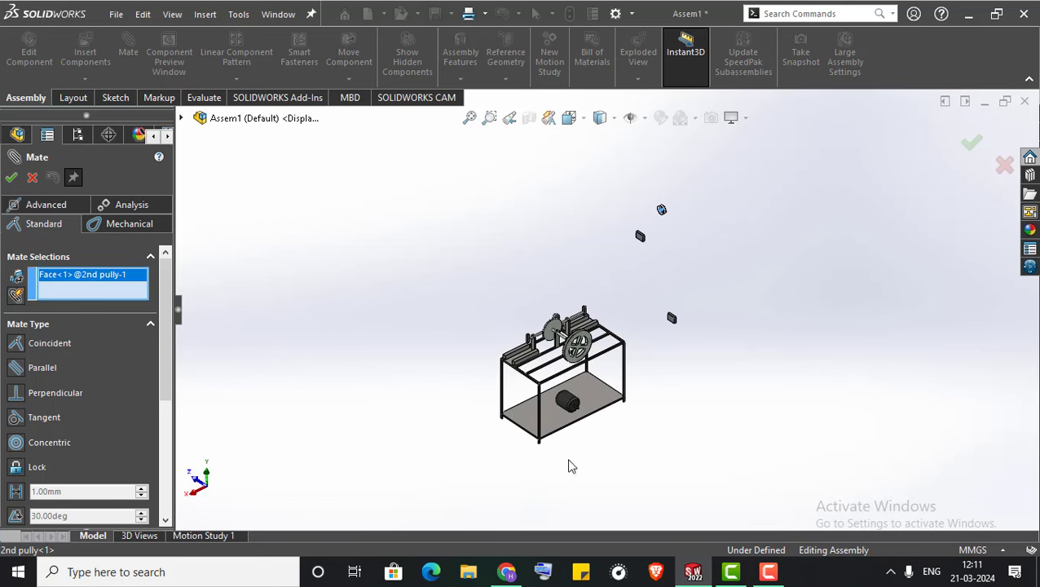
scroll(582, 384, "down", 3)
scroll(584, 379, "down", 5)
left_click(590, 282)
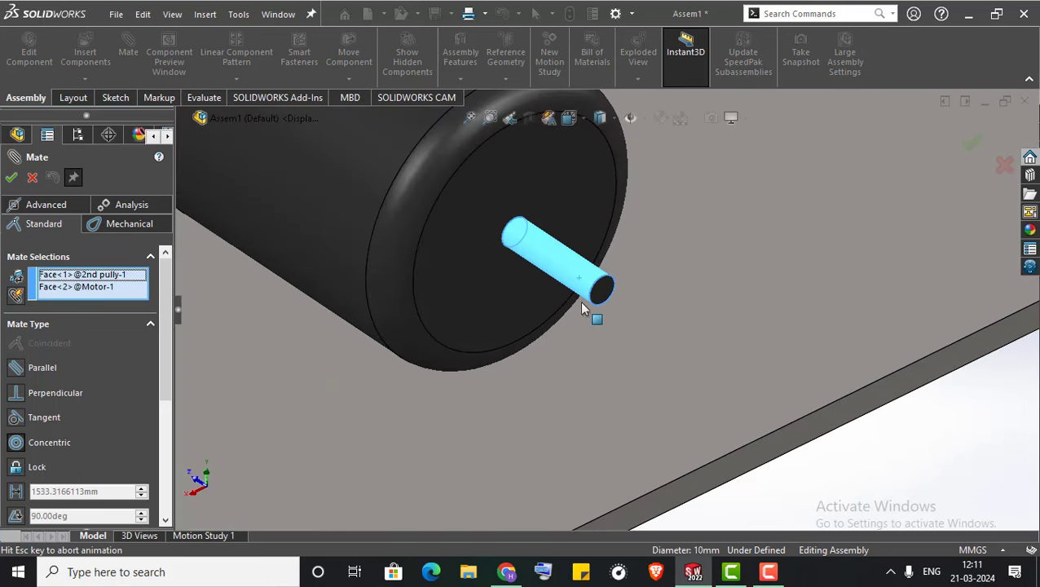
scroll(587, 336, "up", 3)
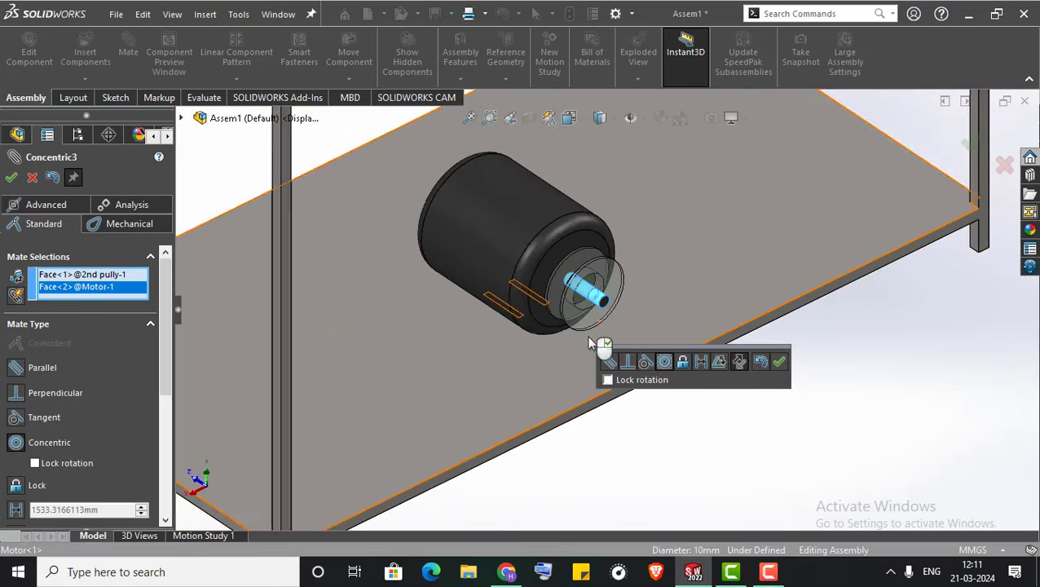
left_click(784, 364)
Make the pulley's end face flush with the shaft end, then close Mate
scroll(582, 281, "down", 3)
scroll(651, 375, "down", 3)
left_click(680, 407)
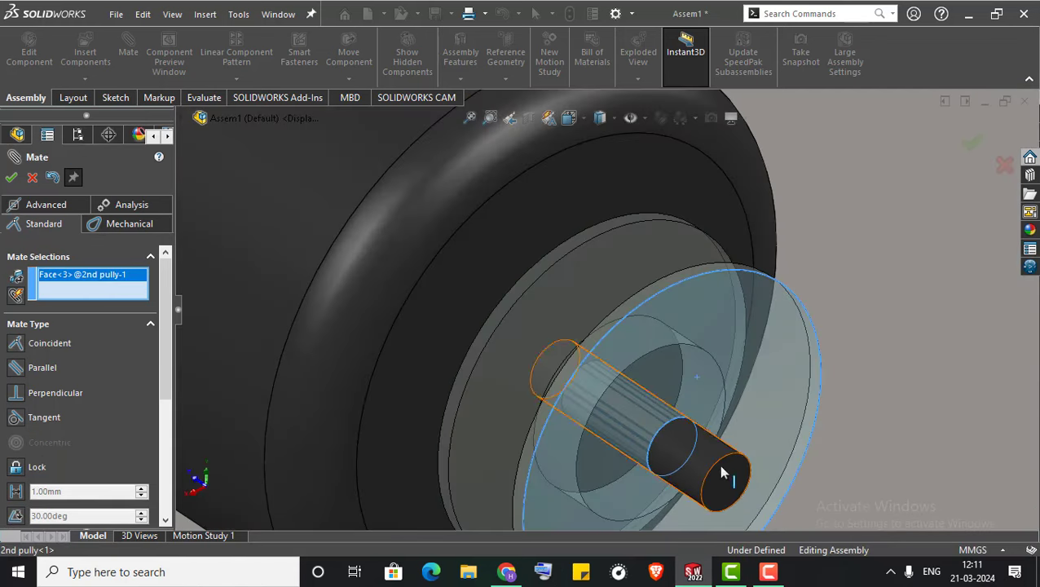
left_click(723, 472)
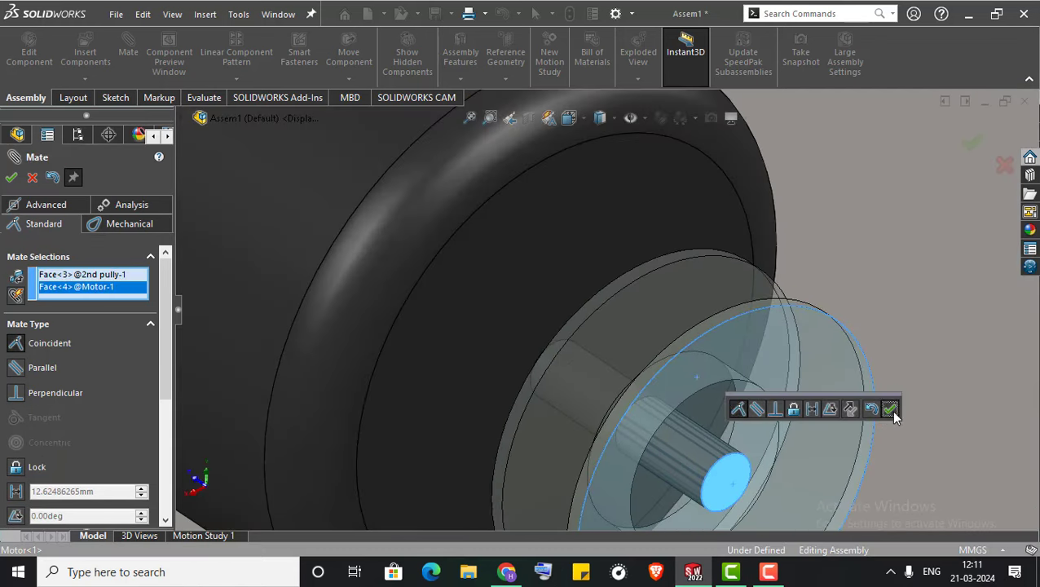
left_click(891, 409)
scroll(815, 399, "up", 5)
scroll(722, 388, "up", 5)
scroll(684, 395, "up", 2)
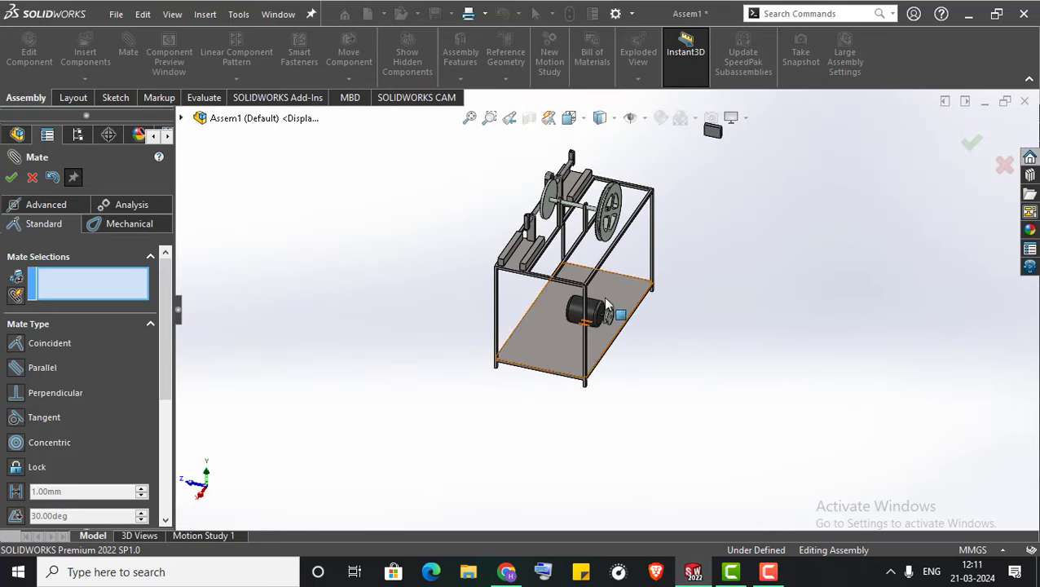
middle_click_drag(606, 305, 600, 275)
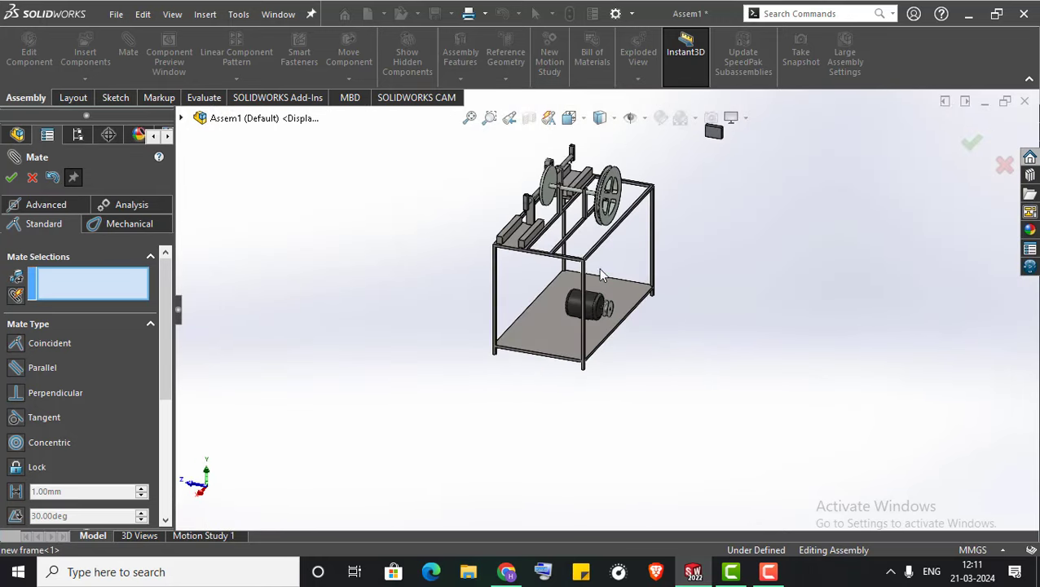
left_click(33, 178)
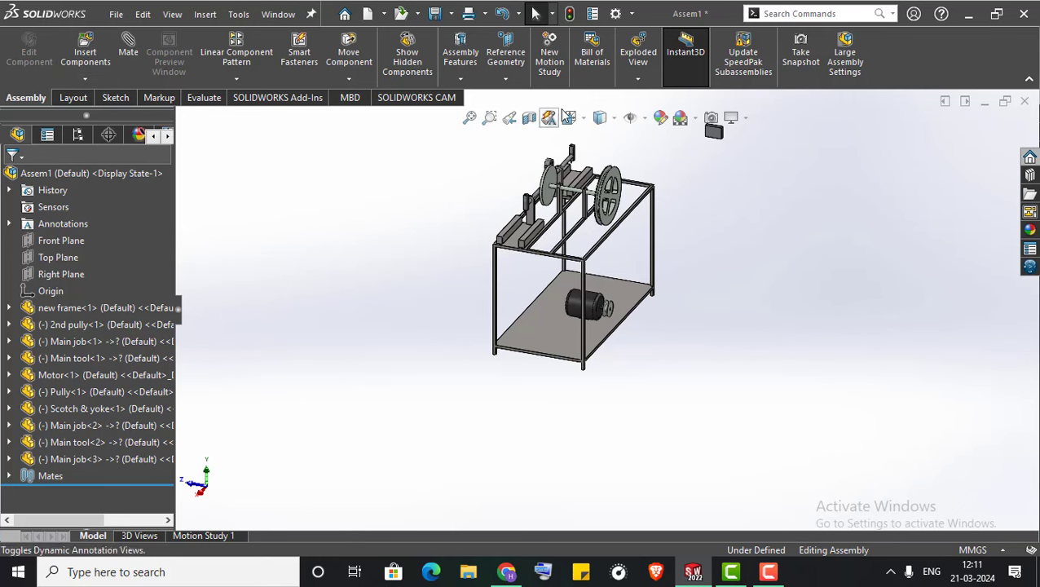
Start a Belt/Chain feature with Pully as the first belt member
left_click(460, 57)
left_click(489, 262)
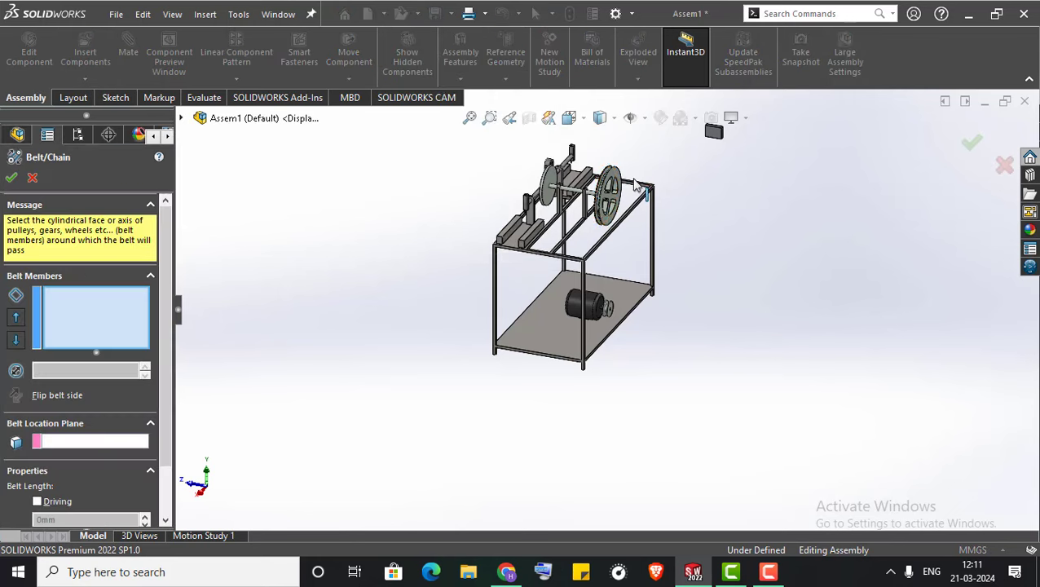
scroll(591, 239, "down", 3)
scroll(591, 238, "down", 3)
scroll(591, 238, "down", 3)
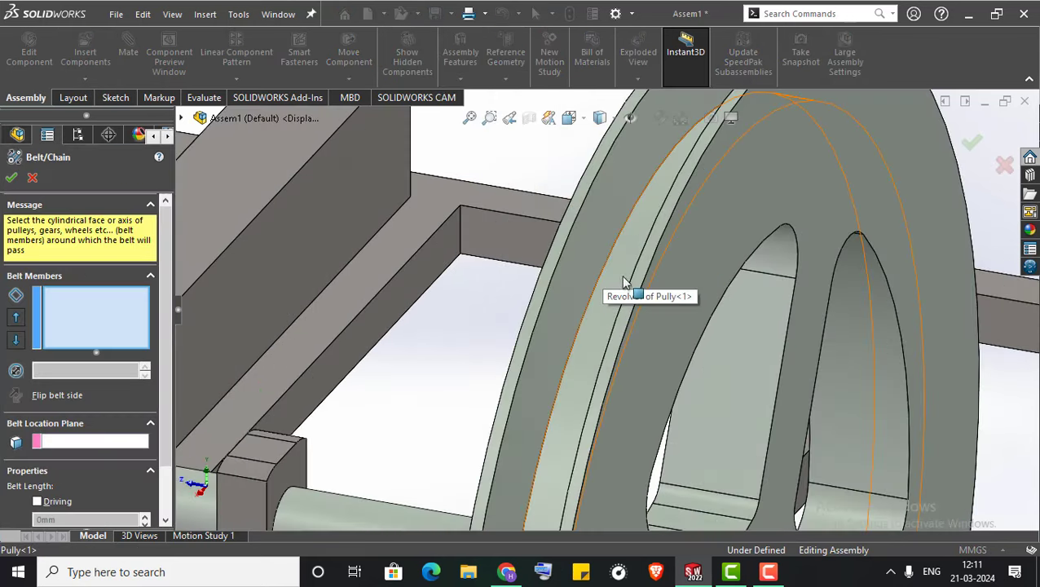
left_click(605, 283)
Add 2nd pully as the second member, keep Engage belt on, and check Create belt part
scroll(620, 274, "up", 3)
scroll(619, 274, "up", 5)
scroll(669, 412, "up", 1)
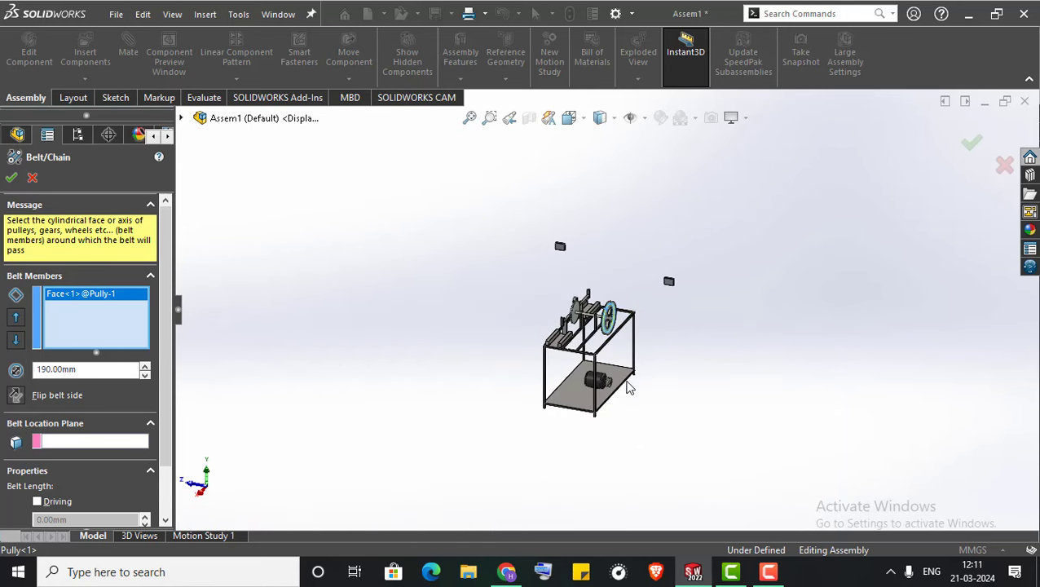
scroll(629, 388, "down", 5)
scroll(568, 359, "down", 3)
scroll(565, 408, "down", 4)
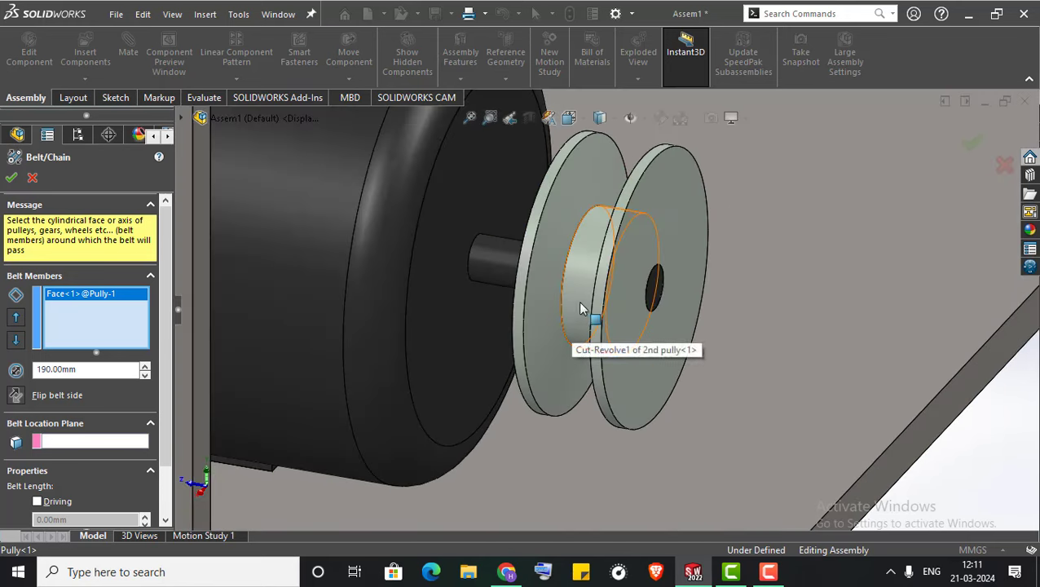
left_click(580, 308)
scroll(586, 348, "up", 5)
scroll(587, 348, "up", 3)
scroll(165, 406, "down", 2)
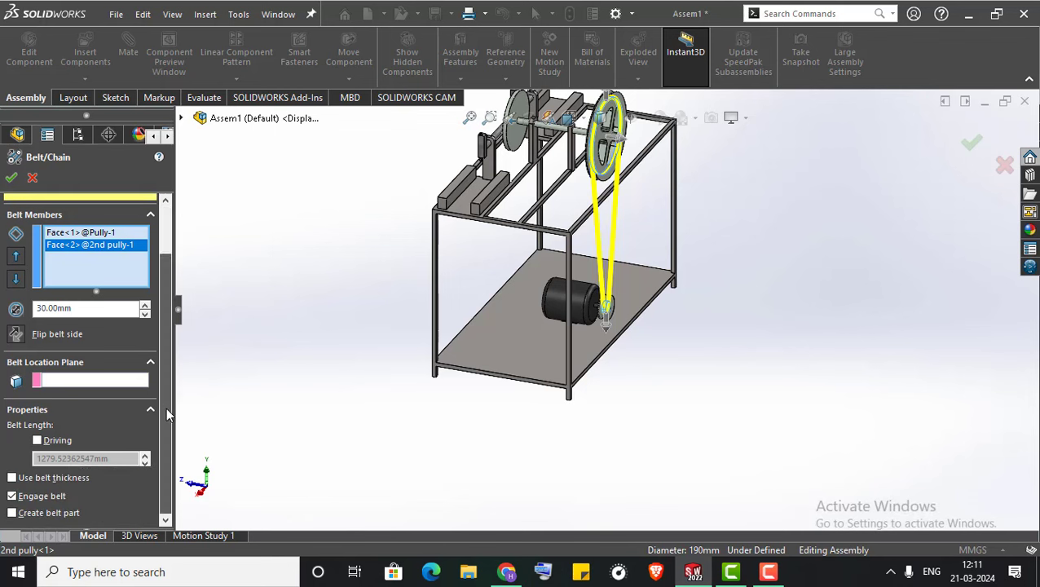
left_click(11, 495)
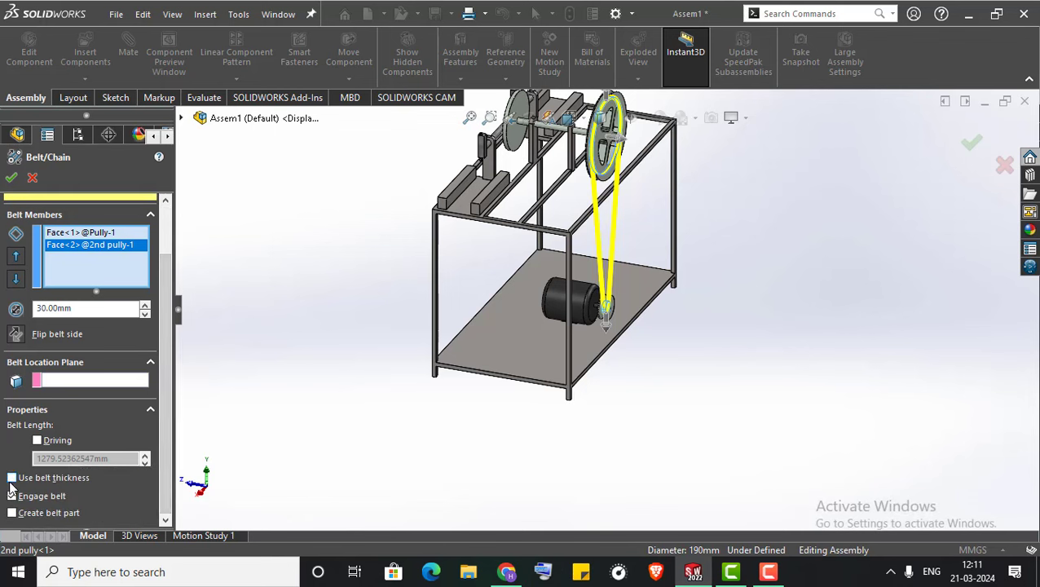
left_click(11, 479)
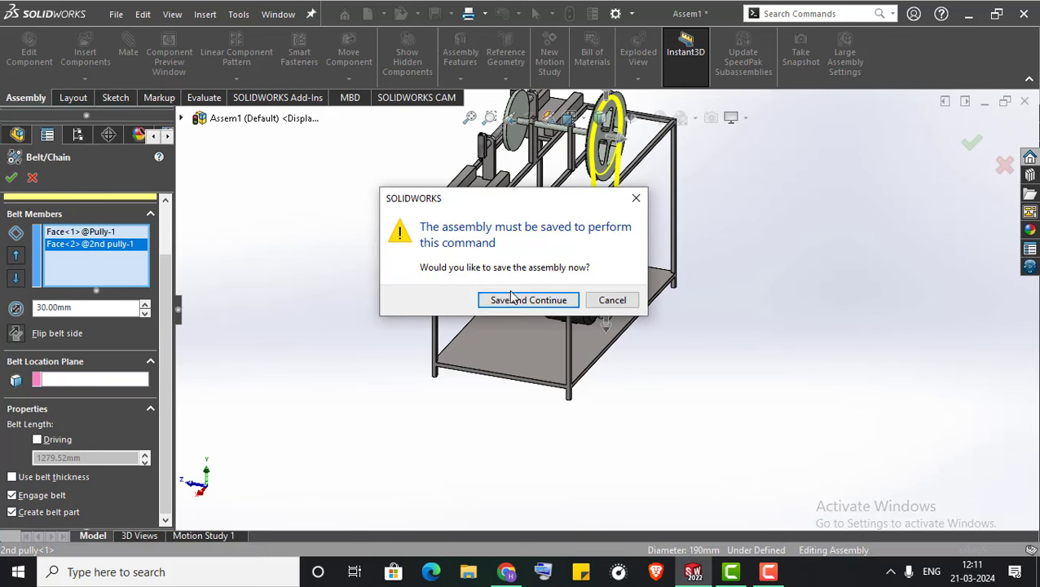
Save the assembly as 002 and continue the belt command
left_click(512, 301)
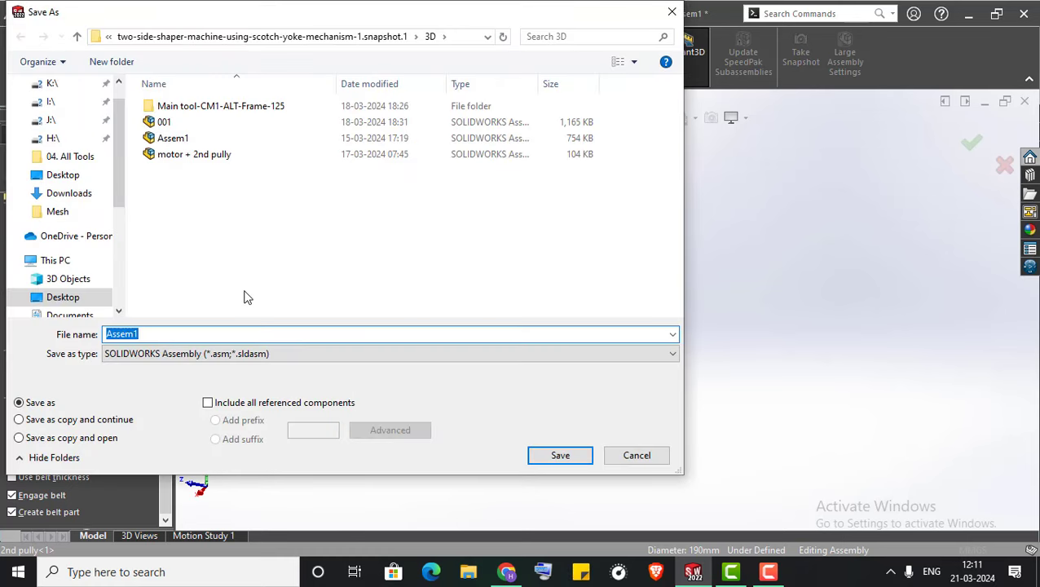
type("002")
left_click(548, 457)
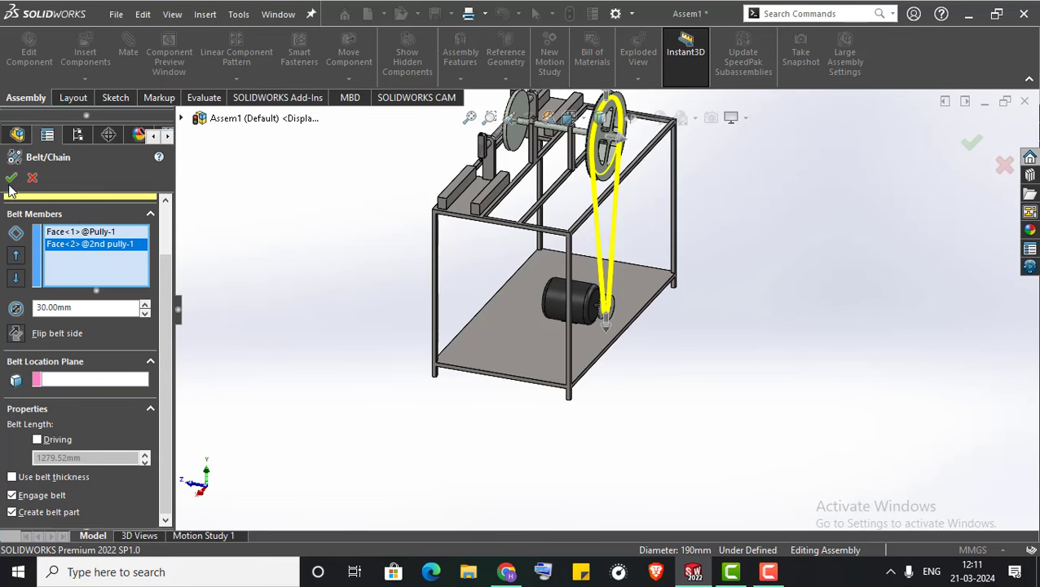
Check the pulley rims: the large pulley is 190mm and the motor pulley 60mm in diameter
middle_click_drag(311, 382, 499, 333)
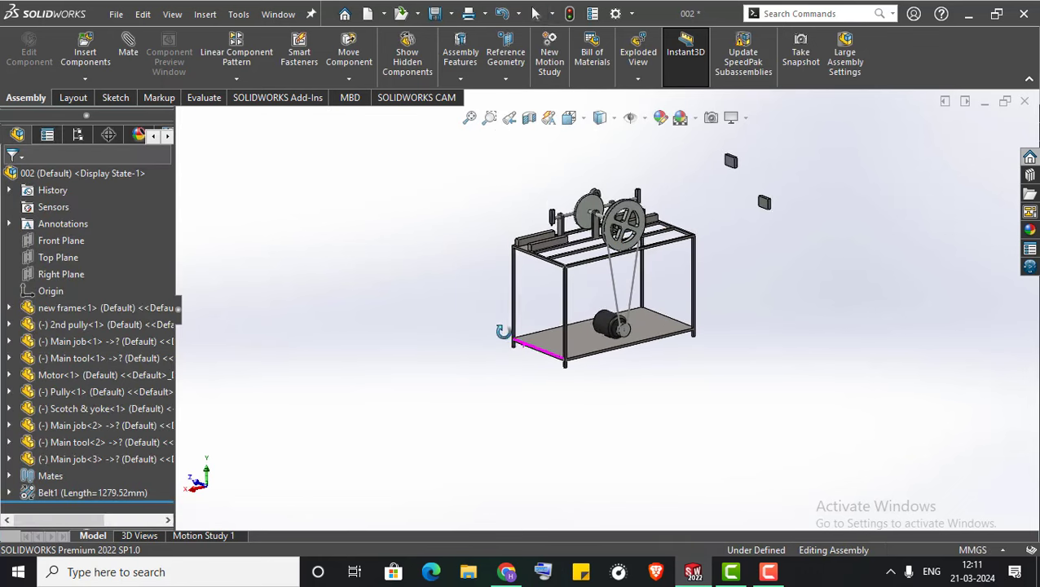
scroll(571, 269, "down", 3)
scroll(607, 224, "down", 2)
left_click(590, 221)
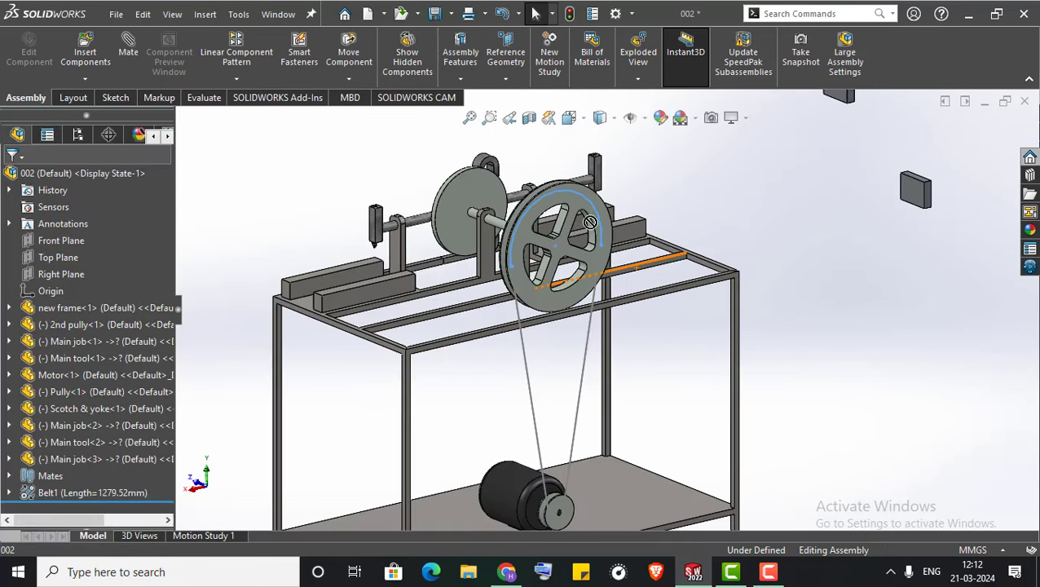
left_click(607, 259)
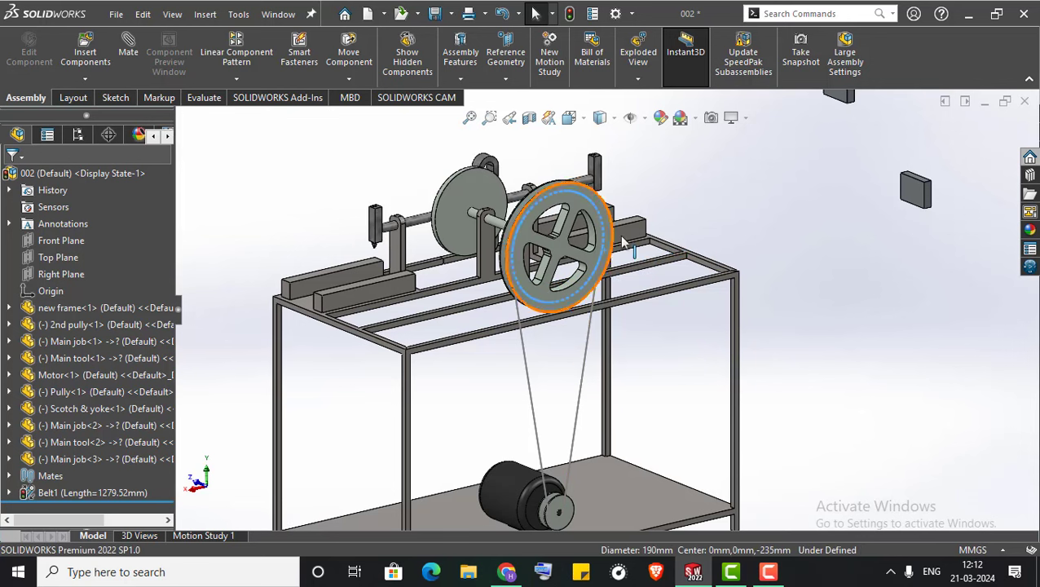
left_click(463, 189)
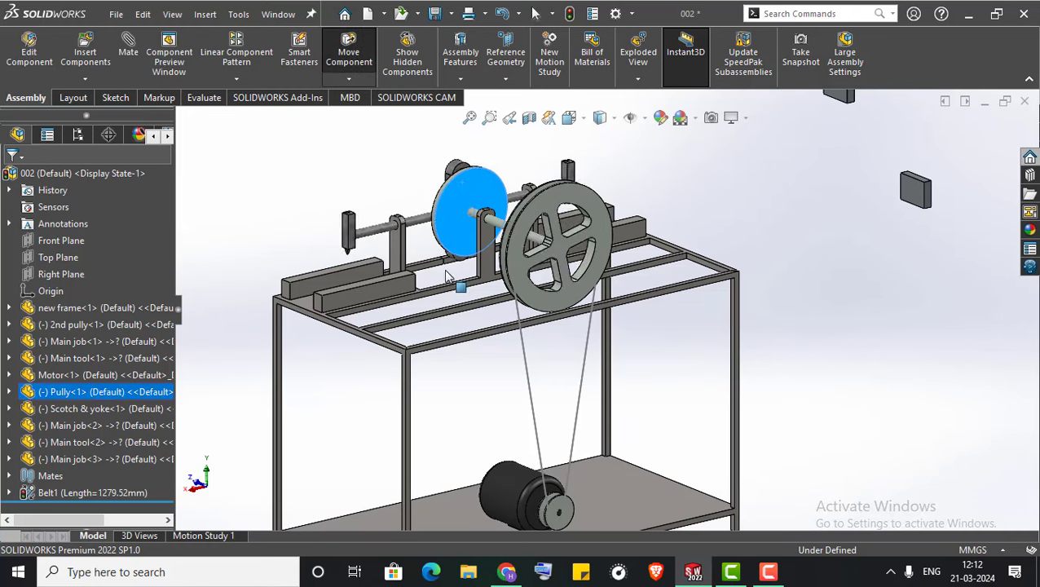
left_click(288, 181)
mouse_move(288, 181)
middle_mouse_down()
mouse_move(294, 233)
mouse_move(498, 421)
middle_mouse_up()
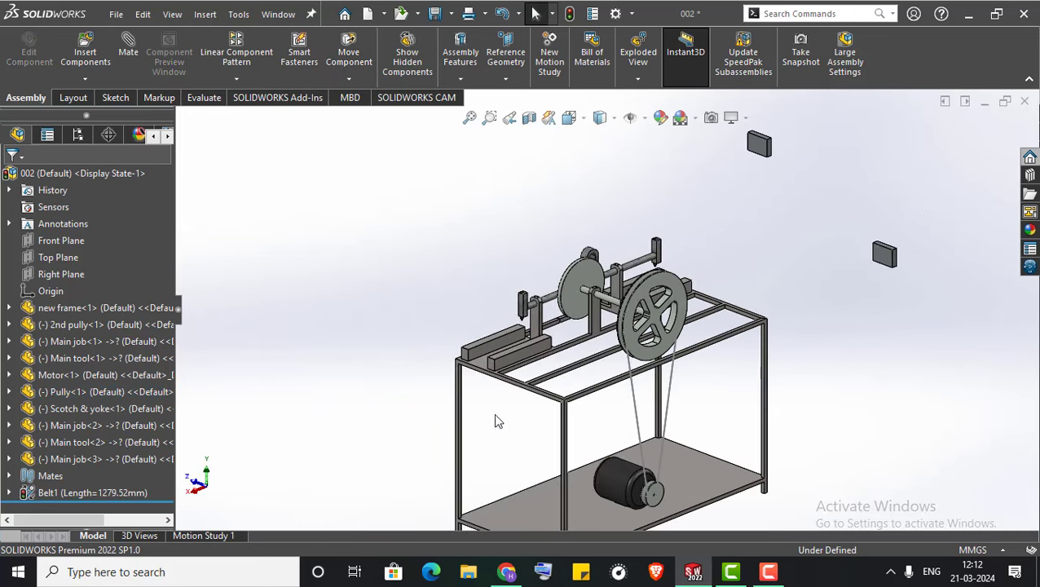
scroll(656, 489, "down", 3)
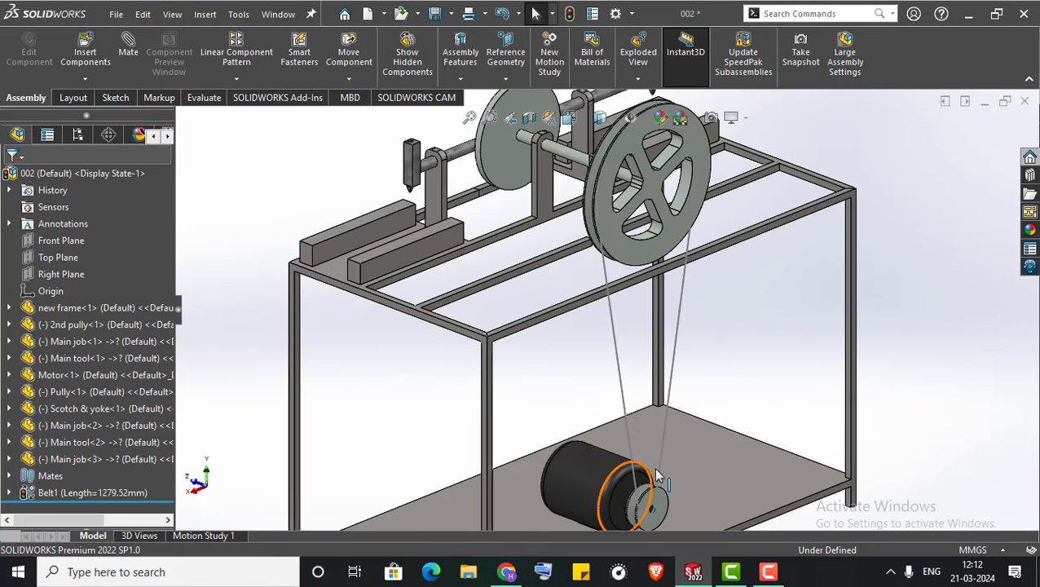
left_click(665, 511)
Spin the small motor pulley to confirm the belt drive turns the pulleys
scroll(668, 468, "up", 3)
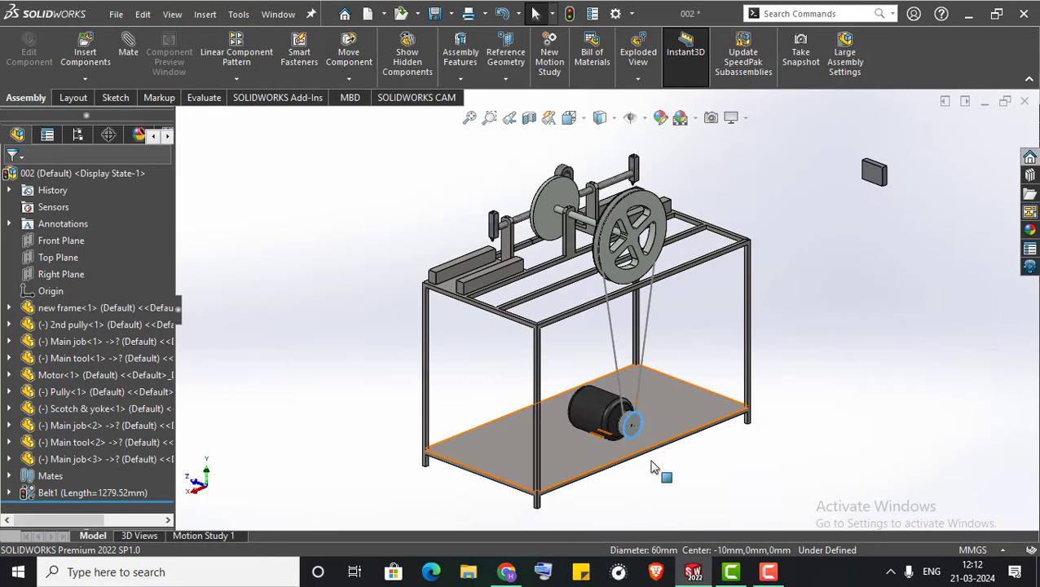
scroll(635, 422, "down", 3)
scroll(640, 422, "up", 1)
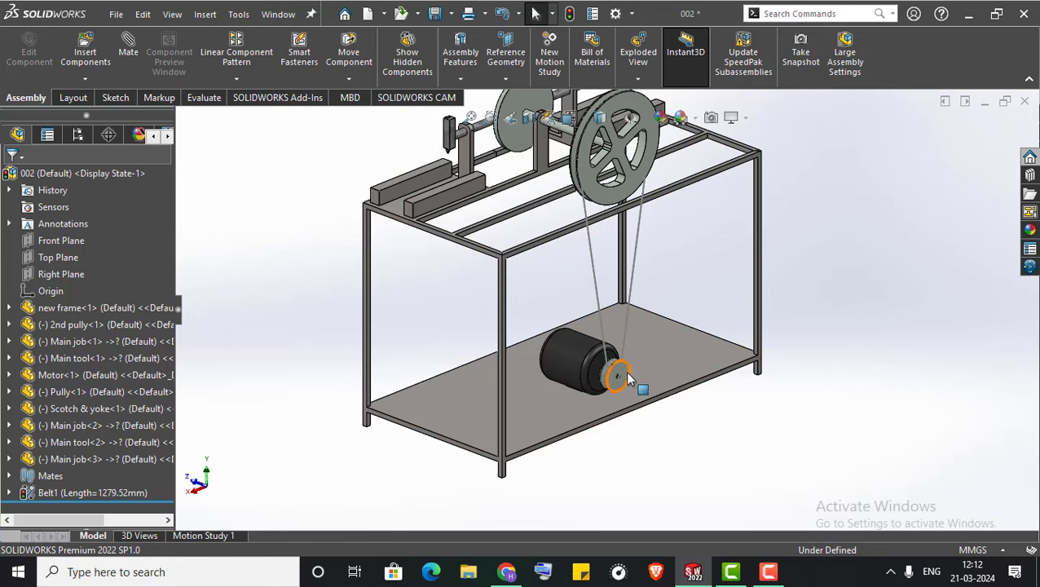
left_click(622, 393)
left_click_drag(621, 393, 576, 360)
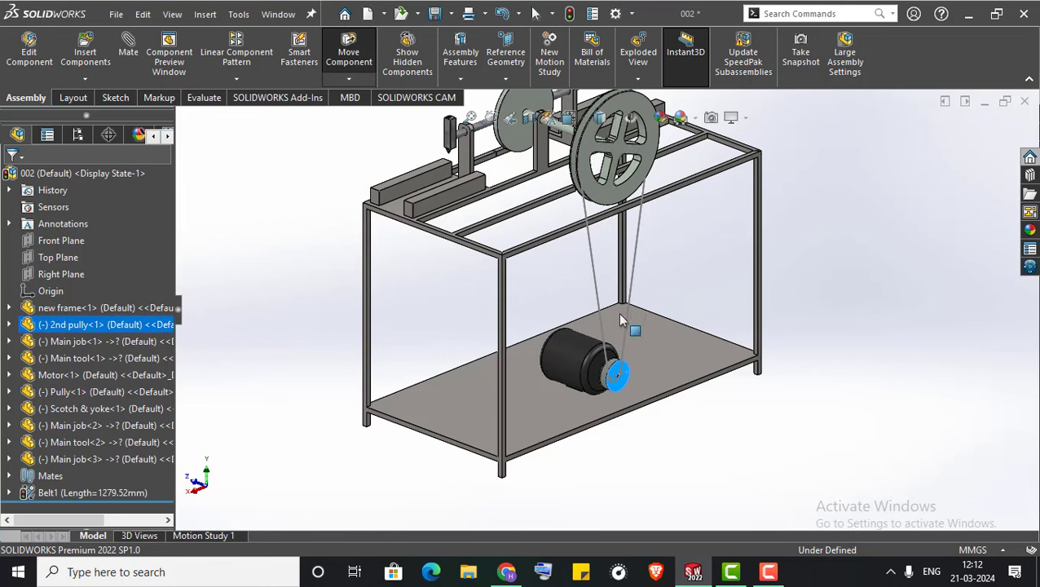
mouse_move(619, 320)
left_mouse_down()
mouse_move(608, 436)
mouse_move(607, 306)
mouse_move(671, 400)
mouse_move(568, 349)
mouse_move(680, 302)
mouse_move(541, 424)
mouse_move(692, 304)
mouse_move(668, 475)
left_mouse_up()
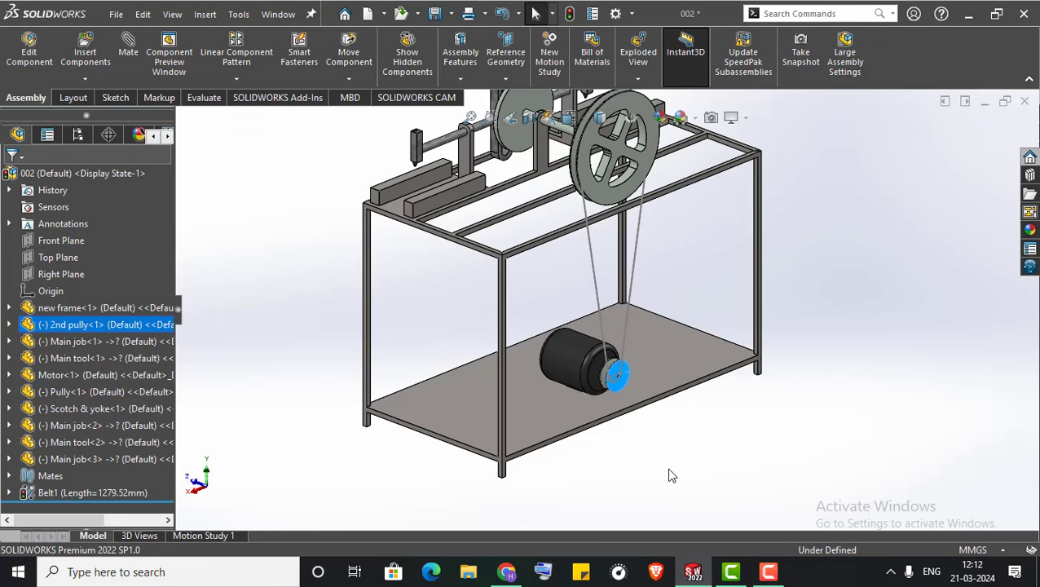
left_click(668, 475)
Expand Belt1 (1279.52mm) to reveal its Belt1-1^002 part and bring up its options
scroll(664, 469, "up", 3)
scroll(561, 440, "down", 1)
left_click(8, 492)
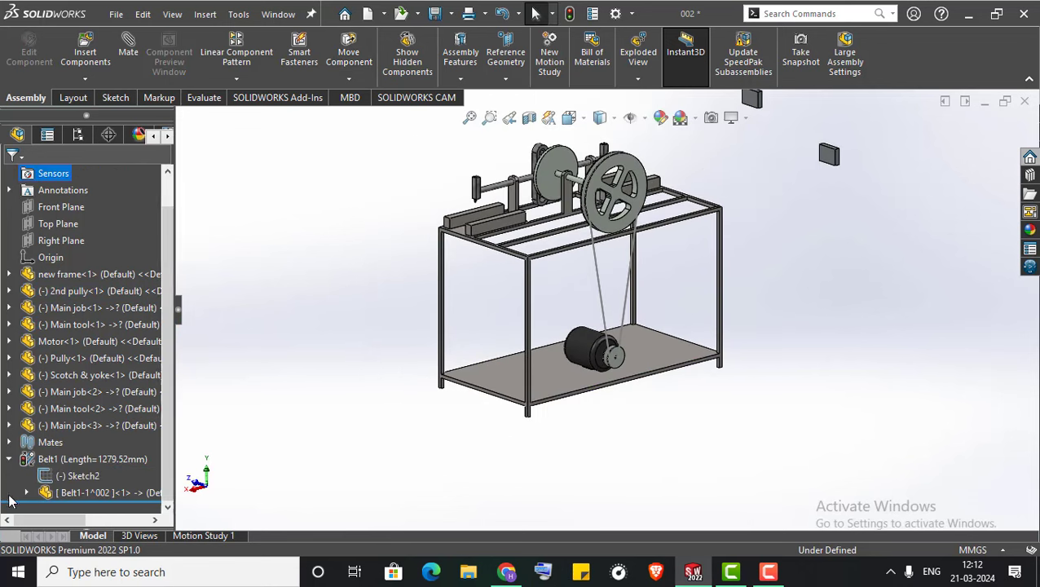
right_click(91, 492)
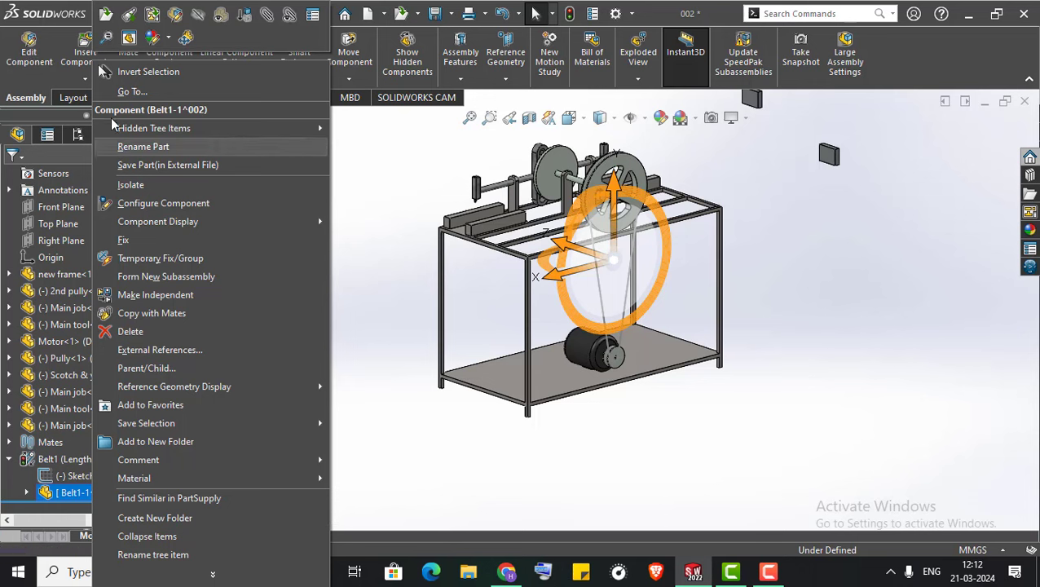
Edit Belt1-1^002 in place and select its derived belt sketch
left_click(180, 22)
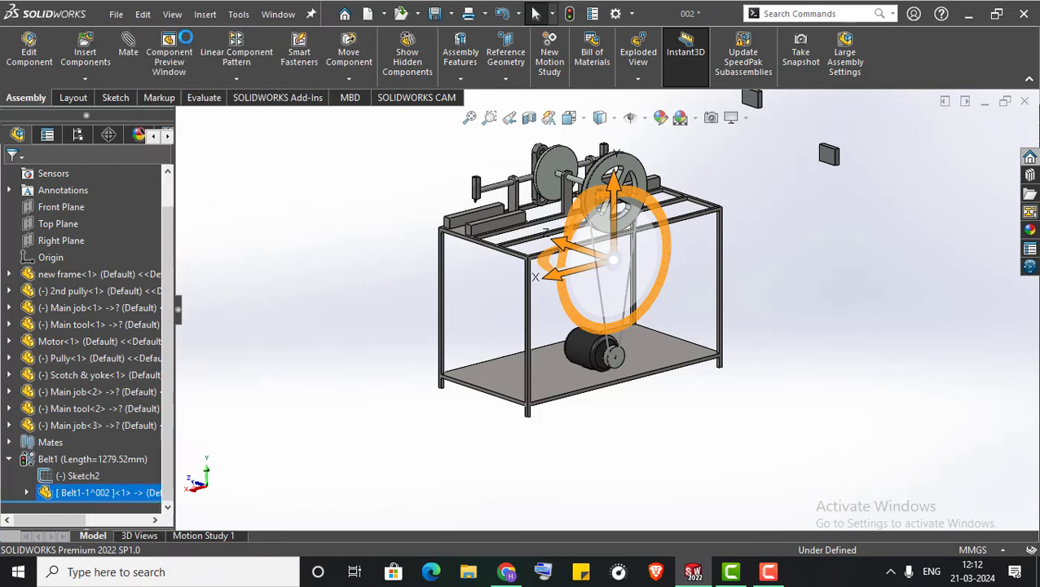
left_click(26, 492)
left_click(95, 492)
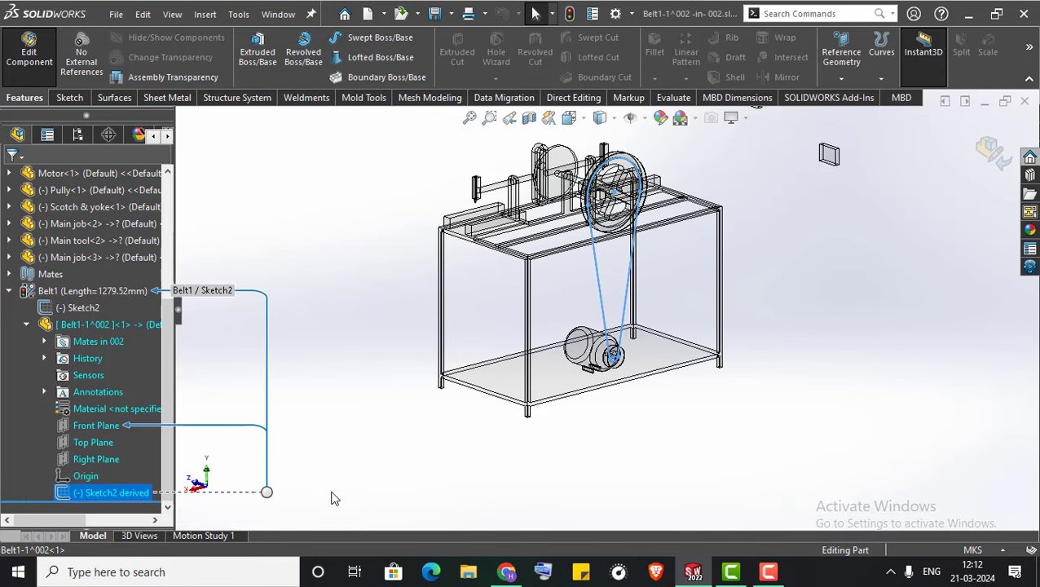
scroll(580, 383, "down", 2)
scroll(624, 367, "down", 3)
scroll(631, 306, "down", 3)
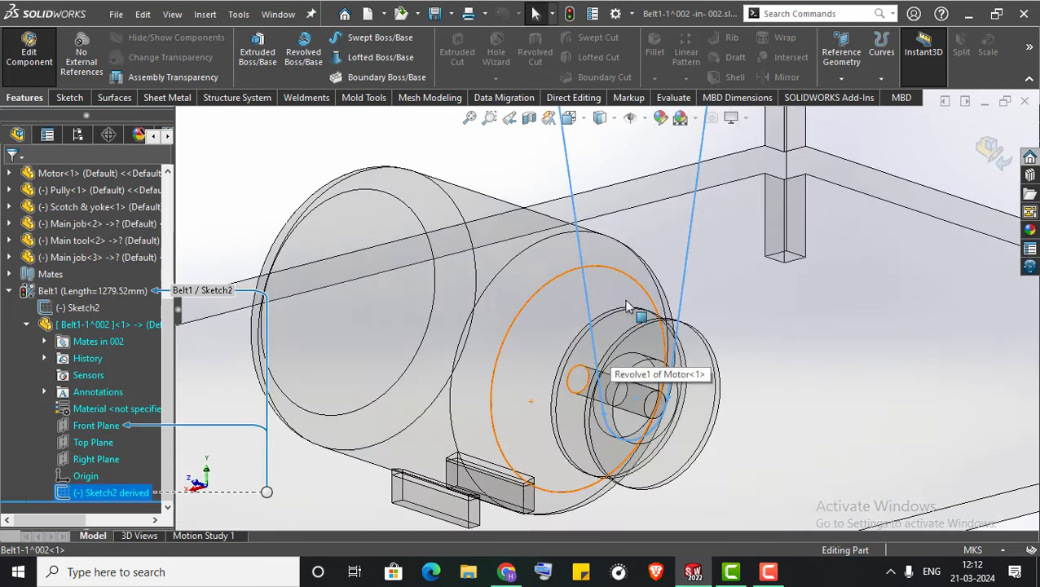
scroll(626, 322, "down", 1)
scroll(626, 322, "up", 5)
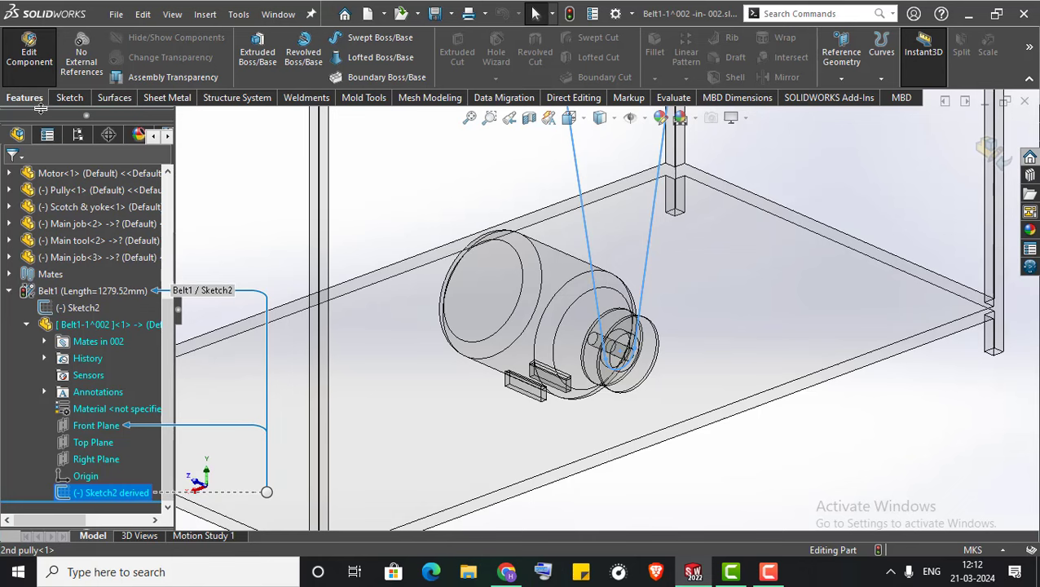
Create Plane1 perpendicular to belt sketch Line3 through Point8
left_click(839, 82)
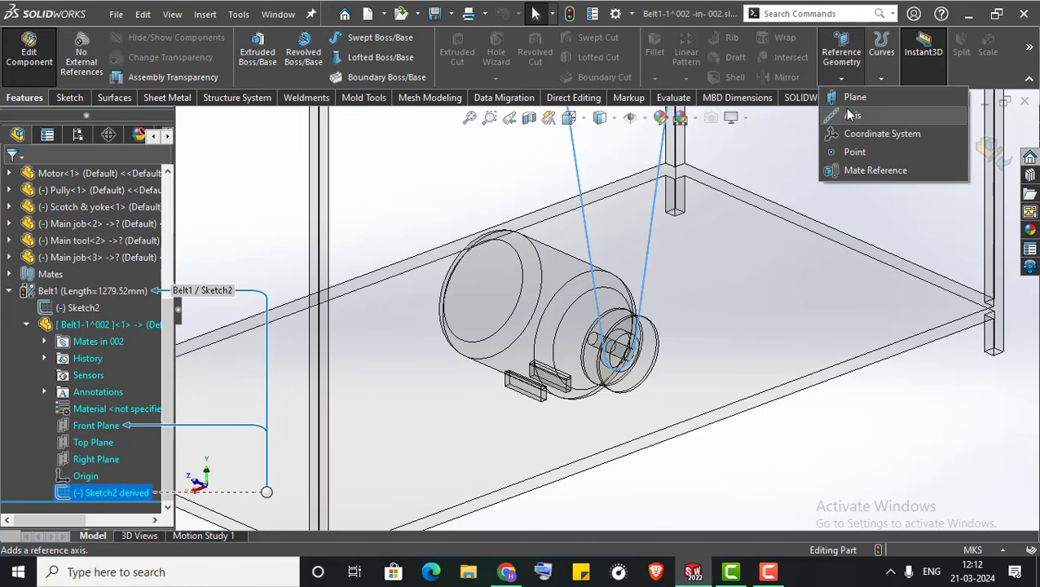
left_click(843, 94)
scroll(619, 371, "down", 1)
scroll(620, 371, "down", 3)
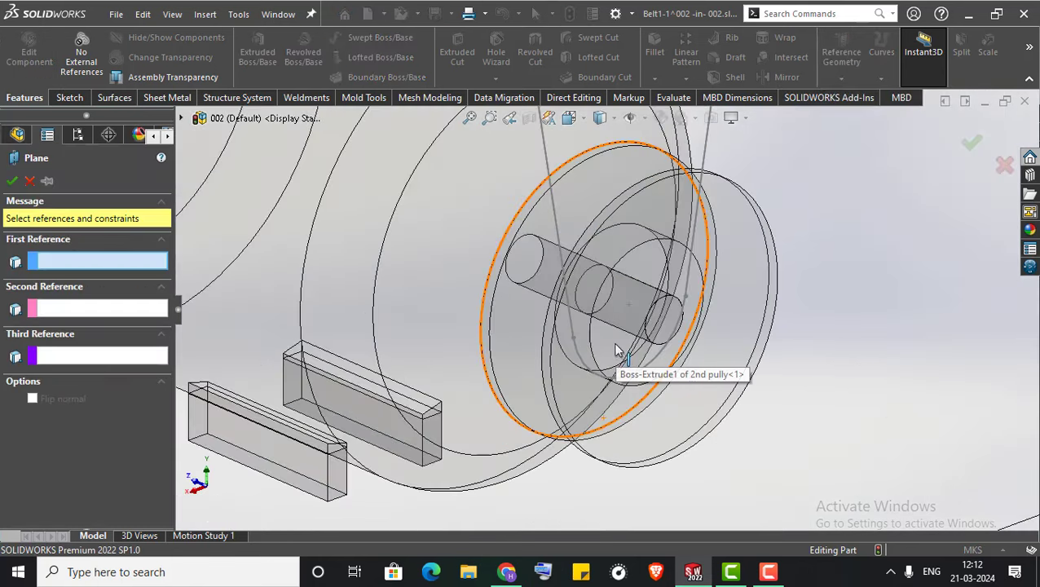
left_click(573, 328)
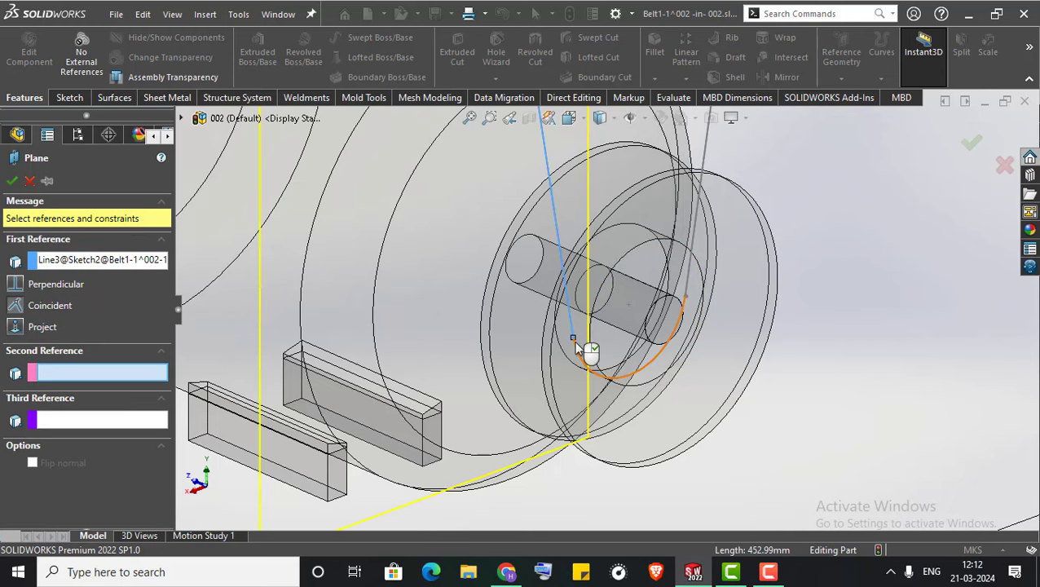
left_click(587, 353)
scroll(587, 366, "up", 3)
scroll(583, 376, "up", 2)
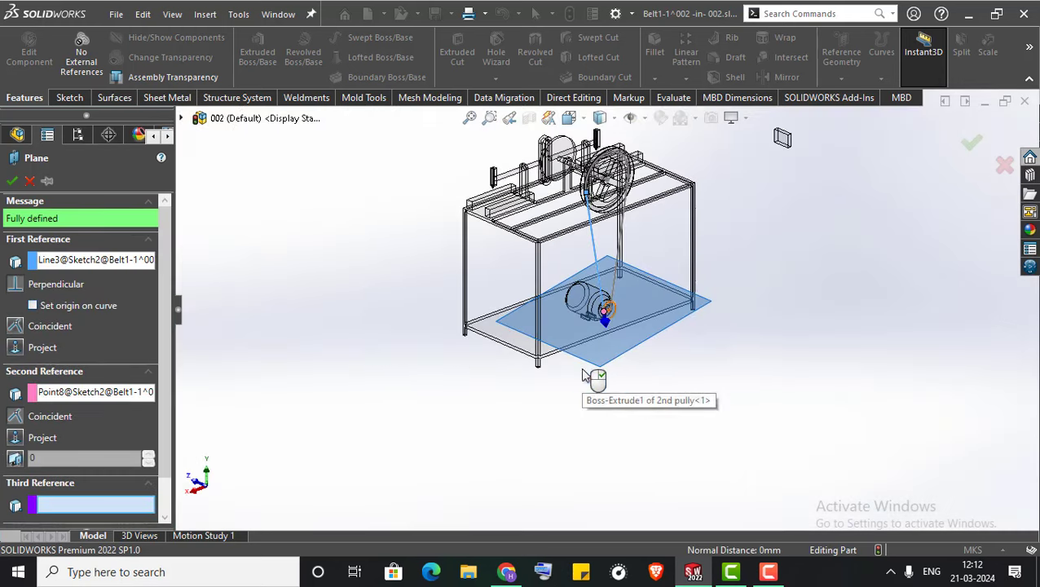
left_click(12, 181)
scroll(656, 371, "down", 3)
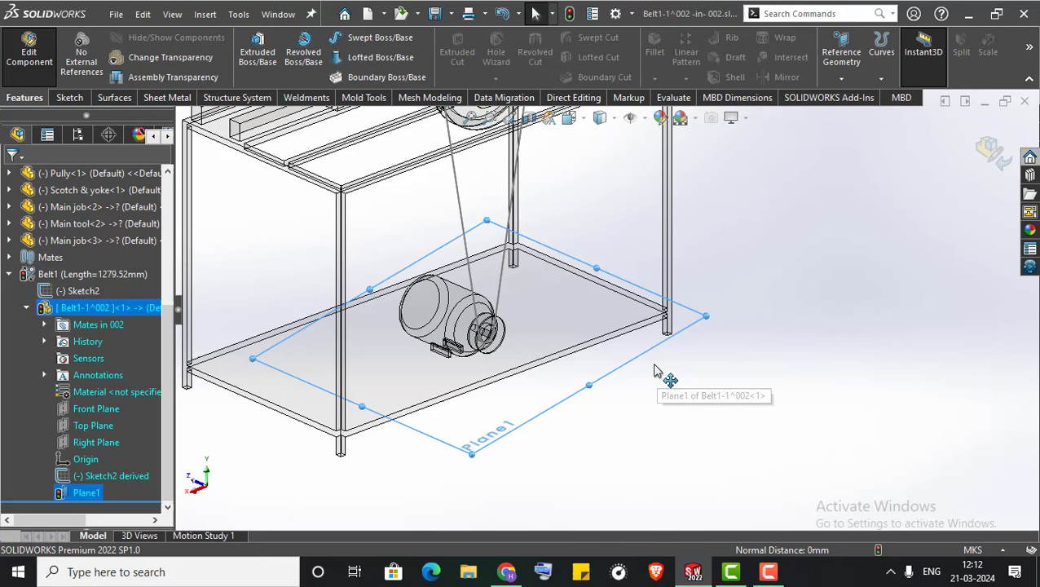
right_click(628, 322)
Start a new sketch on Plane1 and zoom into the motor pulley groove
left_click(655, 60)
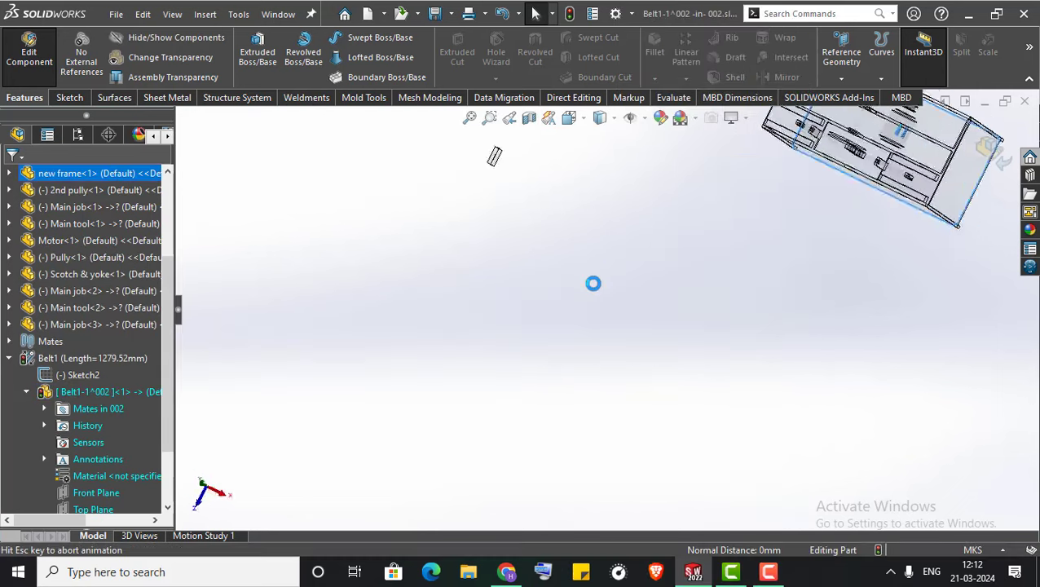
scroll(779, 173, "down", 3)
scroll(643, 230, "down", 3)
scroll(657, 285, "down", 1)
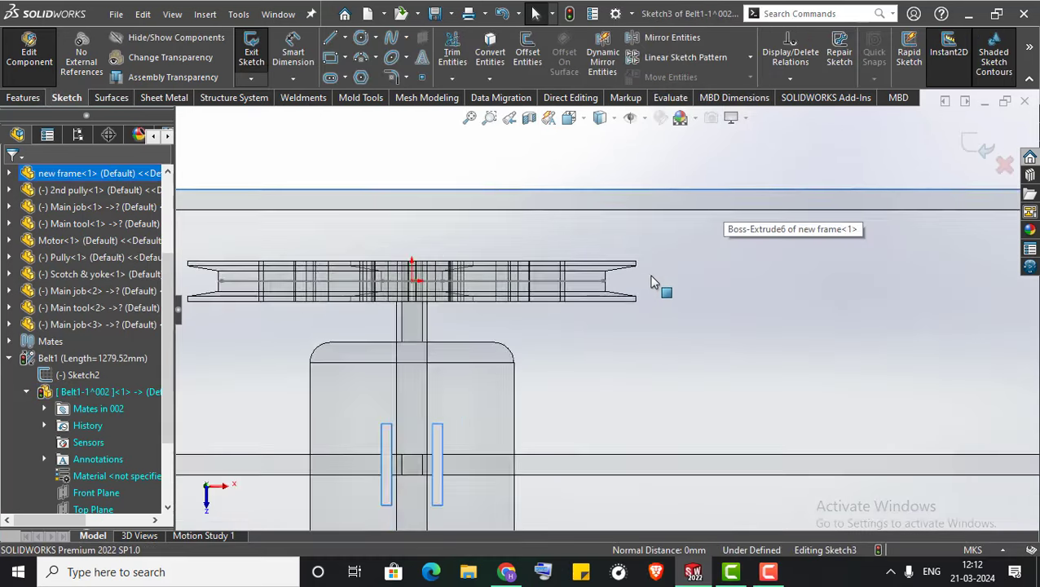
scroll(600, 270, "down", 2)
scroll(601, 270, "down", 1)
scroll(566, 337, "down", 2)
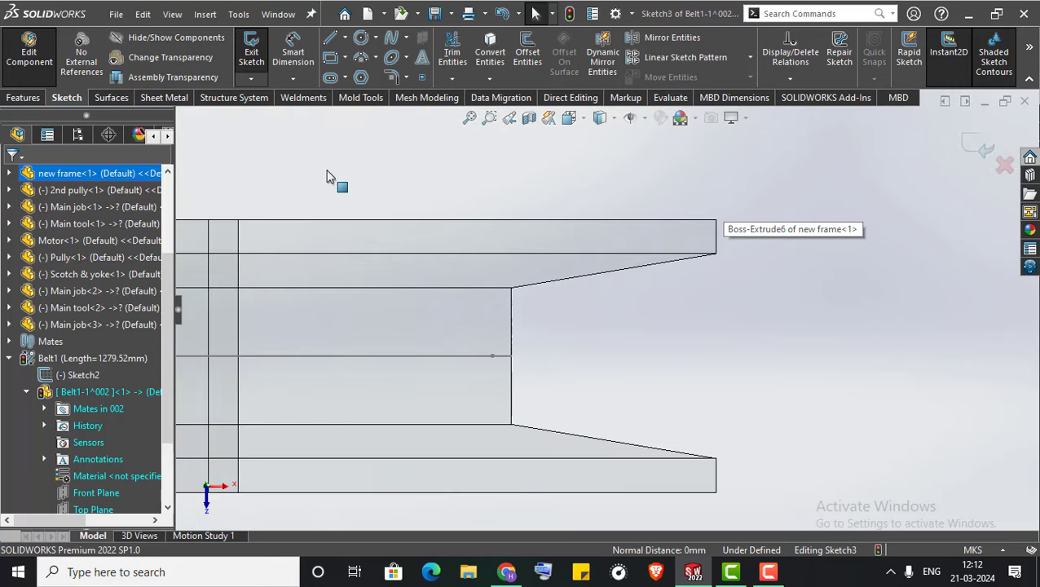
Try converting the pulley groove edges and face into the sketch, then cancel after the loop error
left_click(490, 53)
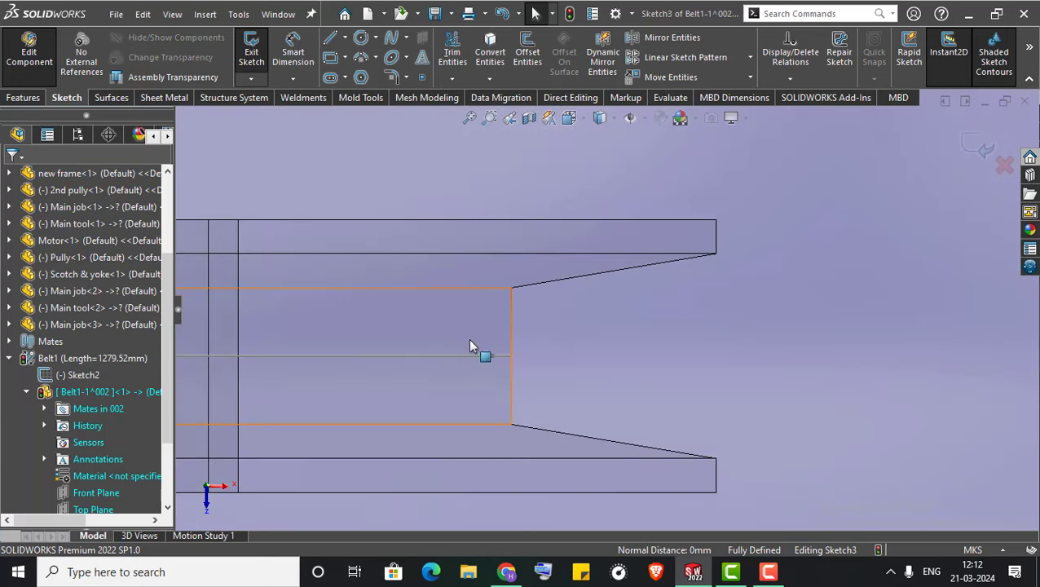
left_click(546, 267)
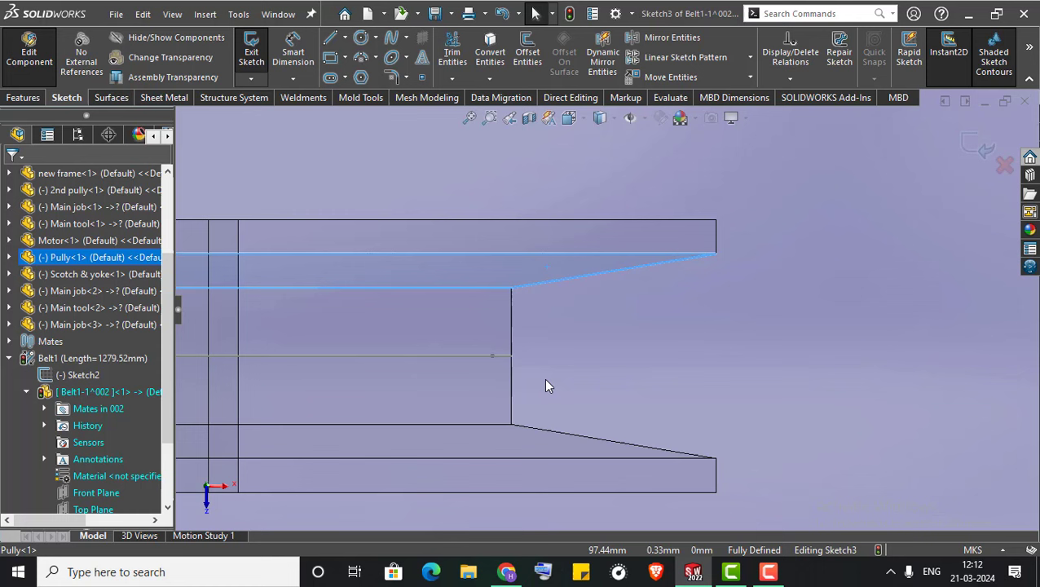
left_click(535, 442)
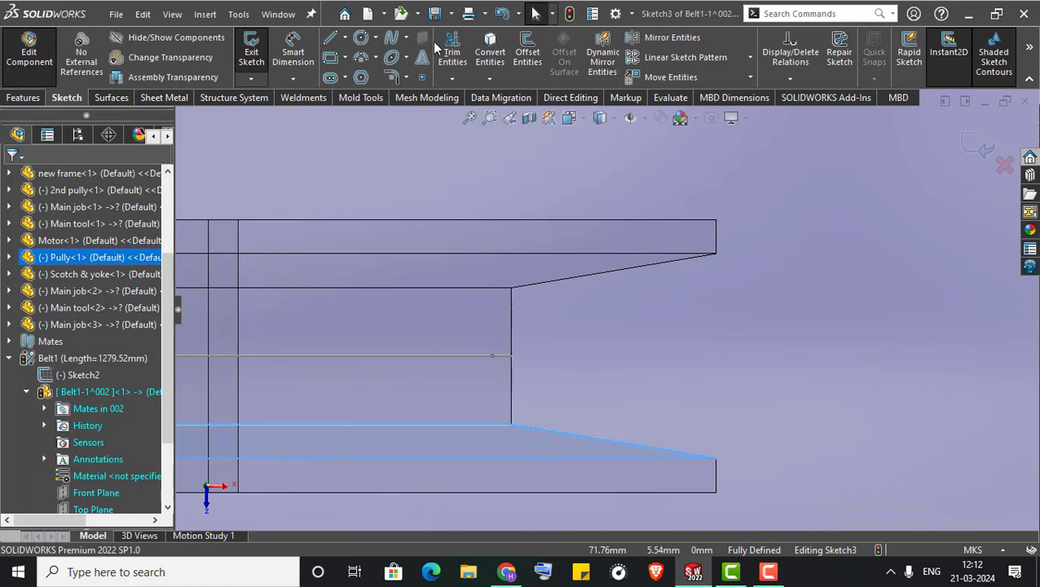
left_click(487, 52)
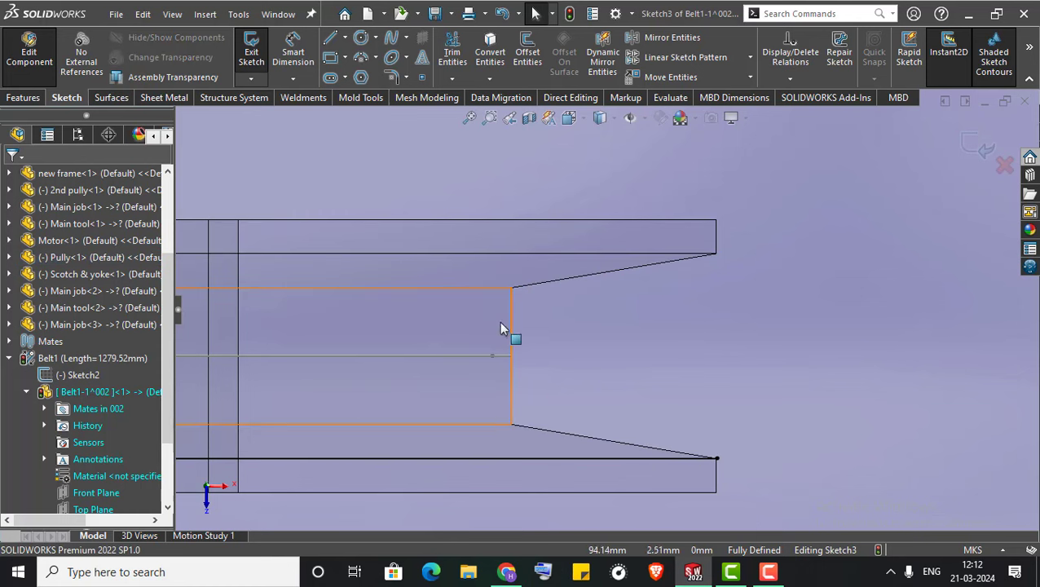
left_click(486, 411)
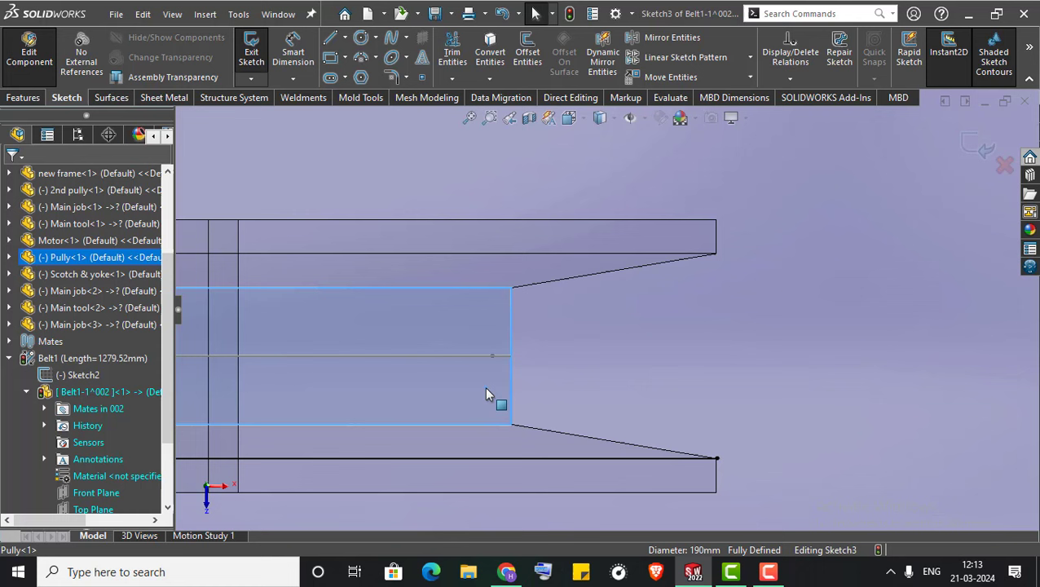
left_click(501, 67)
left_click(613, 284)
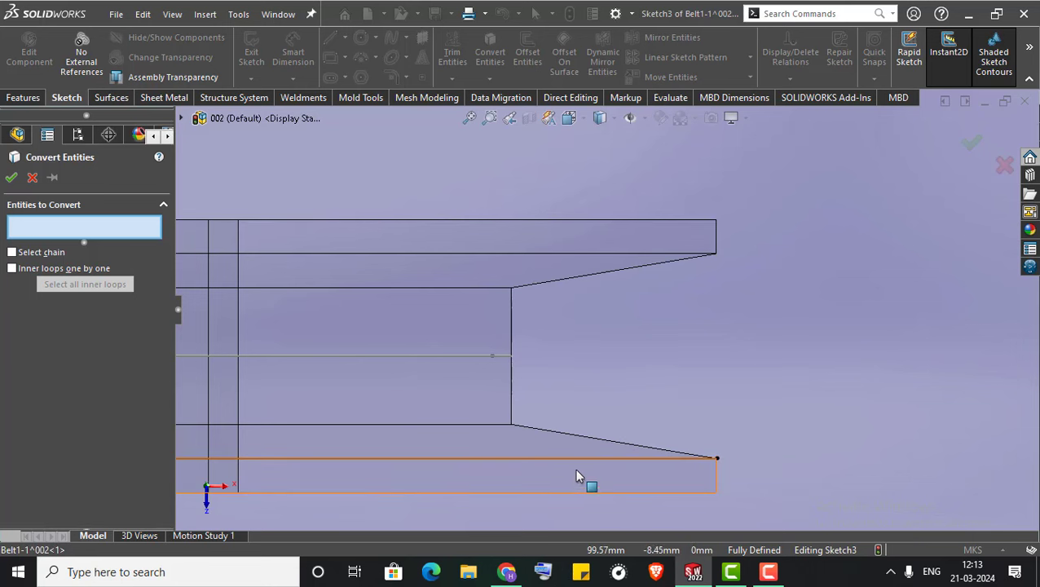
left_click(33, 178)
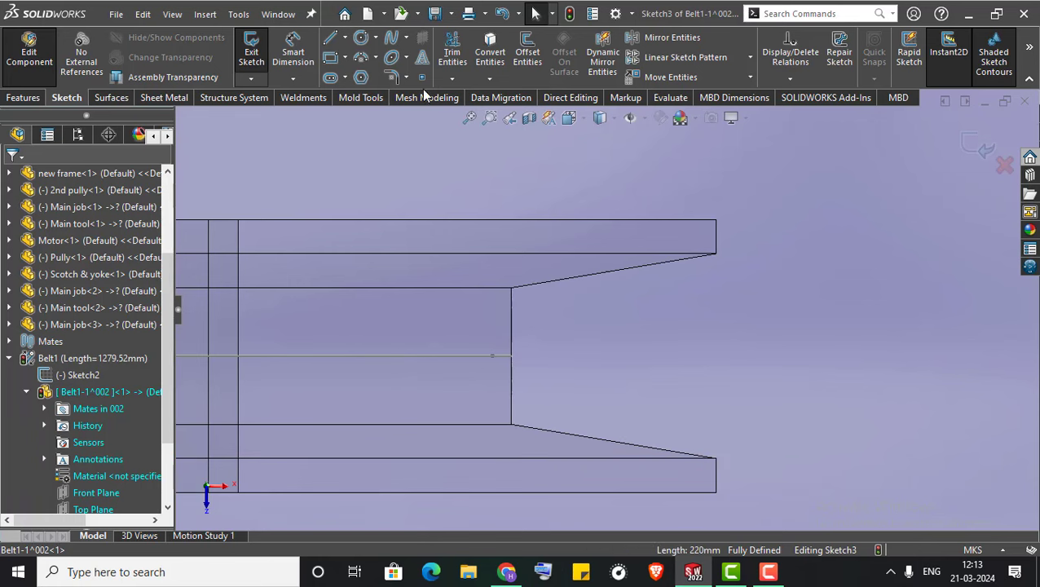
Draw a closed four-line trapezoid belt profile in the groove as Sketch3 and exit the sketch
left_click(330, 40)
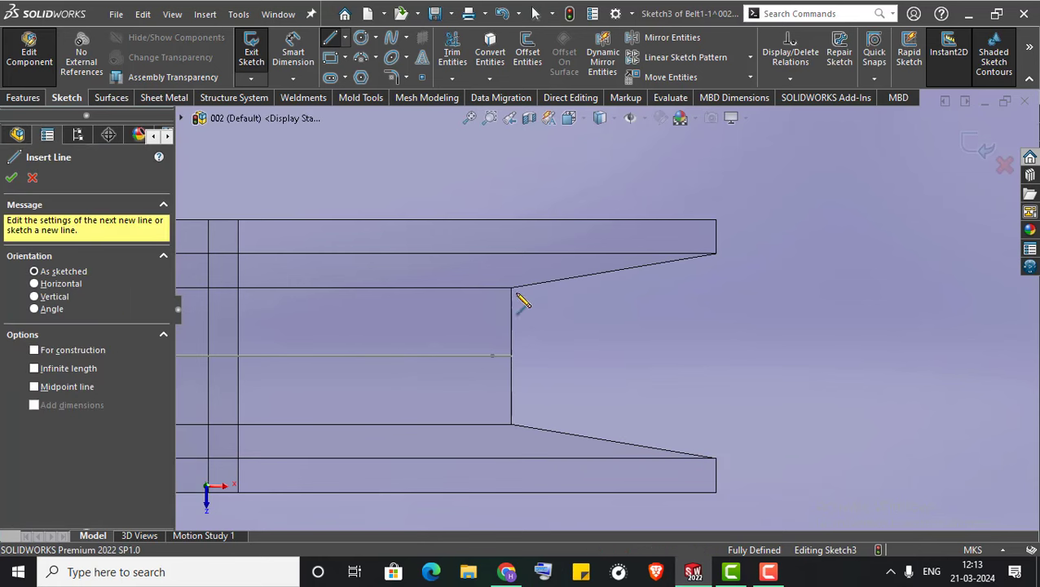
left_click_drag(511, 288, 511, 425)
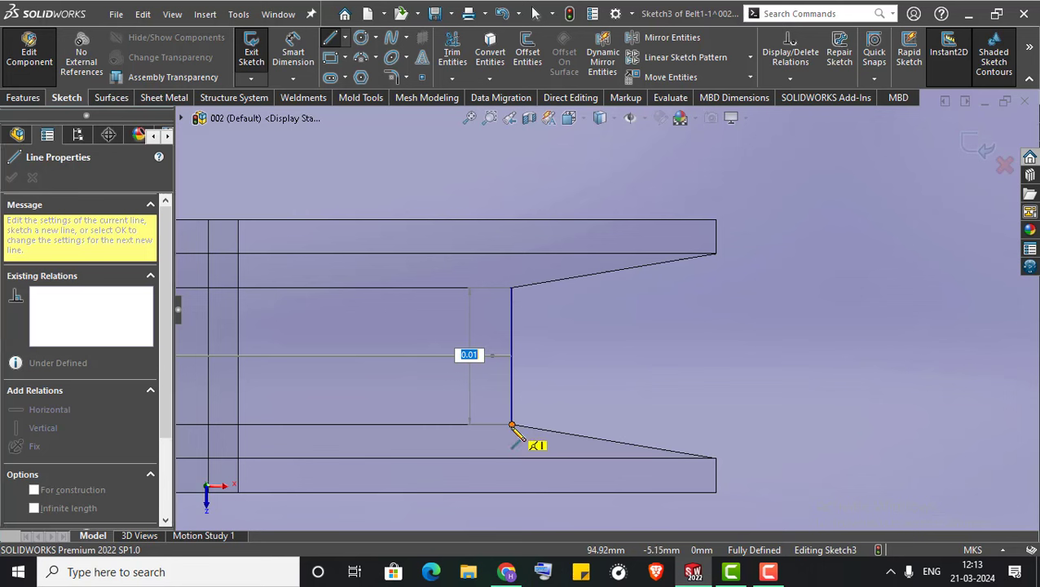
left_click(692, 454)
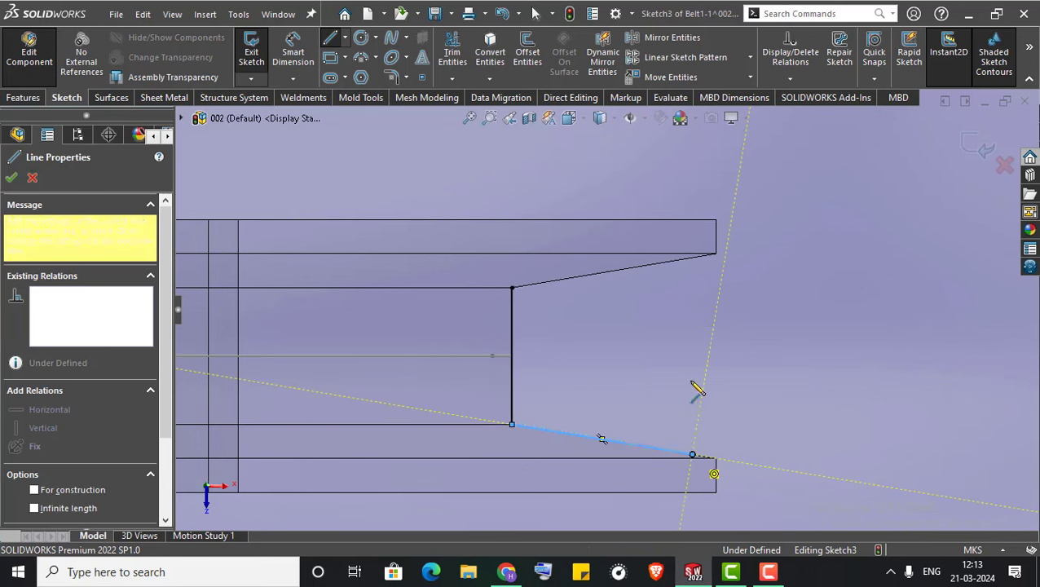
left_click(693, 258)
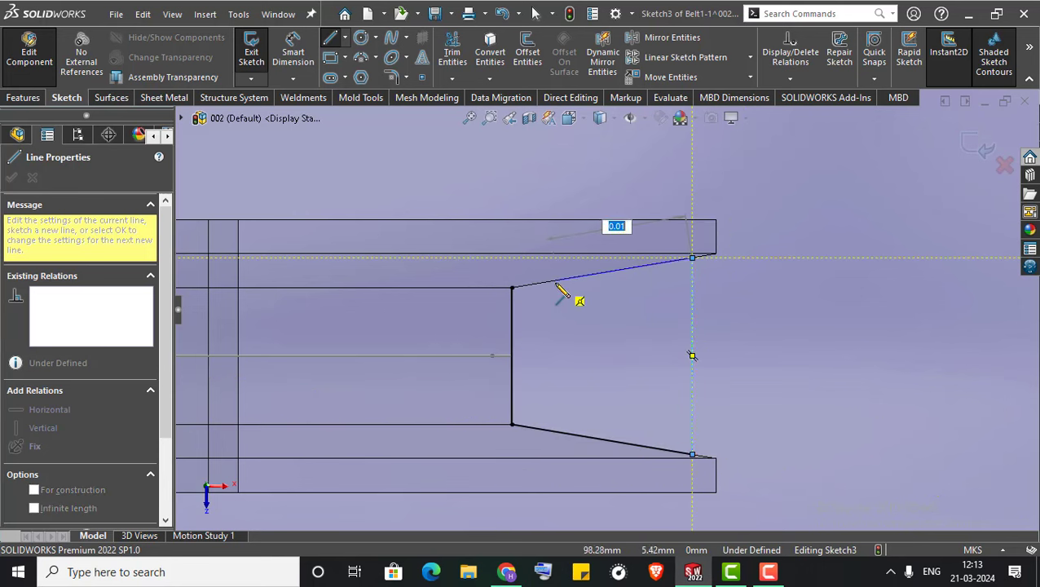
left_click(512, 289)
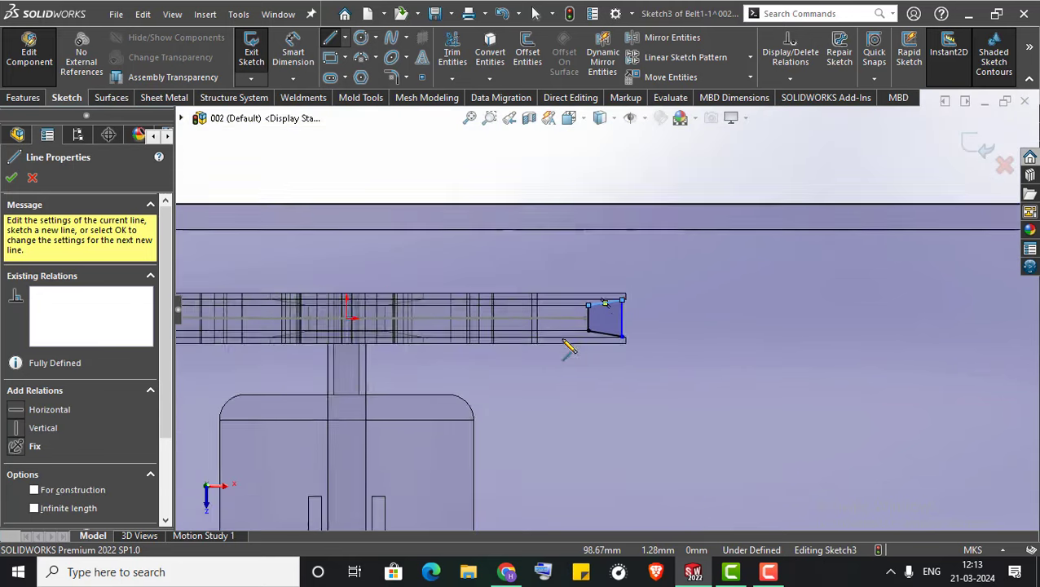
left_click(983, 145)
Orbit and zoom around the frame and motor to inspect them
scroll(705, 304, "up", 5)
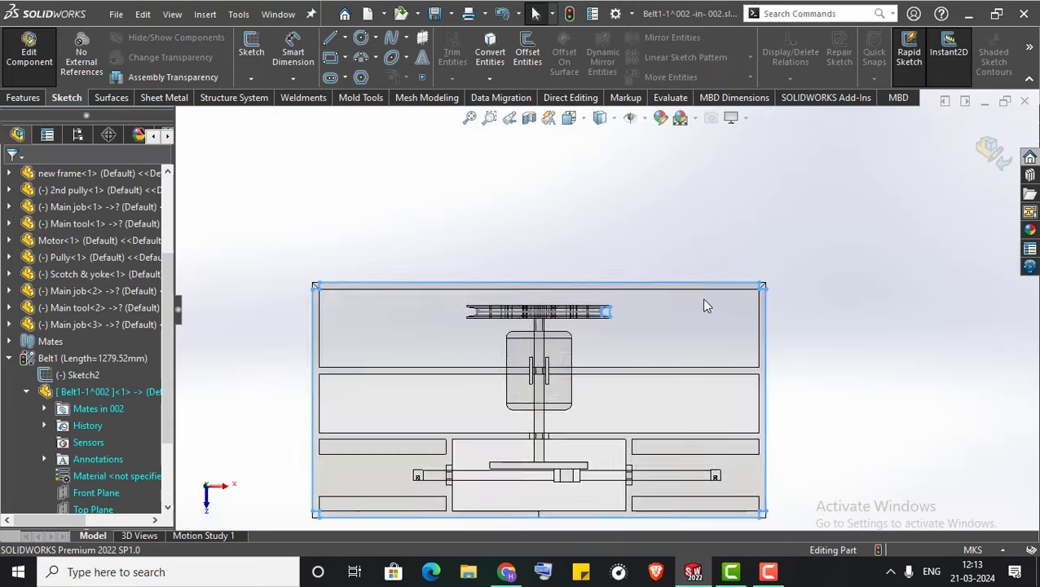
scroll(662, 348, "up", 3)
middle_click_drag(662, 348, 648, 180)
middle_click_drag(571, 181, 641, 267)
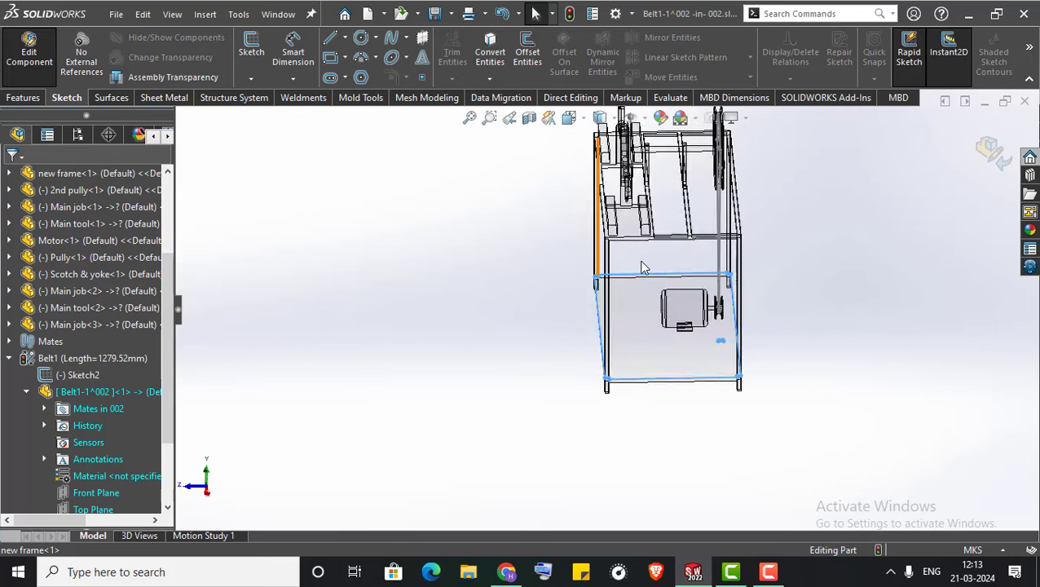
scroll(734, 301, "down", 3)
middle_click_drag(733, 302, 661, 337)
scroll(662, 355, "down", 2)
scroll(570, 361, "up", 3)
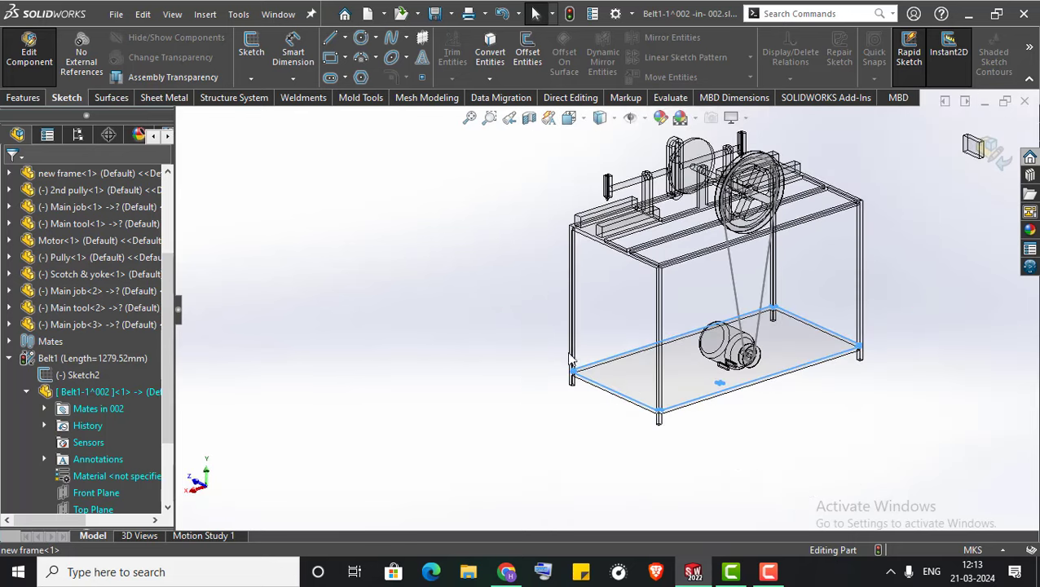
scroll(763, 363, "down", 1)
scroll(766, 378, "down", 3)
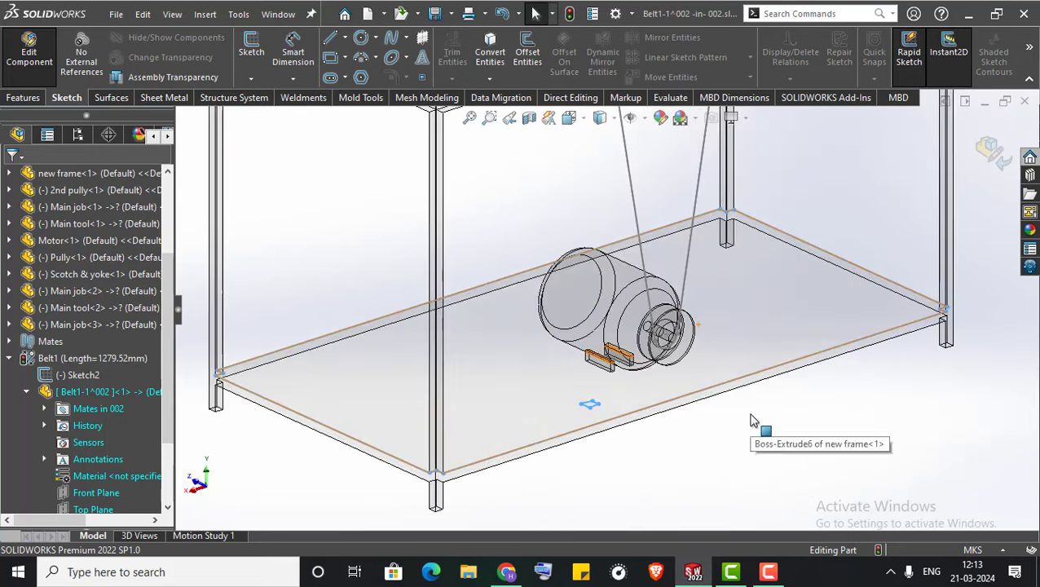
Inspect the bottom frame plate, then bring up Sketch3's options in the FeatureManager tree
left_click(219, 409)
scroll(295, 473, "up", 1)
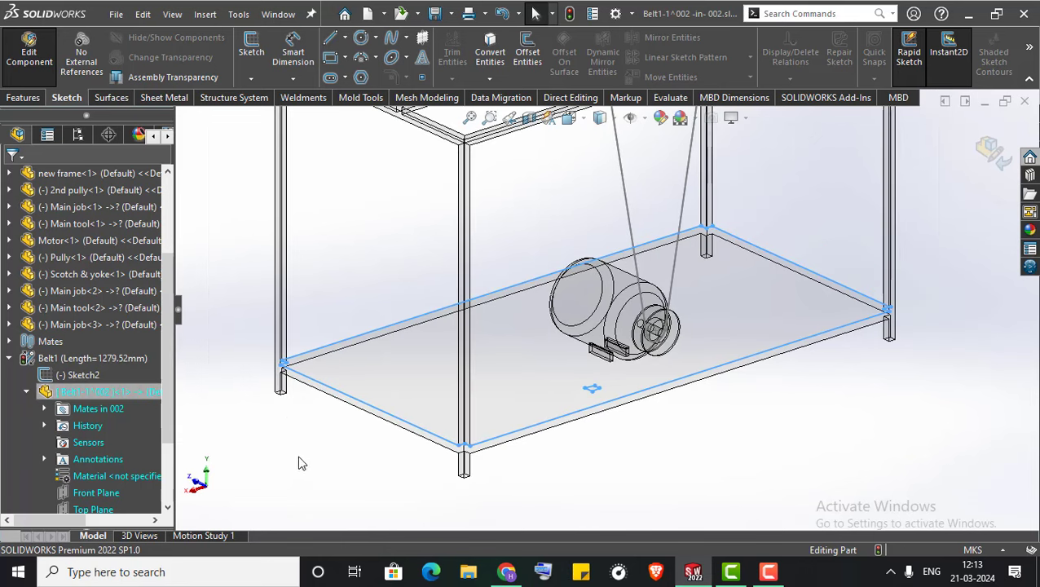
left_click(294, 429)
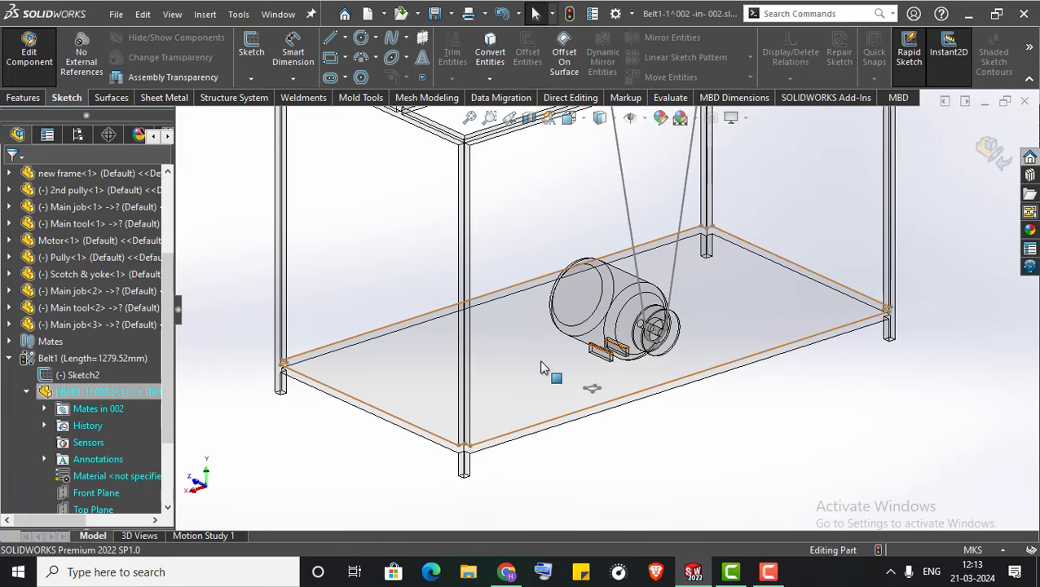
left_click(631, 438)
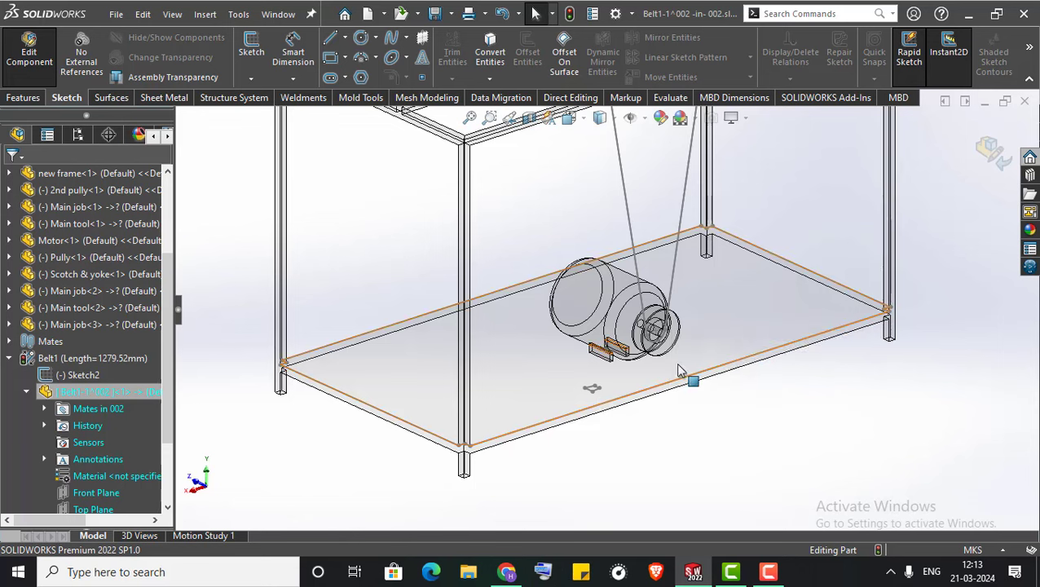
scroll(644, 343, "up", 1)
scroll(168, 347, "down", 2)
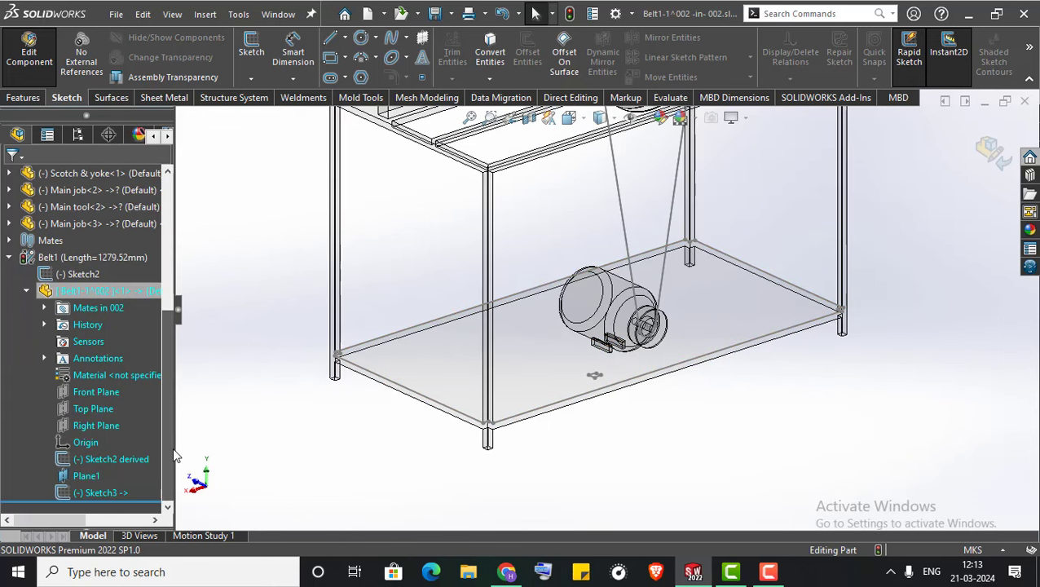
right_click(91, 495)
Delete Sketch3 and start a new sketch on Plane1
left_click(131, 389)
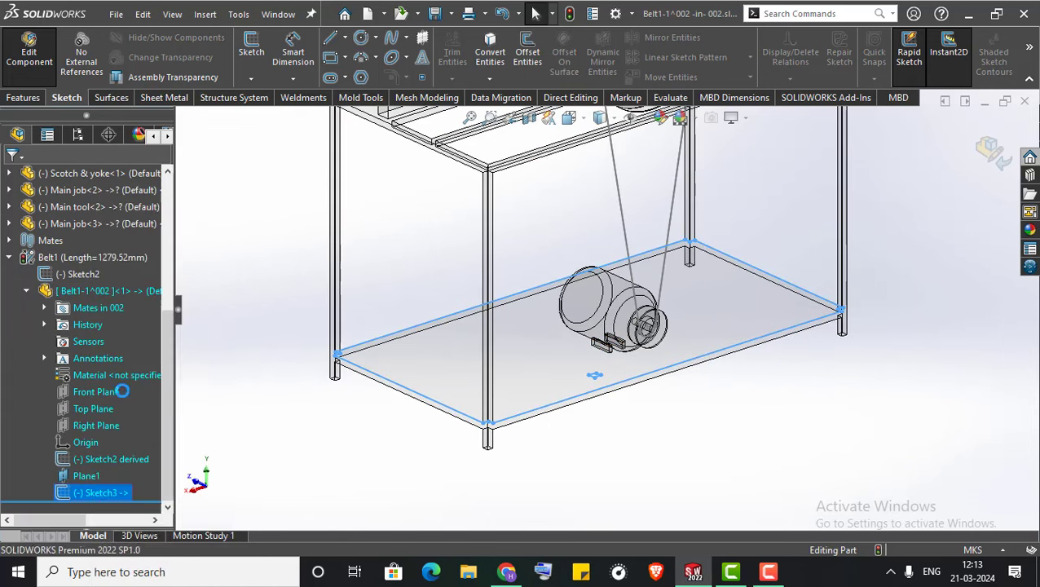
left_click(604, 204)
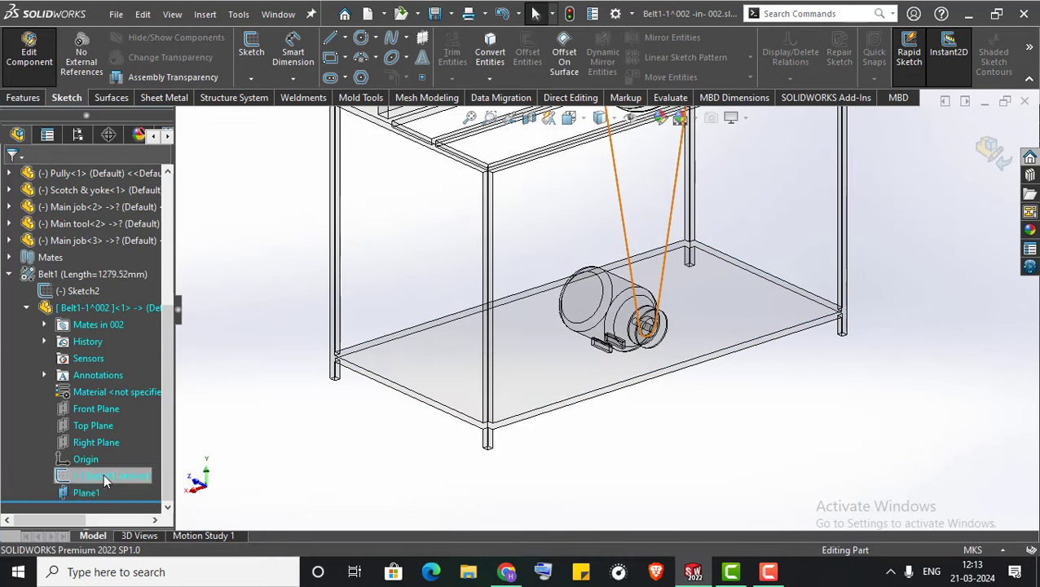
right_click(82, 492)
left_click(124, 222)
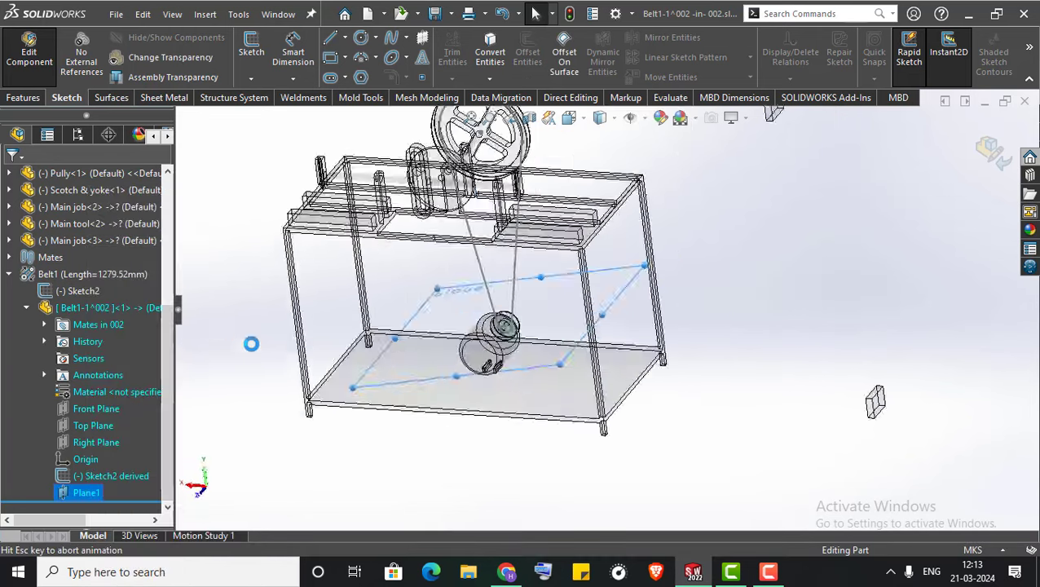
scroll(440, 185, "down", 3)
scroll(493, 216, "down", 3)
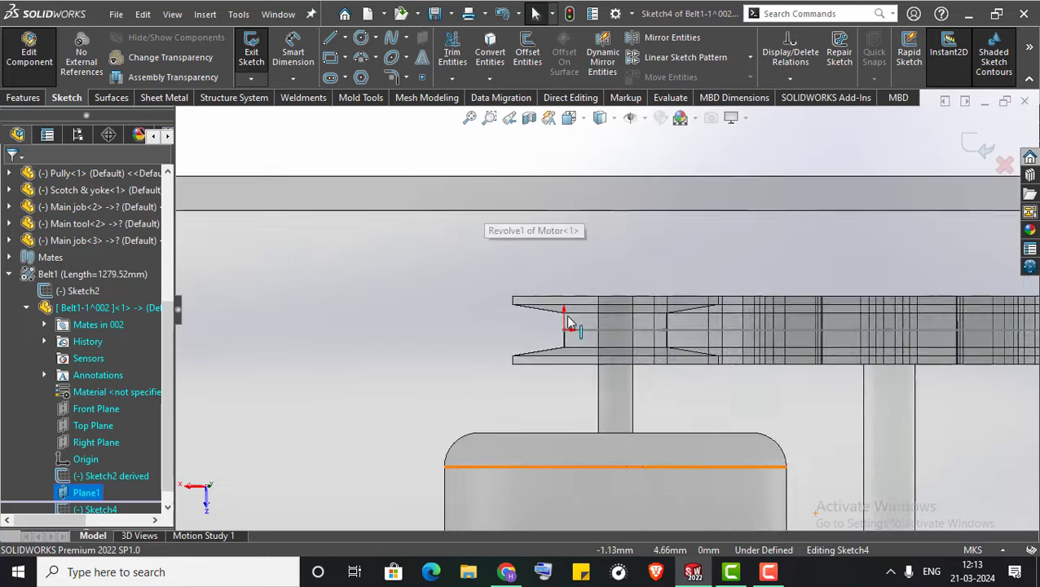
scroll(575, 332, "down", 2)
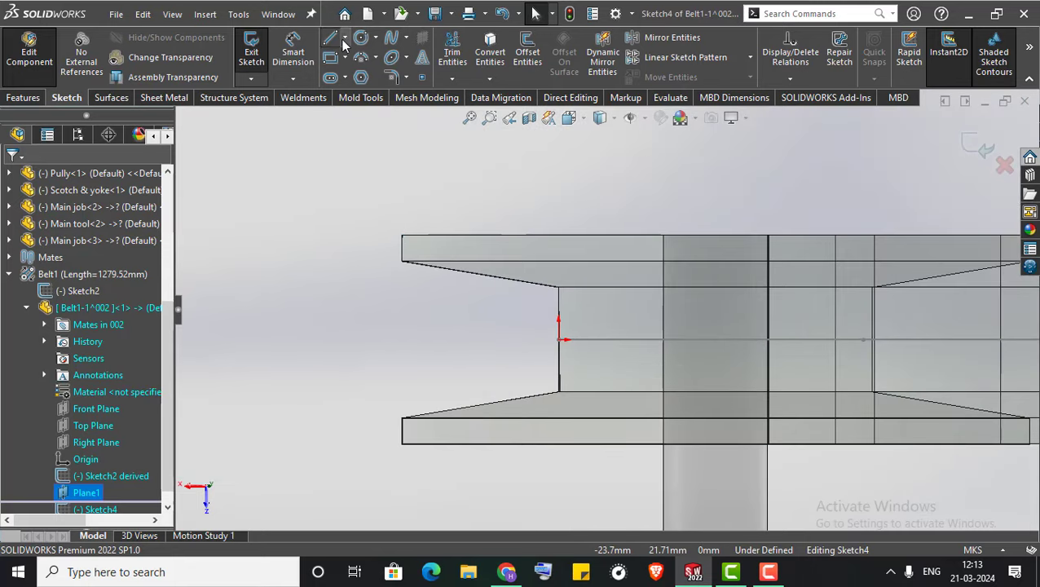
Draw a closed four-line trapezoid belt cross-section in the motor pulley groove as Sketch4
key("l")
scroll(573, 337, "down", 1)
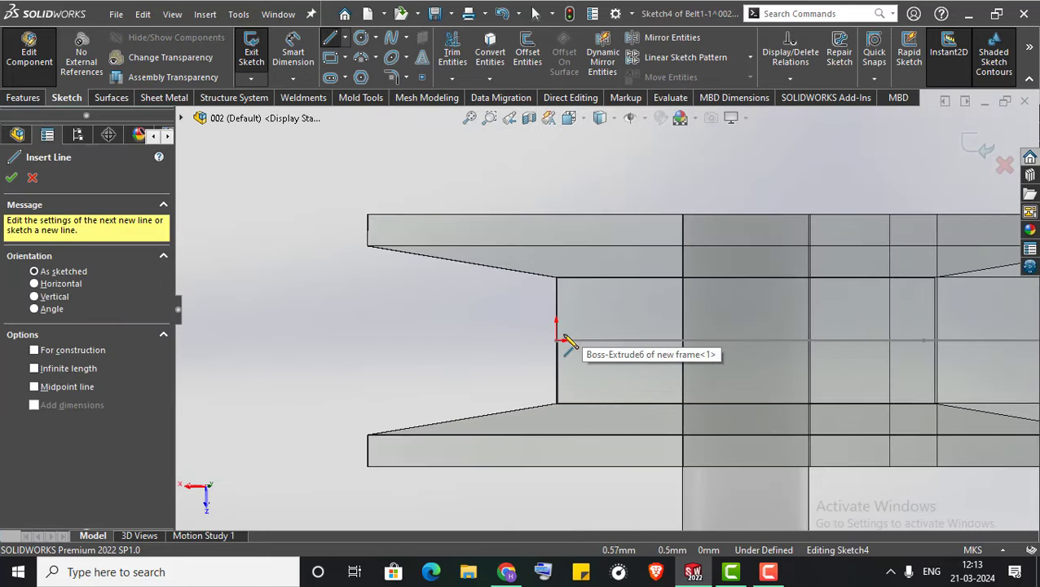
left_click(557, 280)
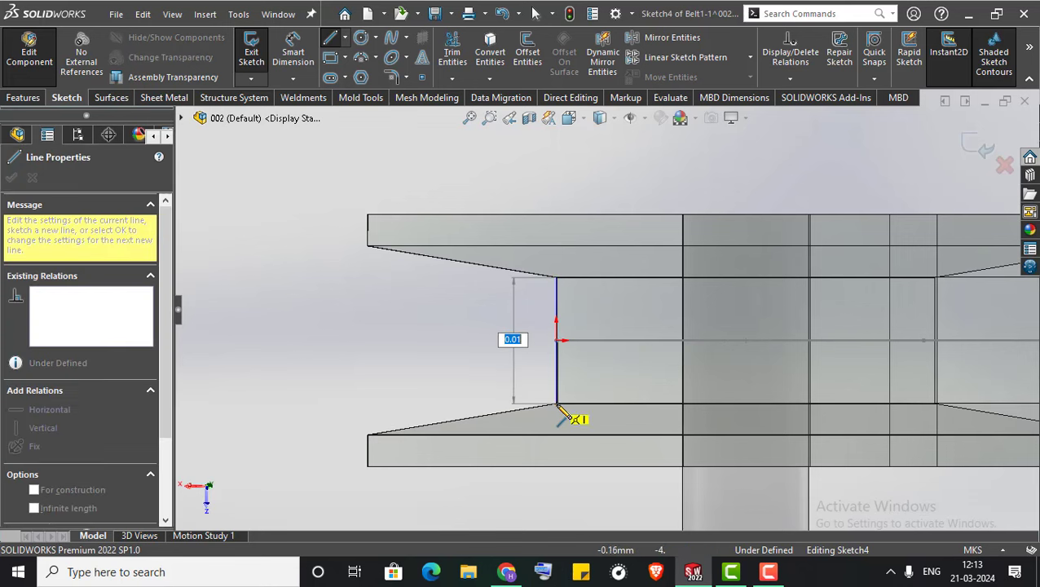
left_click(556, 405)
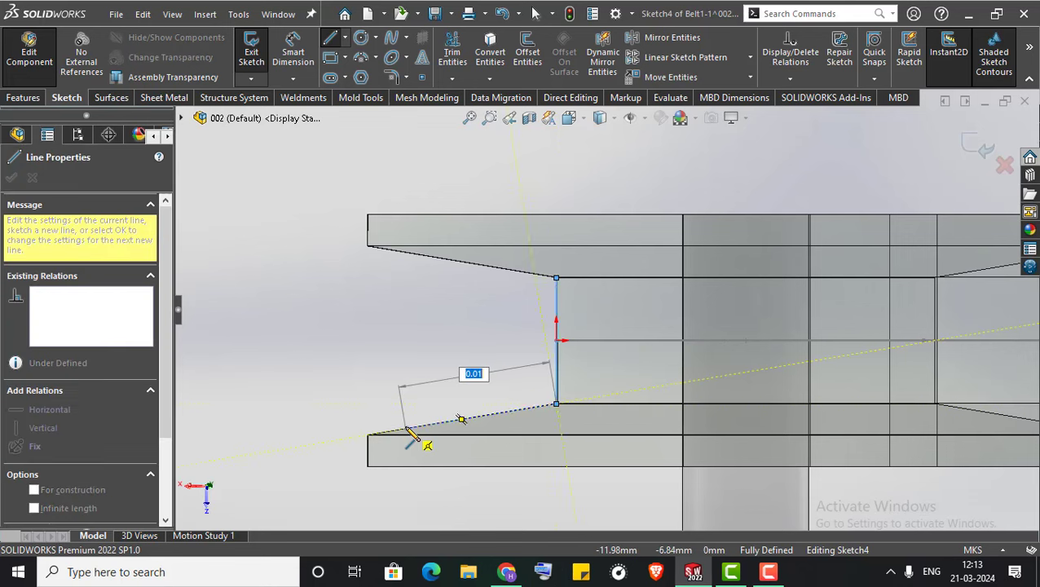
left_click(406, 253)
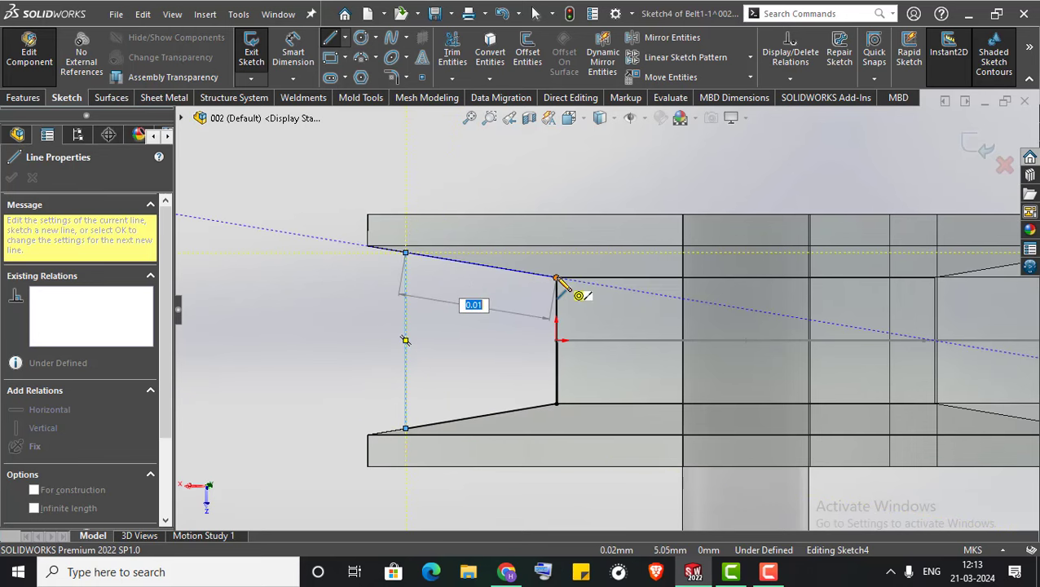
left_click(556, 280)
key("Escape")
scroll(429, 356, "up", 5)
scroll(511, 218, "up", 3)
mouse_move(511, 218)
middle_mouse_down()
mouse_move(441, 361)
mouse_move(415, 496)
mouse_move(831, 180)
mouse_move(821, 162)
middle_mouse_up()
scroll(629, 264, "down", 5)
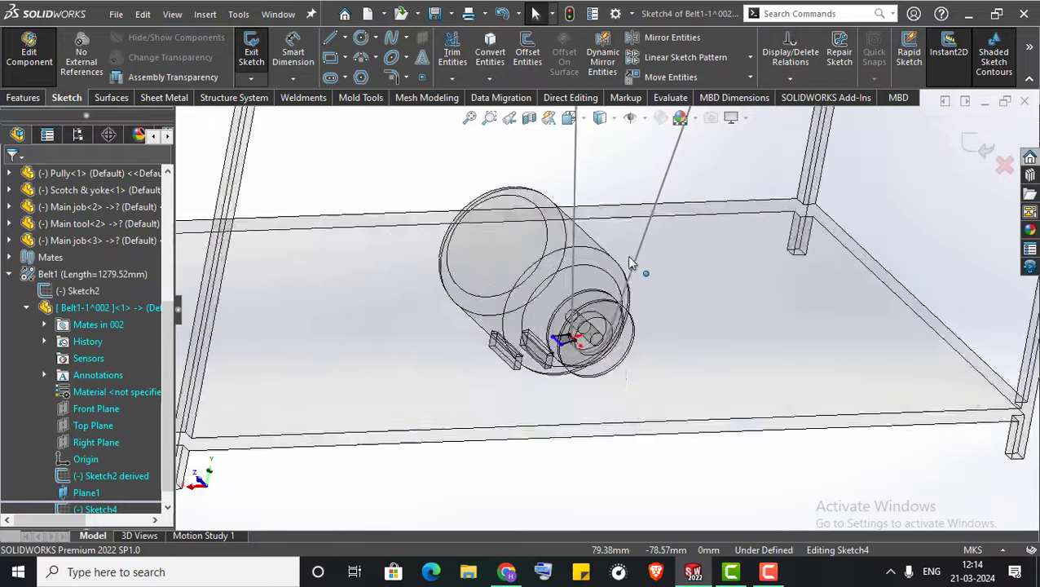
scroll(619, 285, "down", 3)
Sweep Sketch4 along the Sketch2 path to make Sweep1, then return to assembly 002
left_click(985, 151)
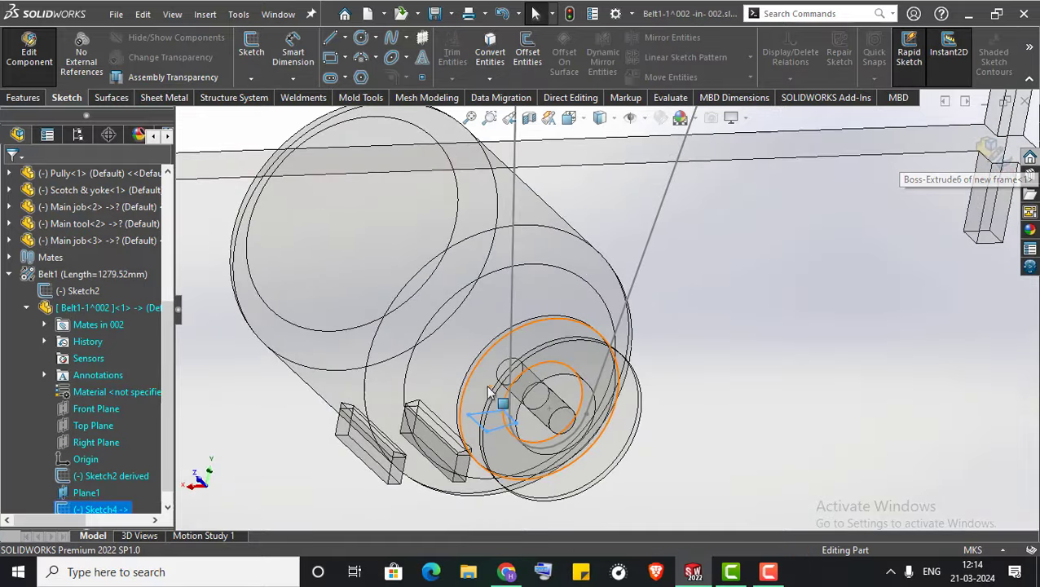
scroll(501, 395, "up", 5)
mouse_move(501, 395)
middle_mouse_down()
mouse_move(572, 385)
mouse_move(236, 122)
middle_mouse_up()
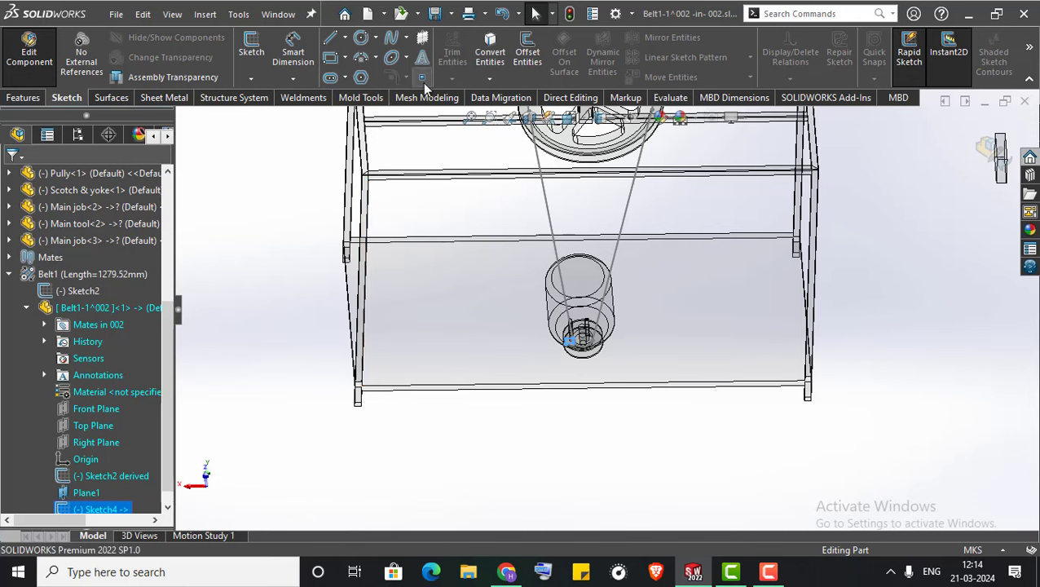
left_click(29, 99)
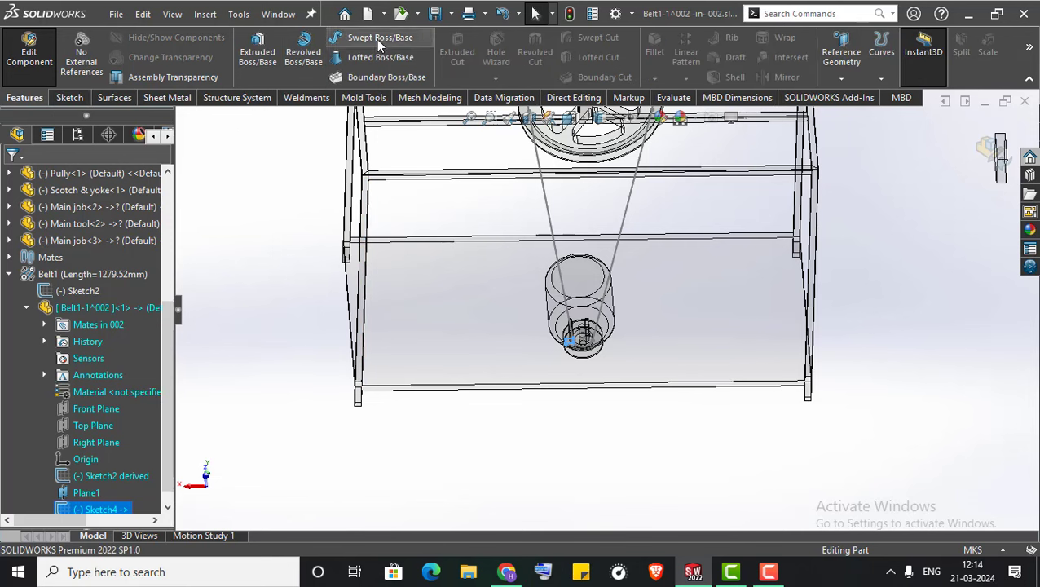
left_click(555, 236)
mouse_move(555, 237)
middle_mouse_down()
mouse_move(457, 354)
mouse_move(489, 334)
middle_mouse_up()
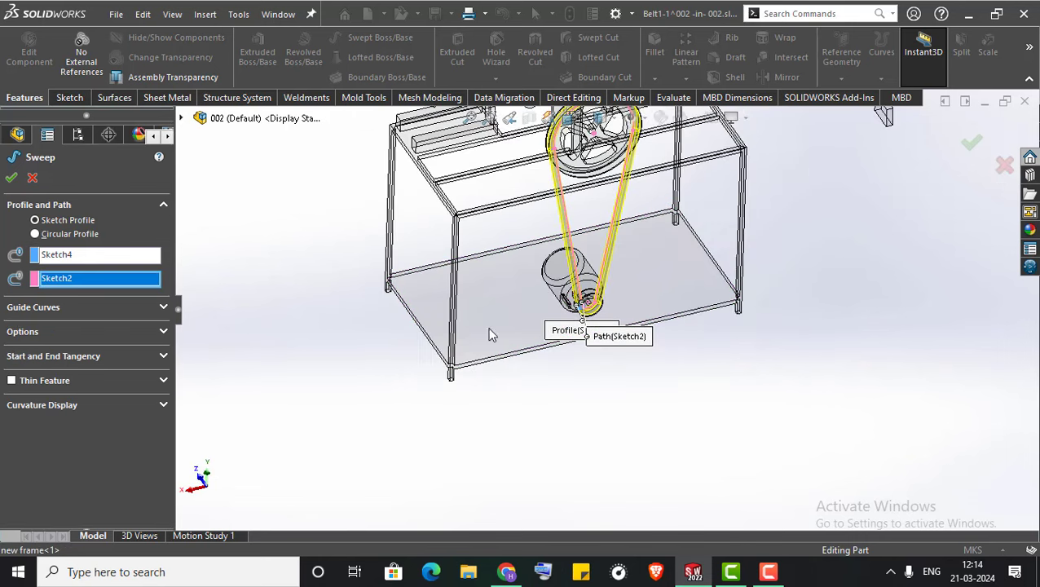
left_click(10, 177)
scroll(383, 378, "up", 3)
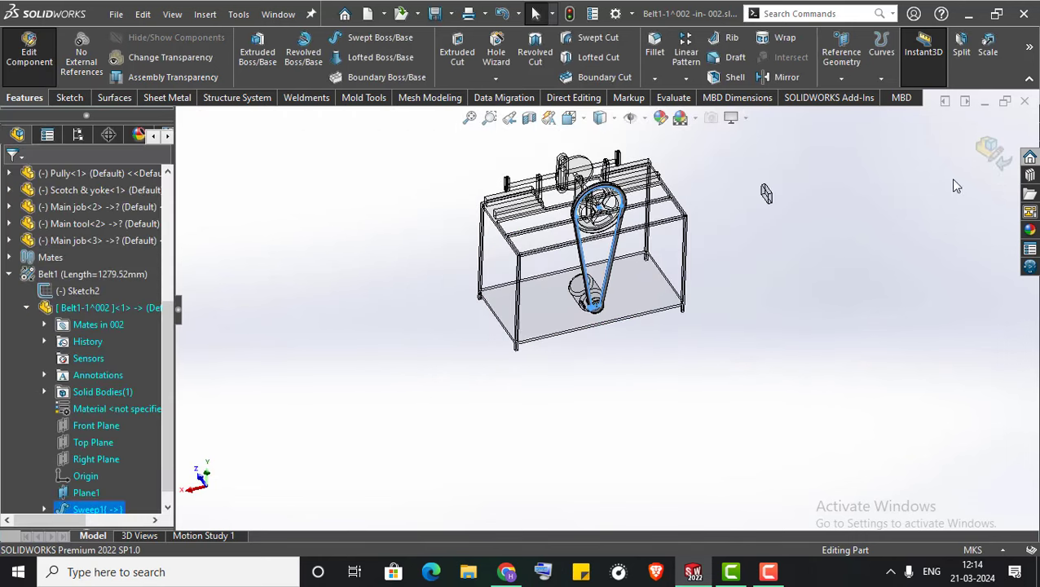
left_click(988, 152)
Bring up Sketch2's options in the tree, then dismiss them
middle_click_drag(711, 306, 693, 310)
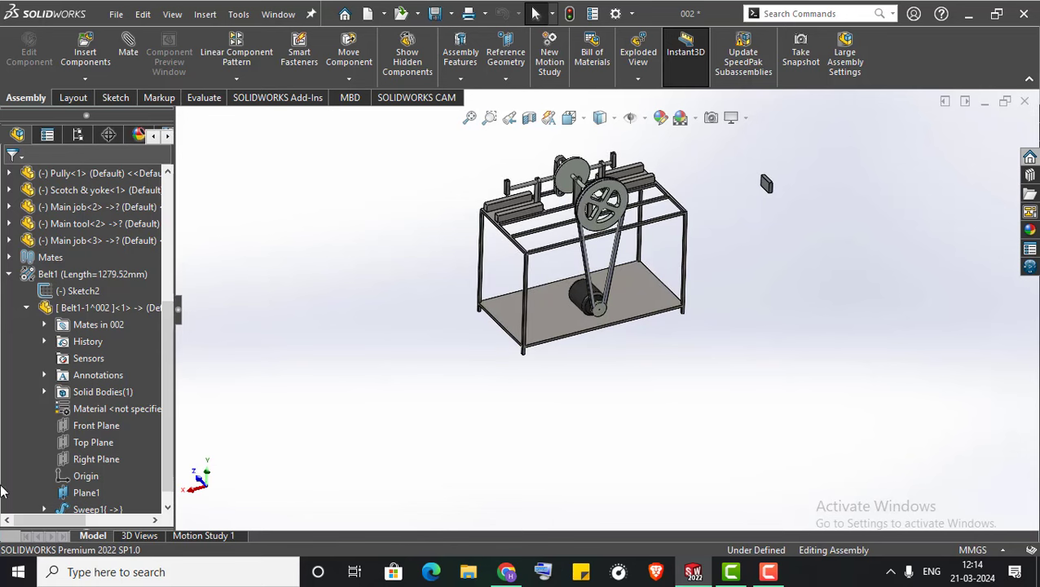
scroll(86, 441, "down", 1)
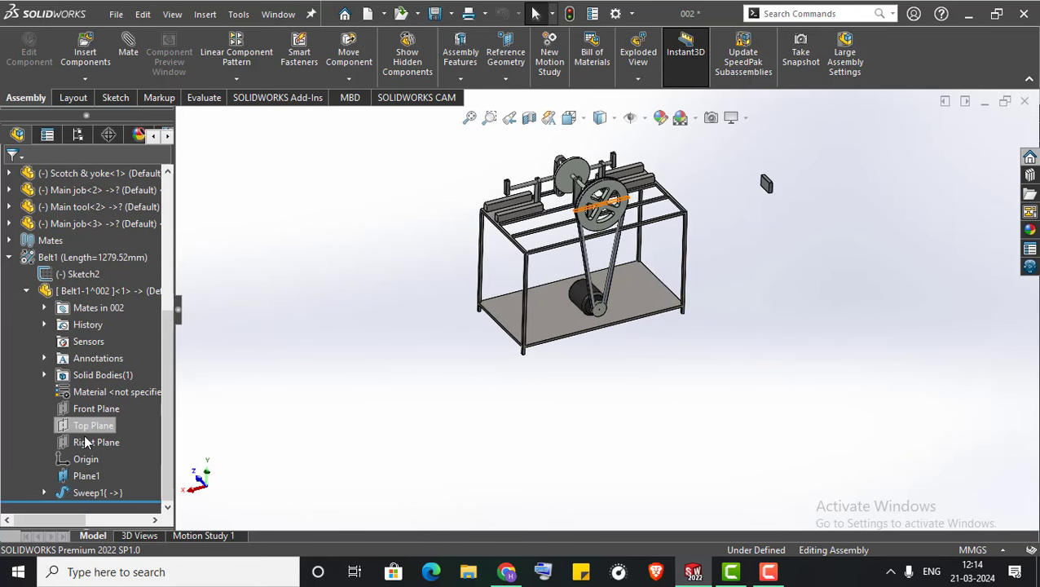
right_click(54, 280)
left_click(318, 385)
scroll(621, 277, "up", 3)
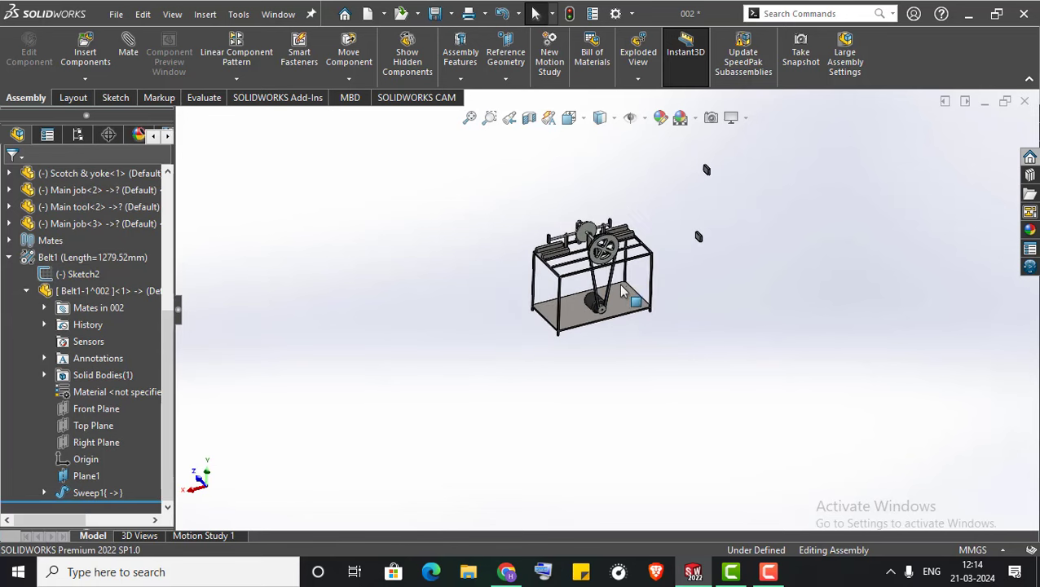
scroll(621, 291, "down", 10)
scroll(619, 284, "up", 3)
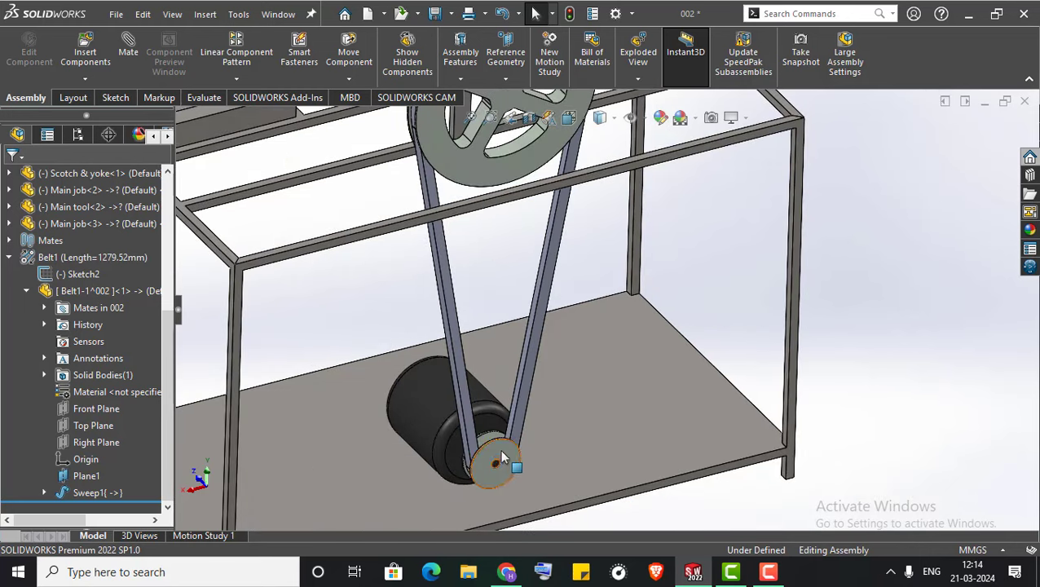
Drag the small motor pulley to confirm the belt turns the large pulley
left_click_drag(500, 458, 480, 499)
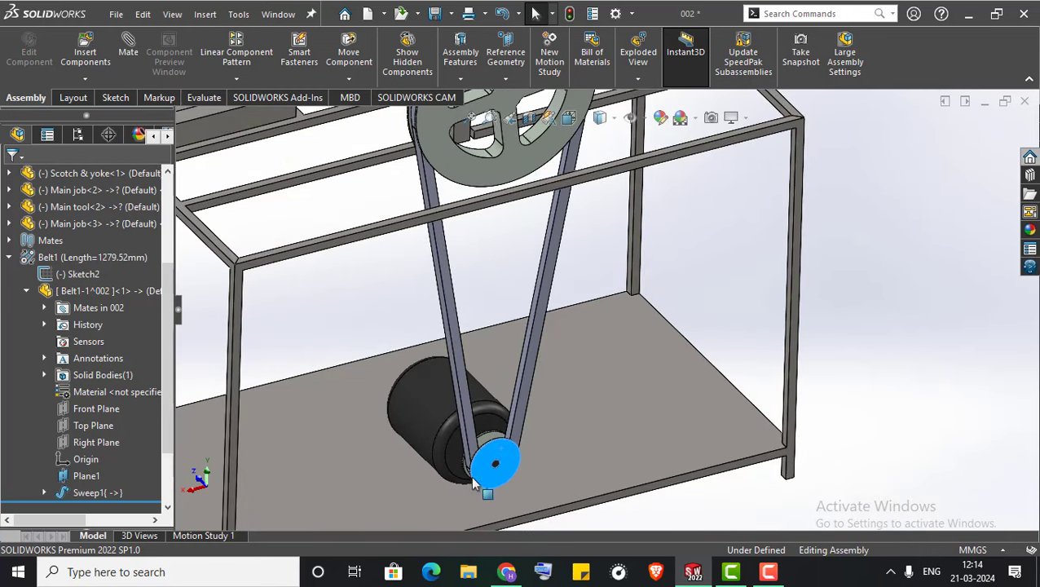
scroll(473, 482, "up", 5)
scroll(476, 424, "up", 3)
scroll(711, 451, "up", 3)
mouse_move(711, 451)
middle_mouse_down()
mouse_move(749, 448)
mouse_move(700, 436)
mouse_move(694, 416)
middle_mouse_up()
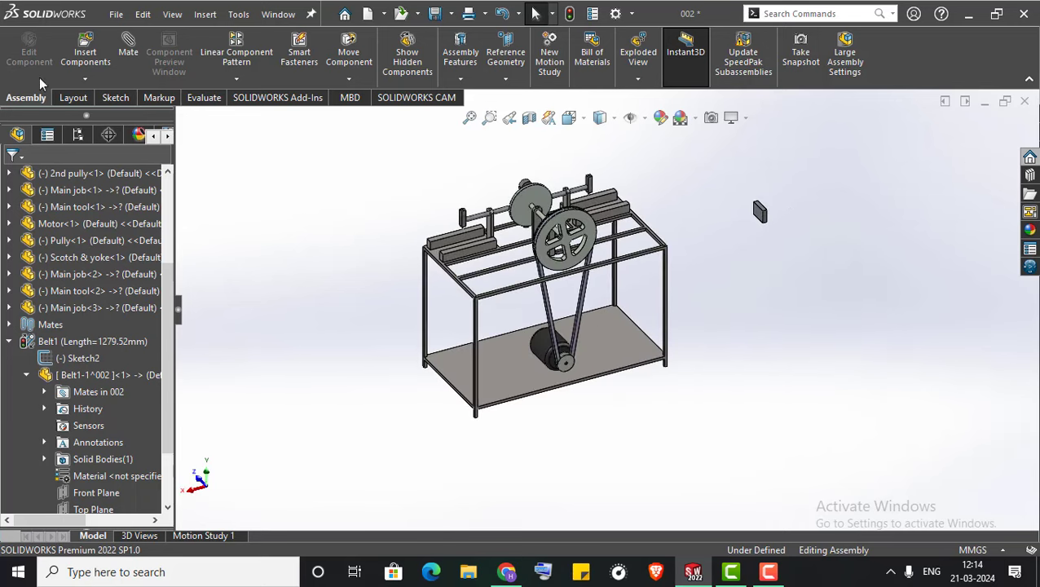
left_click(85, 50)
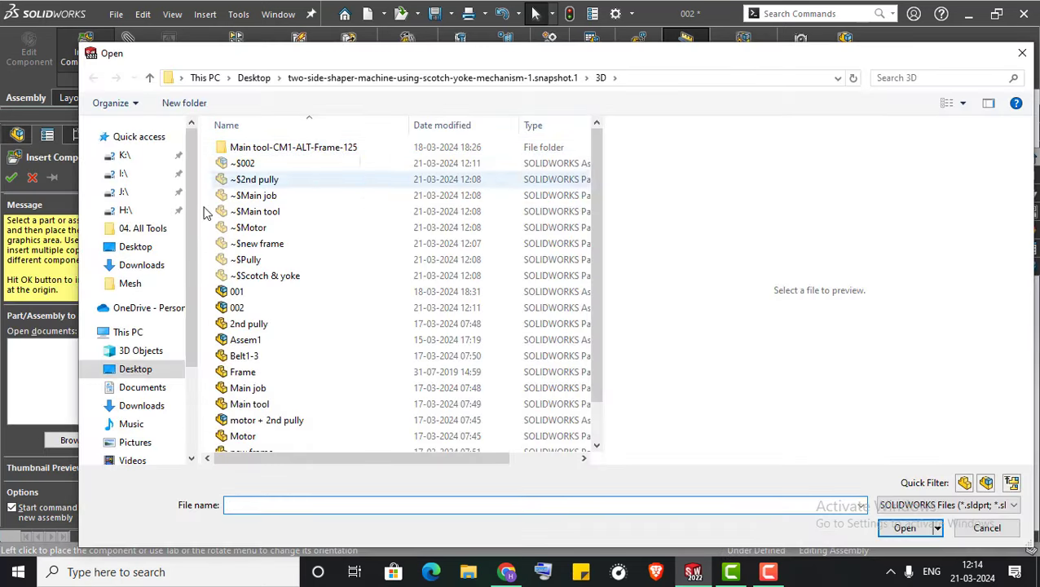
Insert Assem1 from Desktop > shaper project > Benchvise assemblies, placing it beside a frame leg
mouse_move(136, 286)
left_click(135, 246)
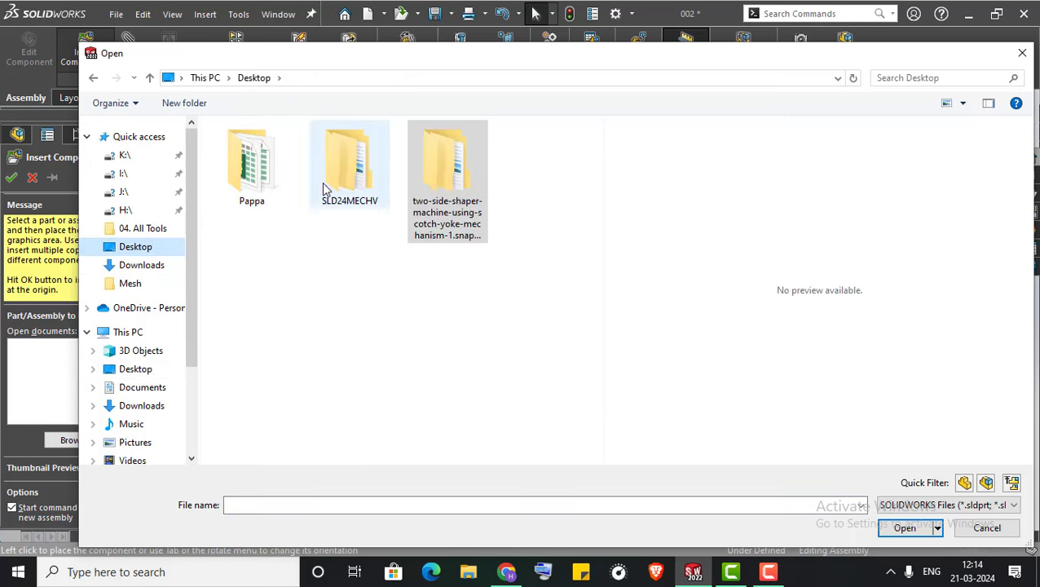
double_click(449, 179)
double_click(258, 184)
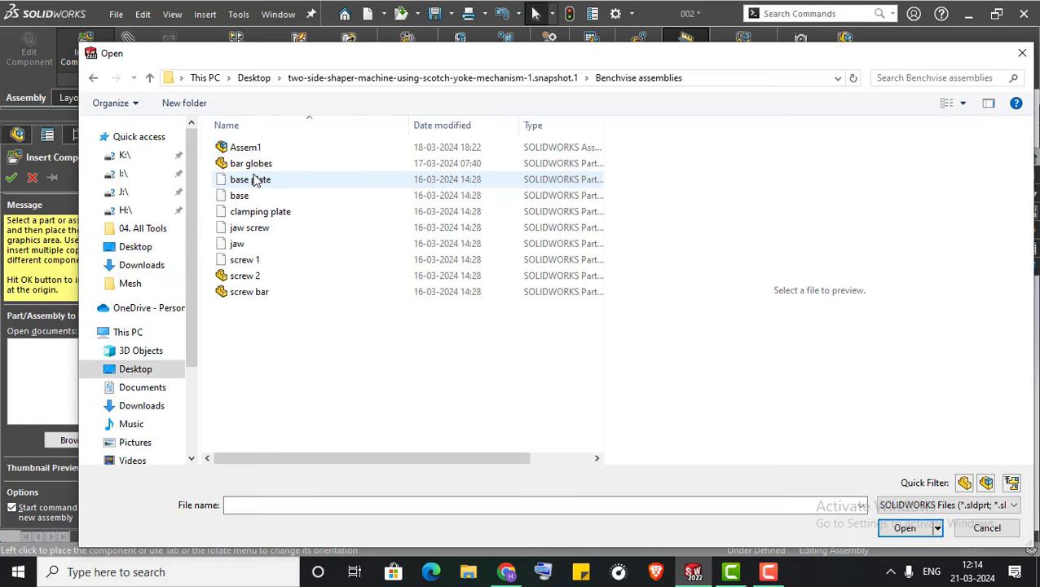
left_click(262, 144)
double_click(245, 195)
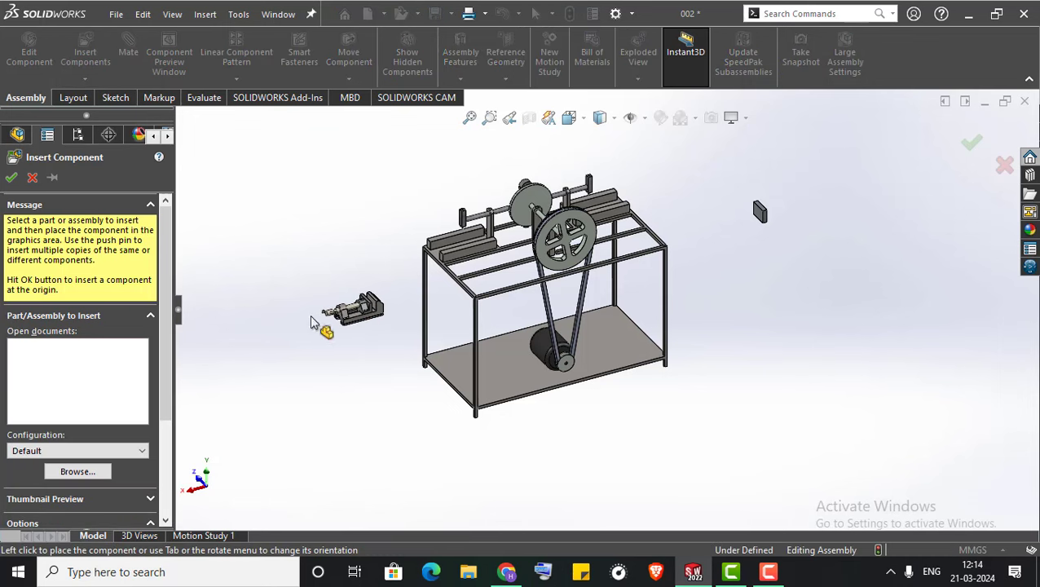
left_click(311, 321)
middle_click_drag(286, 292, 364, 346)
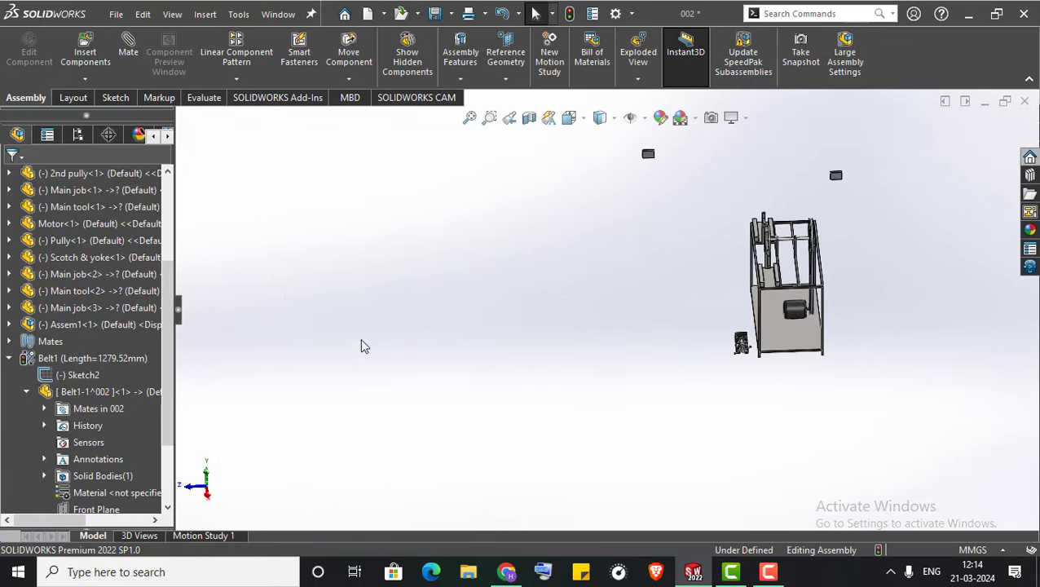
middle_click_drag(678, 359, 882, 290)
scroll(911, 257, "down", 3)
scroll(852, 265, "down", 2)
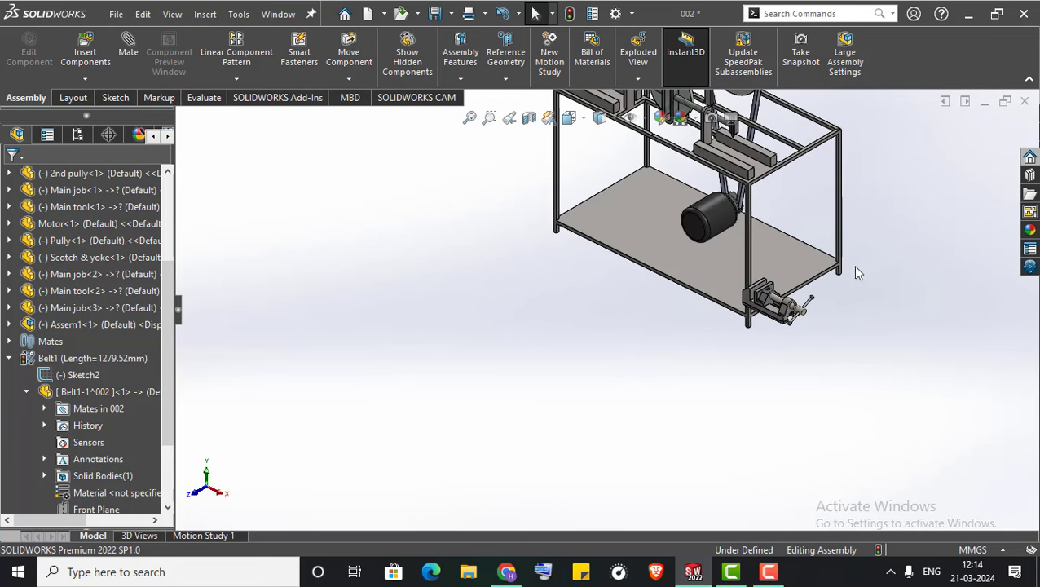
scroll(708, 293, "down", 3)
scroll(706, 292, "down", 2)
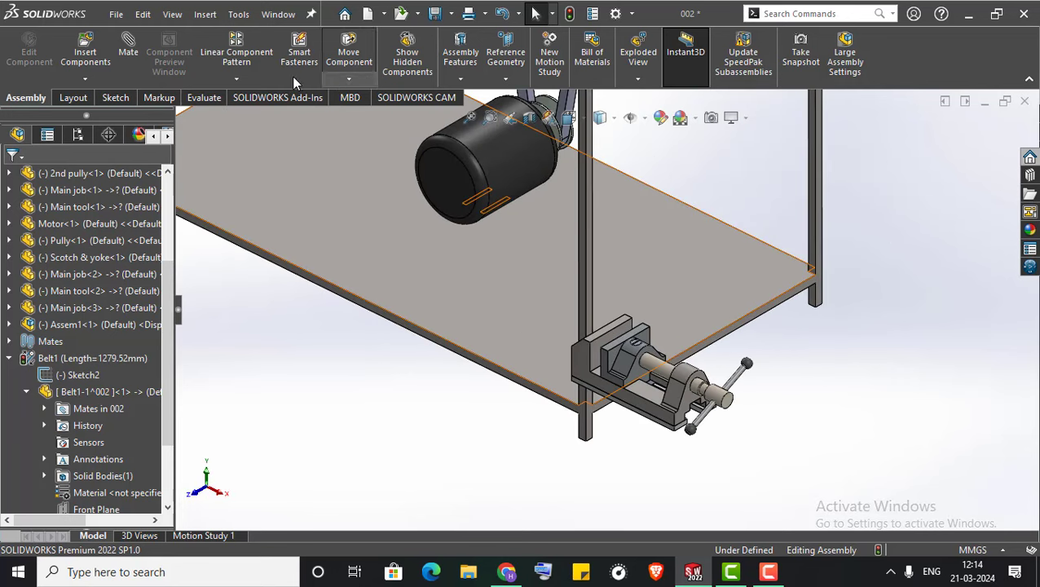
Mate the vise base plate face coincident with the frame top rail face
scroll(624, 342, "down", 3)
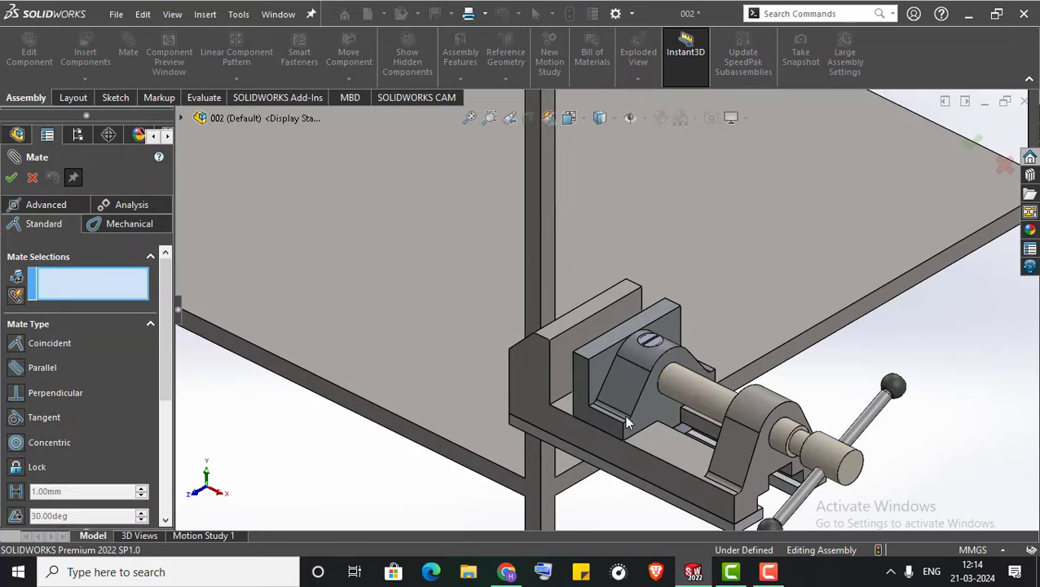
mouse_move(624, 414)
middle_mouse_down()
mouse_move(664, 311)
mouse_move(664, 181)
middle_mouse_up()
scroll(725, 381, "down", 2)
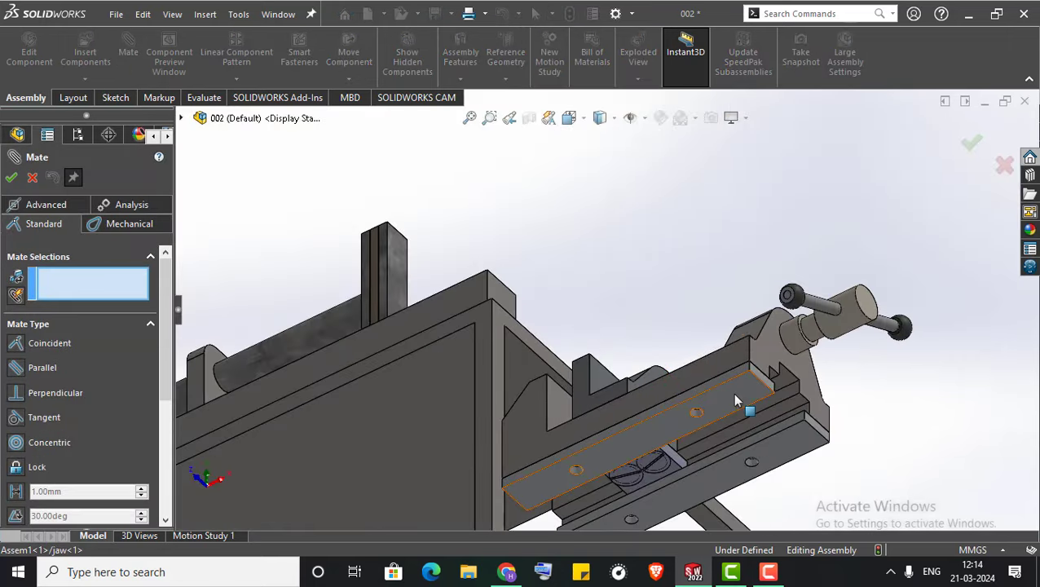
left_click(735, 400)
key("ctrl+7")
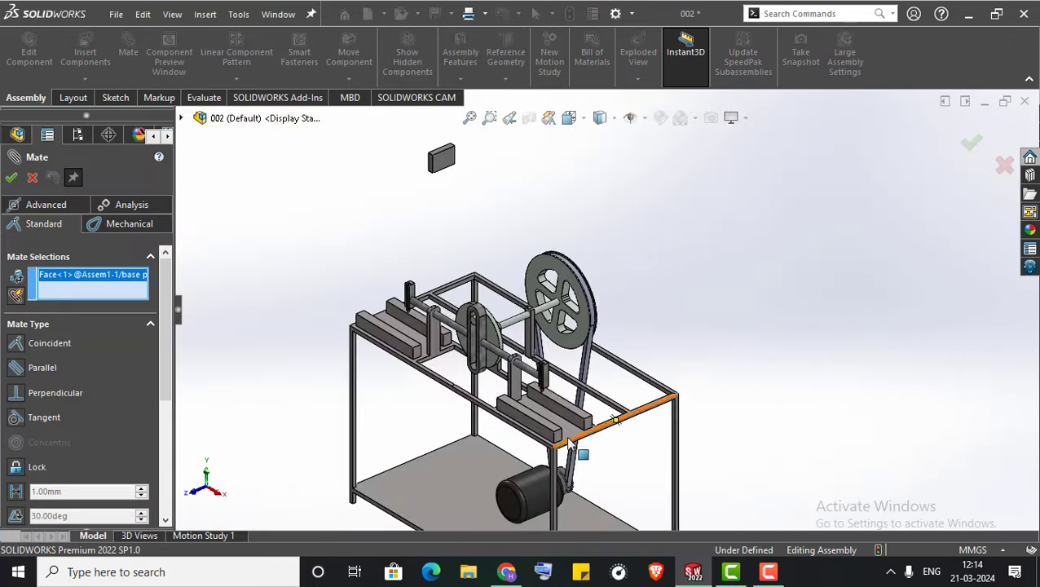
scroll(569, 442, "down", 2)
left_click(588, 401)
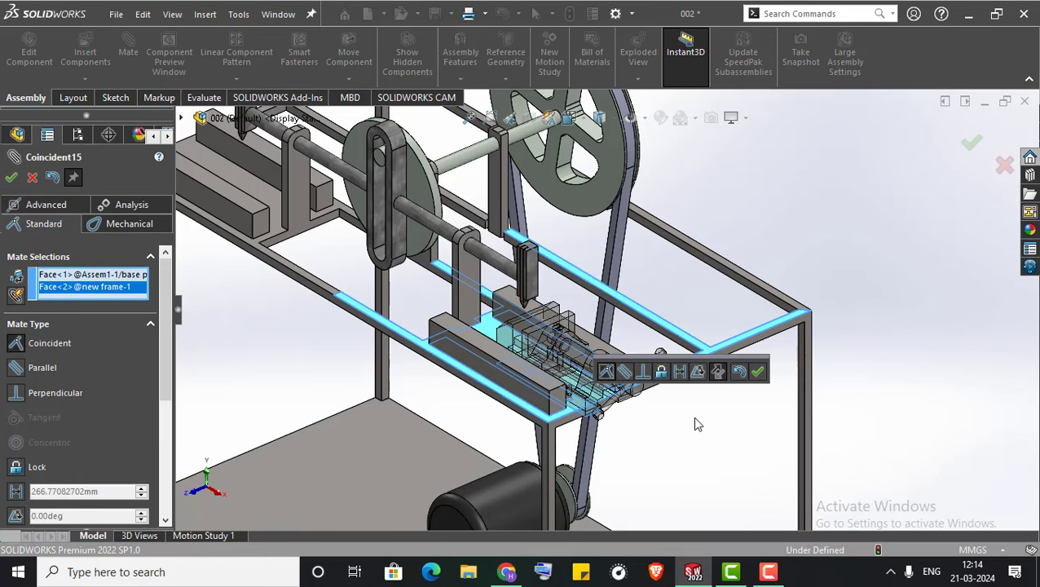
left_click(757, 371)
Add two more Coincident mates aligning the vise base faces with the matching frame faces
scroll(604, 414, "down", 2)
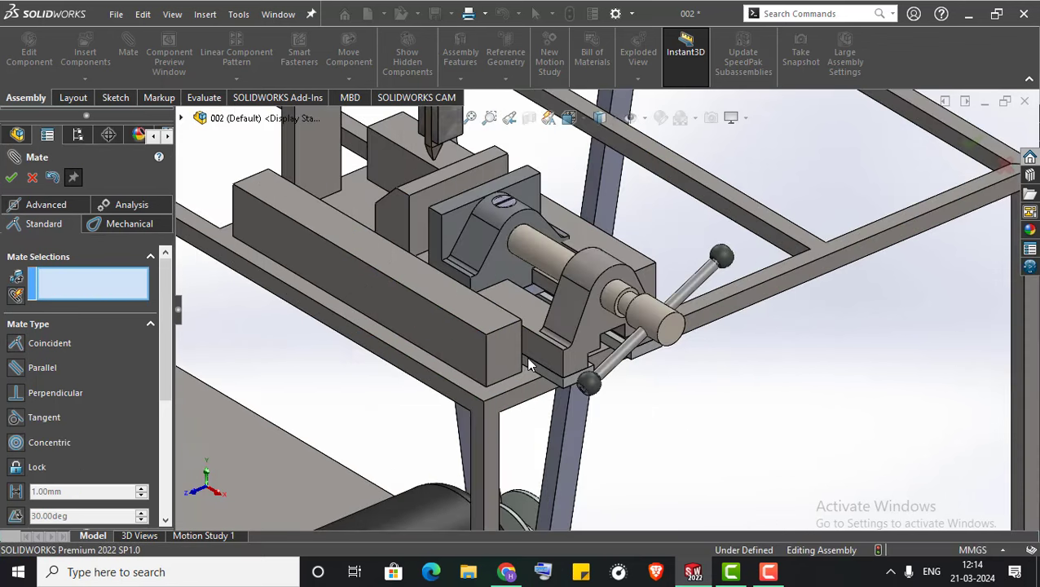
scroll(577, 376, "down", 2)
left_click(601, 361)
left_click(491, 334)
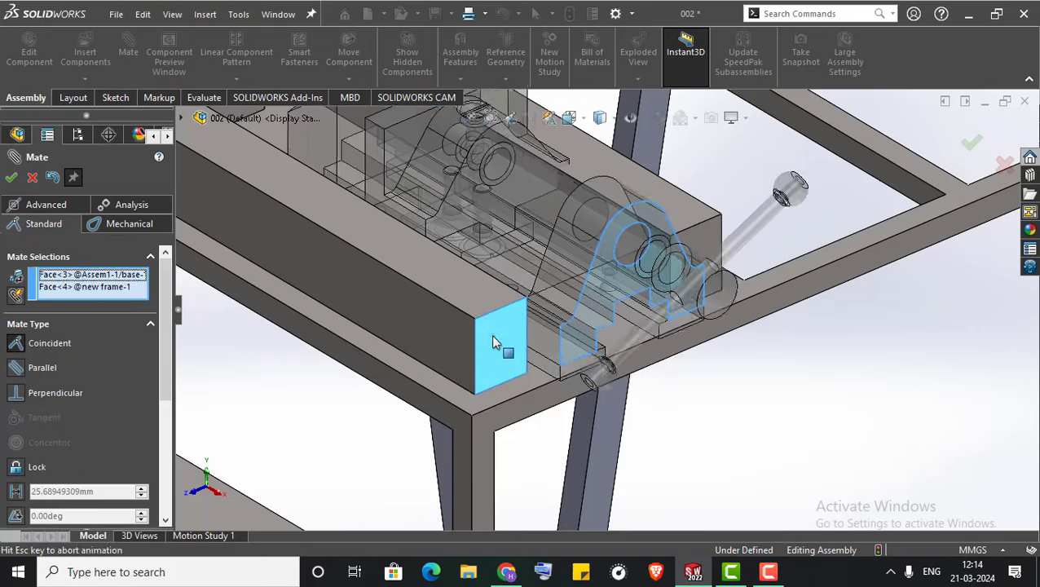
left_click(473, 360)
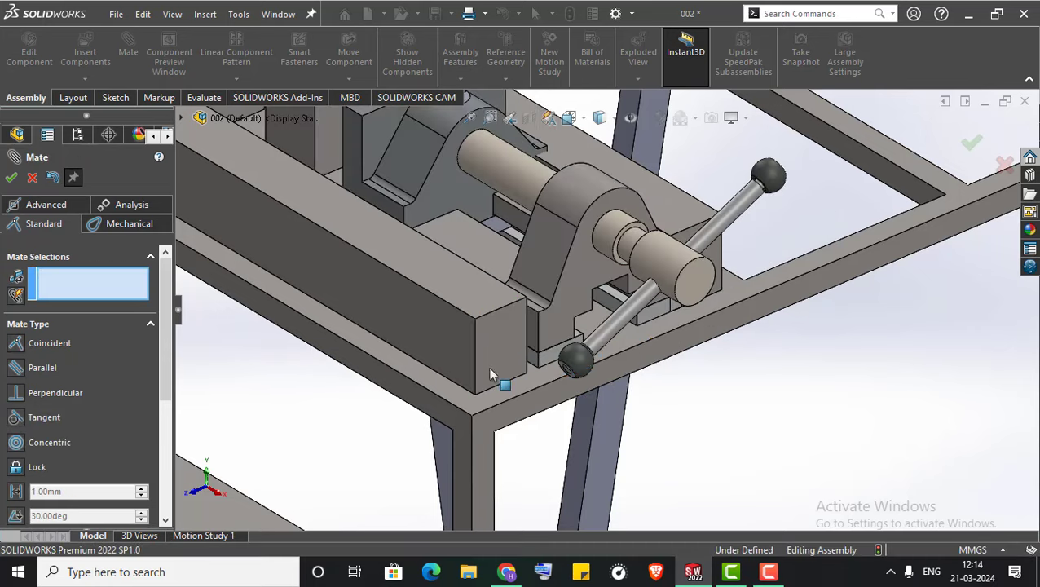
middle_click_drag(487, 367, 649, 381)
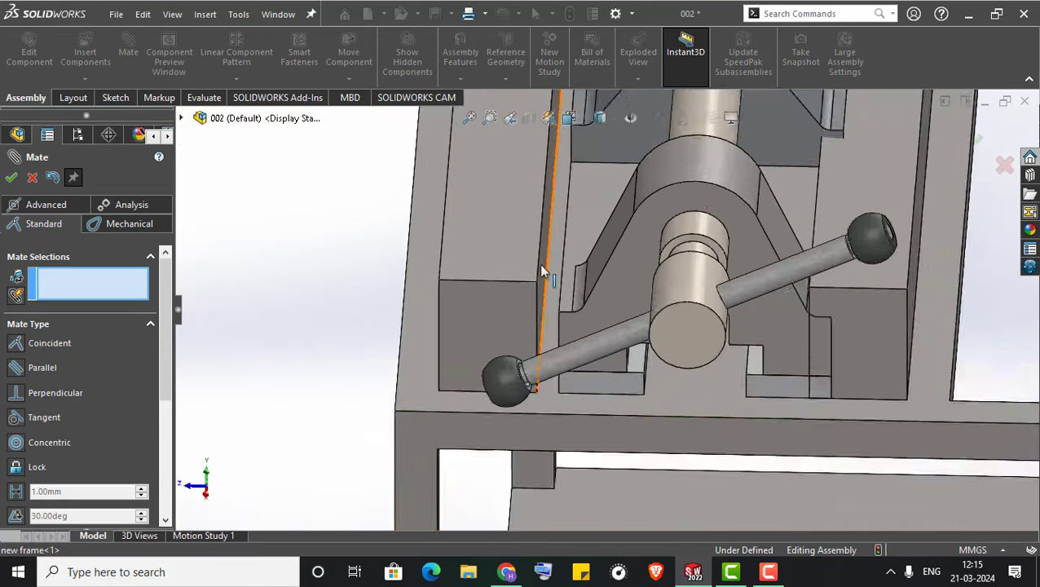
scroll(644, 366, "down", 3)
left_click(649, 381)
left_click(652, 395)
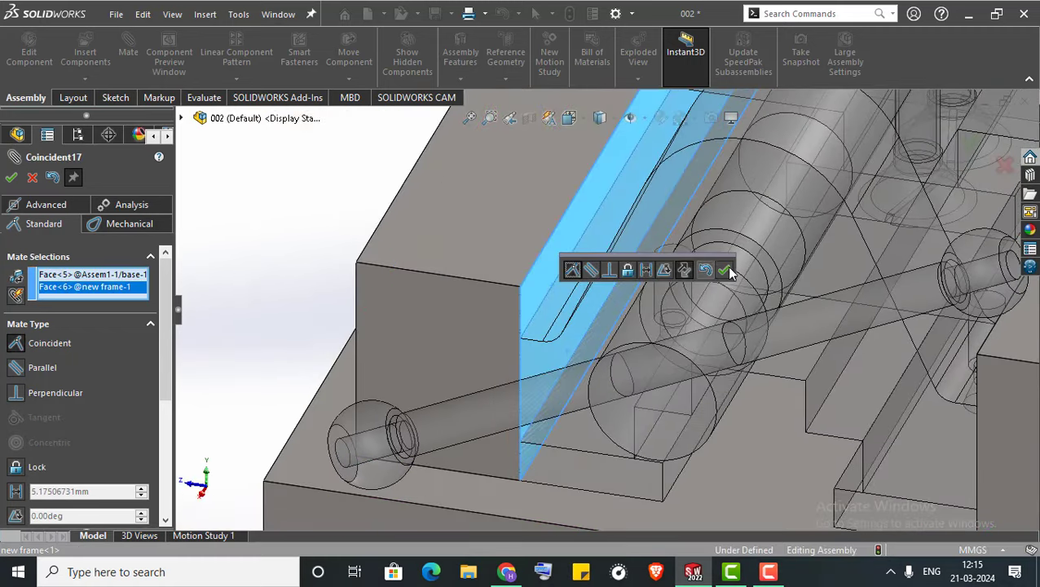
left_click(726, 268)
Finish mating, check the mounted vise, and start inserting another copy of Assem1
scroll(454, 352, "up", 3)
scroll(454, 354, "up", 3)
scroll(506, 371, "up", 3)
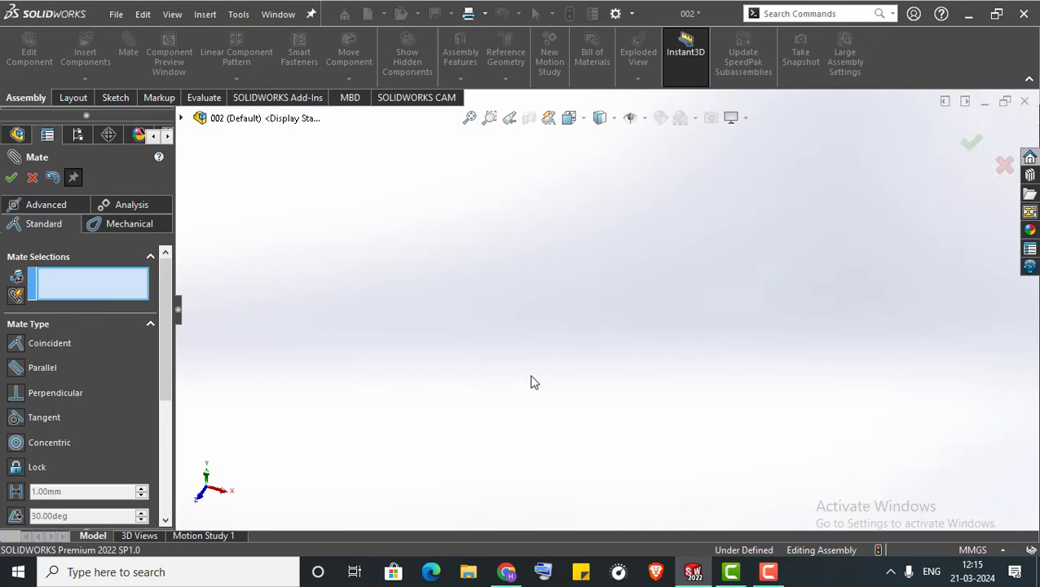
scroll(522, 375, "up", 2)
scroll(513, 367, "up", 2)
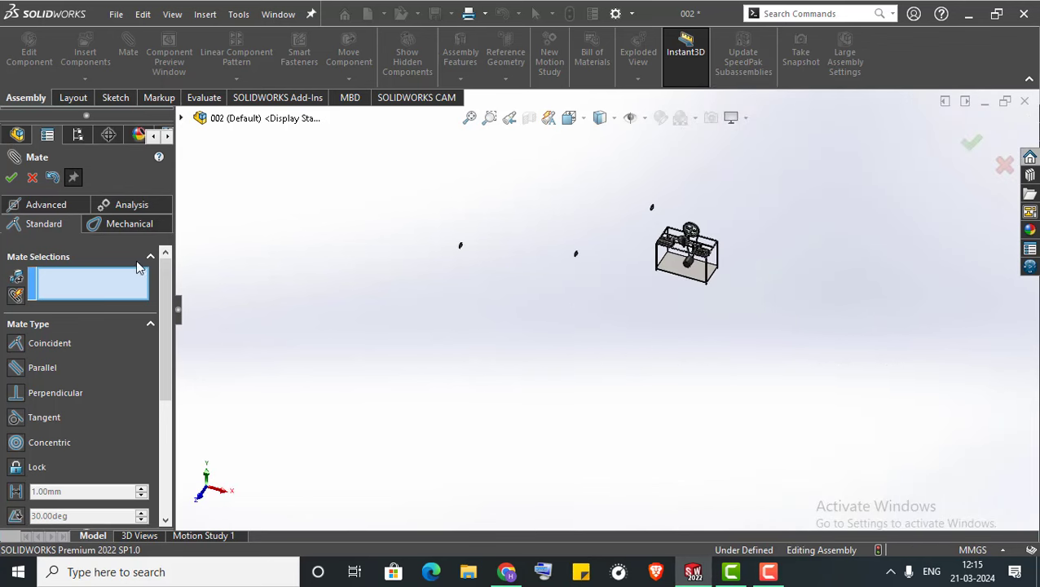
left_click(32, 178)
scroll(726, 231, "down", 3)
scroll(689, 277, "down", 3)
scroll(494, 432, "down", 2)
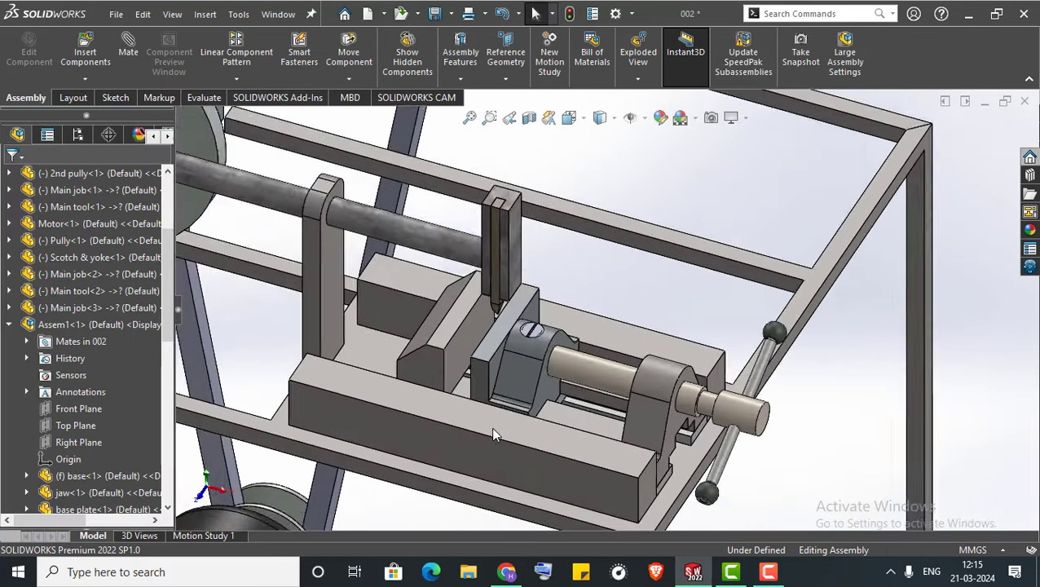
mouse_move(493, 429)
middle_mouse_down()
mouse_move(524, 297)
mouse_move(511, 285)
mouse_move(515, 367)
mouse_move(526, 377)
middle_mouse_up()
scroll(517, 291, "up", 3)
scroll(517, 291, "up", 2)
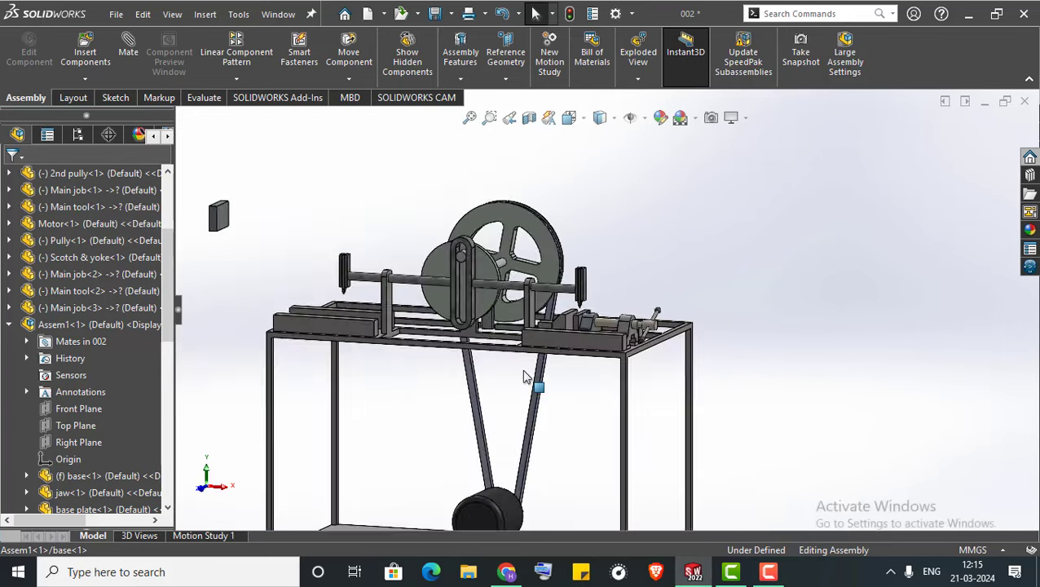
scroll(530, 381, "up", 5)
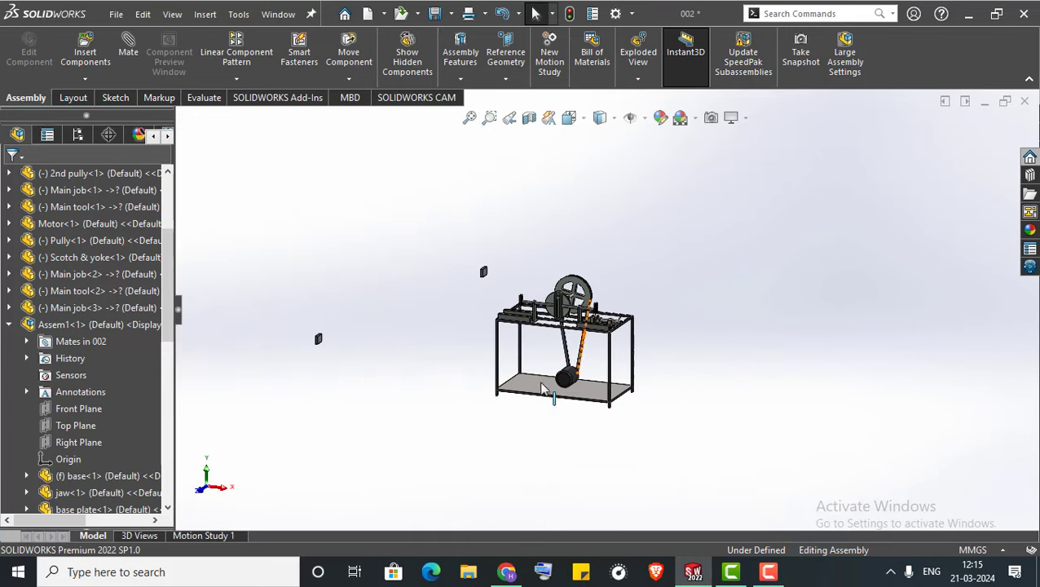
left_click(15, 326)
Drop a second copy of the vise assembly Assem1 beside the frame
mouse_move(57, 324)
left_mouse_down()
mouse_move(387, 342)
mouse_move(390, 375)
left_mouse_up()
scroll(413, 344, "down", 3)
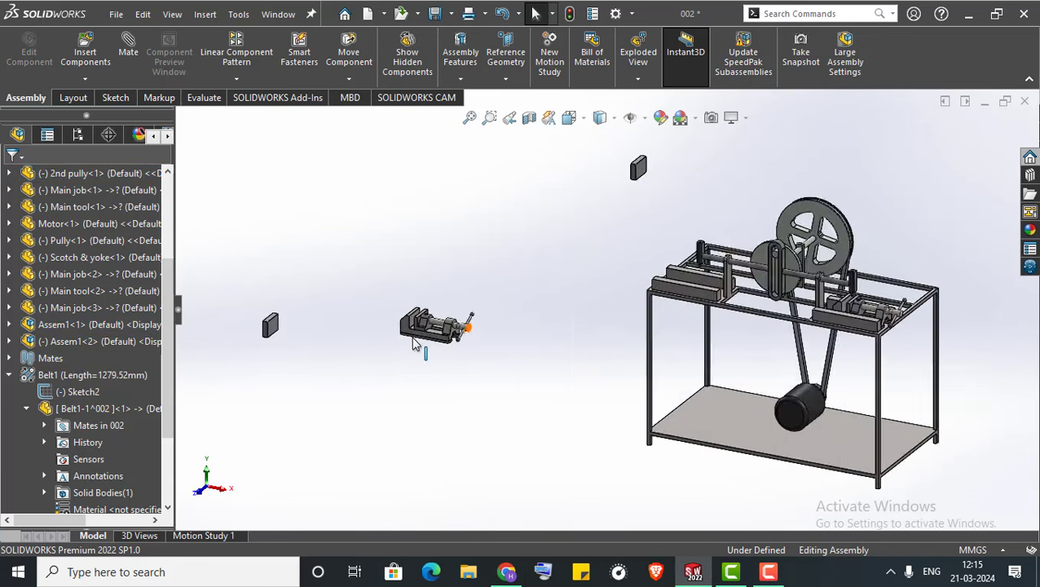
scroll(413, 344, "down", 3)
Rotate the new vise copy Assem1<2> so its handle faces left
left_click_drag(416, 270, 625, 412)
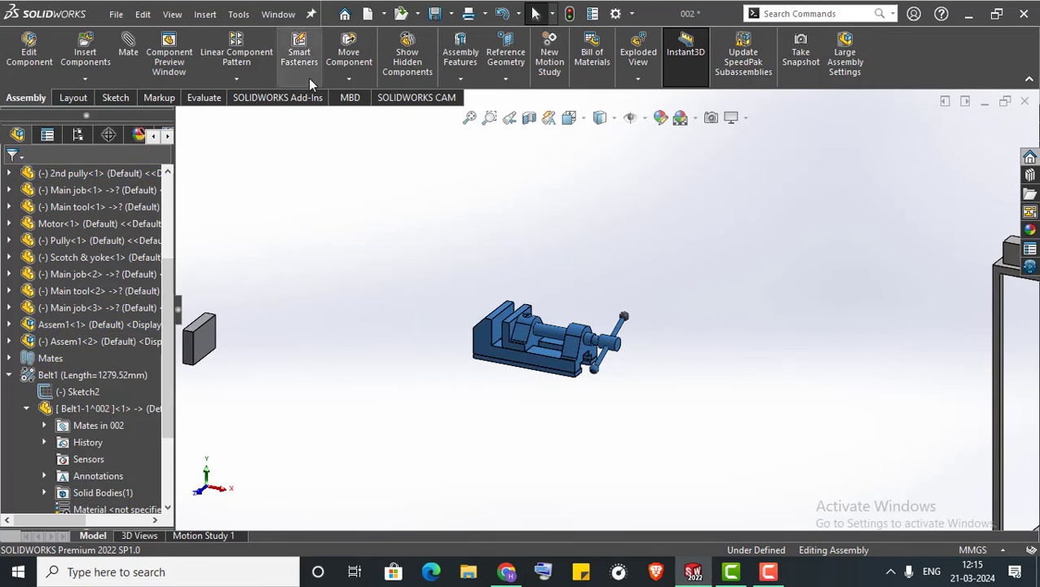
left_click(332, 81)
left_click(391, 113)
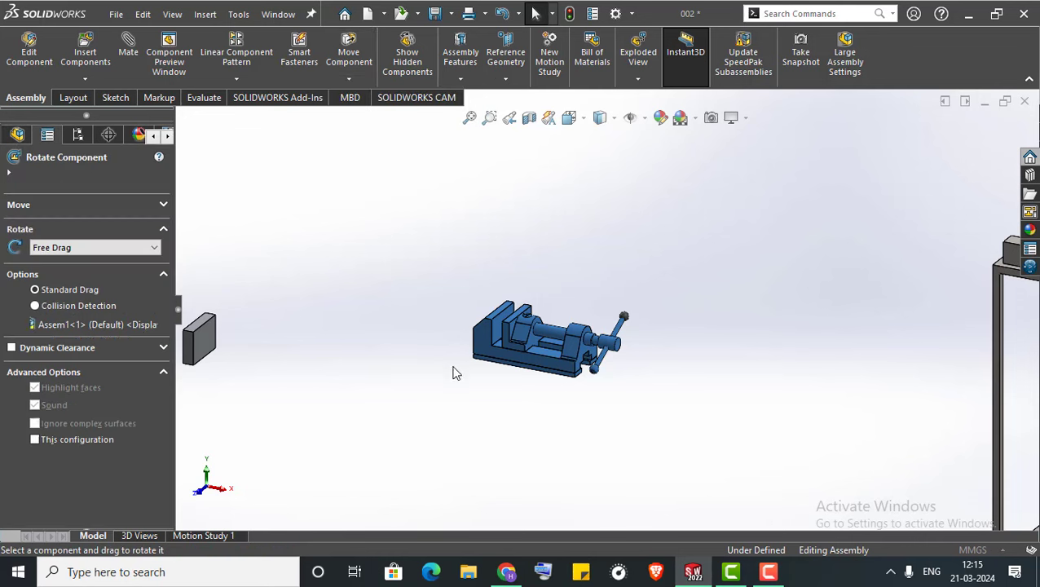
scroll(503, 366, "up", 3)
scroll(582, 352, "up", 1)
scroll(605, 318, "down", 1)
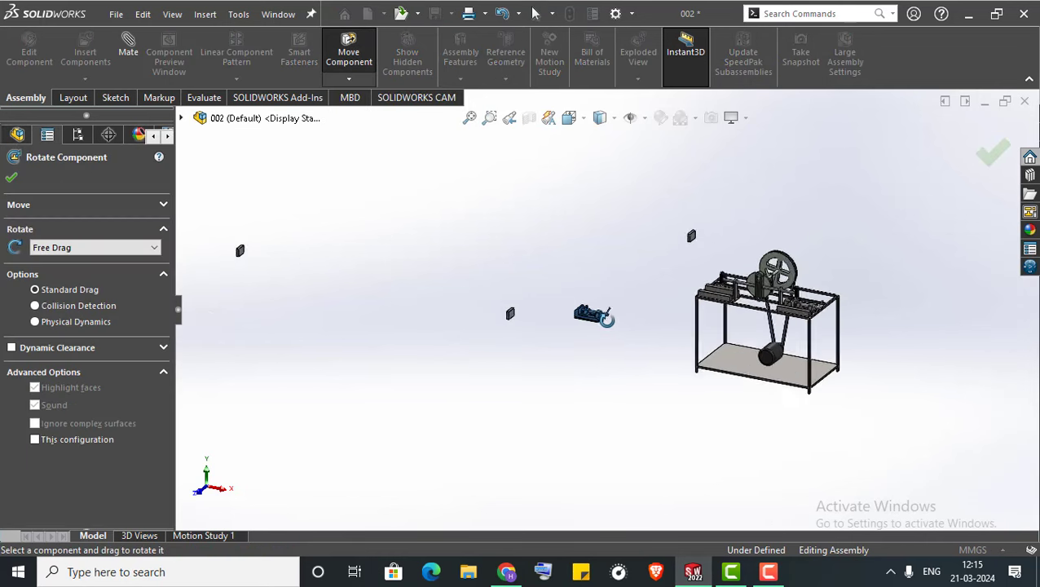
scroll(607, 319, "down", 4)
mouse_move(535, 314)
left_mouse_down()
mouse_move(715, 313)
mouse_move(775, 424)
left_mouse_up()
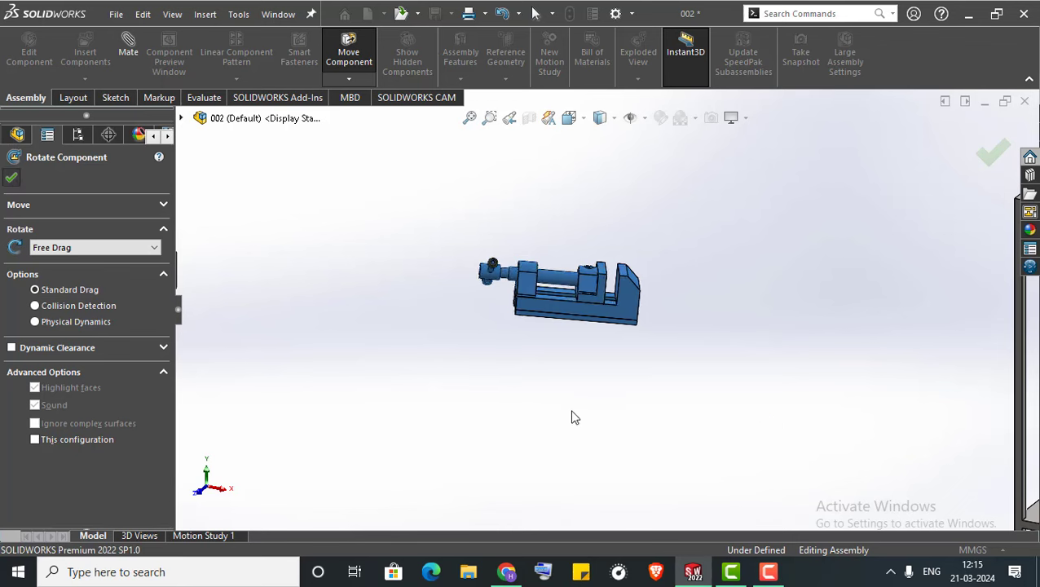
key("Escape")
scroll(547, 379, "up", 2)
scroll(603, 203, "down", 1)
scroll(602, 203, "down", 2)
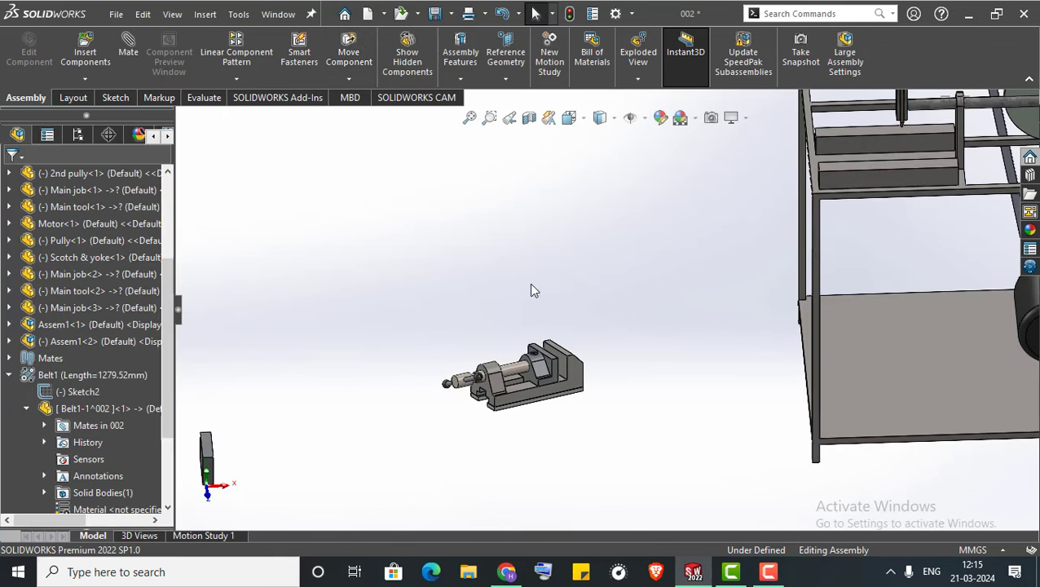
Mate the second vise's base plate bottom face coincident with the frame rail face
key("m")
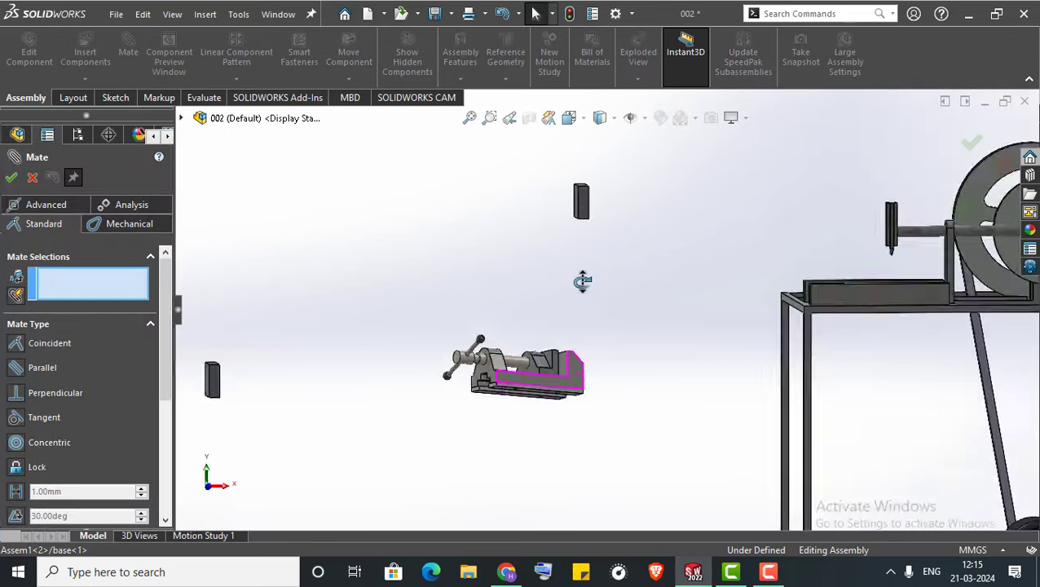
scroll(513, 383, "down", 5)
left_click(533, 349)
scroll(534, 349, "up", 4)
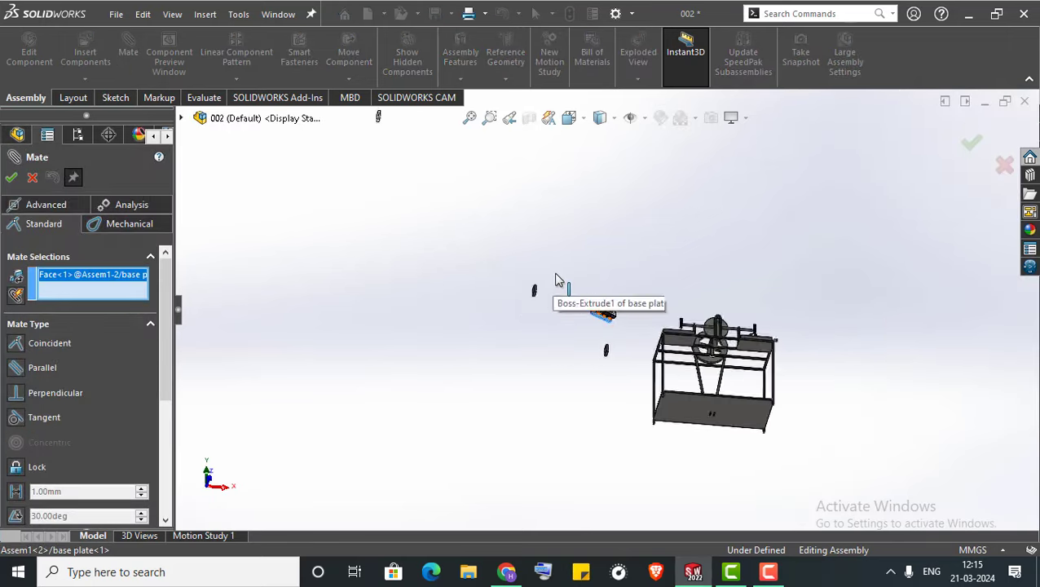
scroll(557, 278, "up", 2)
scroll(563, 359, "down", 1)
scroll(562, 359, "down", 6)
scroll(562, 358, "down", 2)
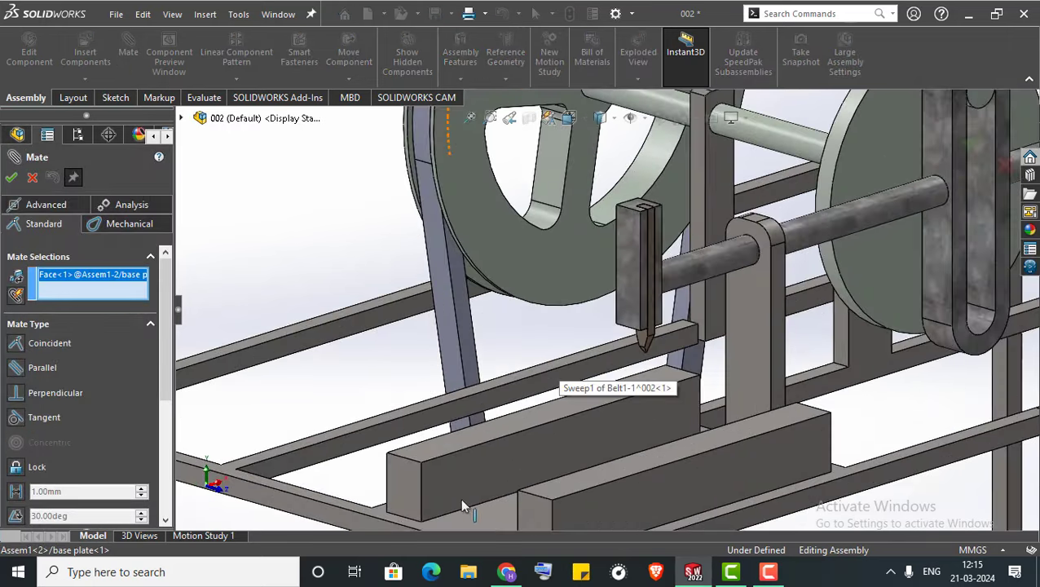
left_click(475, 527)
scroll(512, 392, "up", 5)
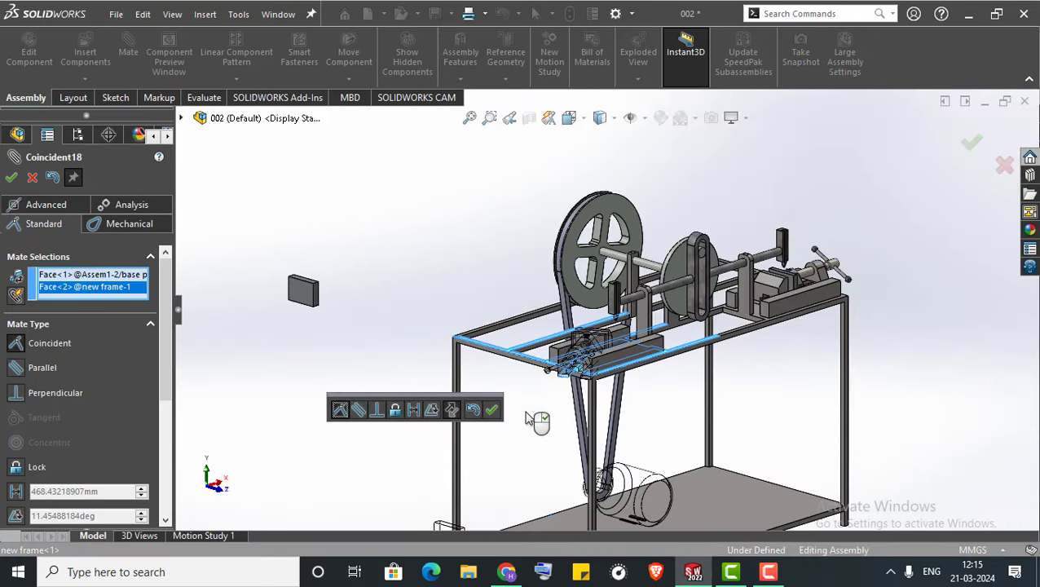
left_click(492, 413)
Make a vise face coincident with the frame rail end face
scroll(598, 343, "down", 2)
scroll(585, 392, "down", 3)
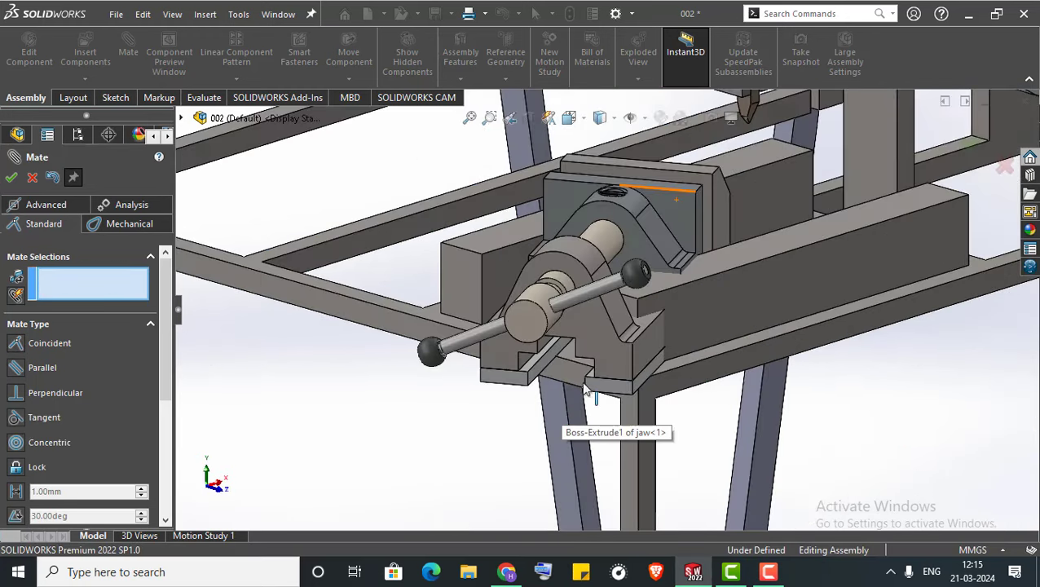
left_click(603, 348)
left_click(453, 277)
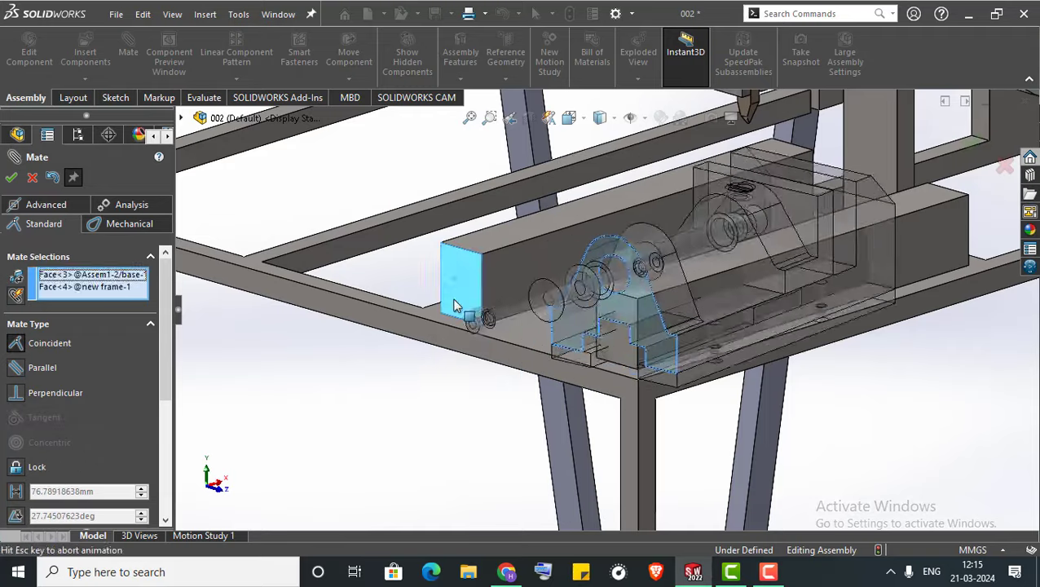
left_click(438, 285)
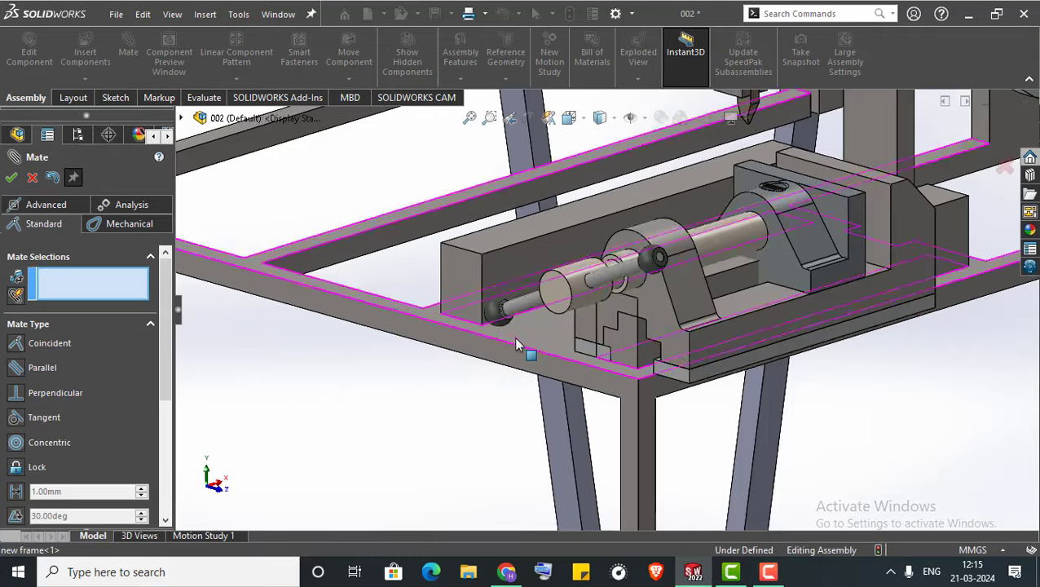
Add a third Coincident mate between the vise base side face and the matching frame face
left_click(711, 343)
middle_click_drag(711, 342, 698, 363)
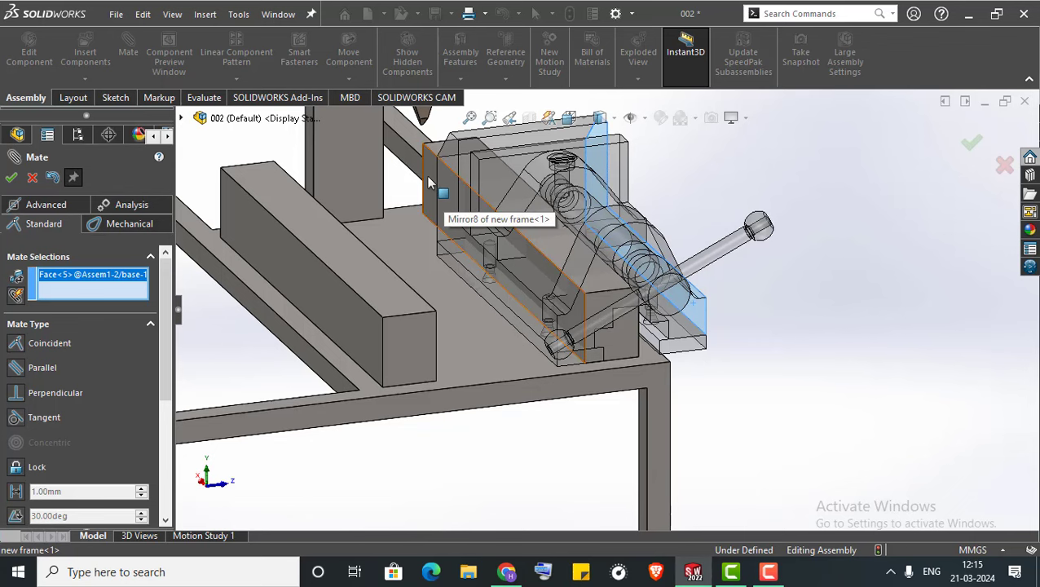
left_click(427, 176)
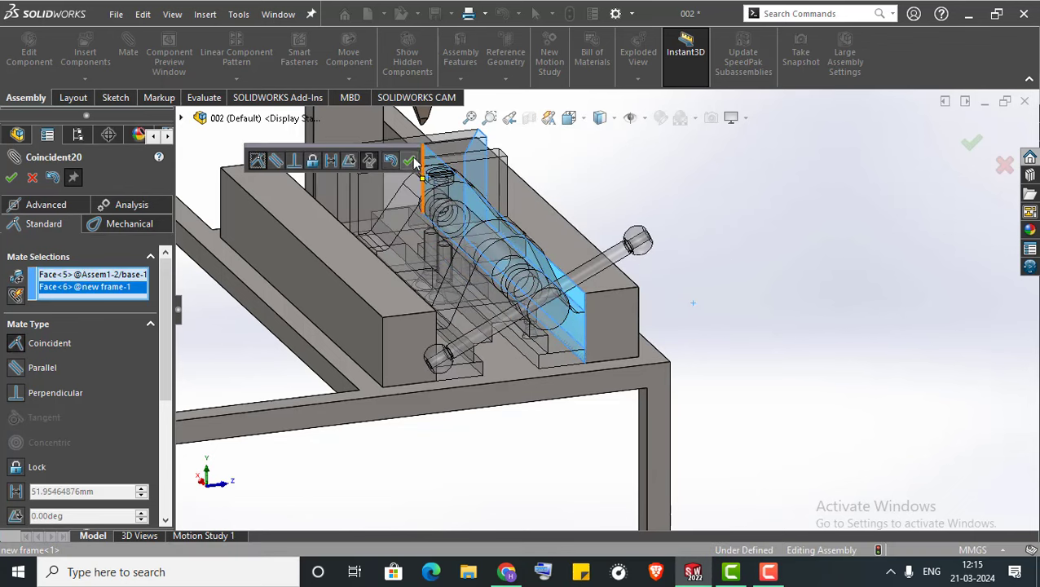
left_click(414, 160)
scroll(532, 388, "up", 5)
scroll(532, 353, "up", 2)
mouse_move(532, 353)
middle_mouse_down()
mouse_move(560, 371)
mouse_move(589, 367)
mouse_move(613, 320)
mouse_move(418, 364)
middle_mouse_up()
scroll(441, 378, "up", 3)
scroll(442, 374, "up", 2)
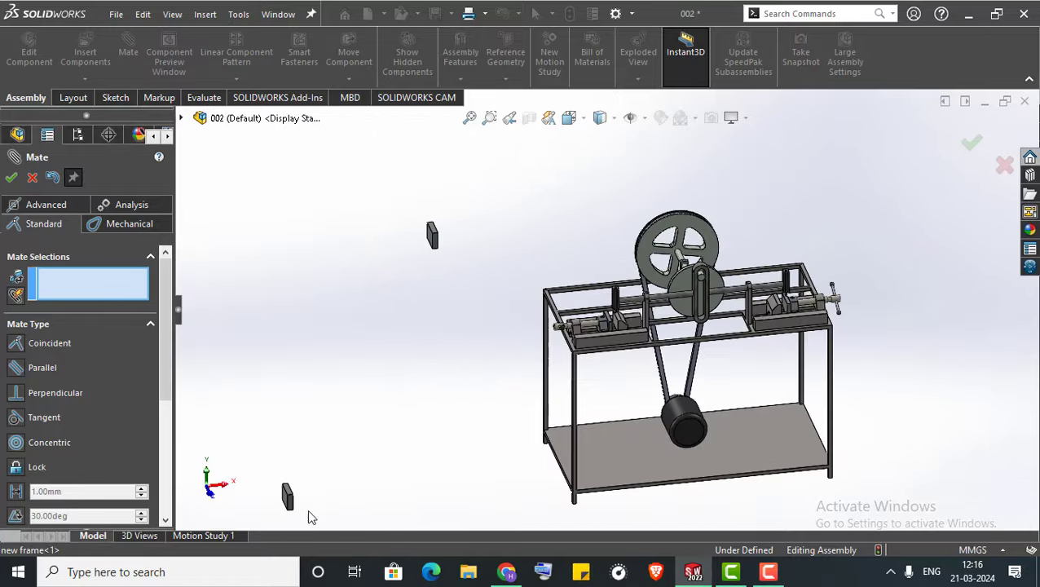
scroll(287, 509, "down", 3)
scroll(409, 418, "down", 2)
Mate a Main job block face coincident with the jaw face of vise Assem1<2>
scroll(482, 409, "down", 3)
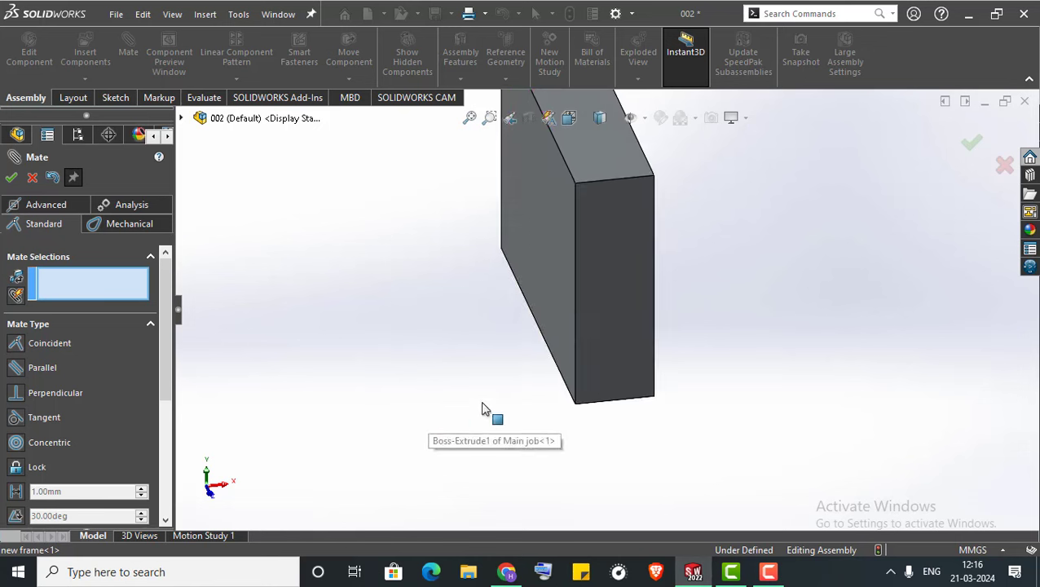
scroll(553, 298, "up", 2)
middle_click_drag(553, 298, 558, 275)
left_click(563, 400)
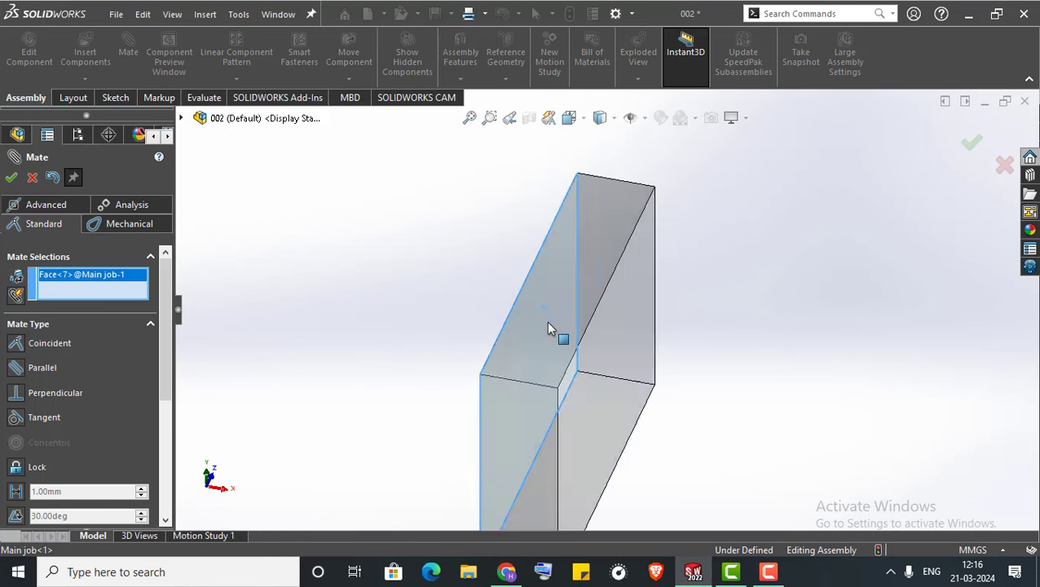
scroll(585, 339, "up", 5)
scroll(561, 441, "up", 3)
scroll(438, 482, "up", 2)
scroll(608, 392, "up", 3)
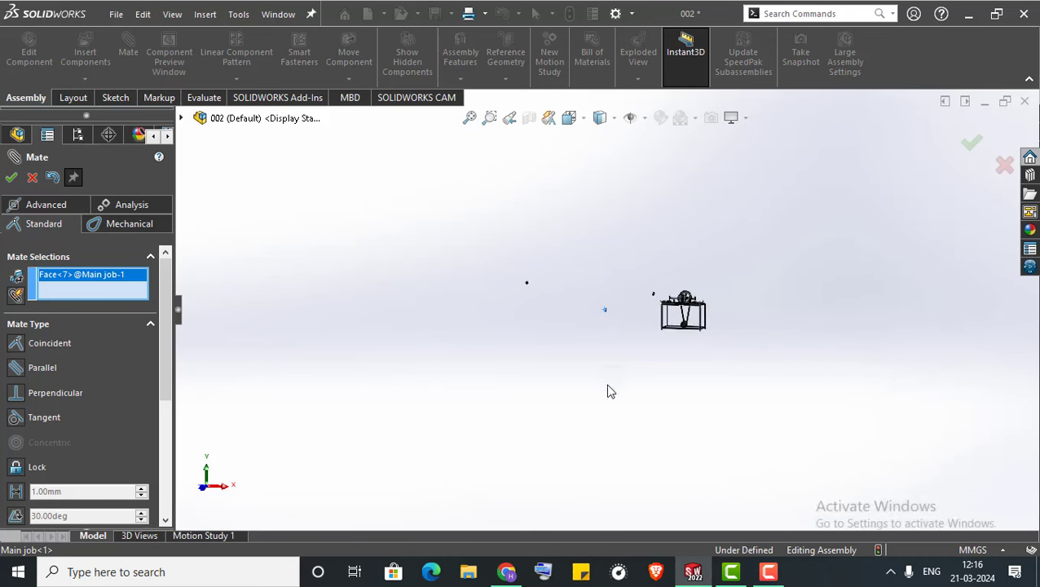
scroll(685, 309, "down", 4)
scroll(489, 350, "down", 4)
scroll(423, 394, "down", 3)
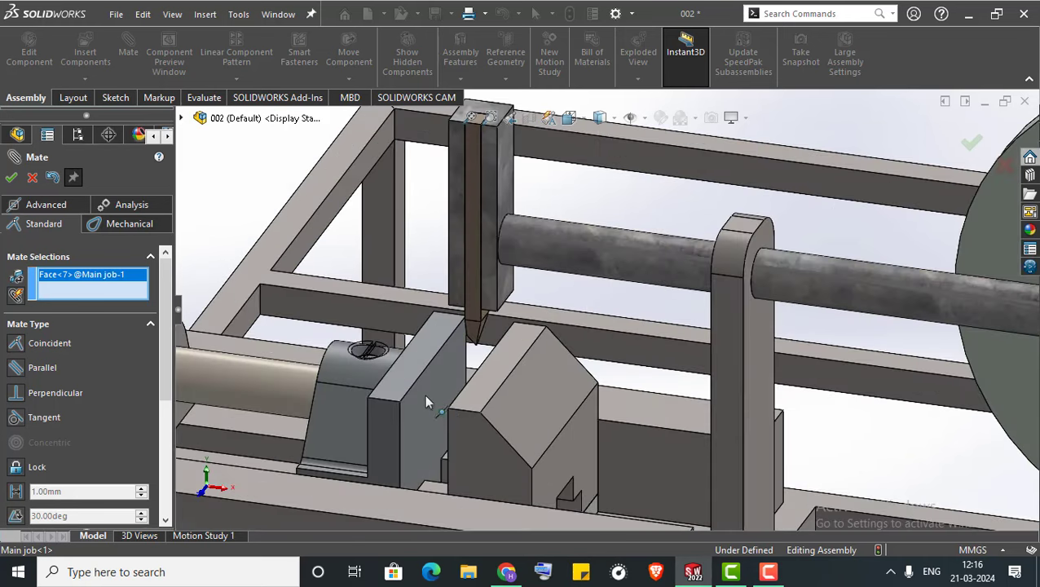
left_click(433, 401)
scroll(441, 406, "up", 5)
scroll(448, 421, "up", 2)
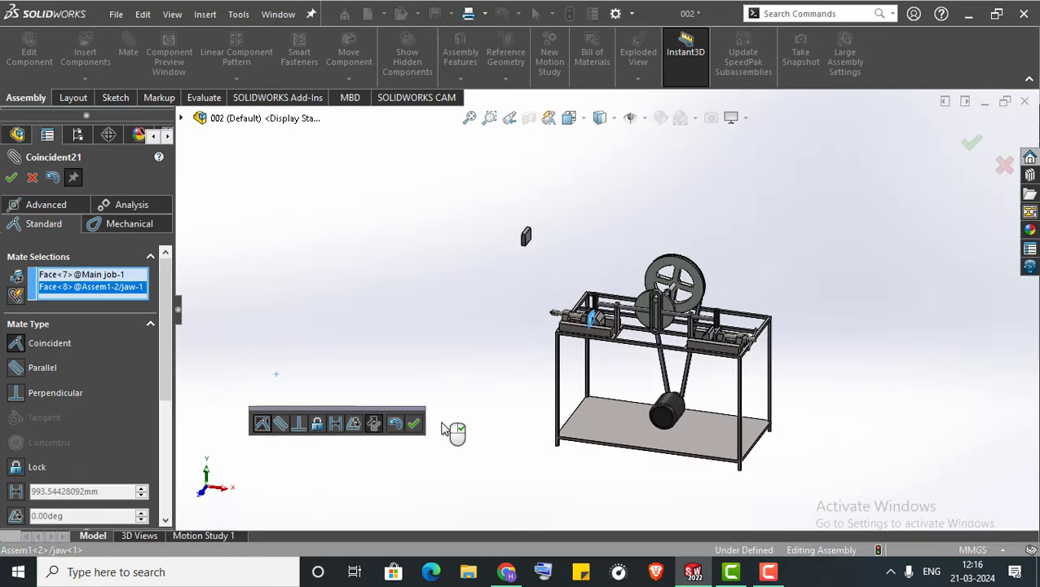
left_click(414, 424)
scroll(619, 326, "up", 2)
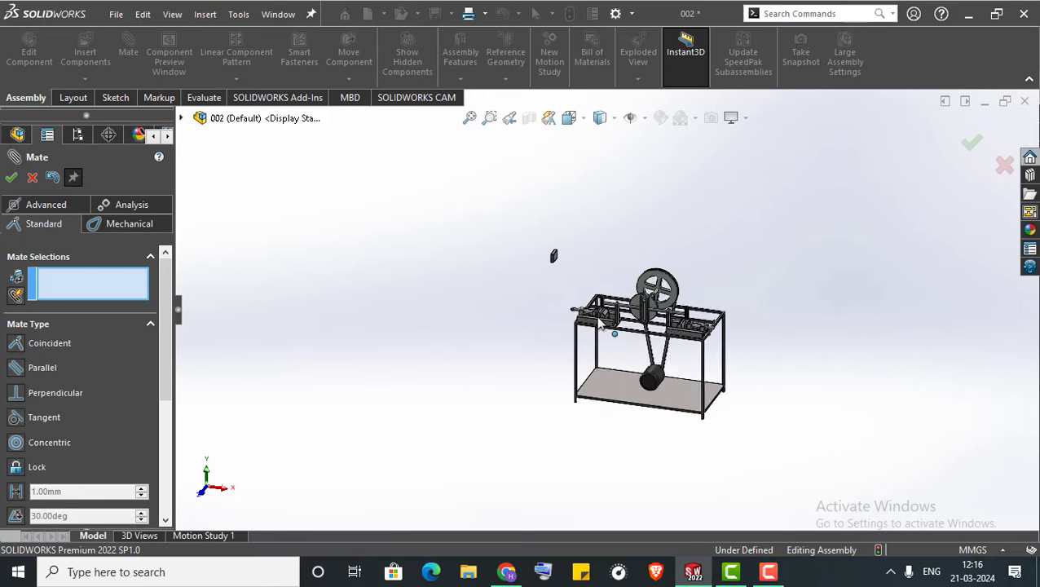
scroll(616, 322, "down", 5)
scroll(611, 316, "down", 3)
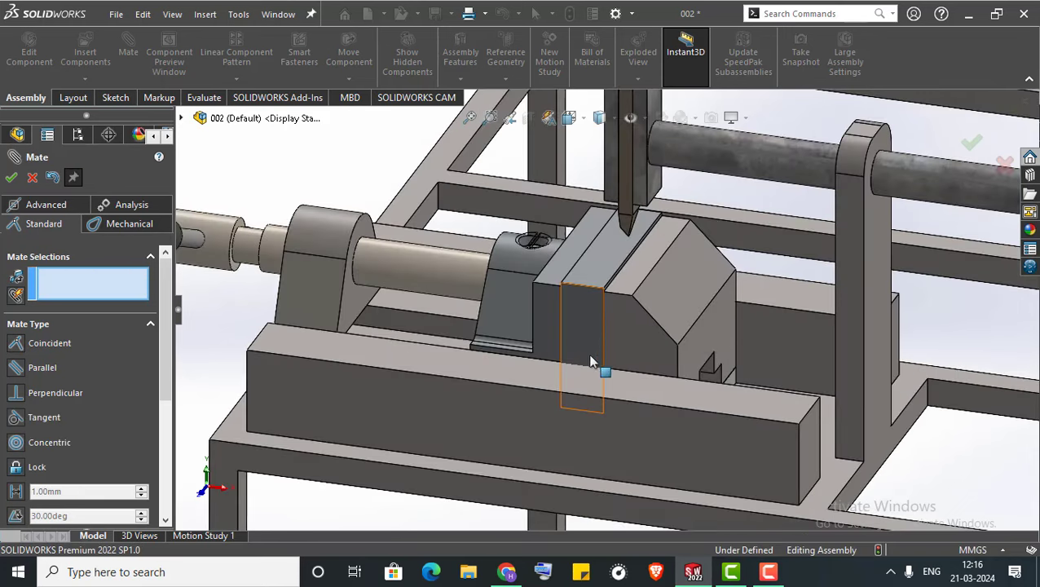
Switch to a front view and drag the vise jaw to test whether it moves
key("ctrl+1")
key("space")
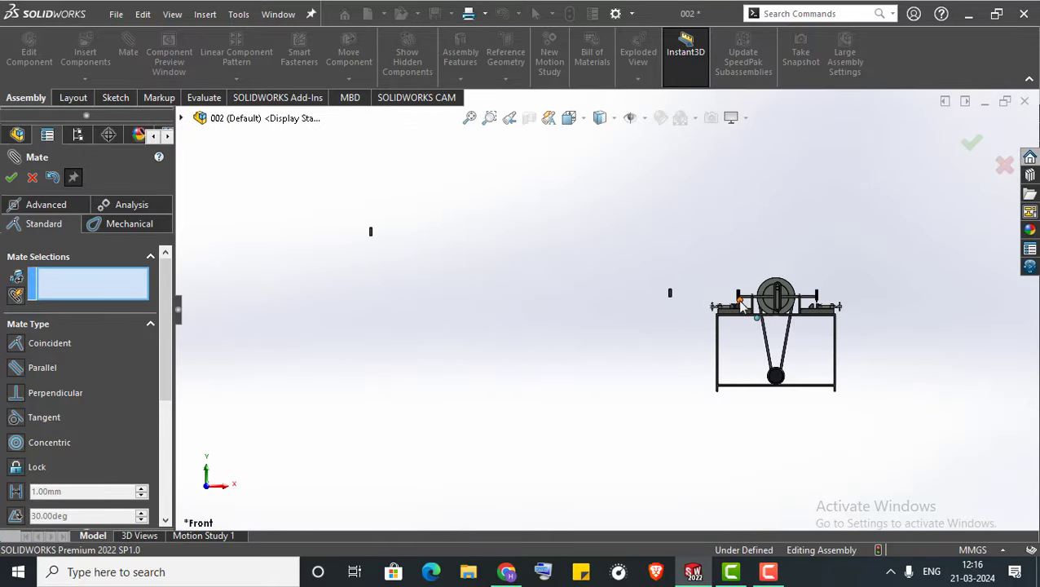
scroll(676, 361, "down", 2)
scroll(670, 359, "up", 2)
scroll(663, 295, "down", 2)
scroll(623, 263, "down", 3)
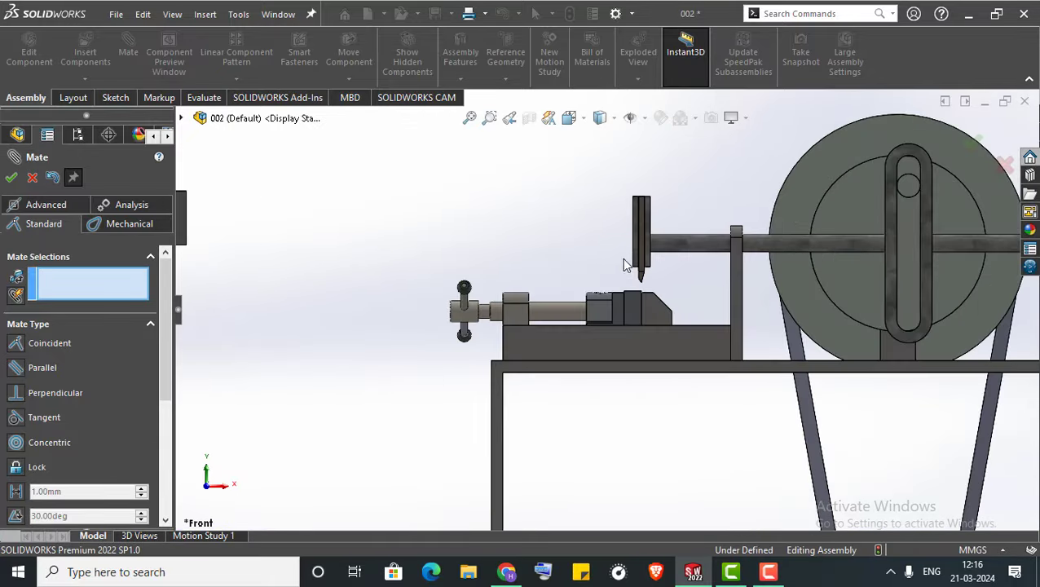
scroll(626, 293, "down", 3)
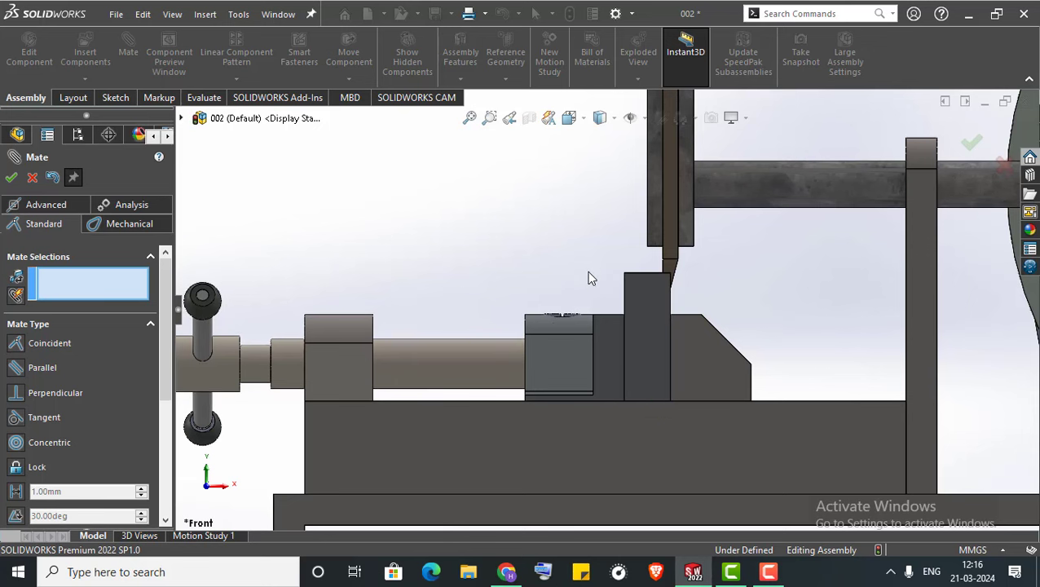
left_click_drag(648, 298, 642, 308)
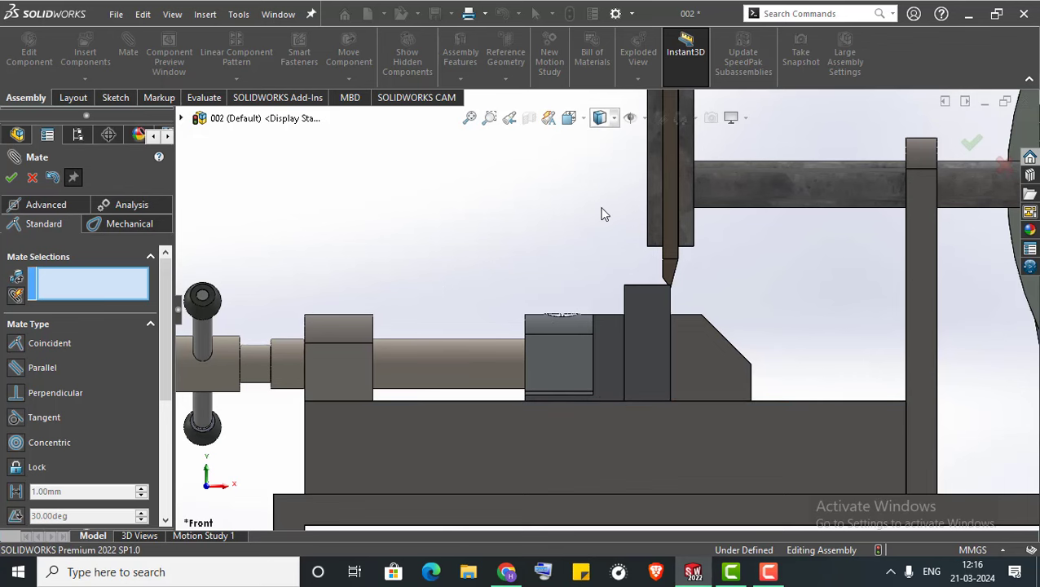
Use Select Other to pick the hidden face of the vise base
middle_click_drag(687, 459, 696, 430)
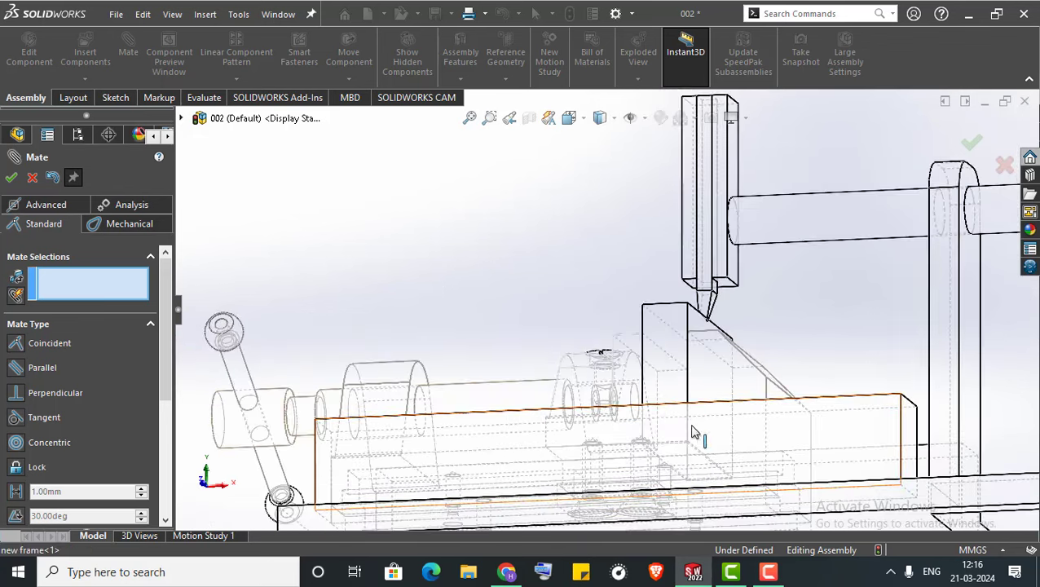
scroll(725, 469, "down", 2)
scroll(641, 430, "down", 2)
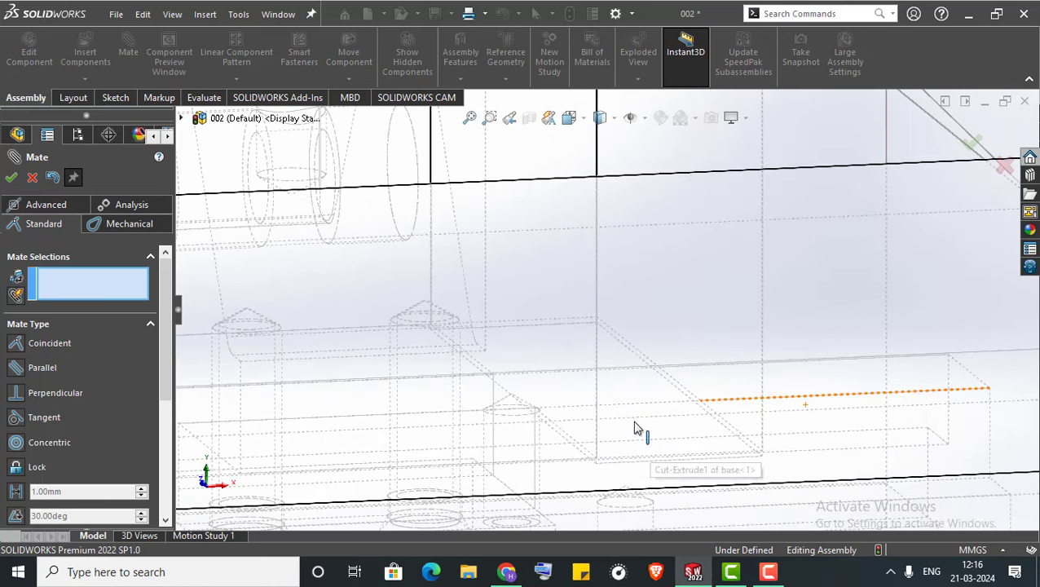
scroll(608, 350, "down", 1)
scroll(600, 347, "down", 2)
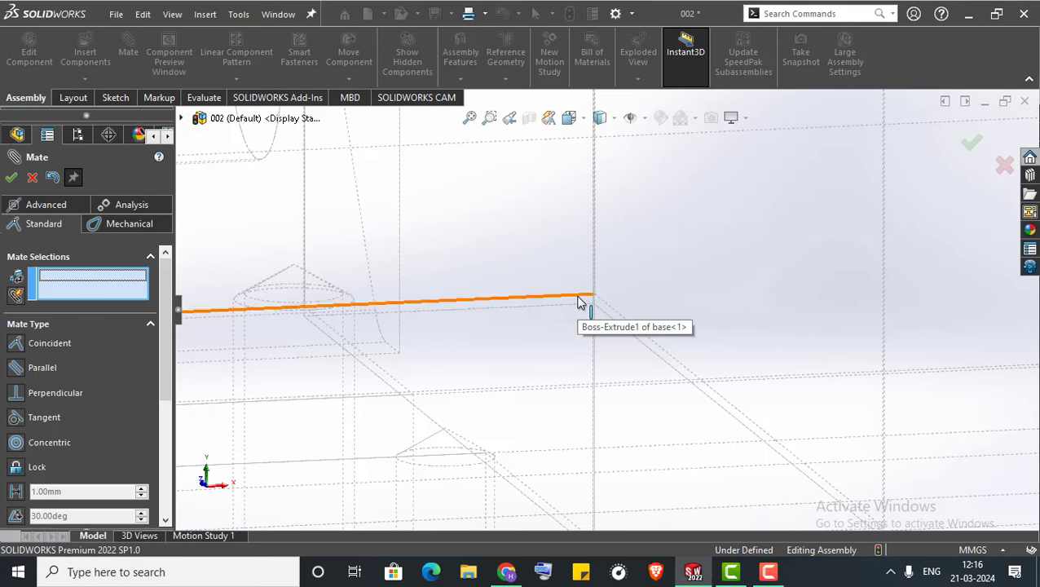
right_click(578, 302)
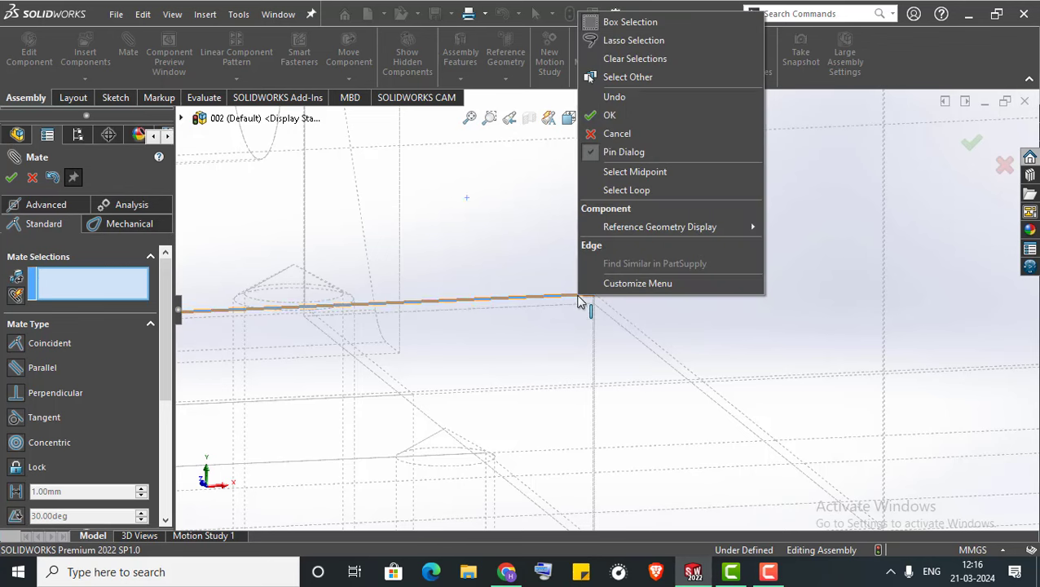
left_click(617, 78)
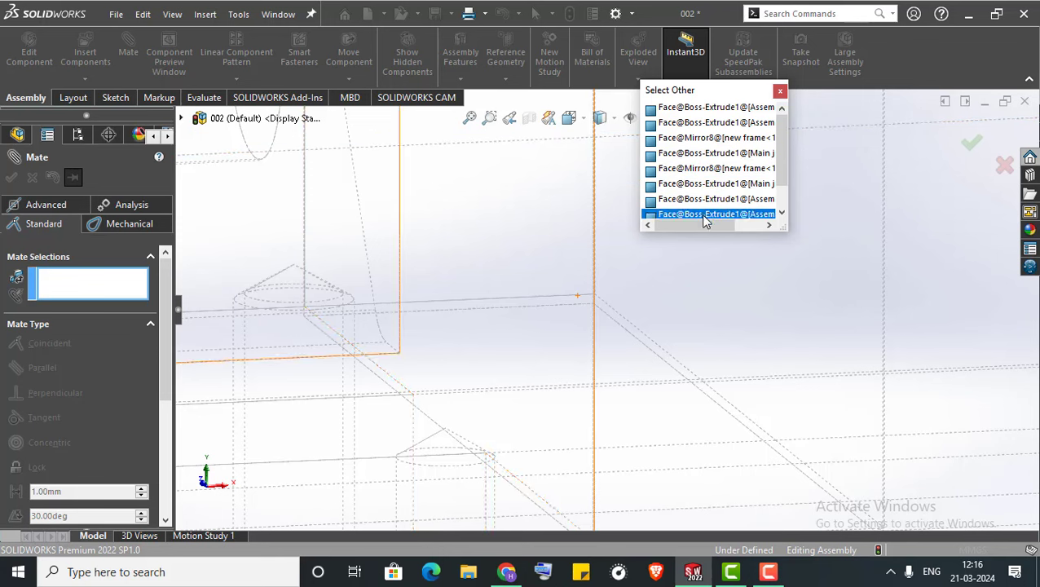
scroll(706, 208, "down", 2)
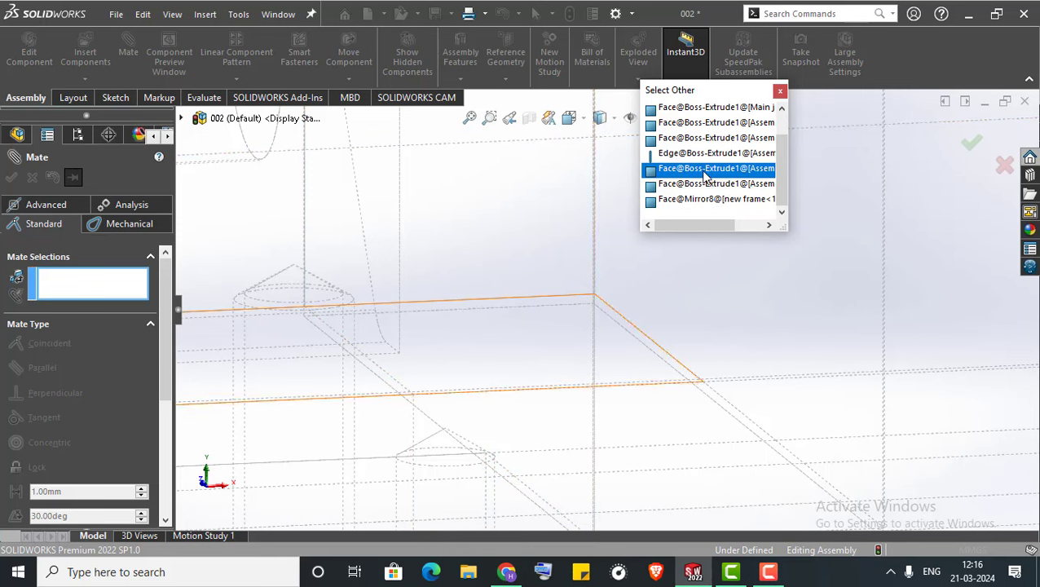
left_click(706, 168)
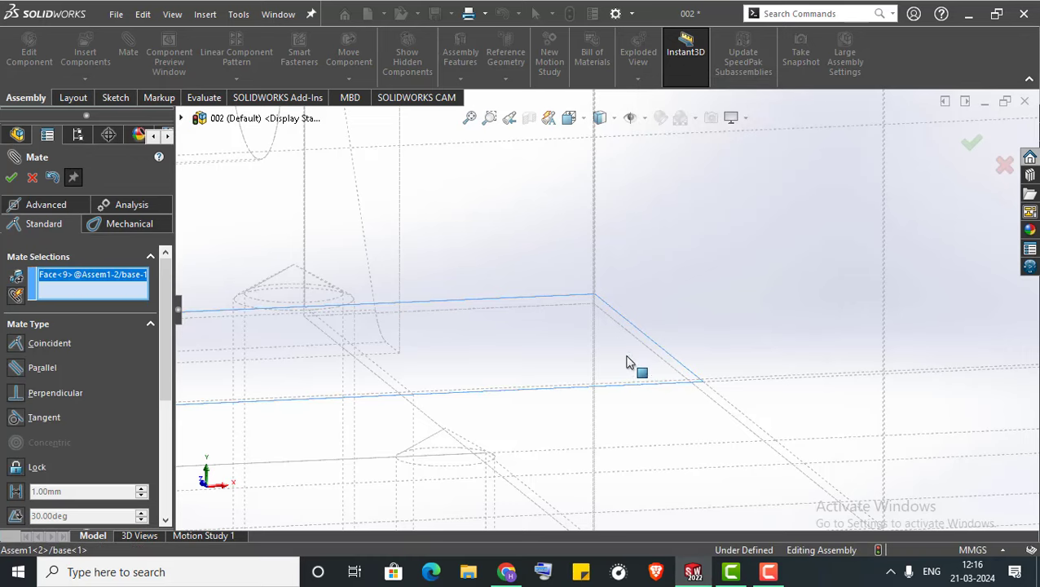
scroll(629, 367, "up", 3)
scroll(631, 365, "up", 3)
Cancel the pending mate, switch to shaded-with-edges display, and face the tool straight on
key("Escape")
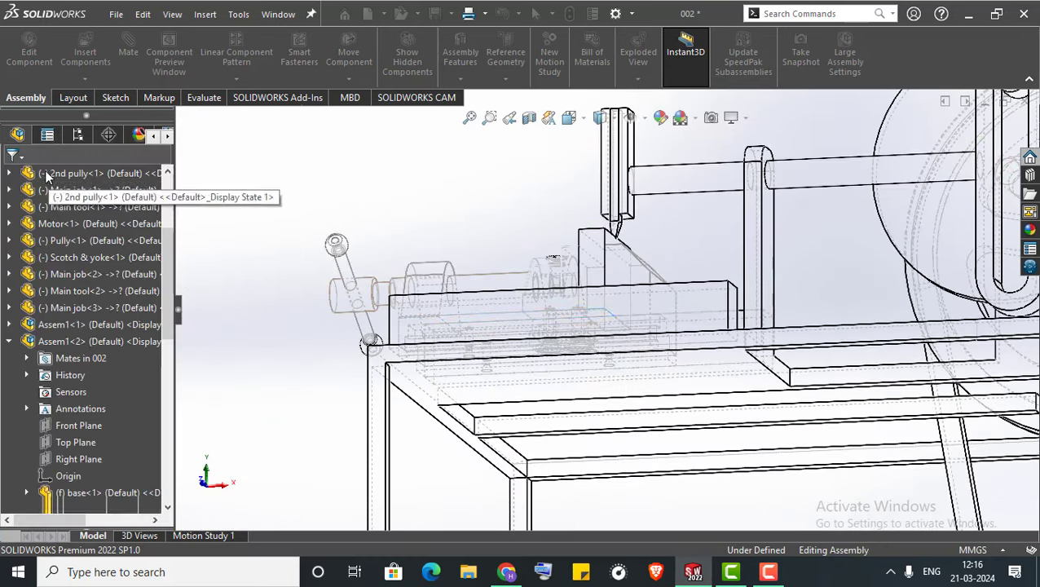
mouse_move(443, 247)
middle_mouse_down()
mouse_move(620, 288)
mouse_move(583, 324)
mouse_move(377, 294)
mouse_move(373, 226)
mouse_move(413, 203)
mouse_move(440, 208)
middle_mouse_up()
scroll(373, 225, "down", 5)
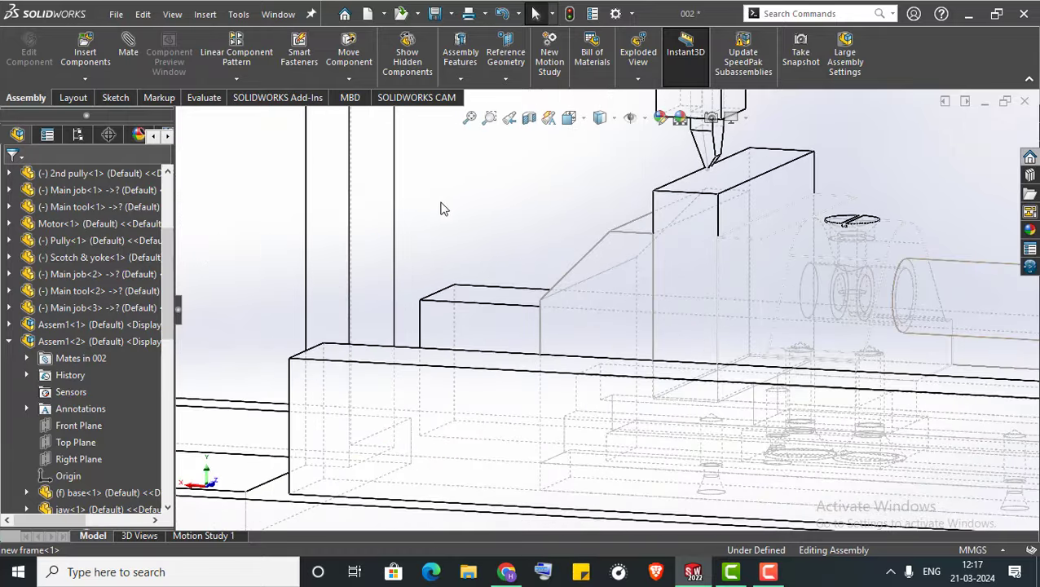
left_click(612, 123)
left_click(603, 140)
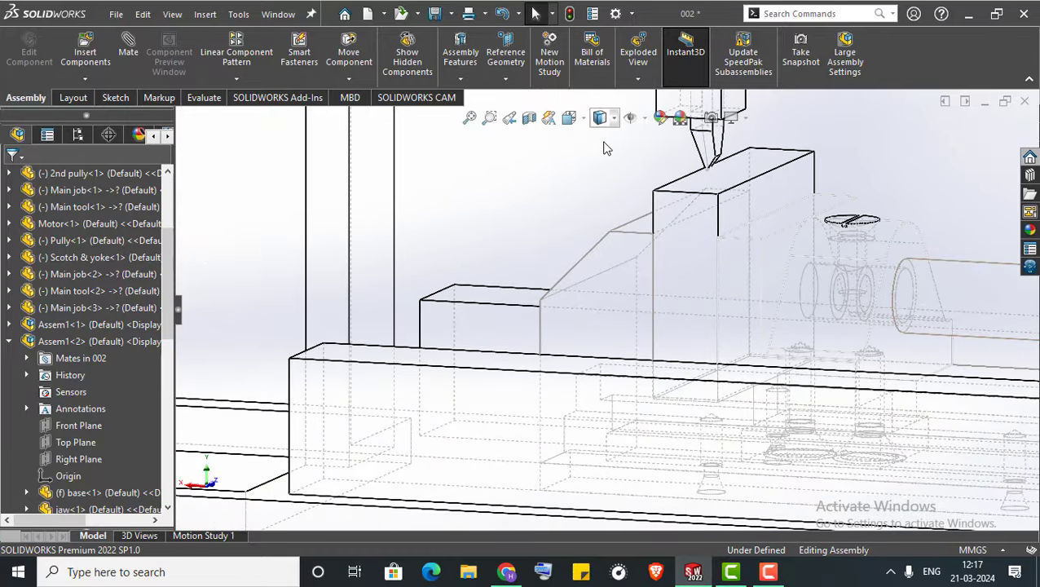
key("ctrl+1")
scroll(660, 229, "down", 5)
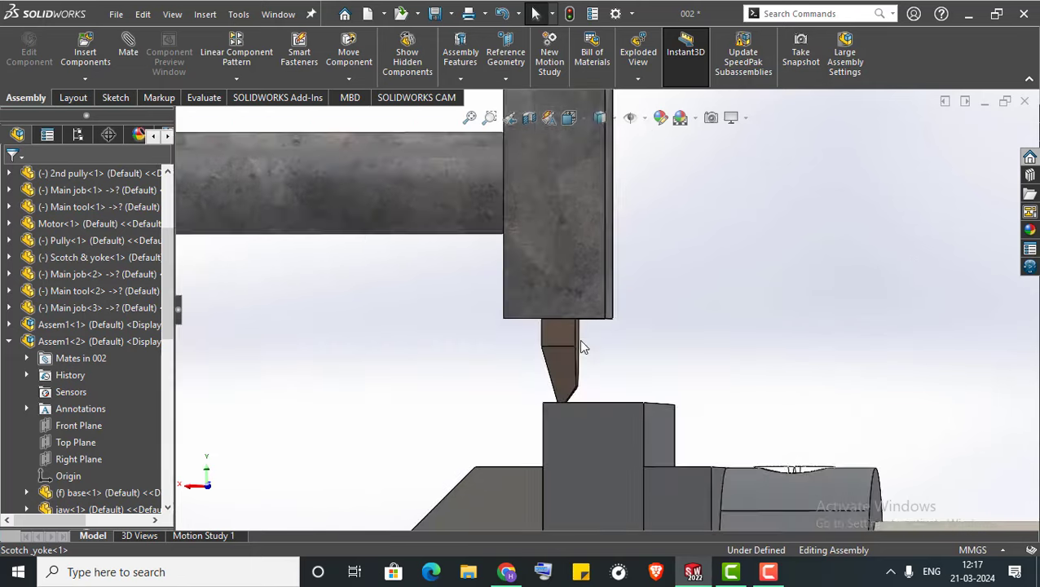
mouse_move(578, 339)
middle_mouse_down()
mouse_move(598, 352)
mouse_move(588, 339)
middle_mouse_up()
key("space")
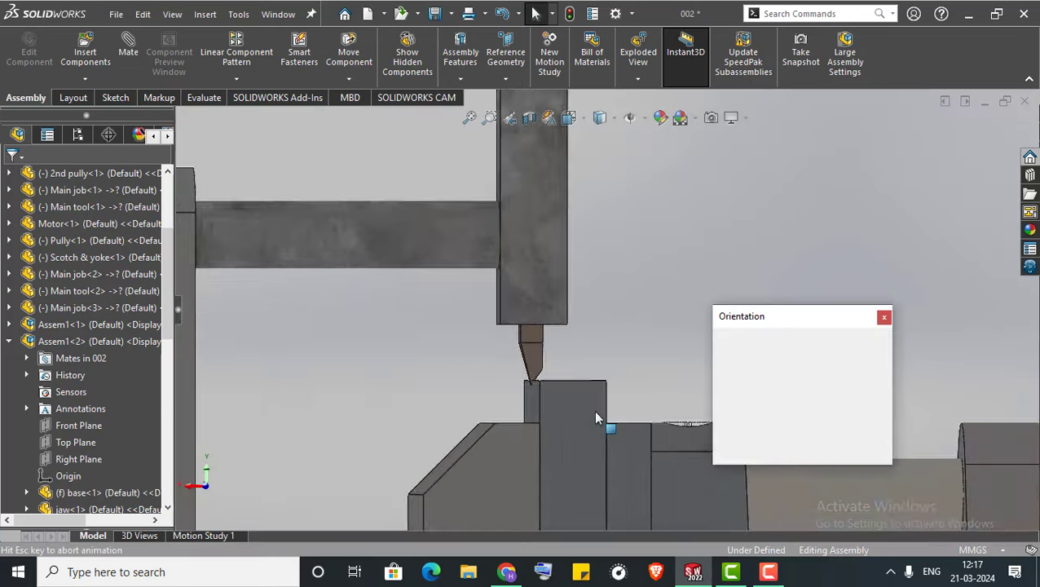
left_click(464, 405)
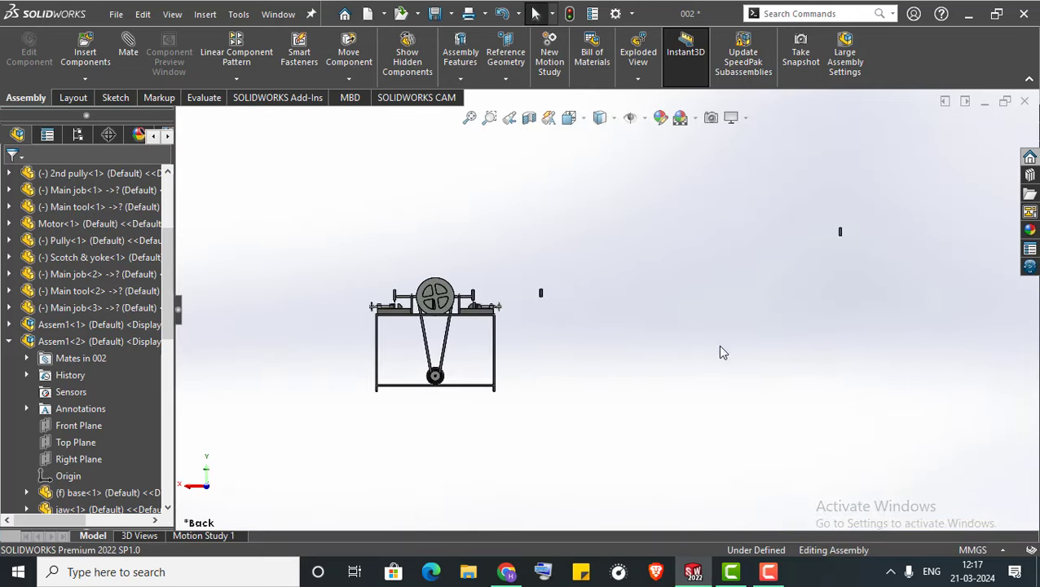
scroll(717, 345, "down", 3)
scroll(534, 296, "down", 3)
scroll(533, 297, "down", 2)
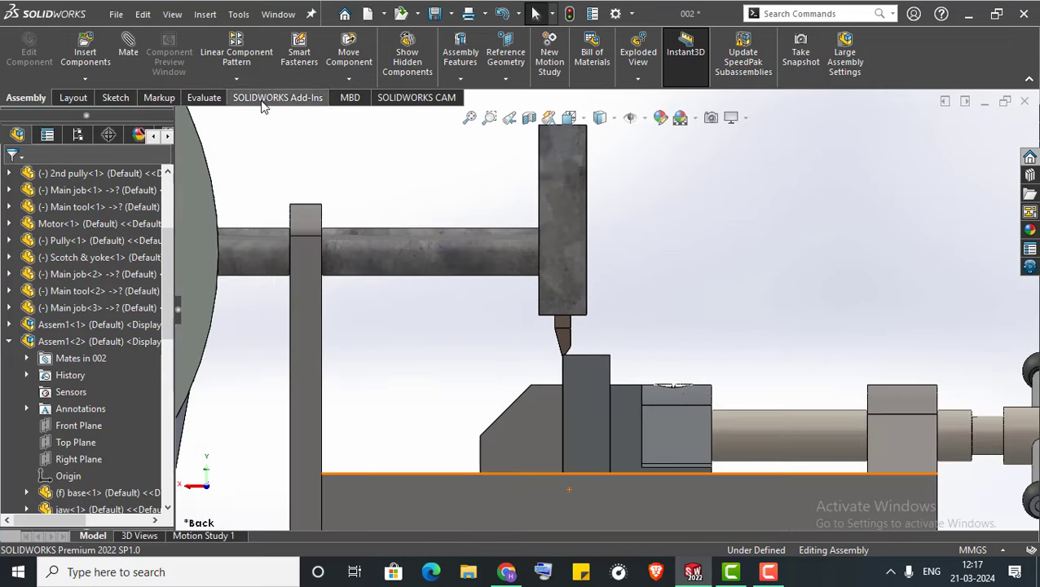
Add a 13 mm Distance mate between the ram underside and the Main job top face
left_click(140, 48)
scroll(592, 357, "down", 3)
mouse_move(573, 341)
middle_mouse_down()
mouse_move(538, 318)
mouse_move(574, 417)
middle_mouse_up()
left_click(501, 301)
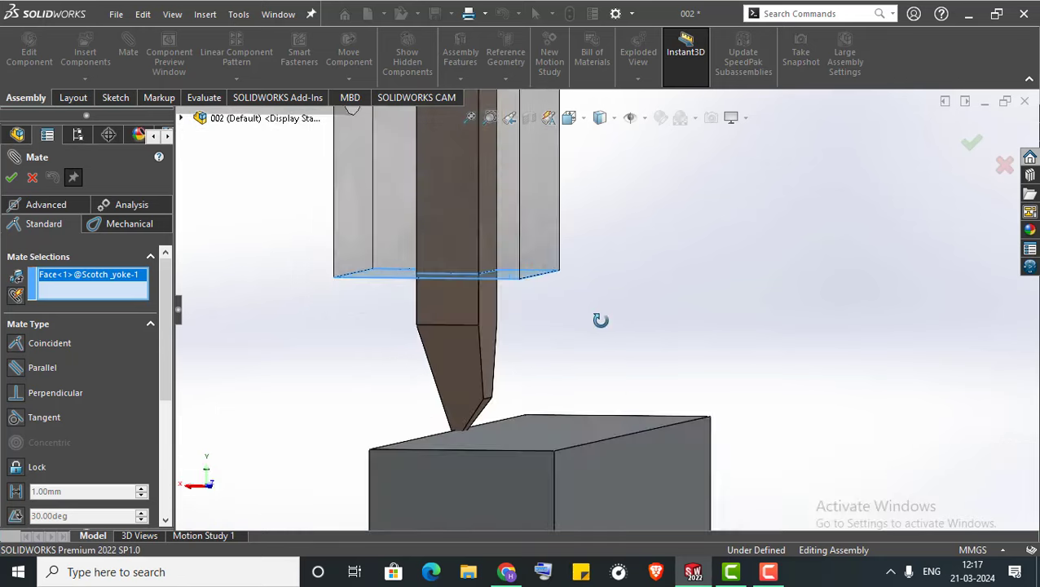
left_click(562, 412)
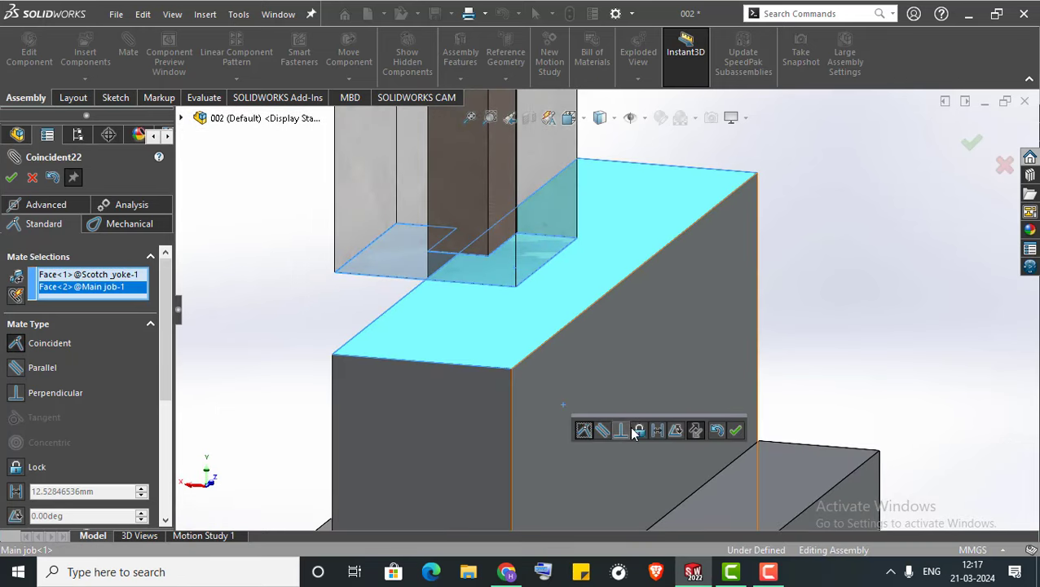
left_click(658, 430)
type("13")
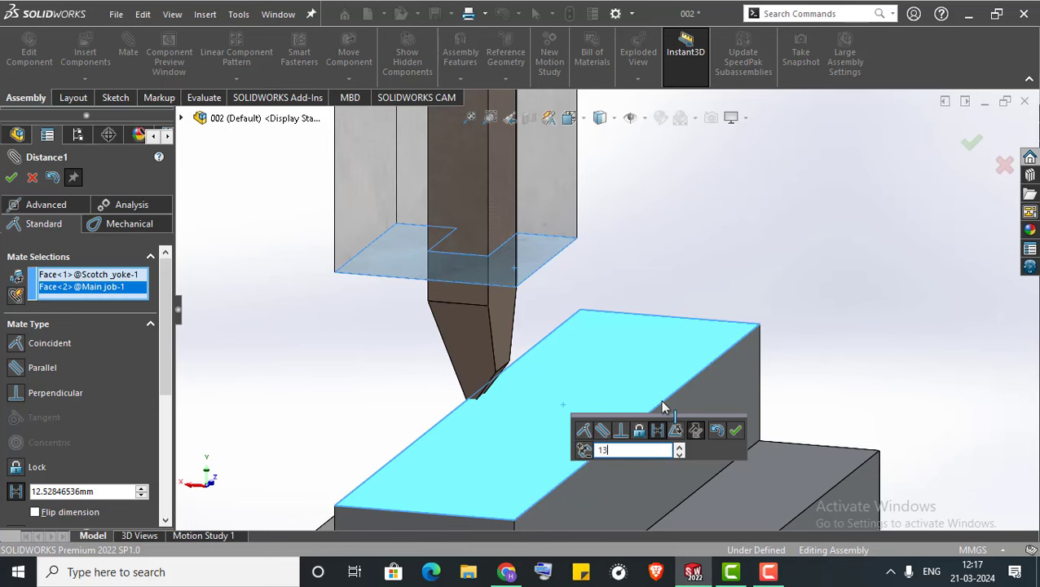
key("Return")
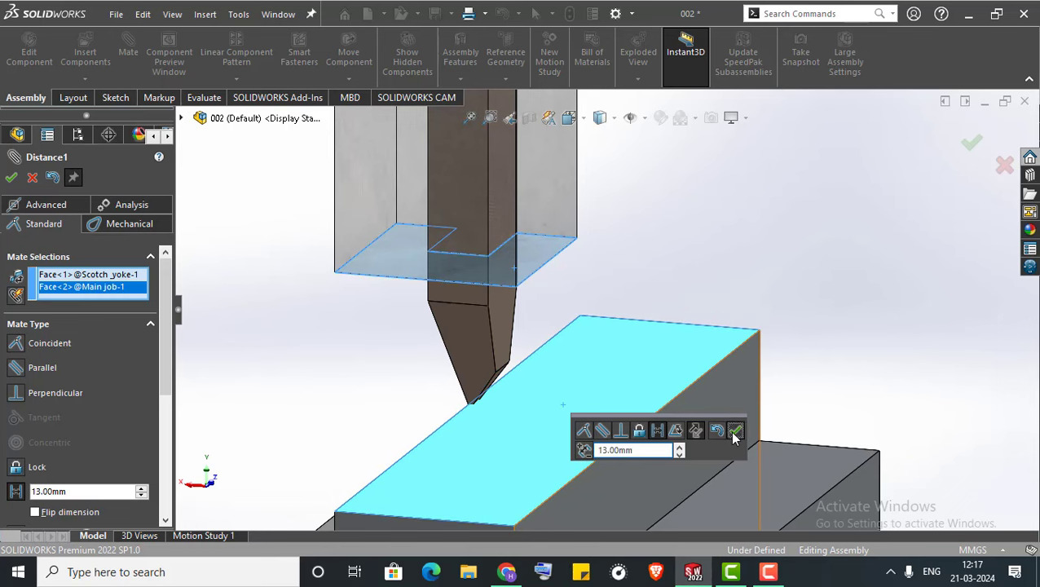
left_click(733, 437)
scroll(652, 375, "up", 3)
scroll(652, 375, "up", 4)
scroll(650, 368, "up", 3)
Mate a face of the second Main job workpiece coincident to the first vise's jaw face
scroll(575, 404, "up", 3)
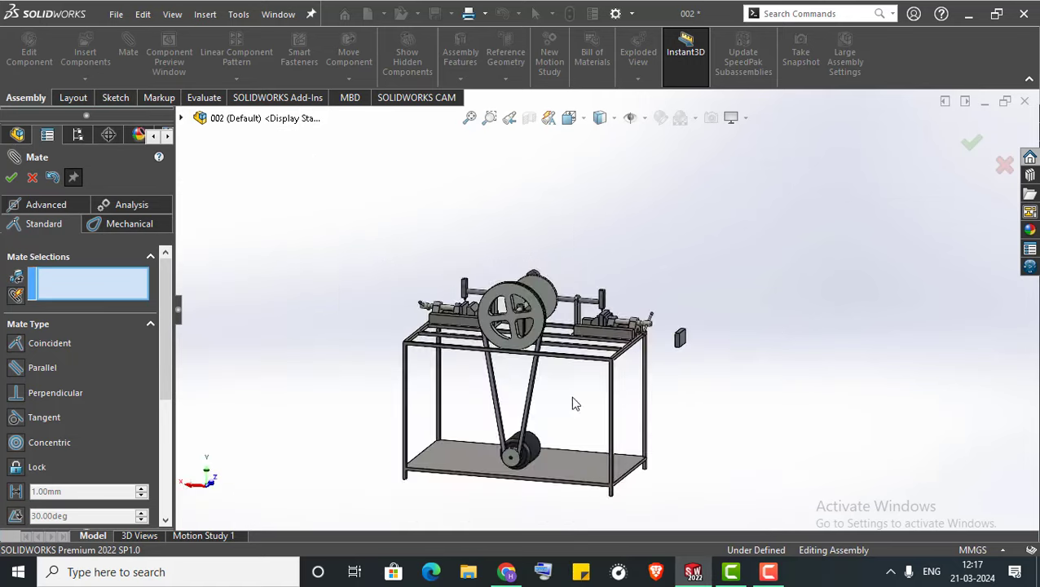
middle_click_drag(575, 404, 600, 424)
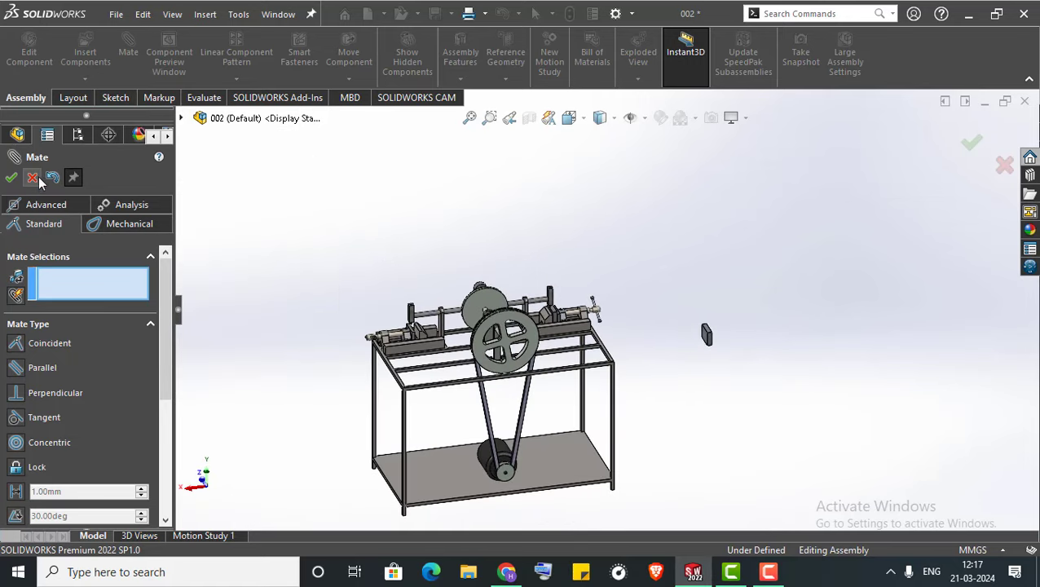
scroll(684, 331, "down", 3)
scroll(685, 332, "down", 3)
left_click(684, 332)
scroll(684, 332, "up", 5)
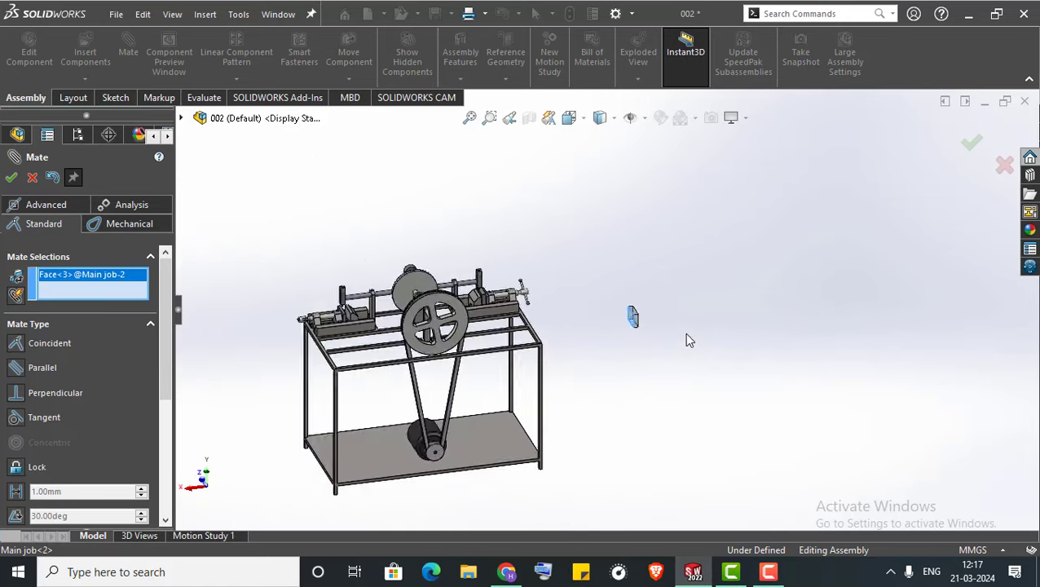
scroll(684, 332, "up", 3)
middle_click_drag(432, 393, 487, 265)
scroll(487, 266, "down", 3)
scroll(488, 266, "down", 4)
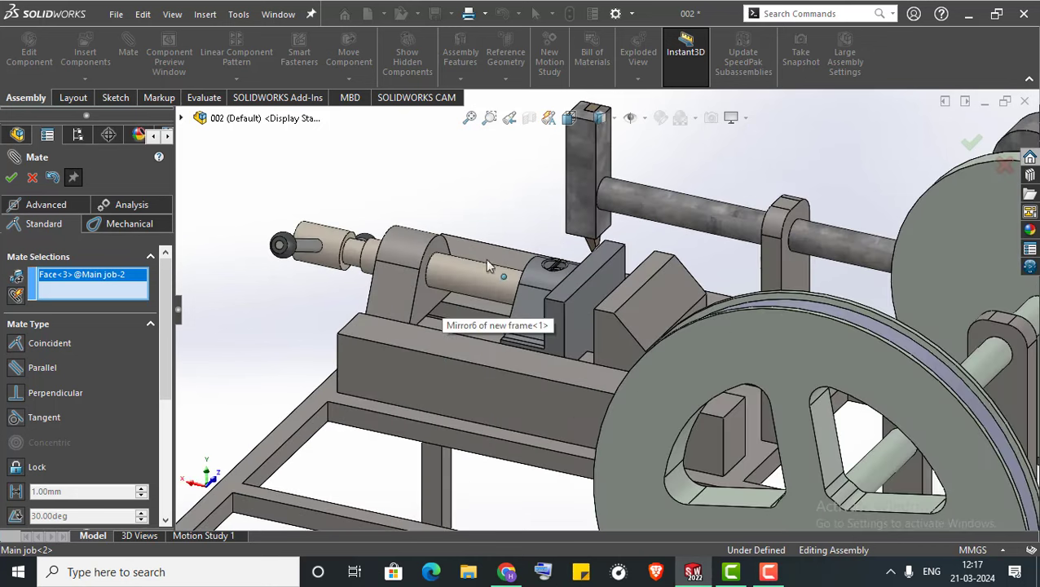
left_click(583, 300)
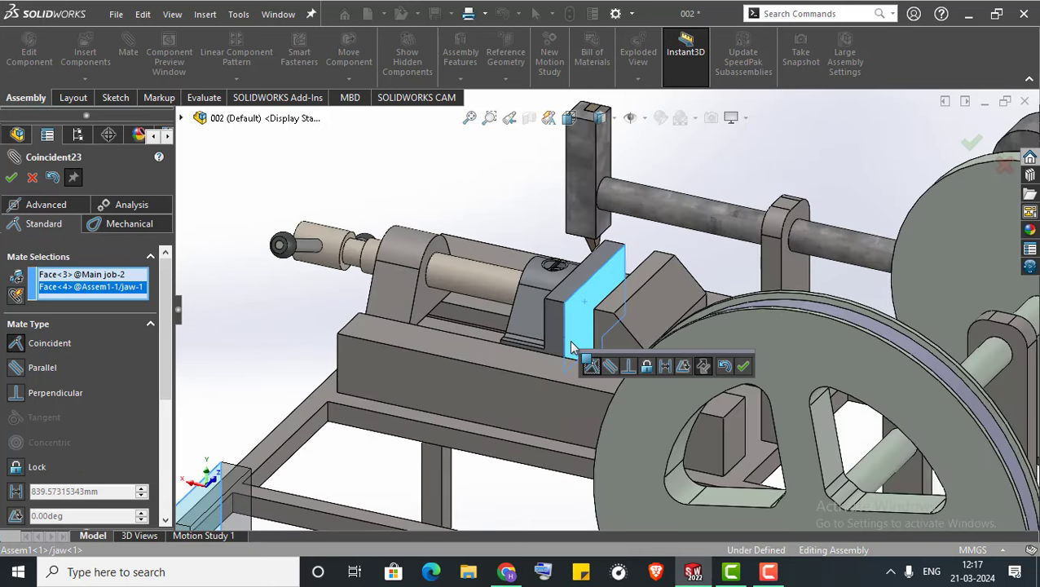
left_click(742, 368)
Mate a side face of the first workpiece coincident against its vise jaw face
scroll(734, 375, "up", 5)
scroll(599, 412, "up", 1)
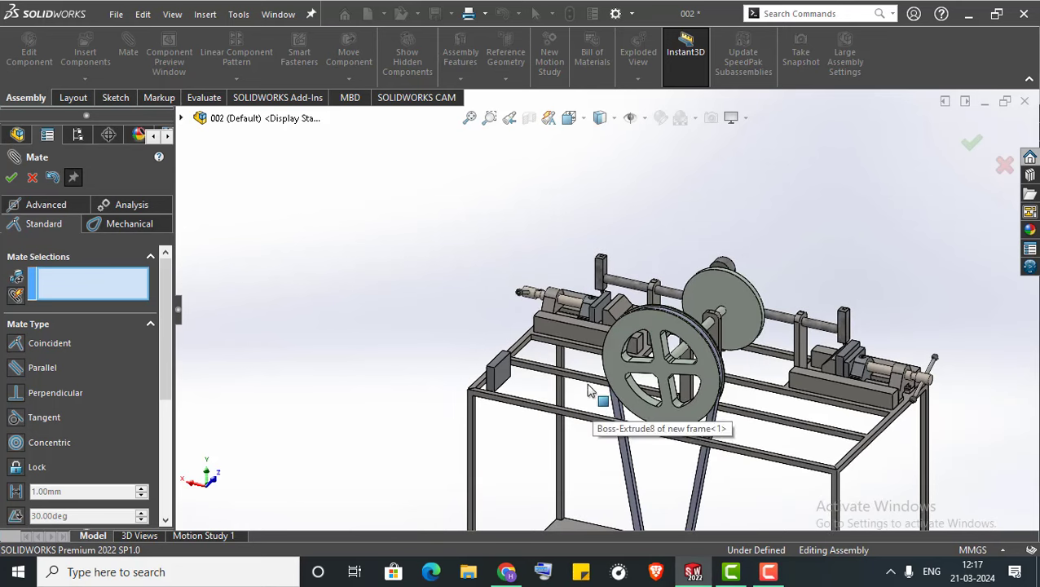
scroll(884, 418, "down", 2)
scroll(834, 434, "down", 3)
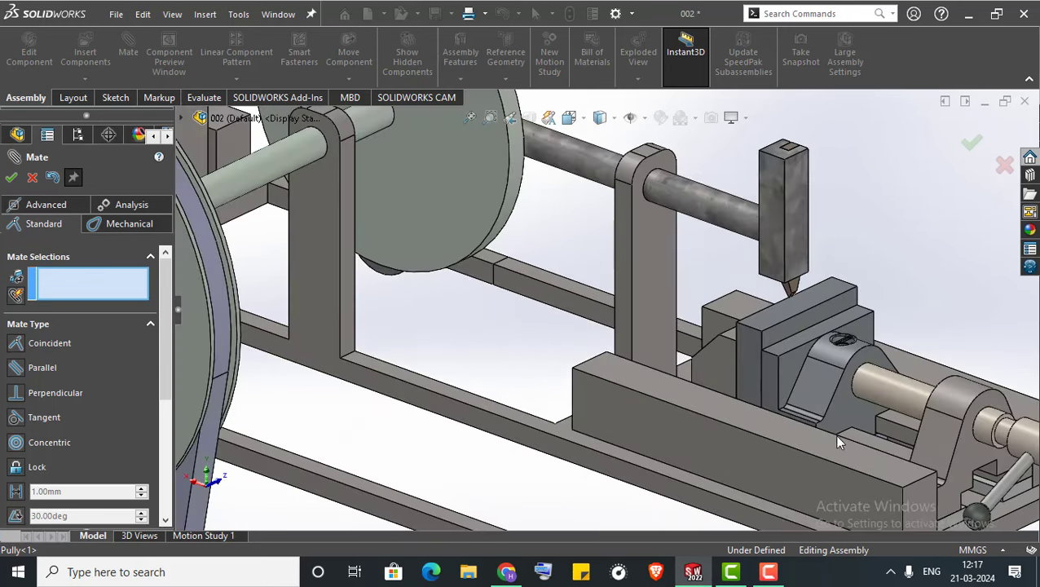
scroll(737, 336, "down", 2)
scroll(667, 337, "down", 2)
left_click(667, 336)
left_click(699, 321)
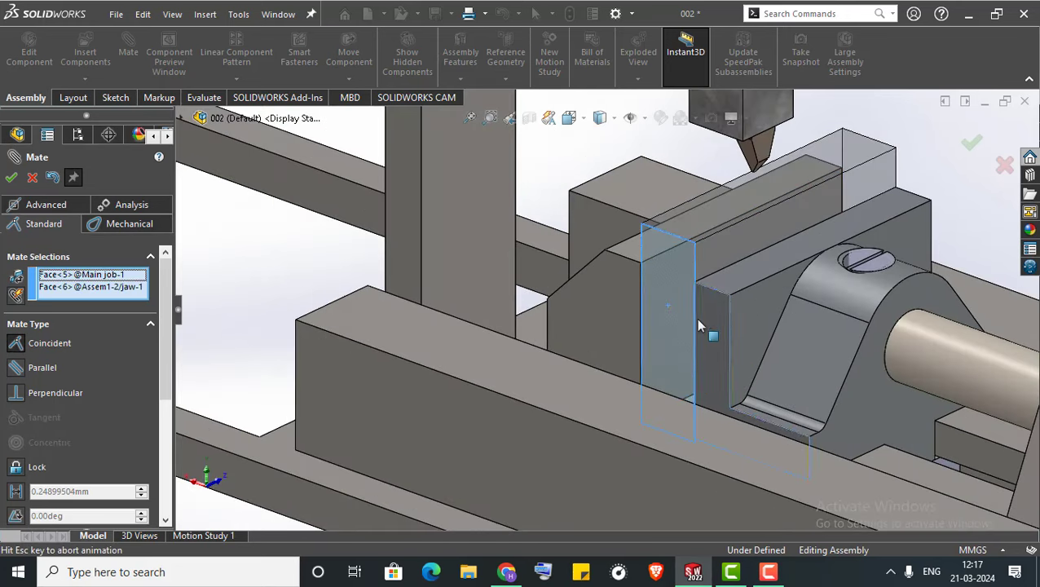
key("Return")
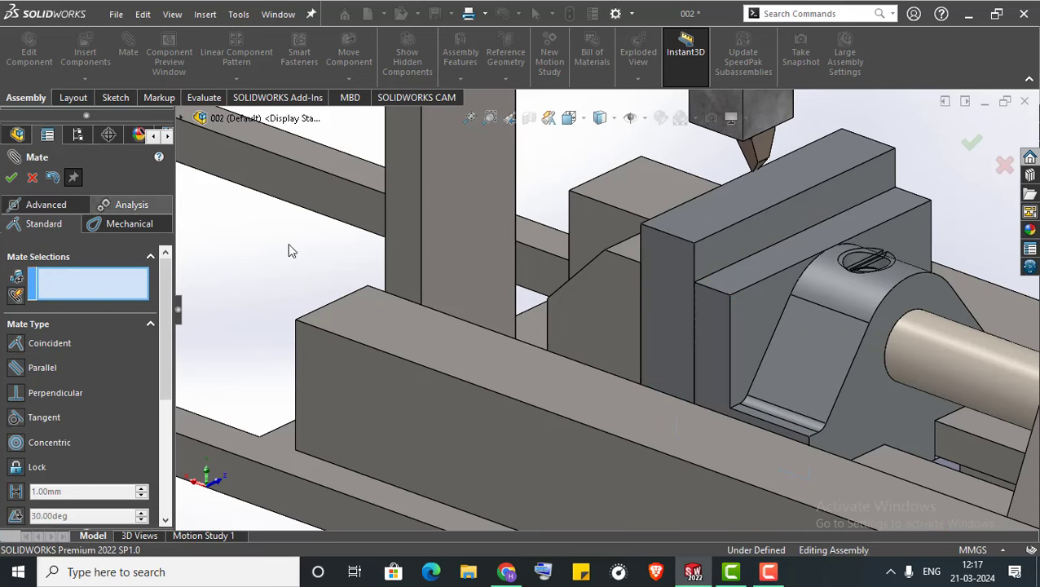
Clamp the loose block by mating its side face coincident to the vise jaw
scroll(505, 267, "up", 3)
scroll(506, 311, "up", 3)
scroll(420, 295, "down", 2)
scroll(608, 320, "down", 3)
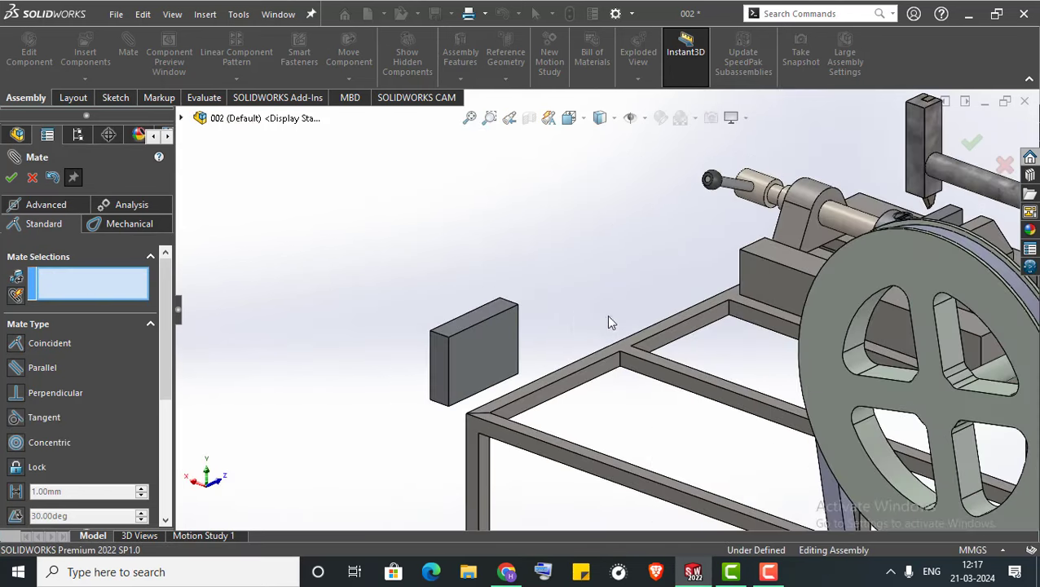
scroll(610, 350, "down", 1)
middle_click_drag(610, 356, 583, 380)
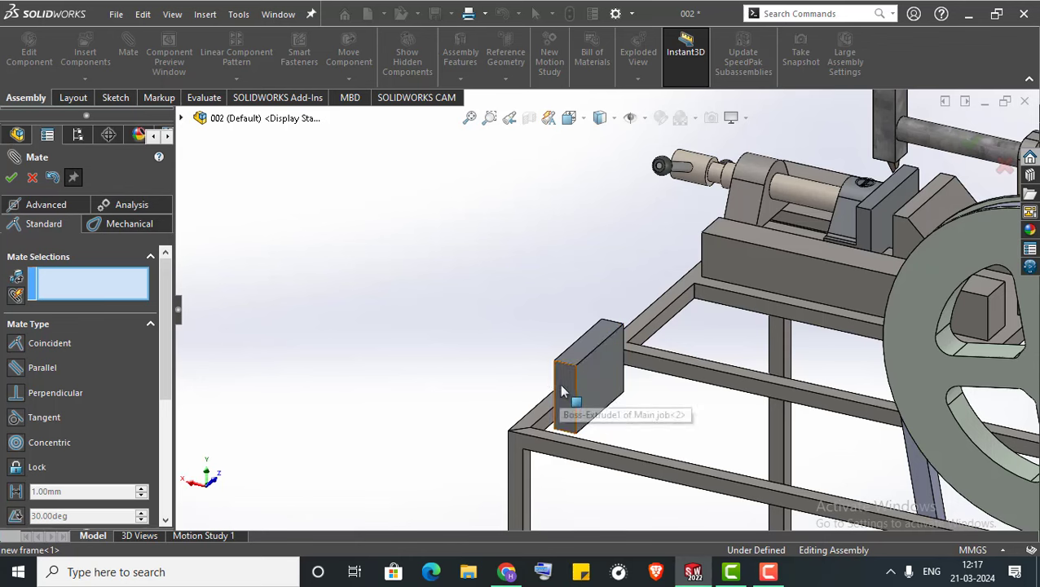
left_click(560, 392)
left_click(864, 223)
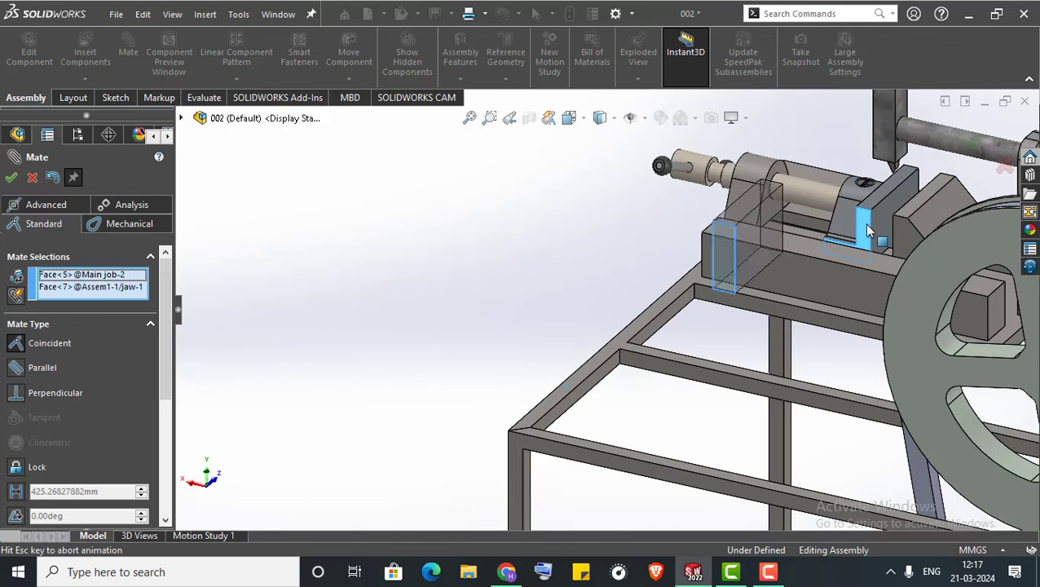
left_click(1021, 206)
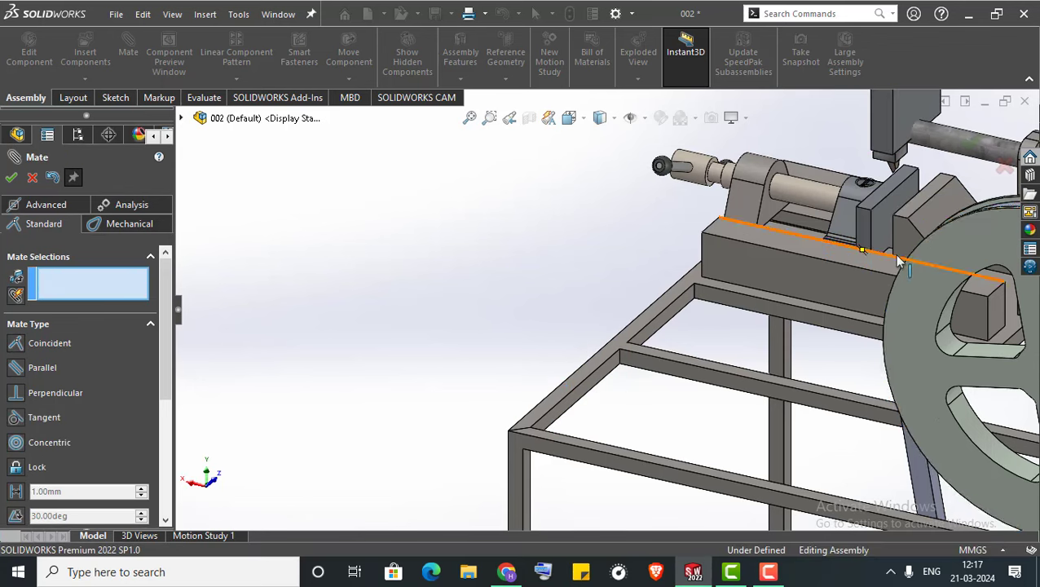
Switch the model to the back view to inspect the clamped workpieces
middle_click_drag(837, 285, 701, 319)
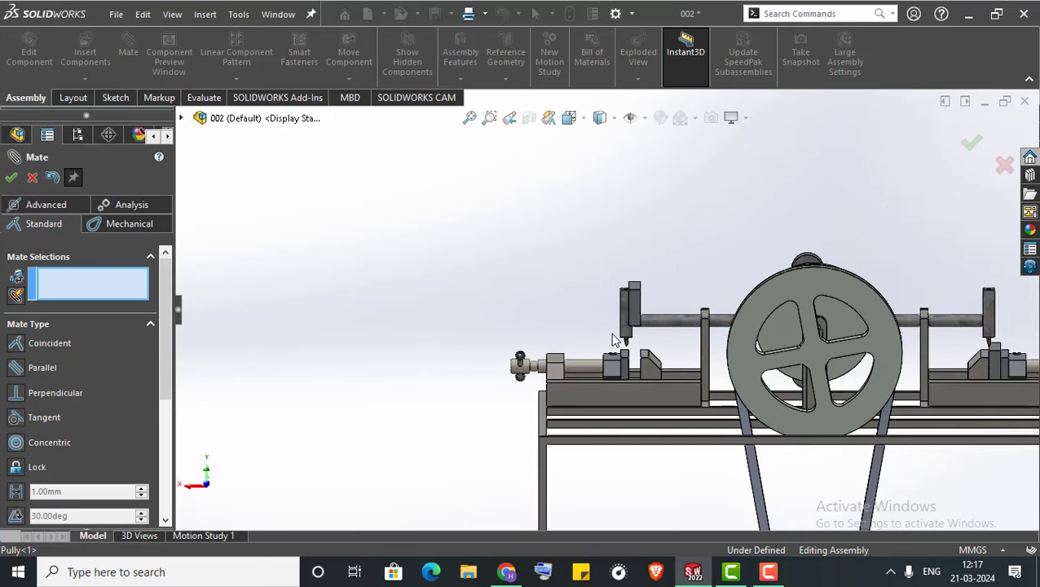
key("space")
left_click(512, 386)
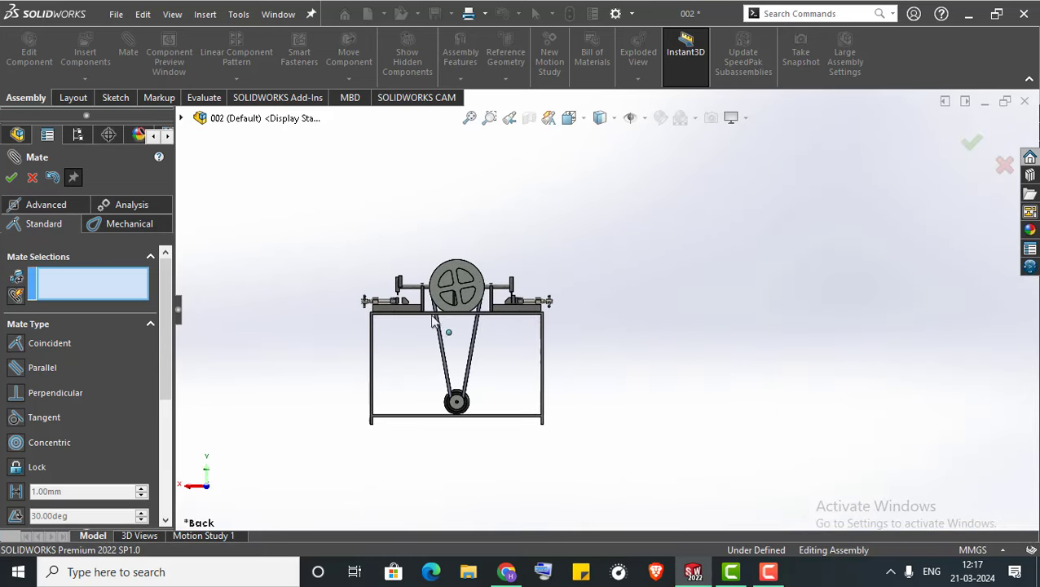
scroll(789, 277, "up", 4)
scroll(755, 250, "down", 4)
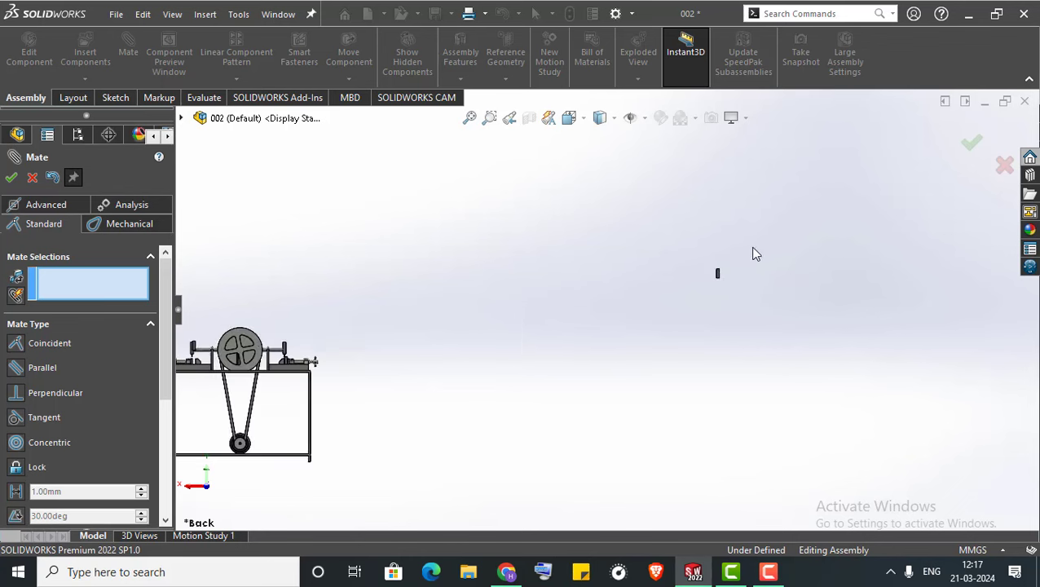
scroll(717, 269, "down", 4)
left_click_drag(693, 290, 615, 359)
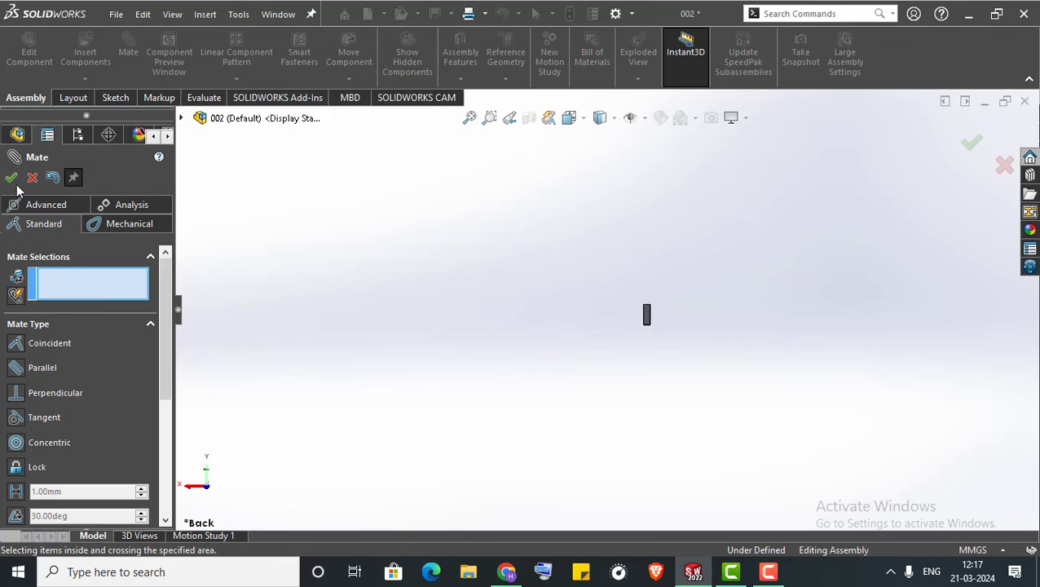
Delete the spare Main job<3> workpiece from the assembly
key("Escape")
key("Delete")
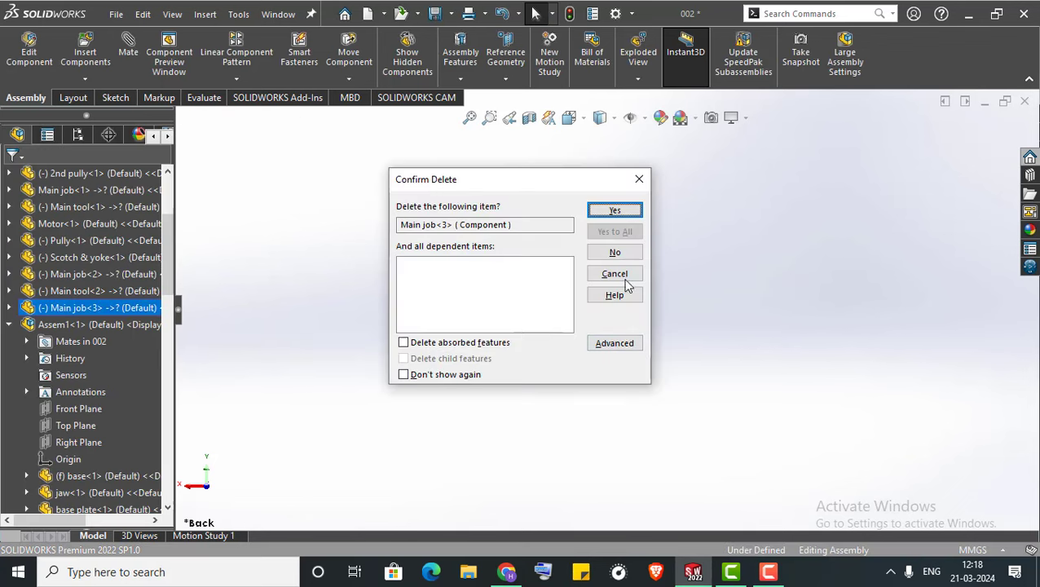
left_click(607, 215)
Drag Main job<2> down into the vise
scroll(398, 346, "down", 2)
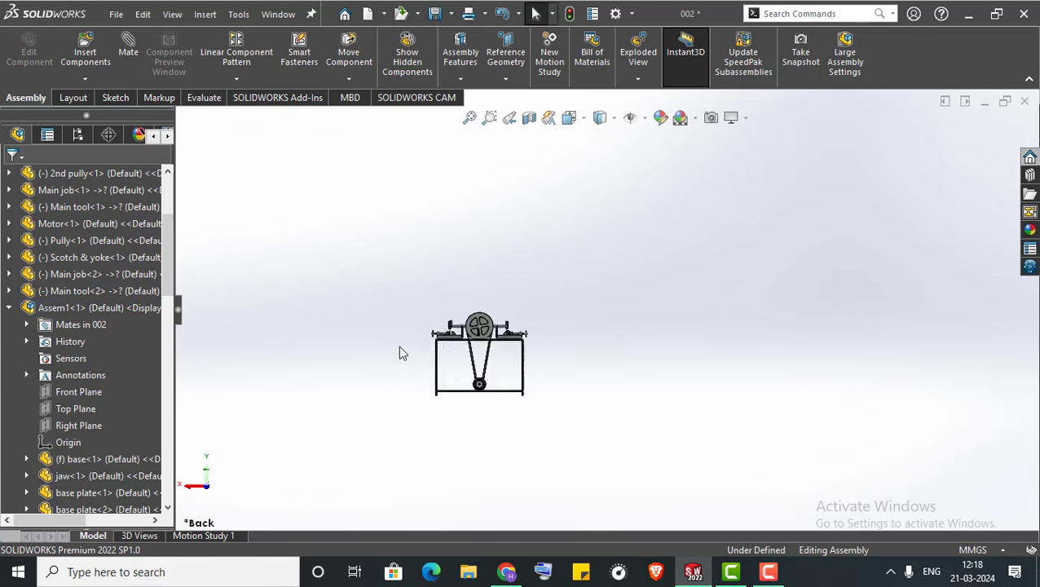
scroll(476, 343, "down", 3)
scroll(440, 323, "down", 4)
scroll(440, 324, "down", 3)
scroll(440, 326, "down", 3)
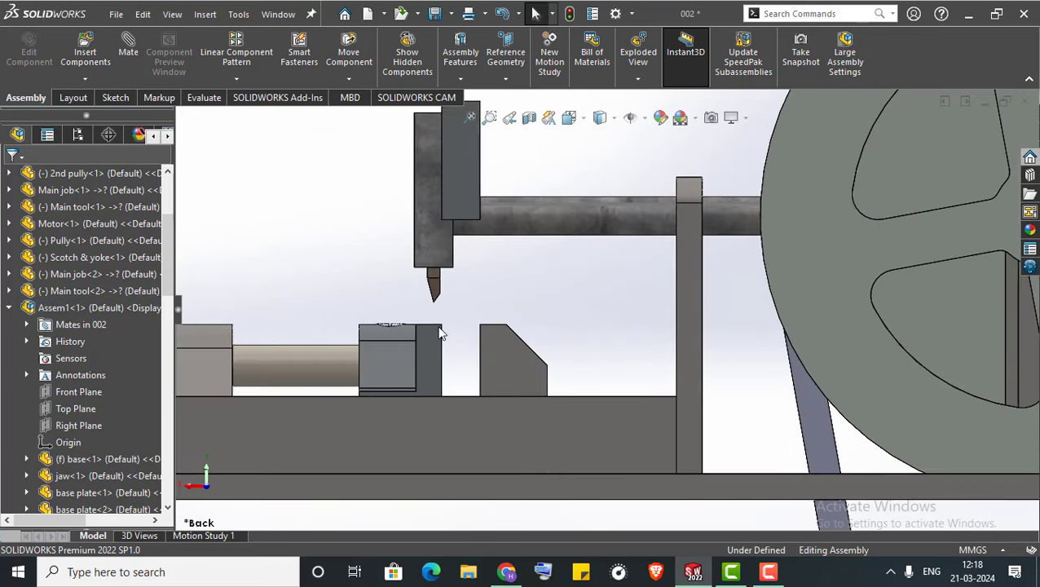
left_click_drag(459, 210, 456, 448)
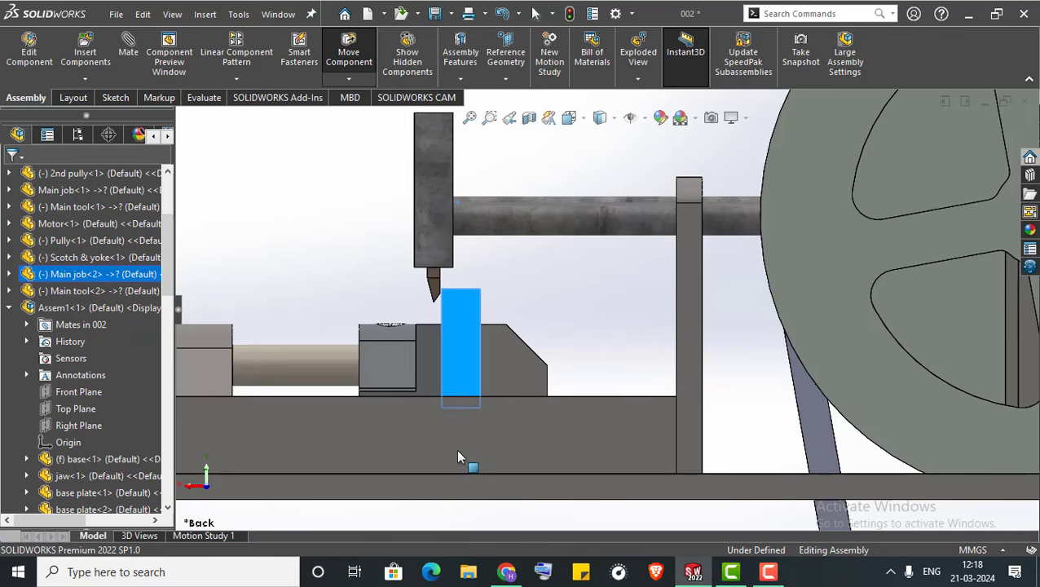
left_click(332, 316)
scroll(392, 319, "down", 3)
scroll(541, 325, "down", 2)
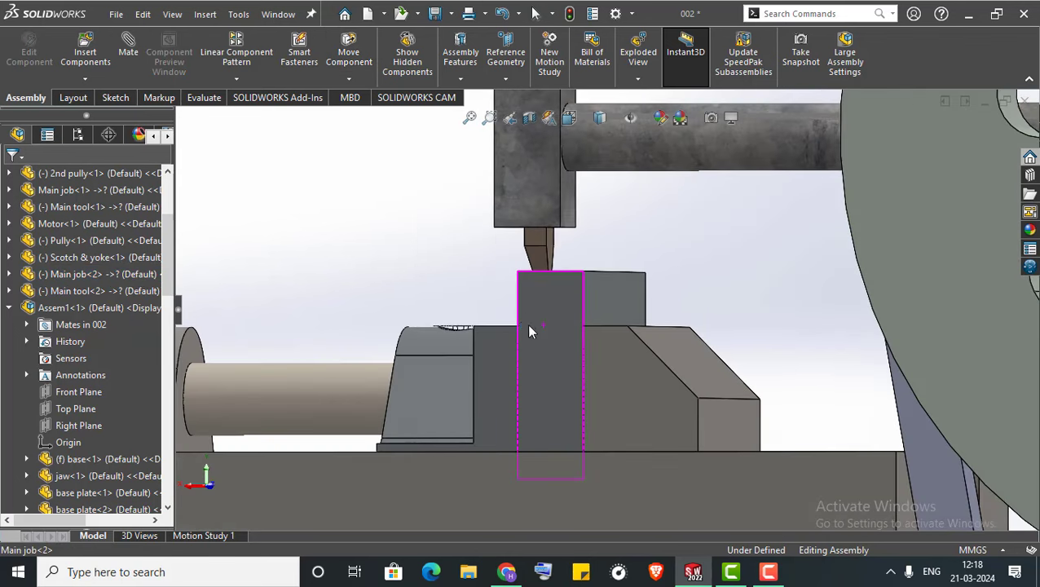
scroll(527, 323, "down", 3)
middle_click_drag(553, 269, 568, 237)
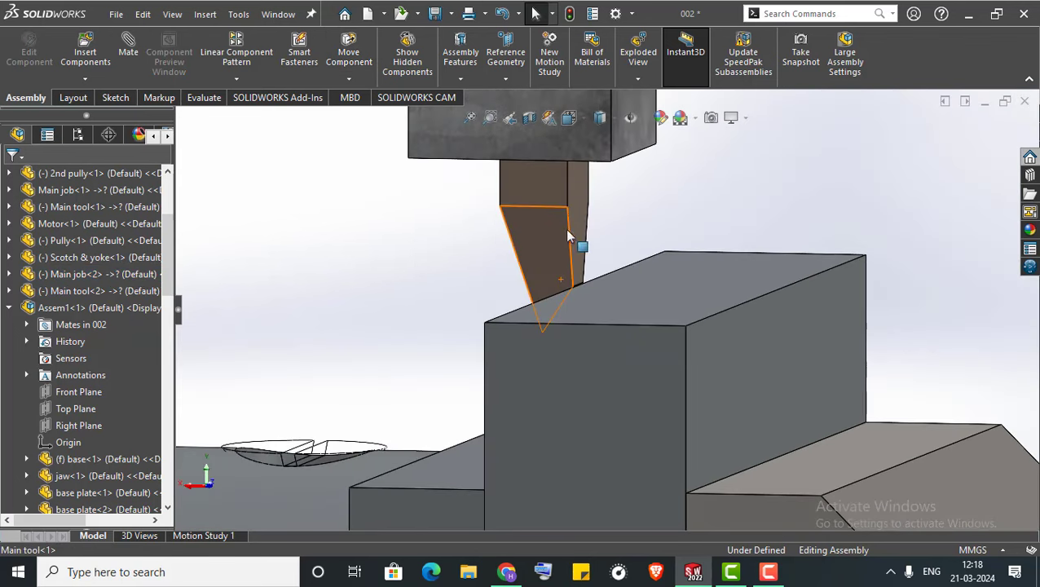
Add a 13 mm Distance mate between Main job<2>'s top face and the Scotch_yoke face
left_click(130, 51)
left_click(619, 294)
mouse_move(618, 294)
middle_mouse_down()
mouse_move(628, 252)
mouse_move(480, 170)
mouse_move(471, 256)
middle_mouse_up()
scroll(472, 256, "up", 5)
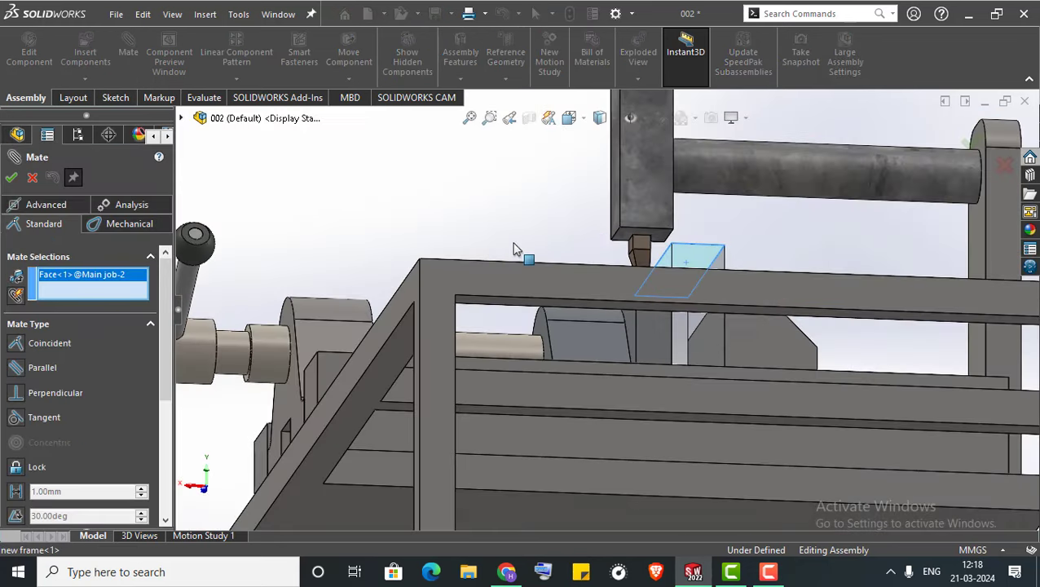
scroll(644, 269, "down", 4)
scroll(733, 317, "down", 3)
left_click(738, 326)
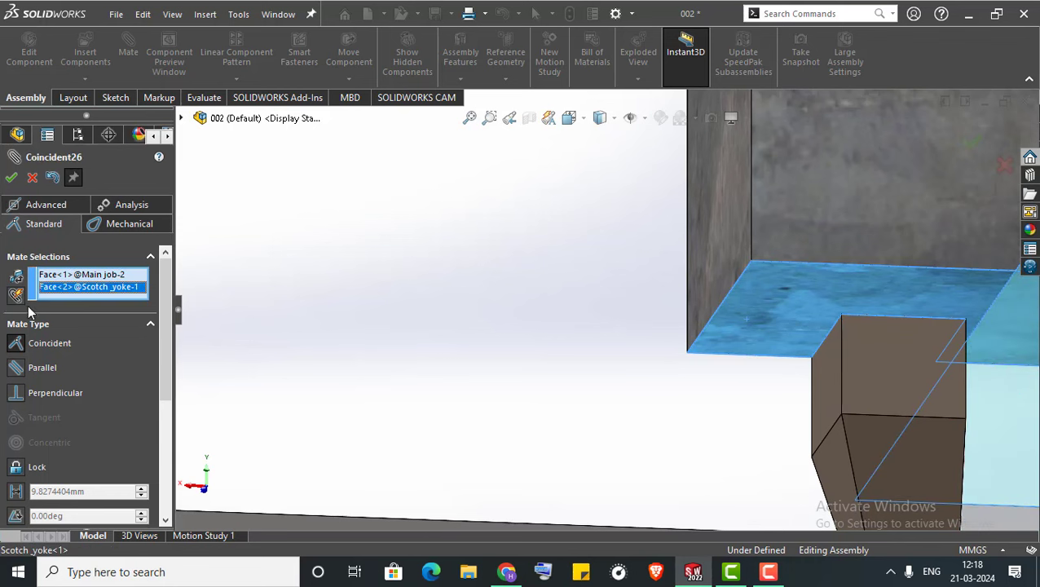
left_click(15, 492)
type("133")
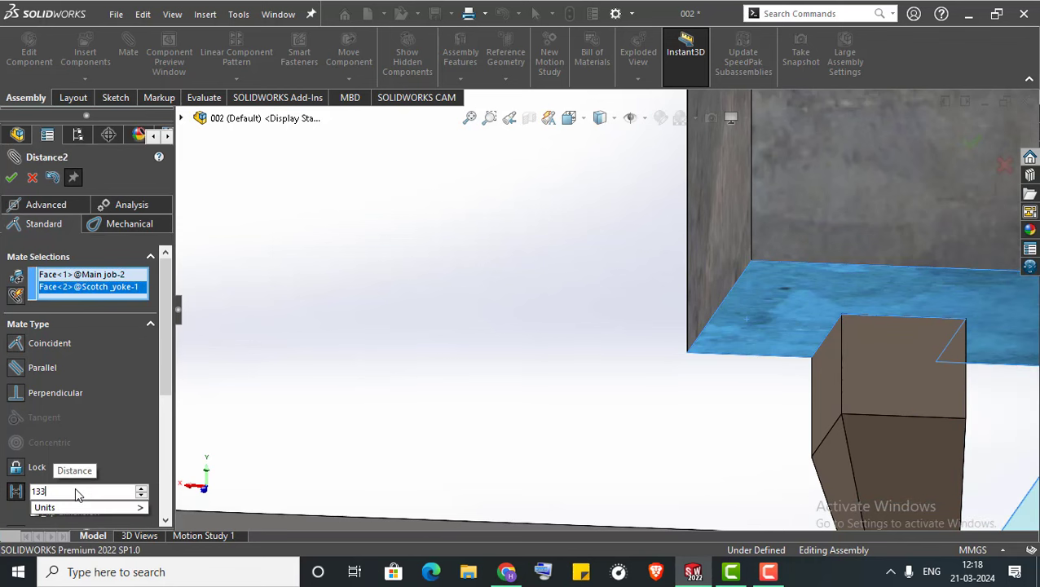
key("Return")
type("13")
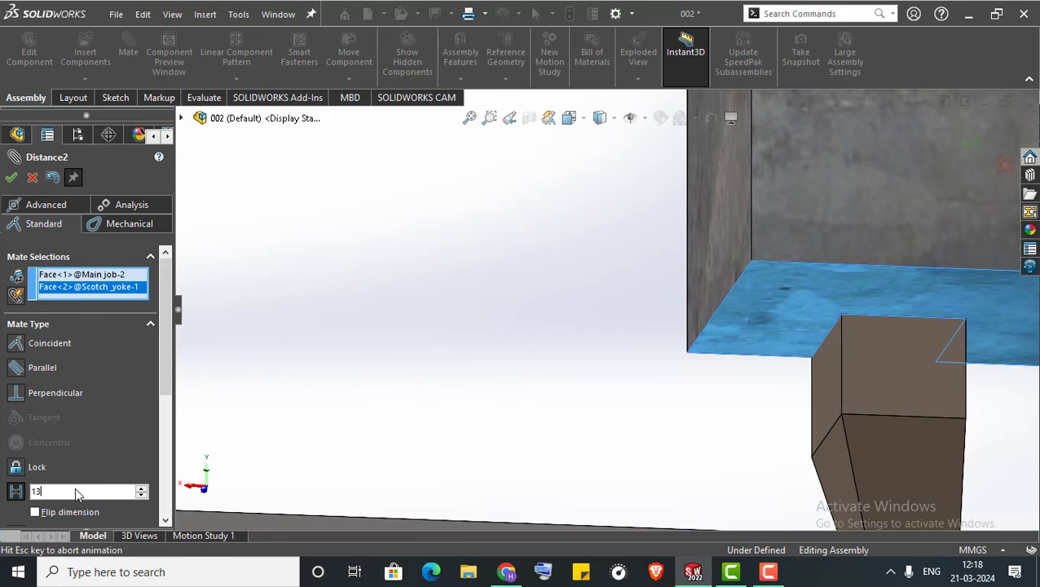
left_click(11, 177)
Close the mate setup and turn the shaft to test the scotch-yoke motion
scroll(307, 279, "up", 3)
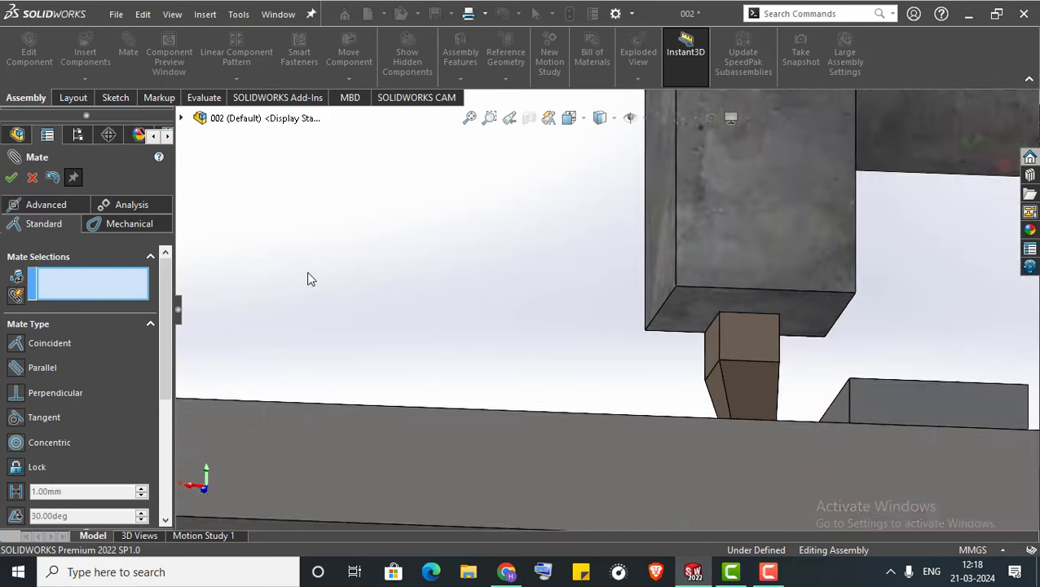
scroll(360, 276, "up", 3)
scroll(435, 240, "up", 2)
scroll(422, 281, "up", 3)
scroll(424, 291, "up", 3)
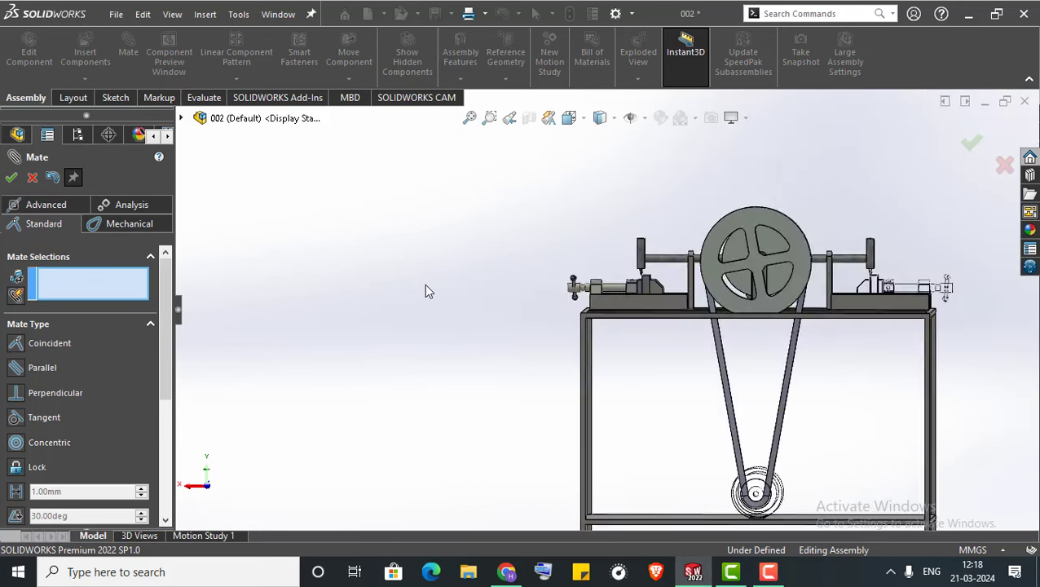
scroll(424, 290, "up", 2)
mouse_move(462, 292)
middle_mouse_down()
mouse_move(598, 333)
mouse_move(425, 289)
middle_mouse_up()
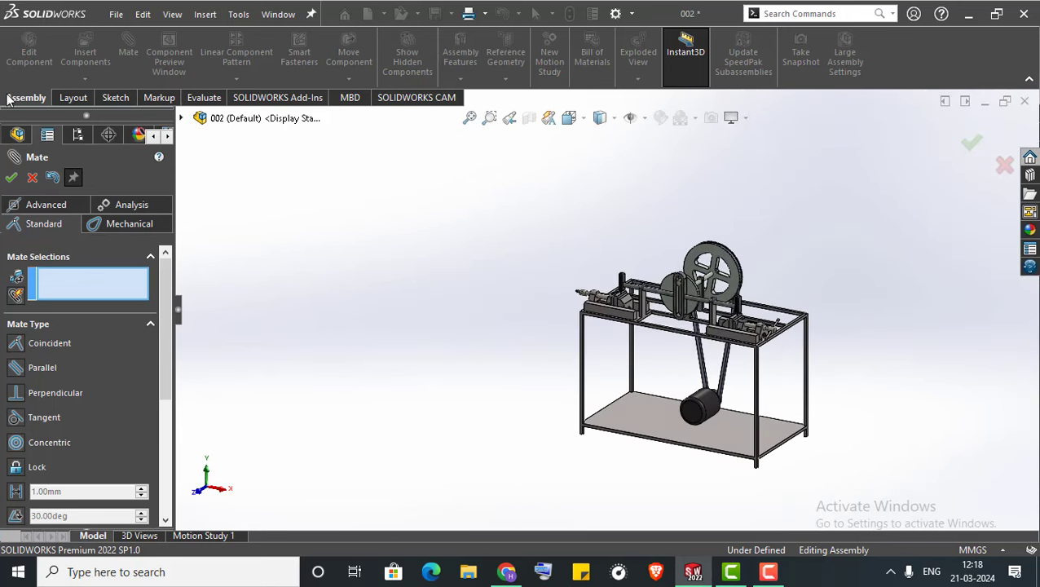
key("Escape")
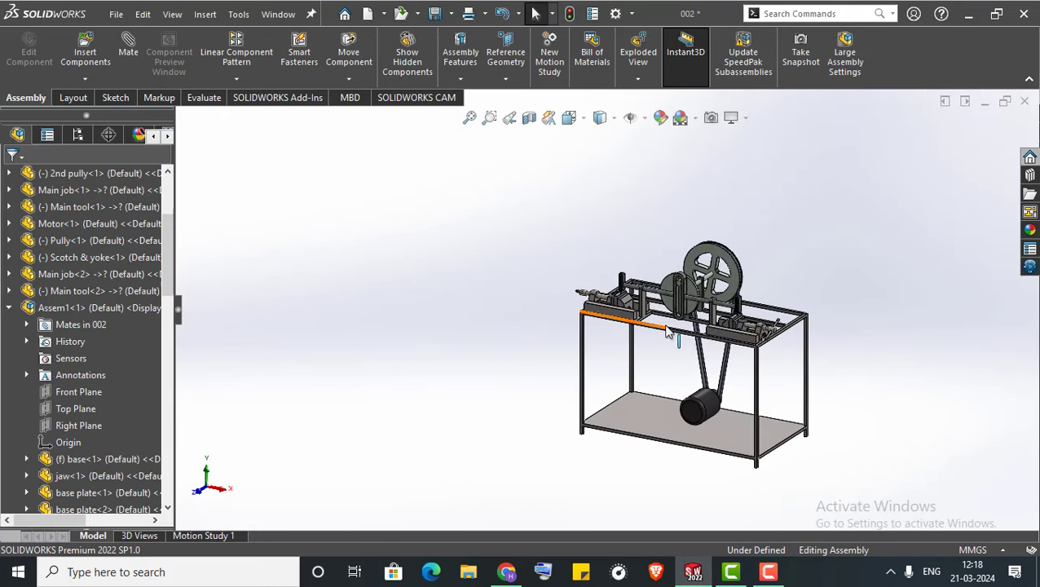
scroll(666, 330, "down", 2)
scroll(675, 300, "down", 3)
scroll(619, 313, "up", 1)
scroll(613, 312, "up", 2)
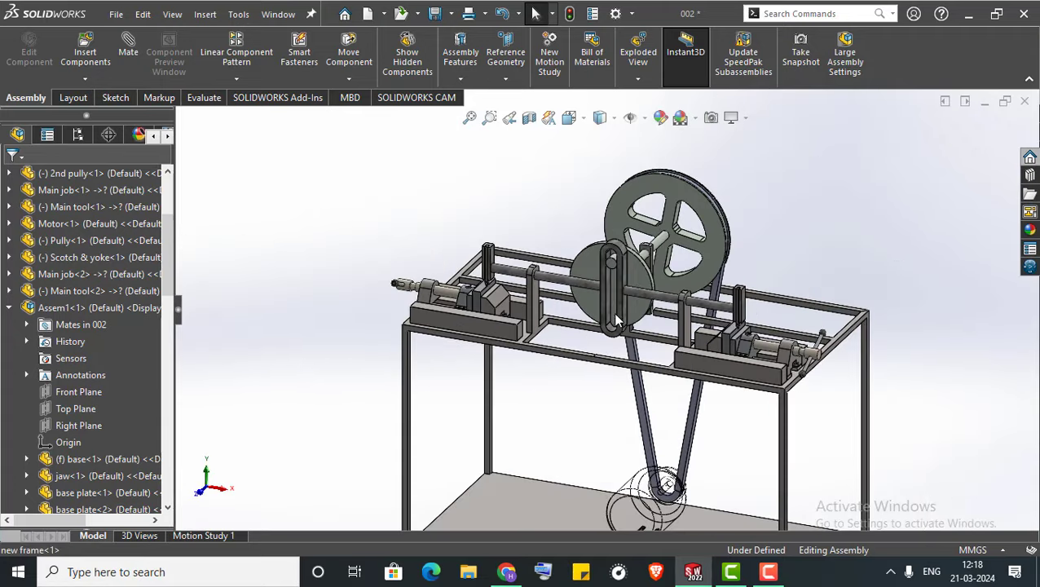
scroll(630, 283, "down", 1)
left_click(628, 310)
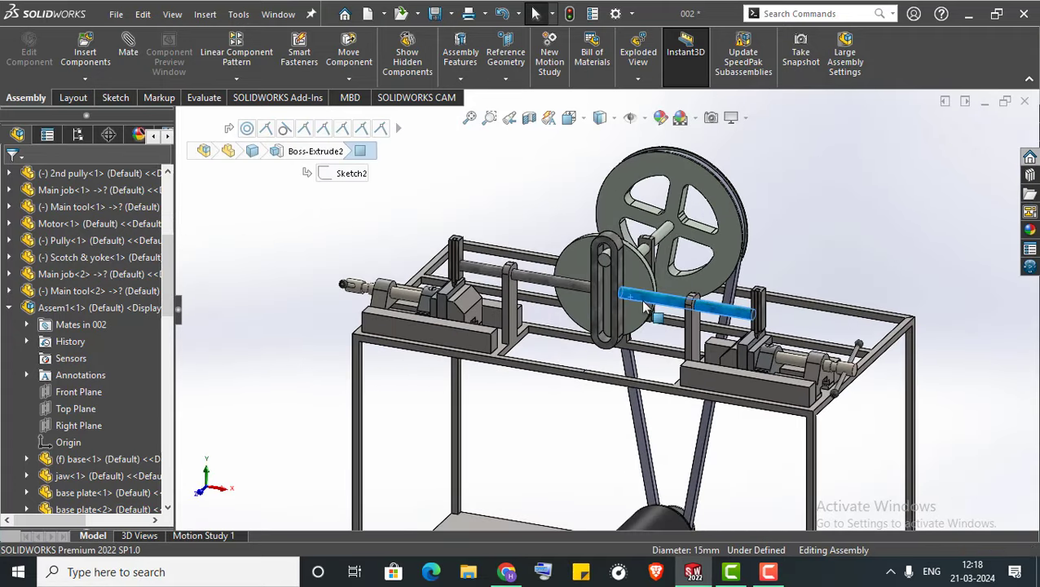
mouse_move(628, 310)
left_mouse_down()
mouse_move(652, 315)
mouse_move(644, 313)
left_mouse_up()
key("Escape")
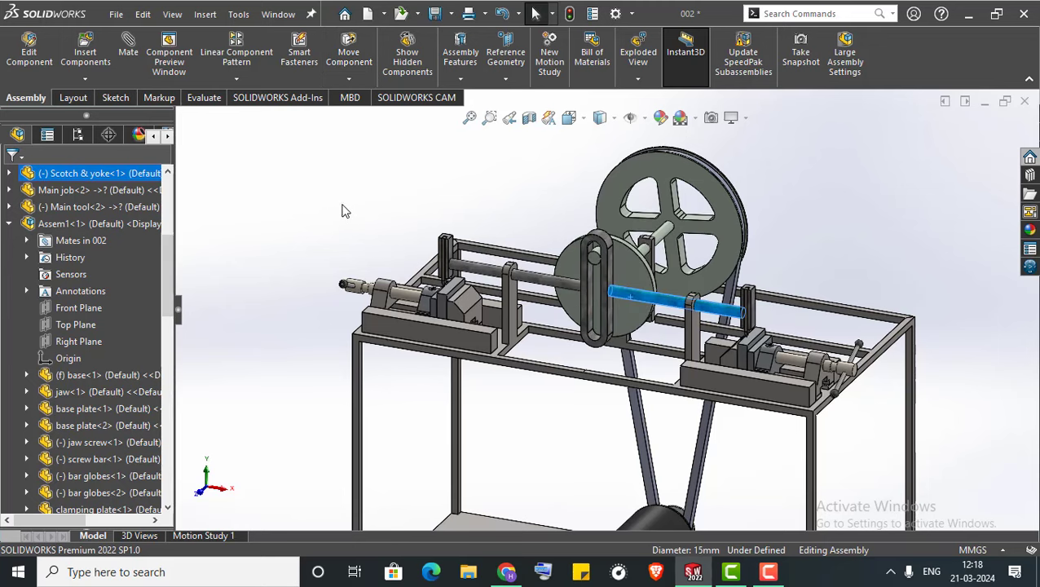
Fit the whole machine in view and show the SOLIDWORKS Add-Ins tools
key("f")
mouse_move(724, 417)
middle_mouse_down("ctrl")
mouse_move(715, 340)
mouse_move(385, 341)
middle_mouse_up("ctrl")
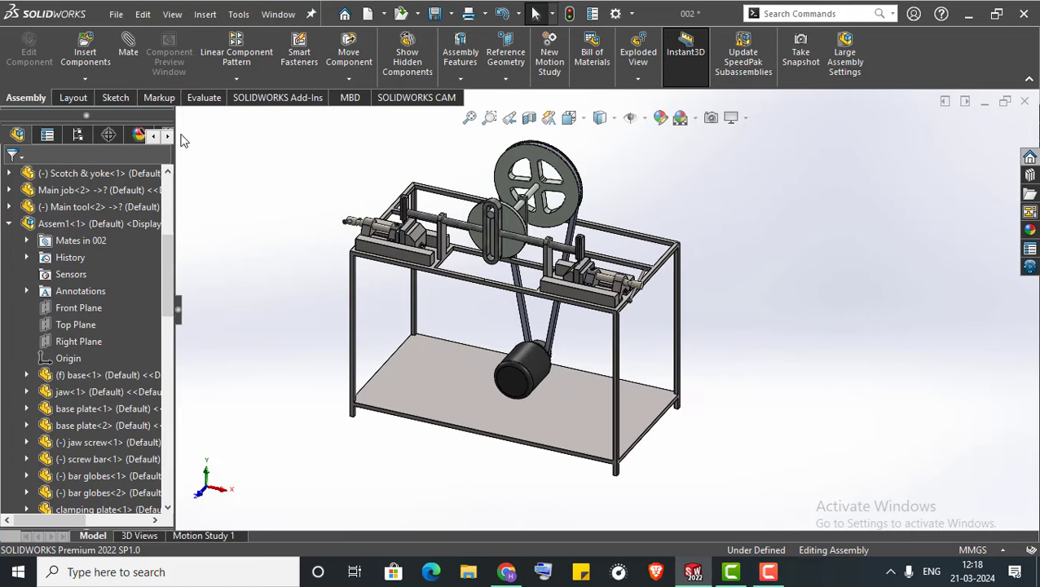
left_click(257, 101)
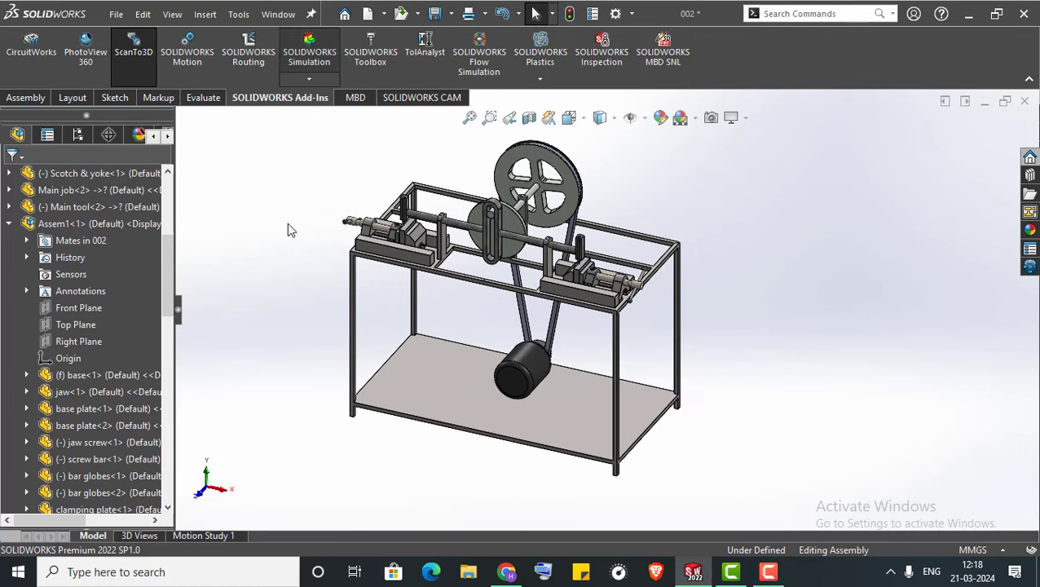
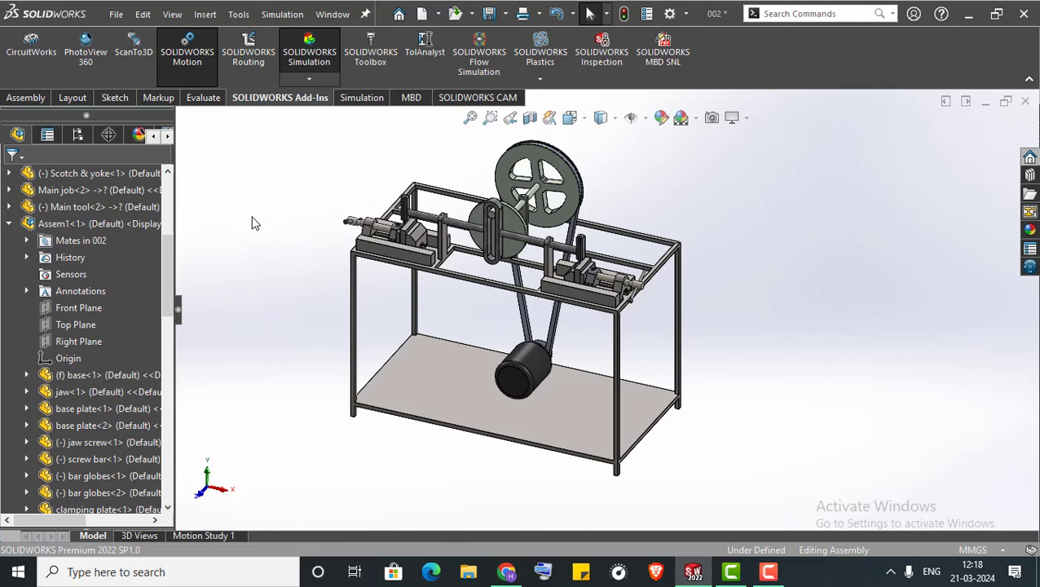
Make Motion Study 1 a Motion Analysis study and disable camera view key playback
left_click(203, 535)
left_click(45, 326)
left_click(36, 369)
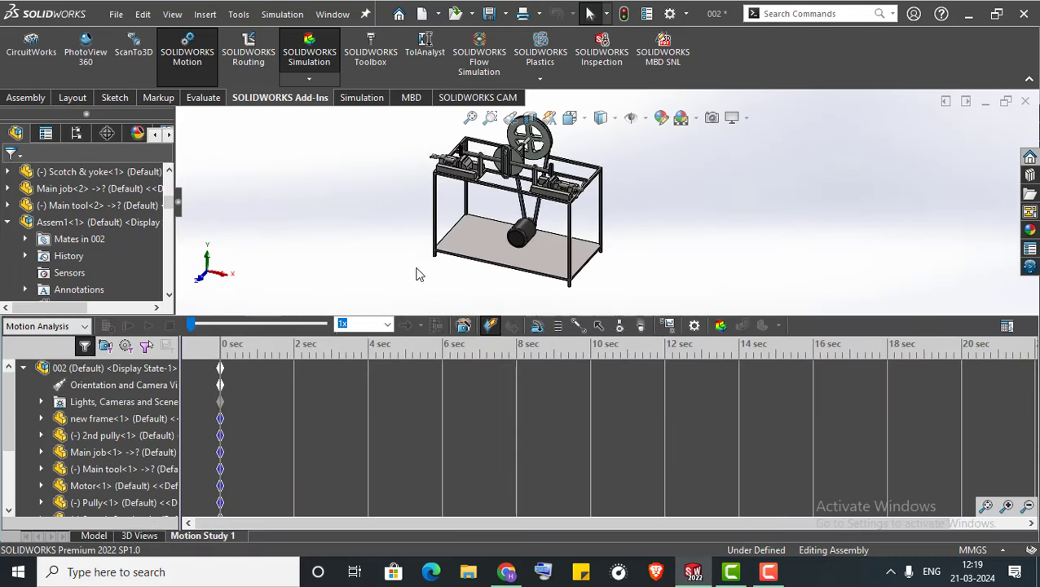
right_click(92, 384)
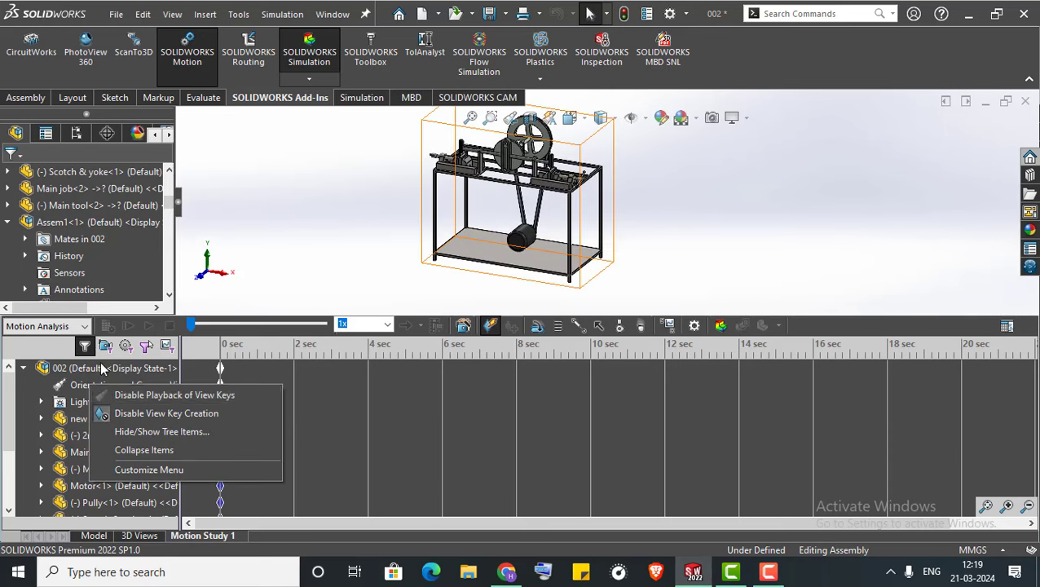
left_click(114, 396)
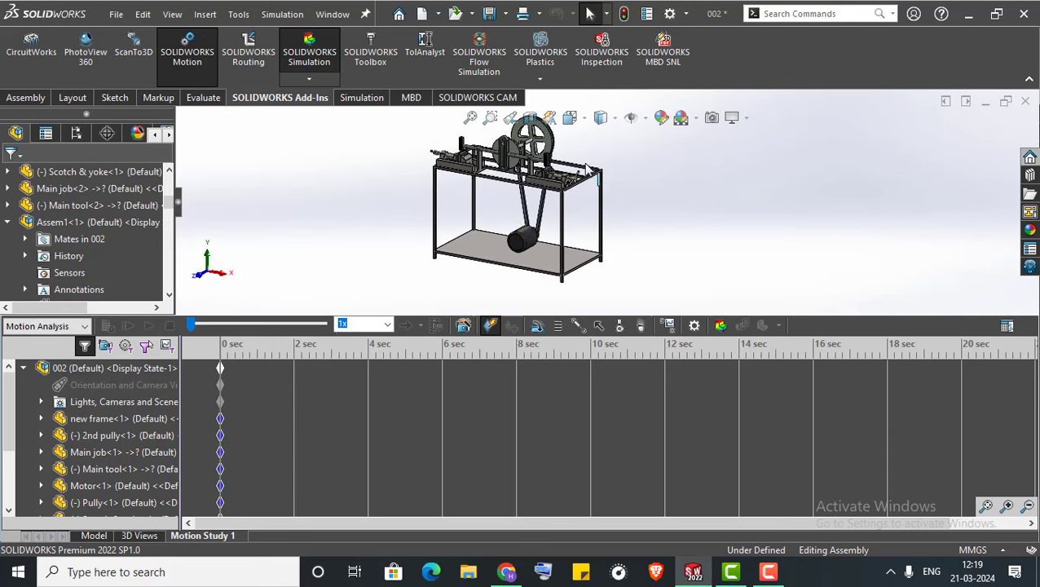
Orbit the machine to an angled top view and enlarge the model area over the timeline
scroll(554, 242, "down", 2)
mouse_move(554, 242)
middle_mouse_down()
mouse_move(529, 225)
mouse_move(471, 232)
middle_mouse_up()
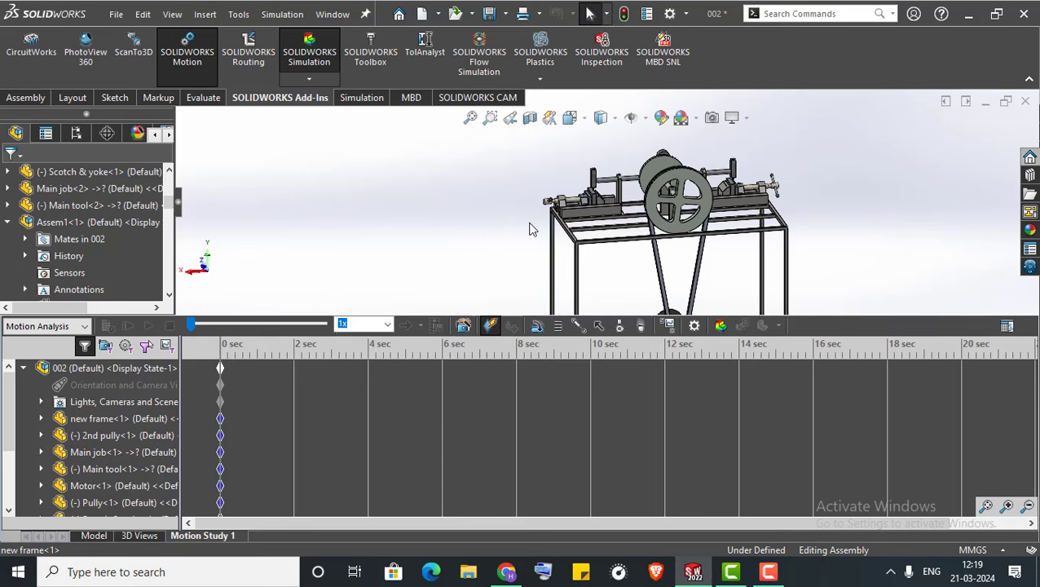
scroll(654, 248, "up", 3)
middle_click_drag(655, 248, 700, 261)
scroll(734, 278, "down", 2)
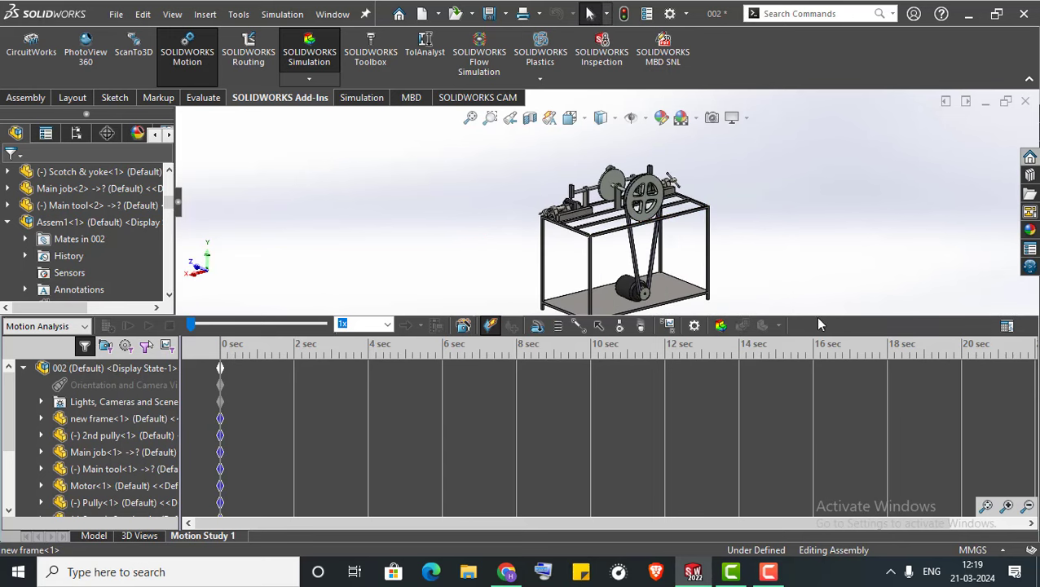
left_click_drag(815, 318, 803, 382)
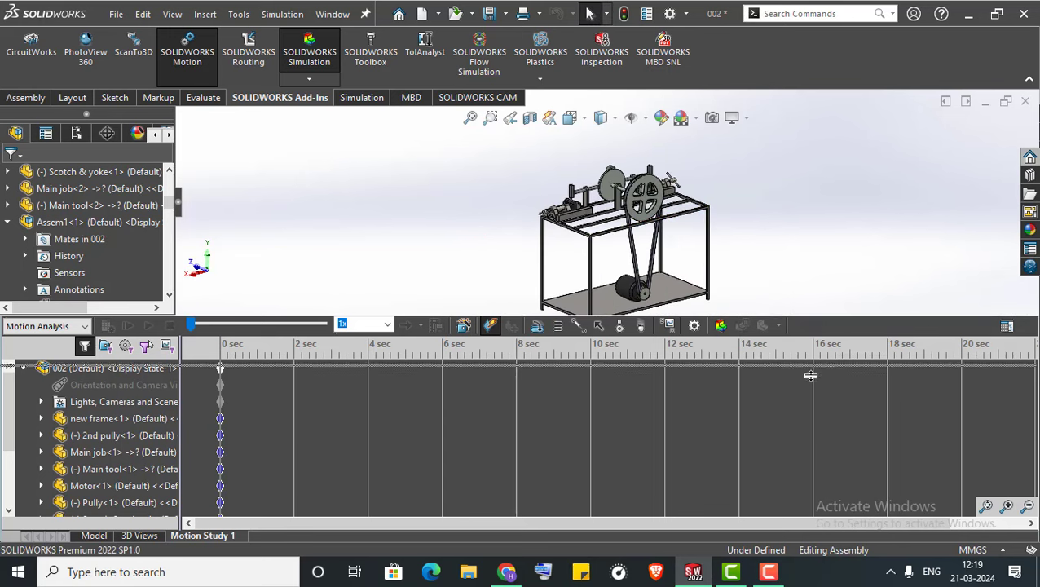
scroll(717, 303, "down", 3)
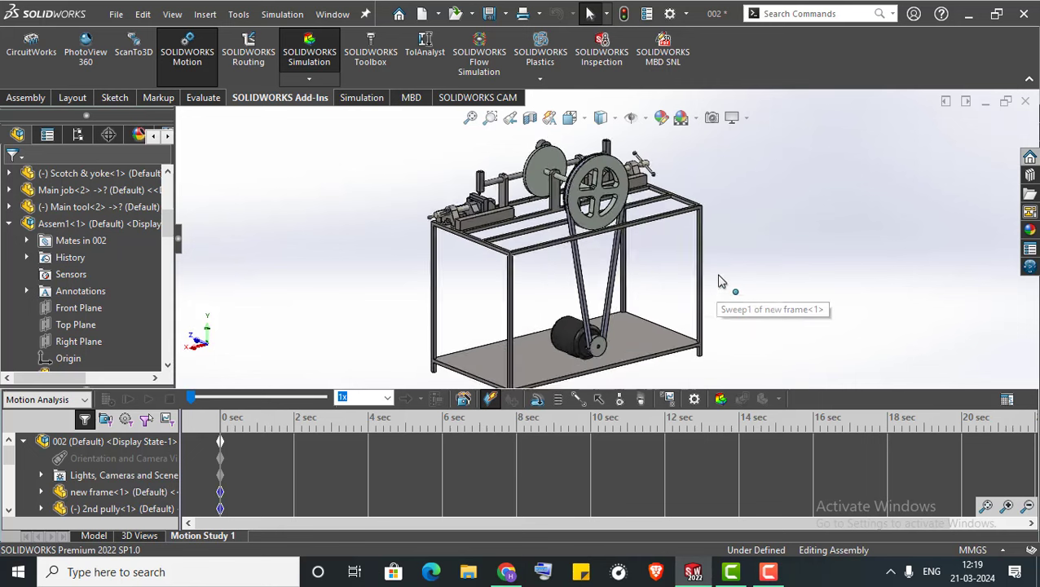
scroll(714, 297, "down", 1)
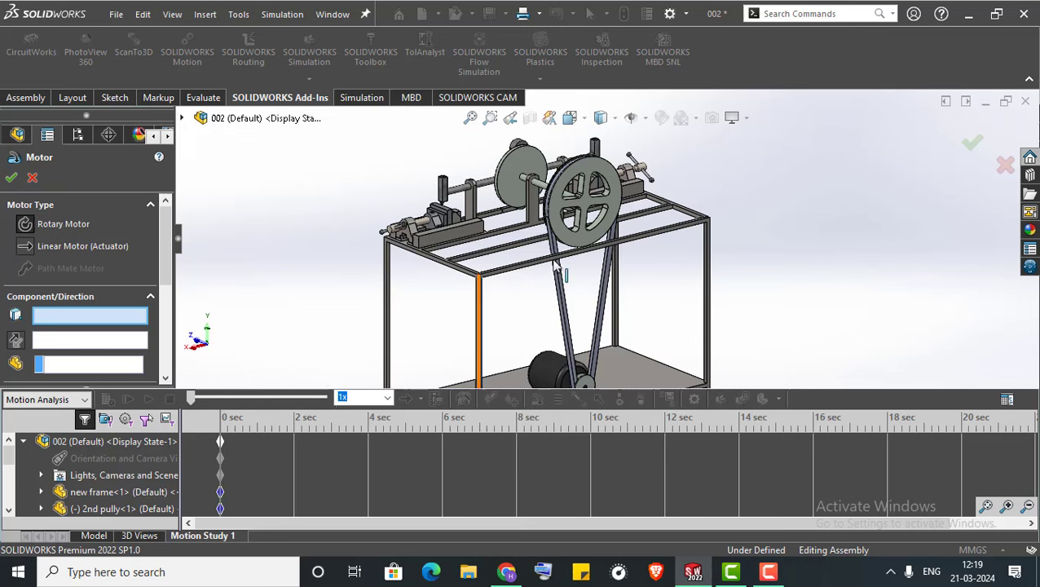
Add RotaryMotor1 turning the large pulley face at a constant 10 RPM
scroll(596, 202, "down", 2)
left_click(611, 157)
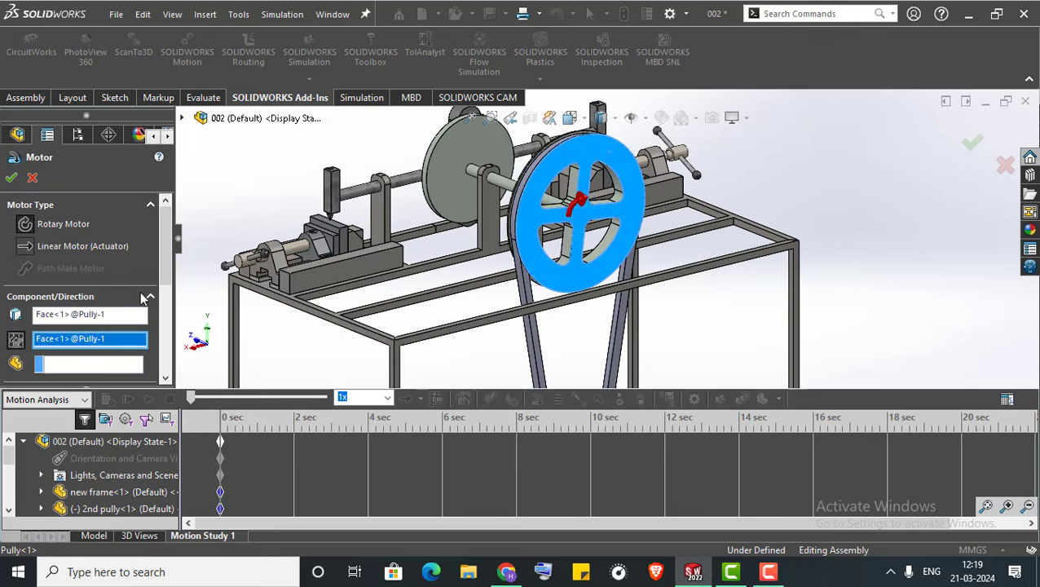
left_click_drag(165, 269, 160, 325)
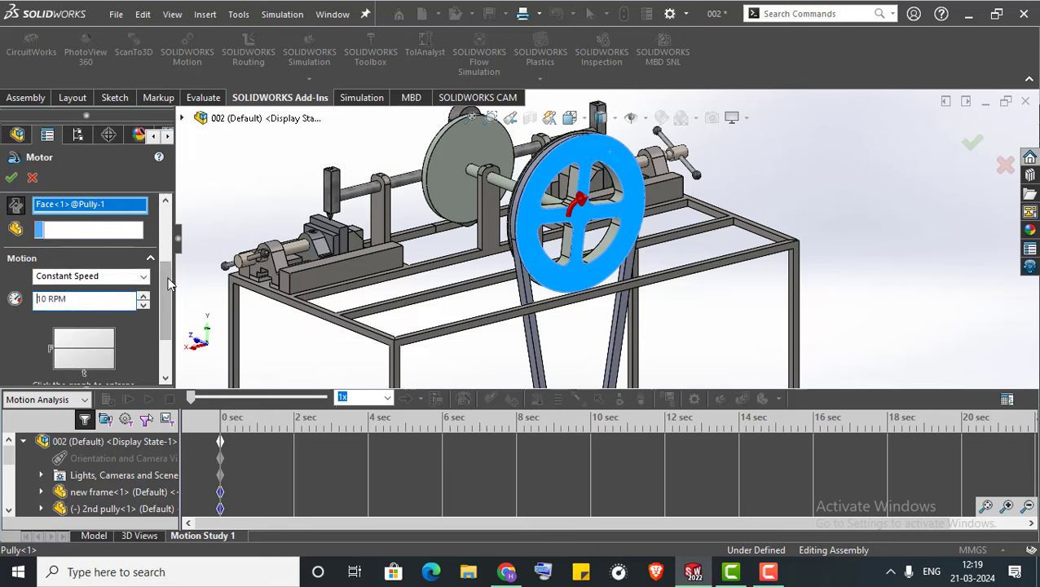
mouse_move(164, 298)
left_mouse_down()
mouse_move(155, 334)
mouse_move(171, 290)
left_mouse_up()
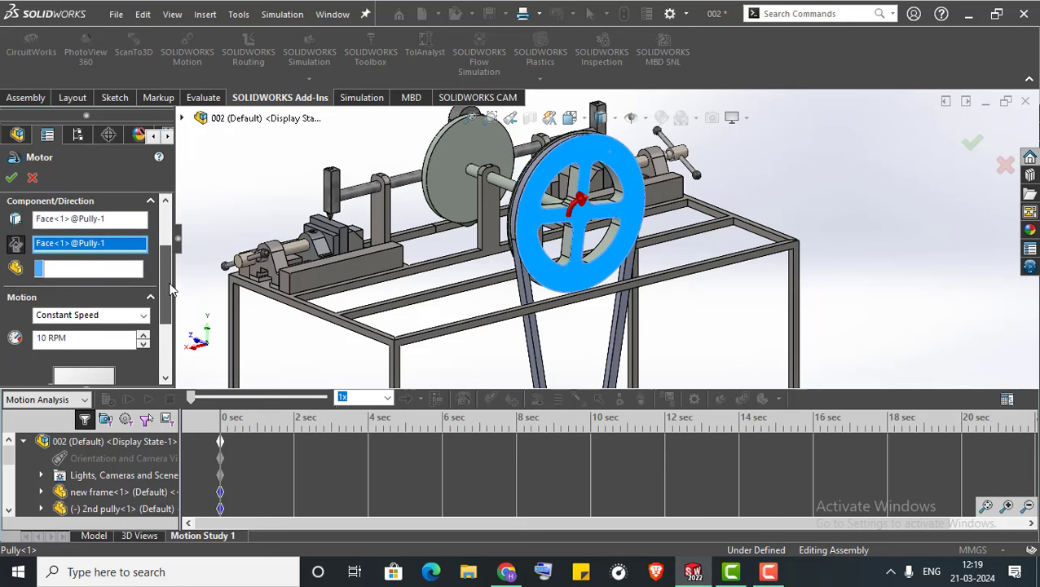
left_click(10, 179)
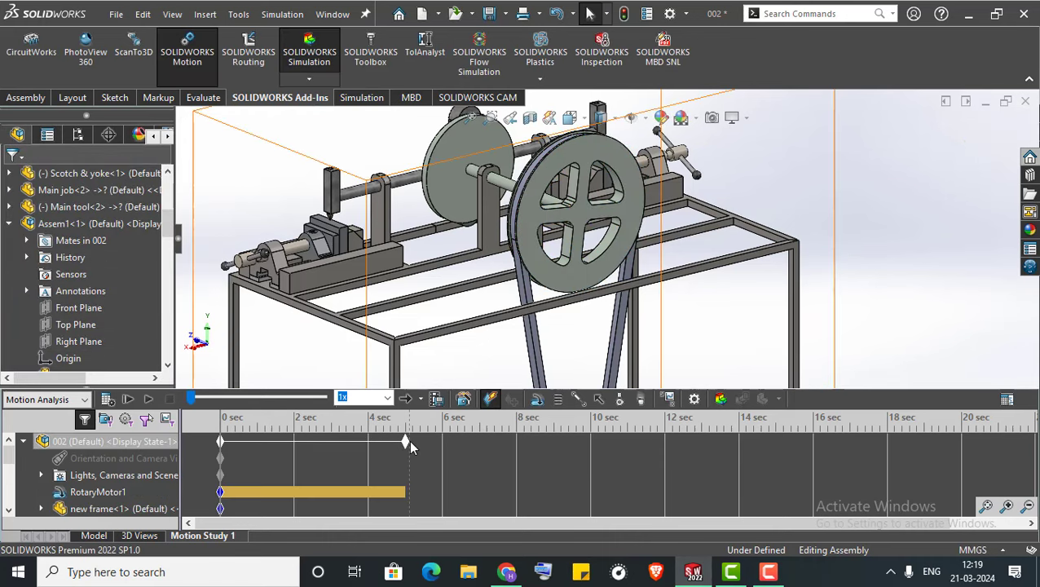
Drag the study end time out to 8 sec, fit the machine in view, and calculate
mouse_move(408, 439)
left_mouse_down()
mouse_move(453, 450)
mouse_move(515, 440)
left_mouse_up()
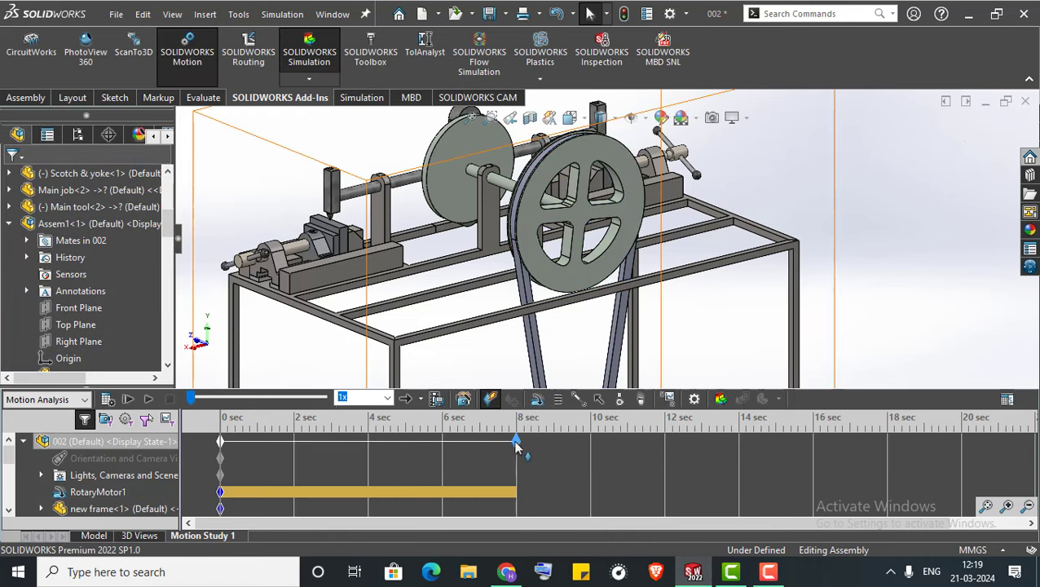
key("f")
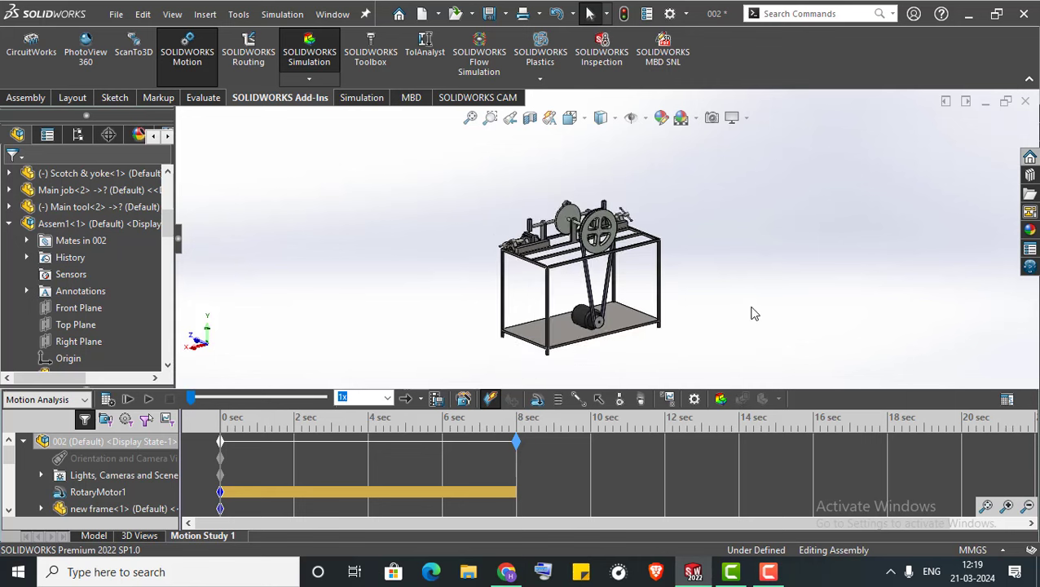
scroll(750, 311, "down", 1)
scroll(697, 284, "down", 1)
scroll(664, 277, "down", 2)
scroll(654, 258, "up", 1)
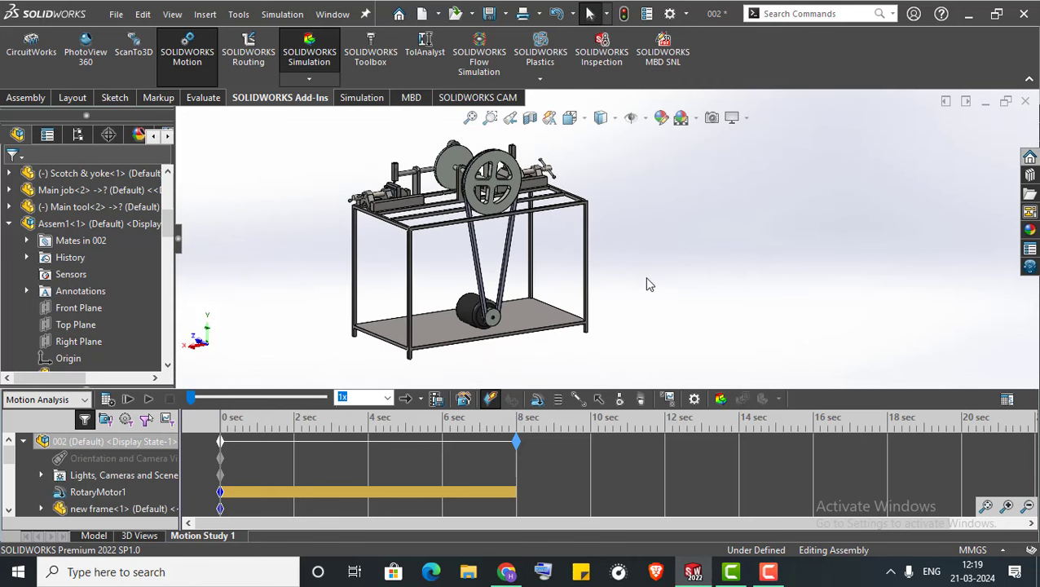
scroll(487, 190, "down", 1)
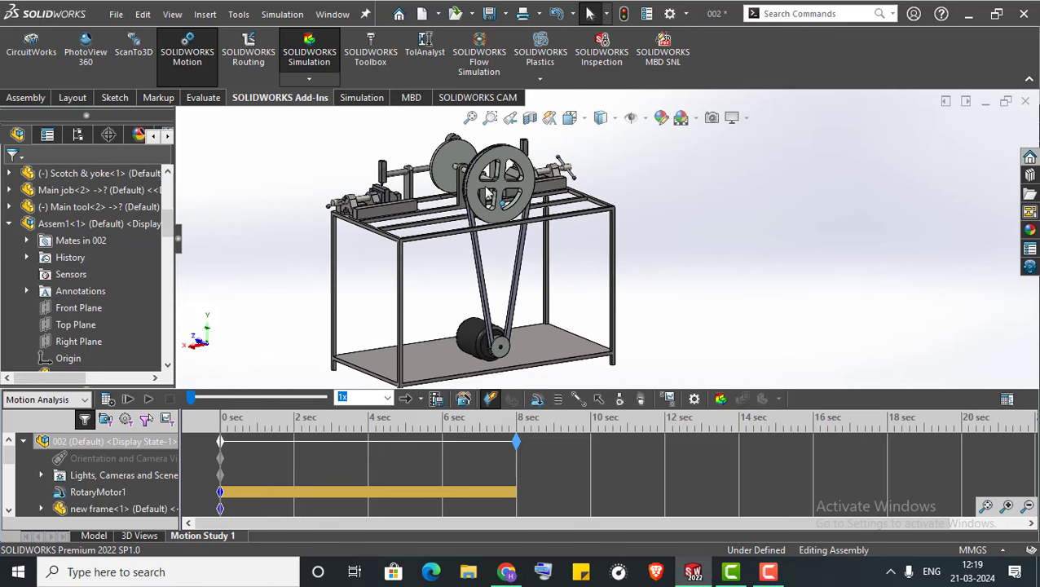
left_click(106, 399)
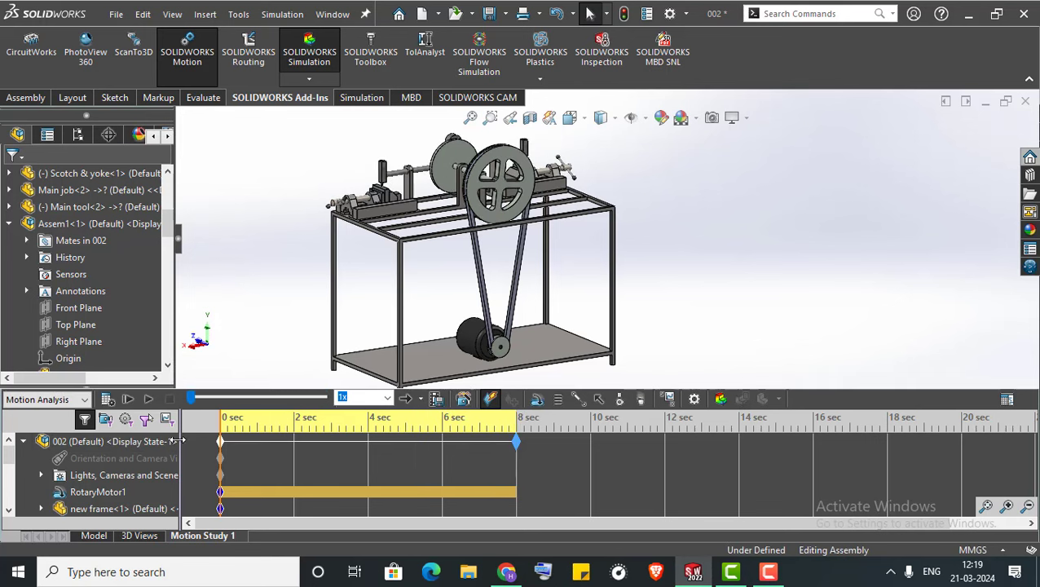
Re-confirm the RotaryMotor1 settings and update the initial animation state
right_click(97, 509)
right_click(90, 492)
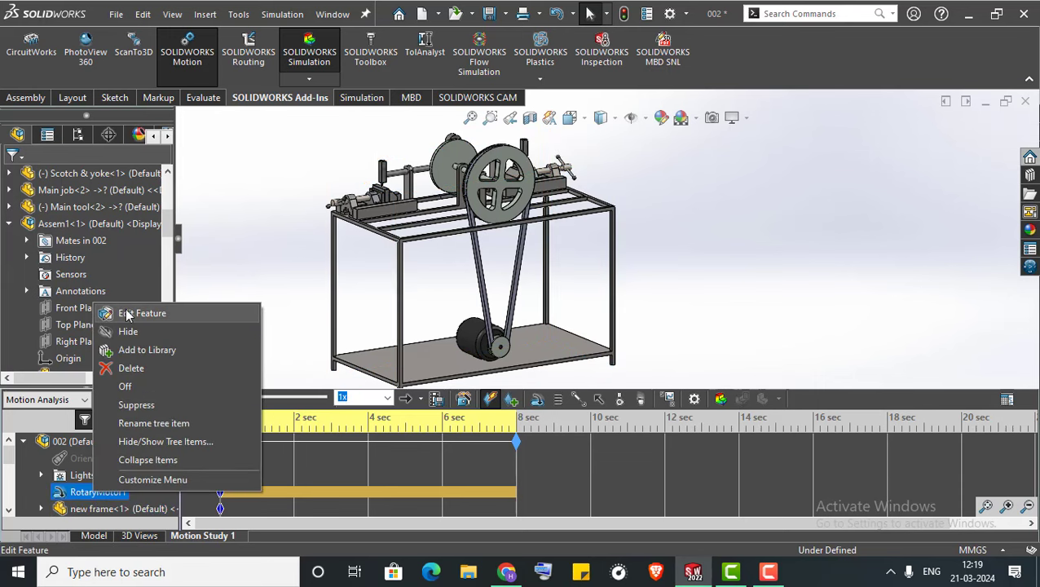
left_click(152, 312)
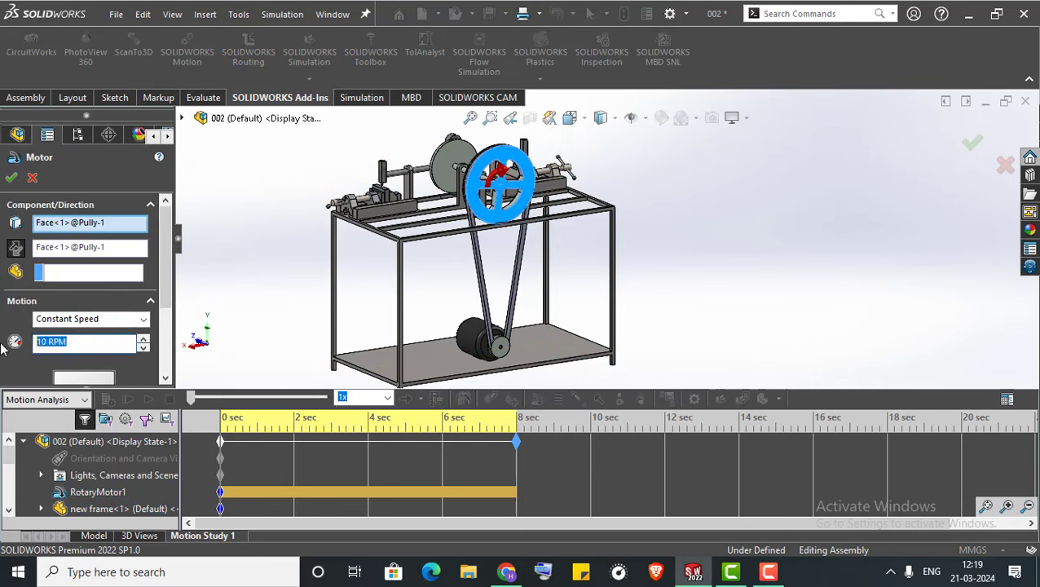
left_click(11, 179)
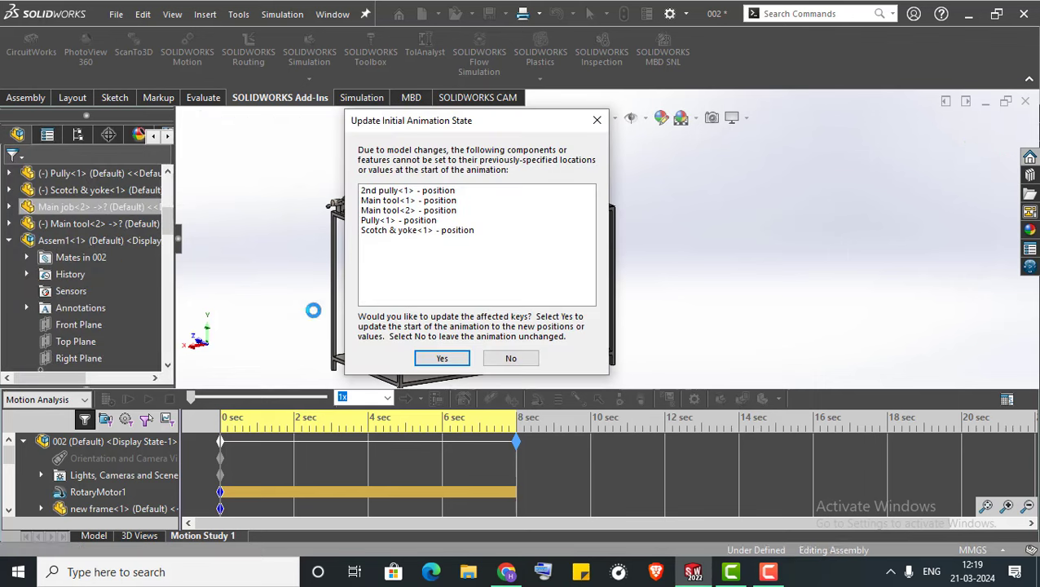
left_click(441, 360)
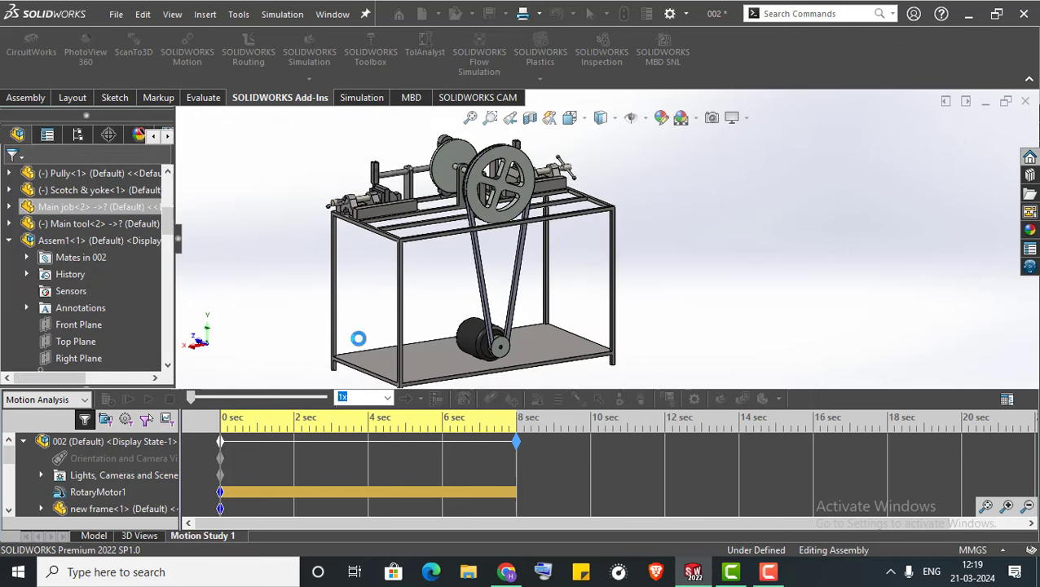
Recalculate the motion analysis and watch the pulley drive the scotch yoke through 8 seconds
left_click(106, 399)
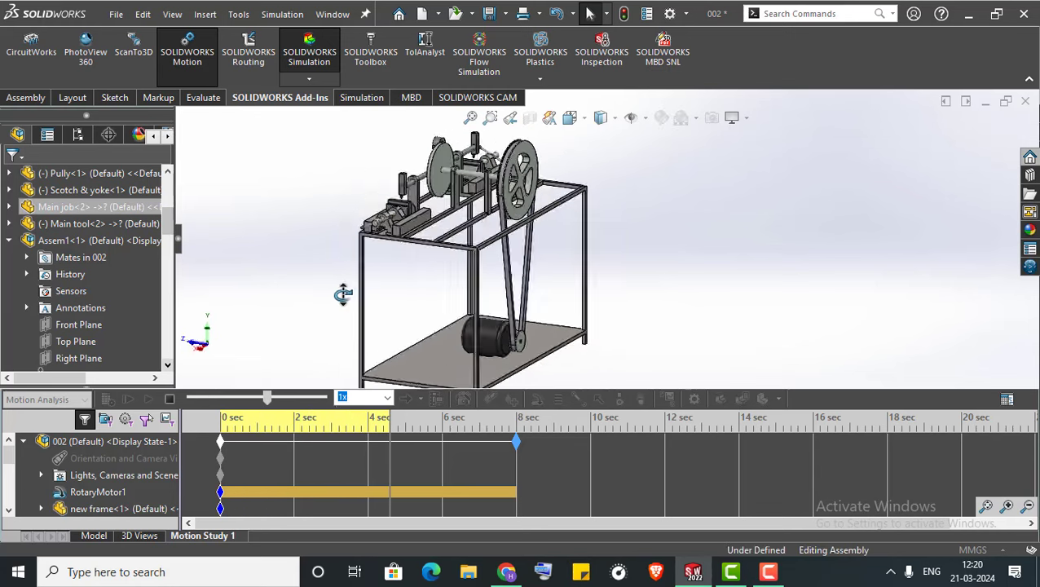
scroll(297, 209, "down", 2)
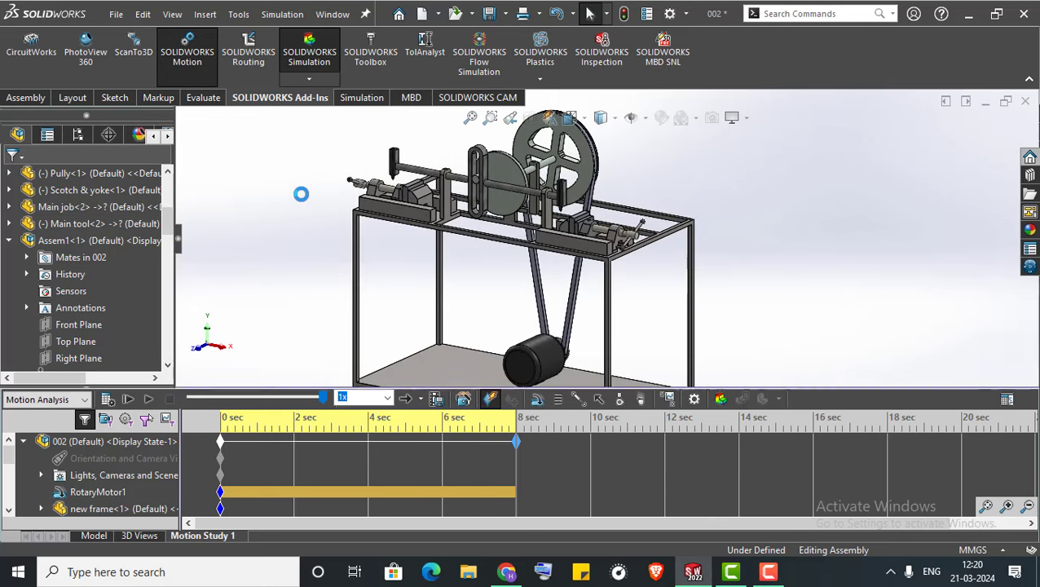
scroll(574, 173, "down", 2)
scroll(574, 174, "down", 1)
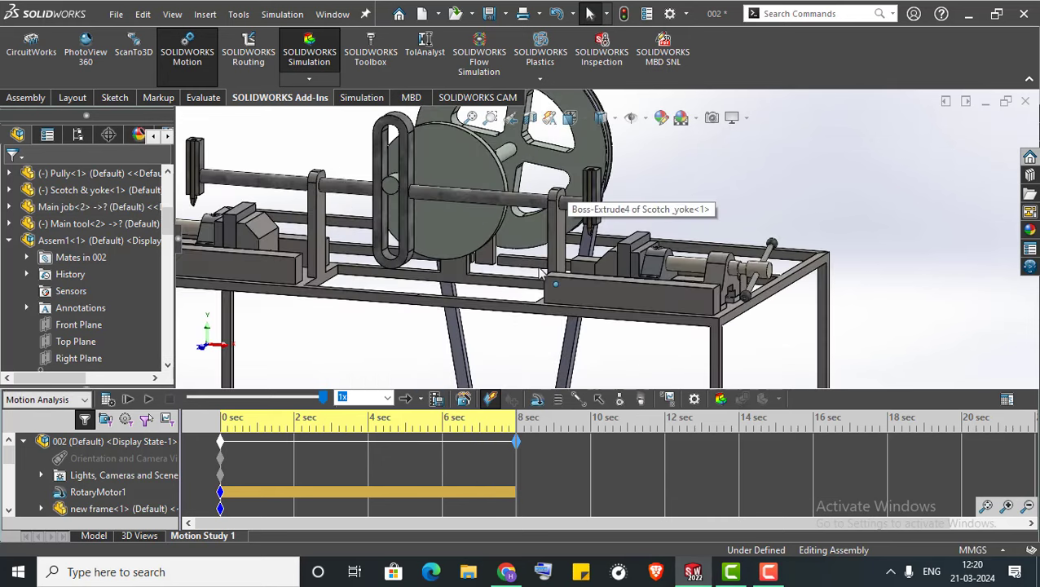
scroll(574, 174, "down", 1)
scroll(575, 174, "down", 2)
scroll(575, 174, "down", 1)
scroll(678, 214, "up", 3)
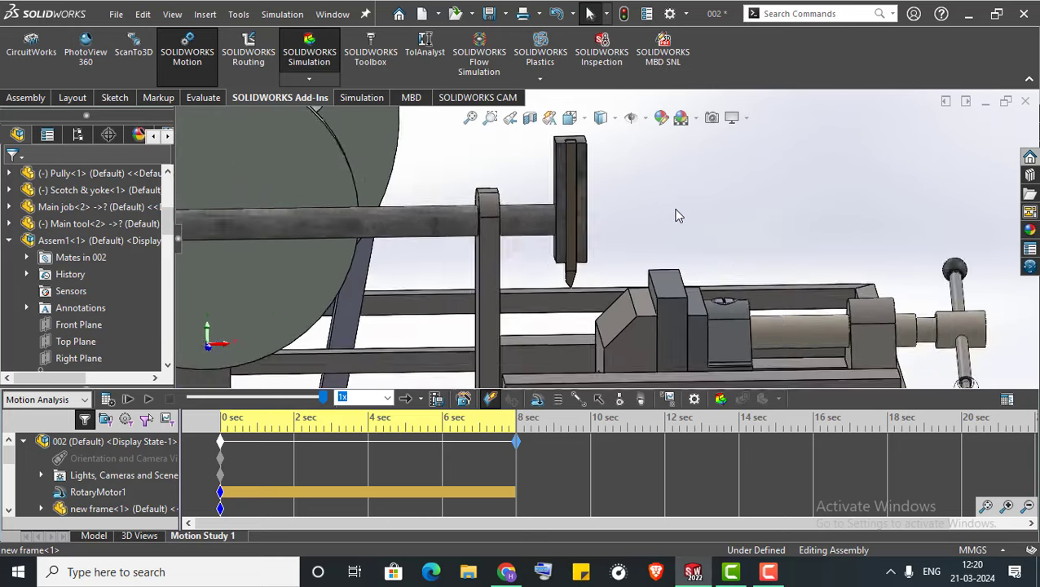
scroll(679, 214, "up", 2)
scroll(461, 208, "down", 2)
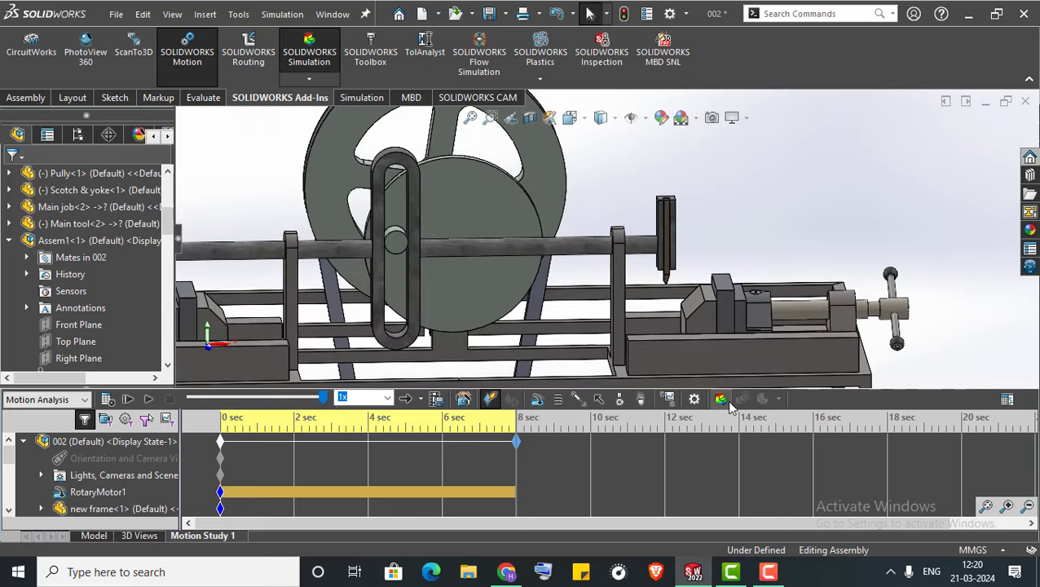
Choose the Main tool as the part for stress results in Simulation Setup
left_click(490, 397)
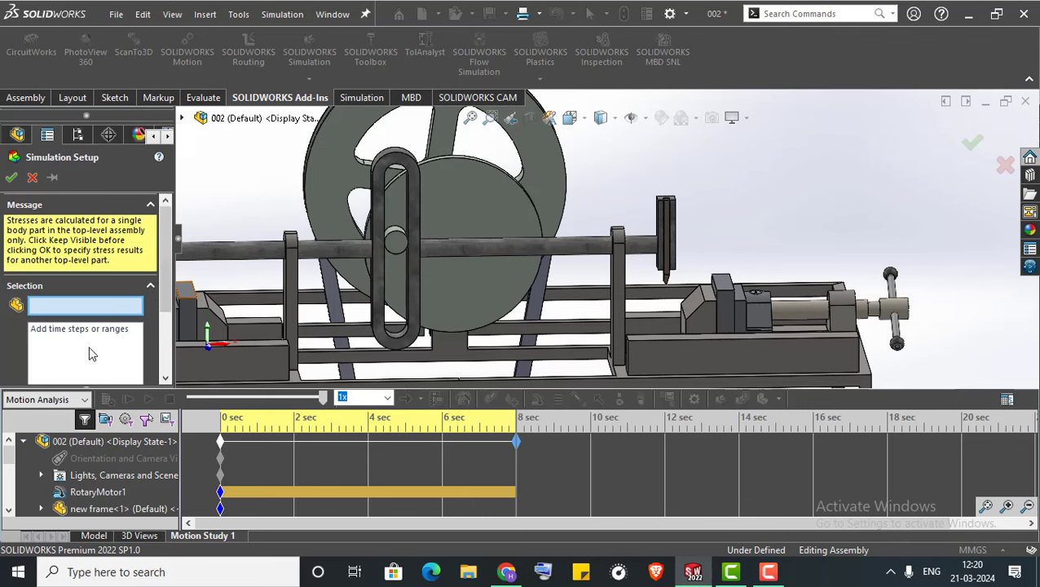
scroll(664, 283, "down", 1)
scroll(664, 283, "down", 2)
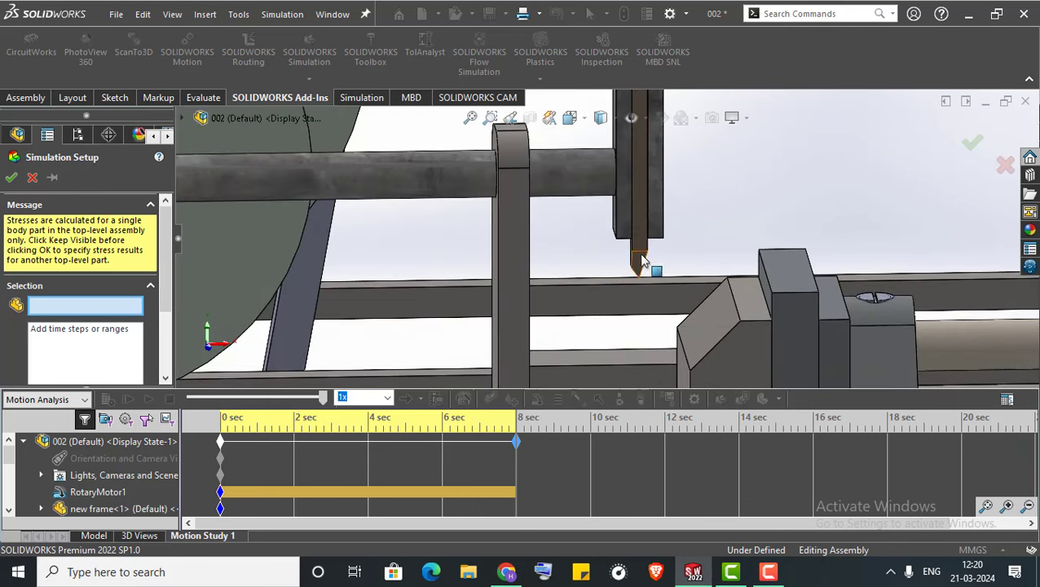
left_click(644, 261)
scroll(627, 318, "up", 3)
scroll(628, 318, "up", 1)
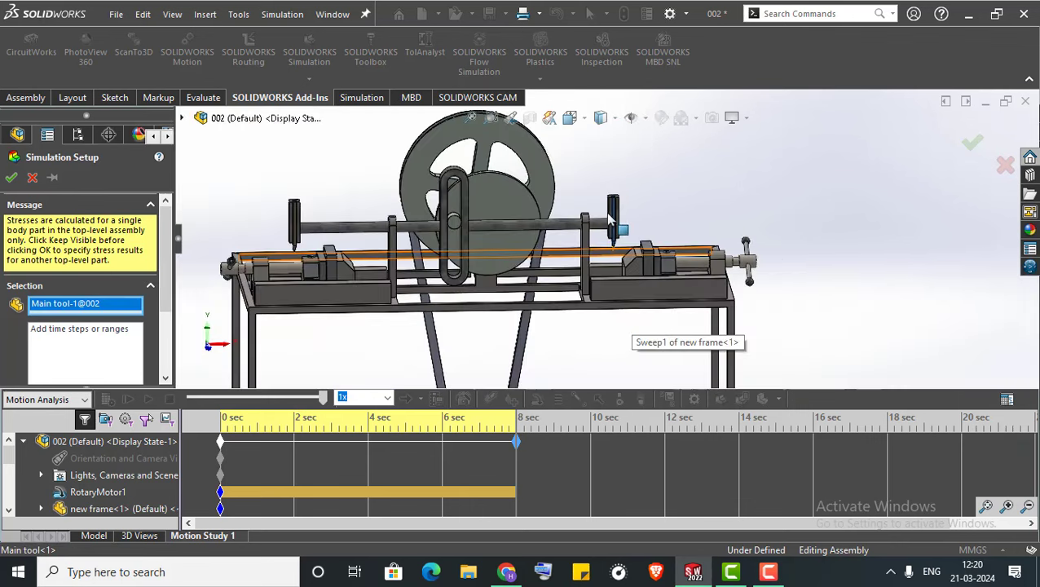
scroll(623, 301, "down", 1)
scroll(611, 260, "down", 1)
scroll(634, 259, "down", 1)
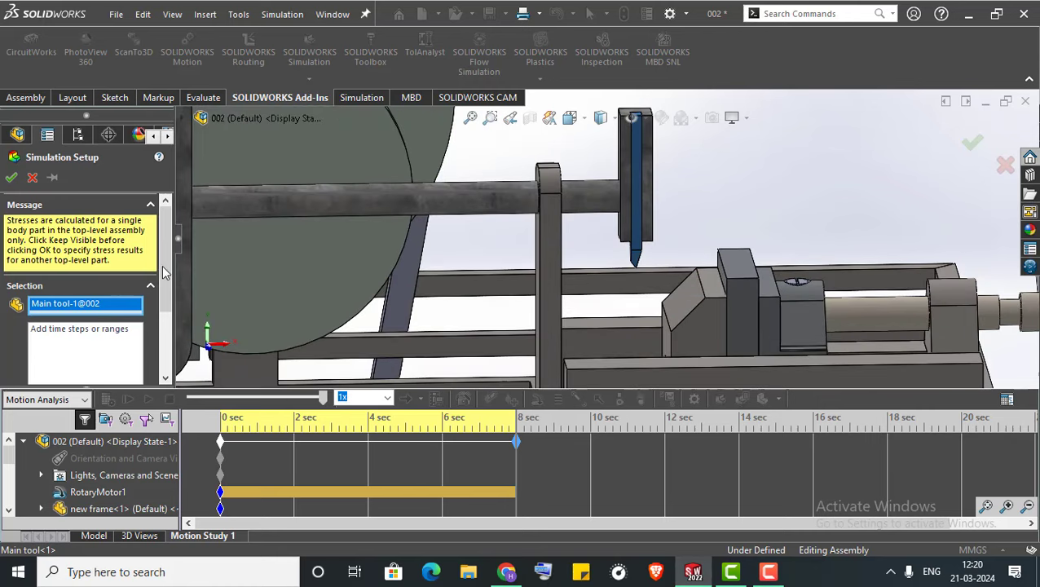
scroll(160, 328, "down", 3)
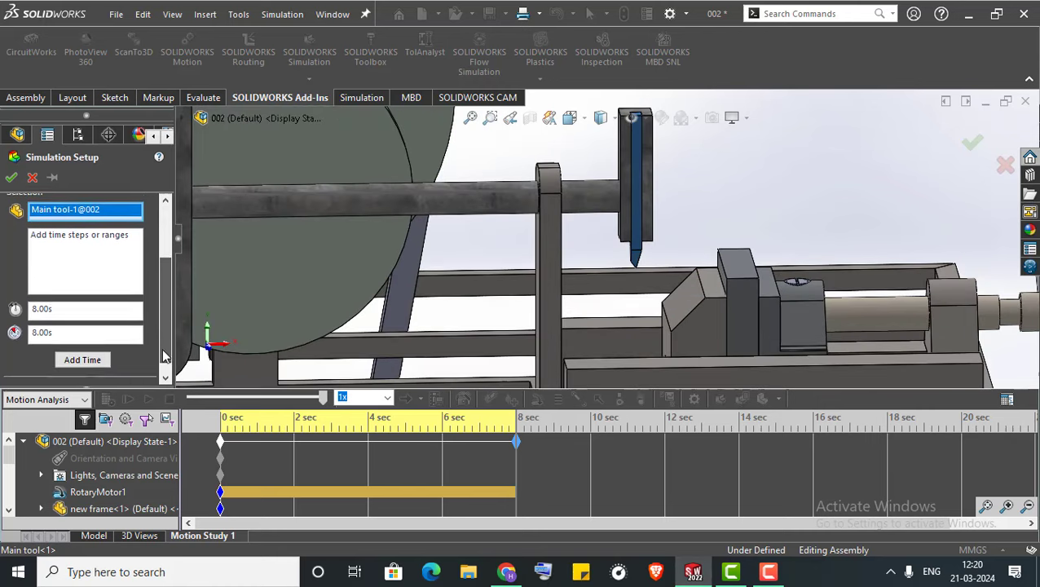
Add a 4 sec to 6 sec stress time range and accept the simulation setup
left_click(73, 301)
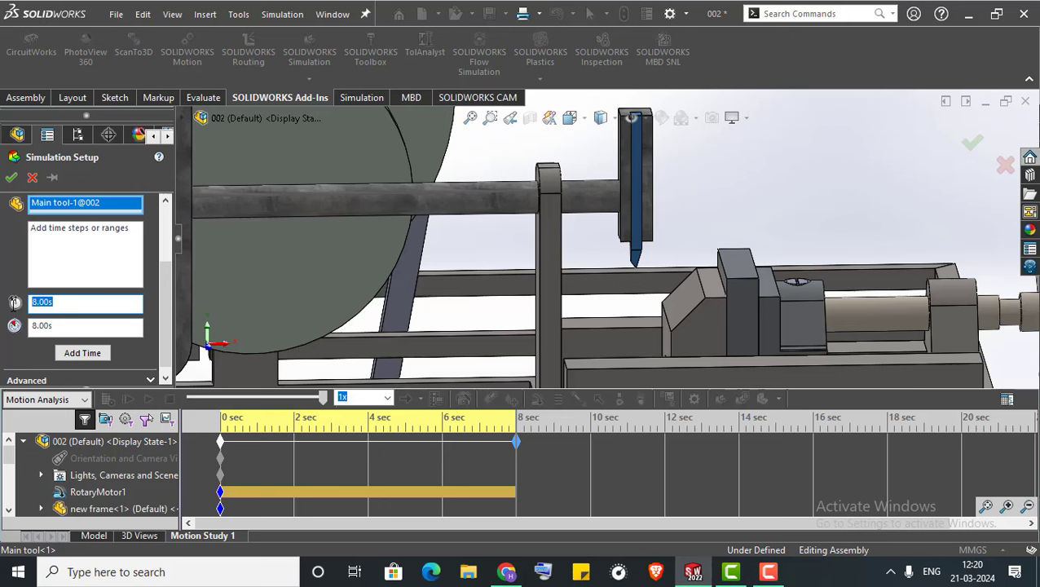
type("4")
key("Tab")
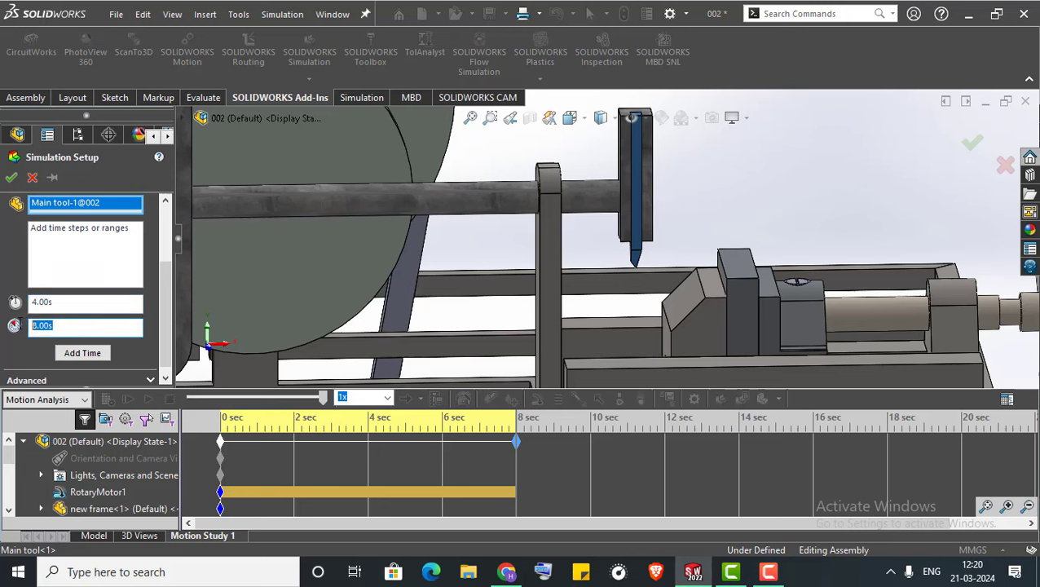
type("6")
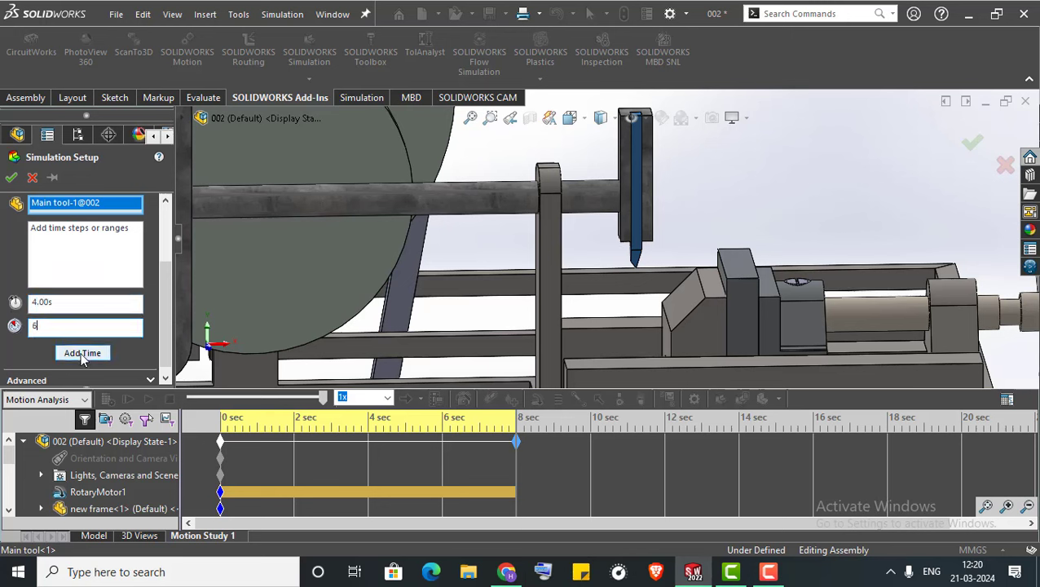
left_click(80, 356)
scroll(161, 311, "down", 3)
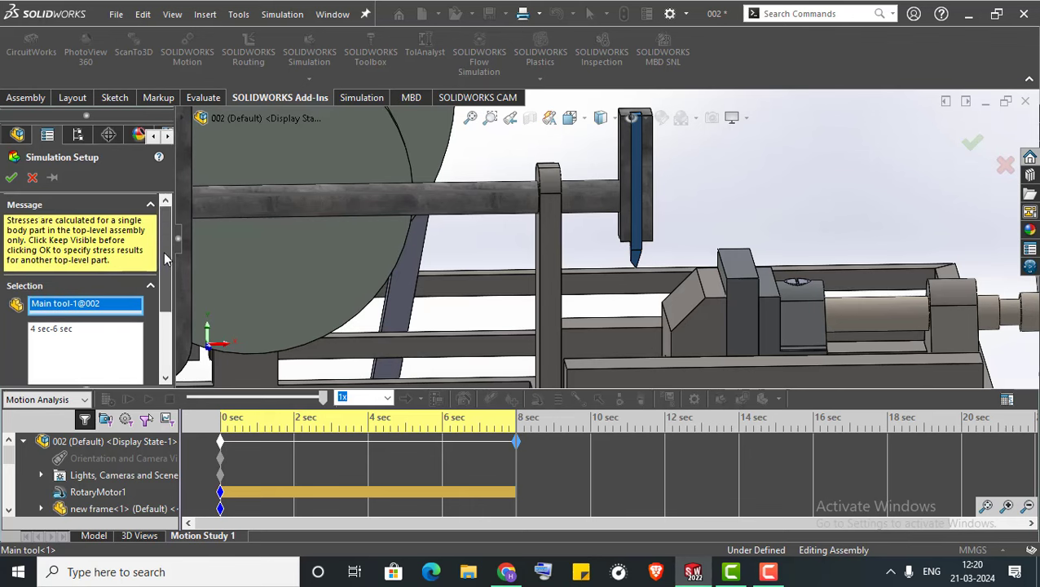
left_click(11, 177)
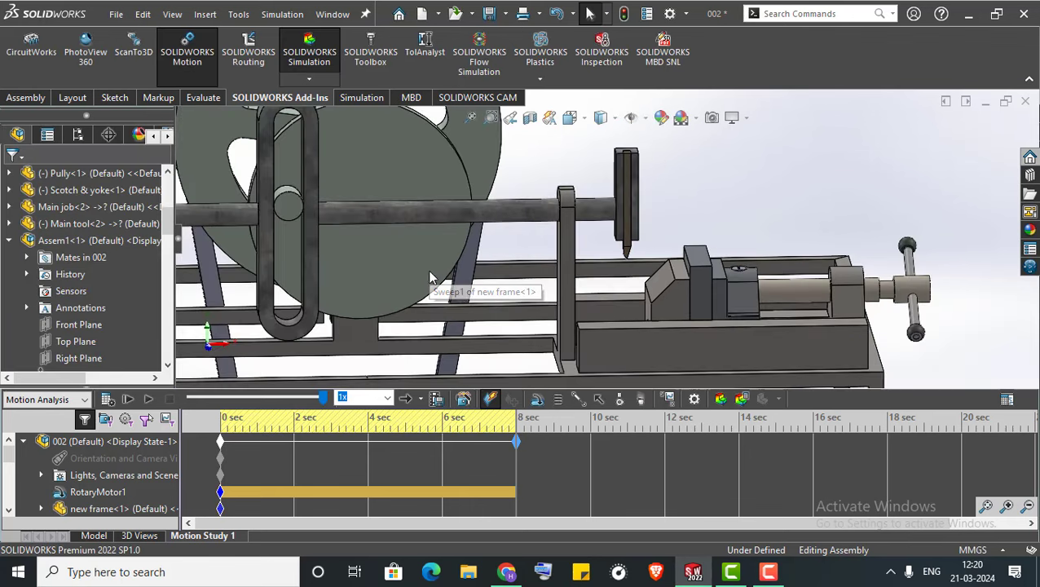
scroll(633, 231, "down", 3)
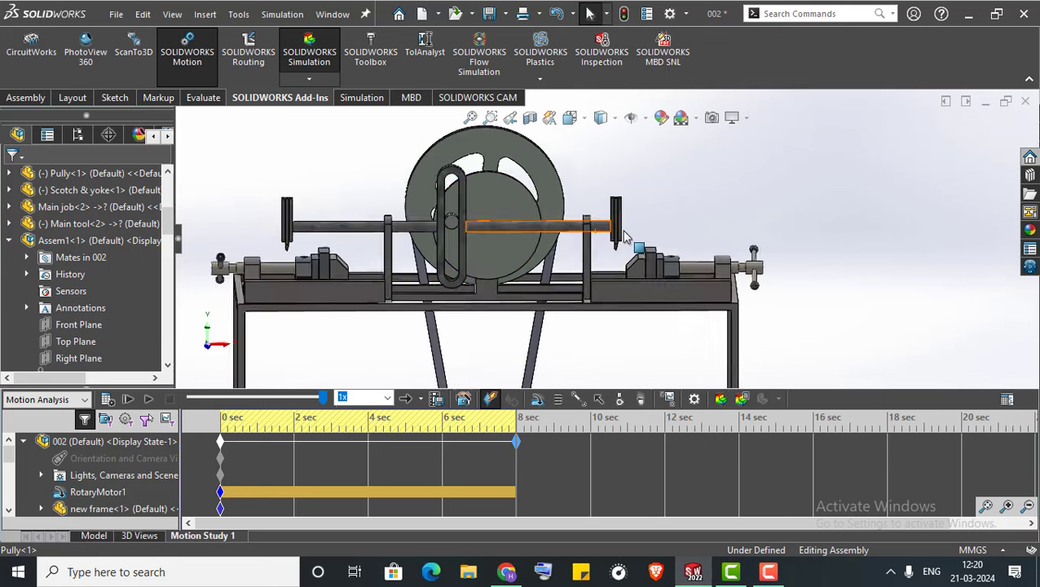
scroll(633, 232, "down", 3)
Calculate the study, agreeing to recalculate the out-of-date motion, and run the stress solve
left_click(741, 399)
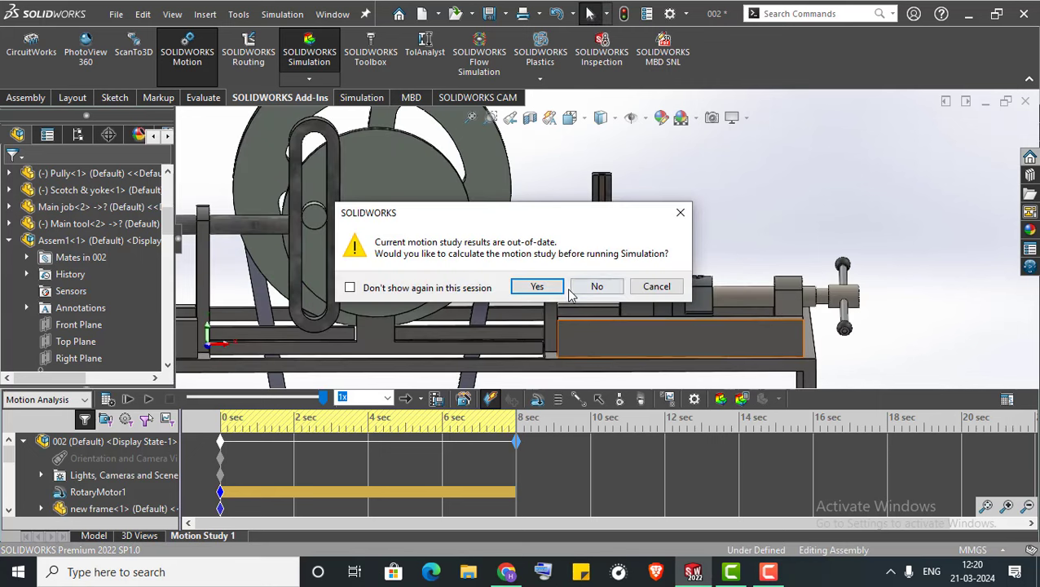
left_click(535, 287)
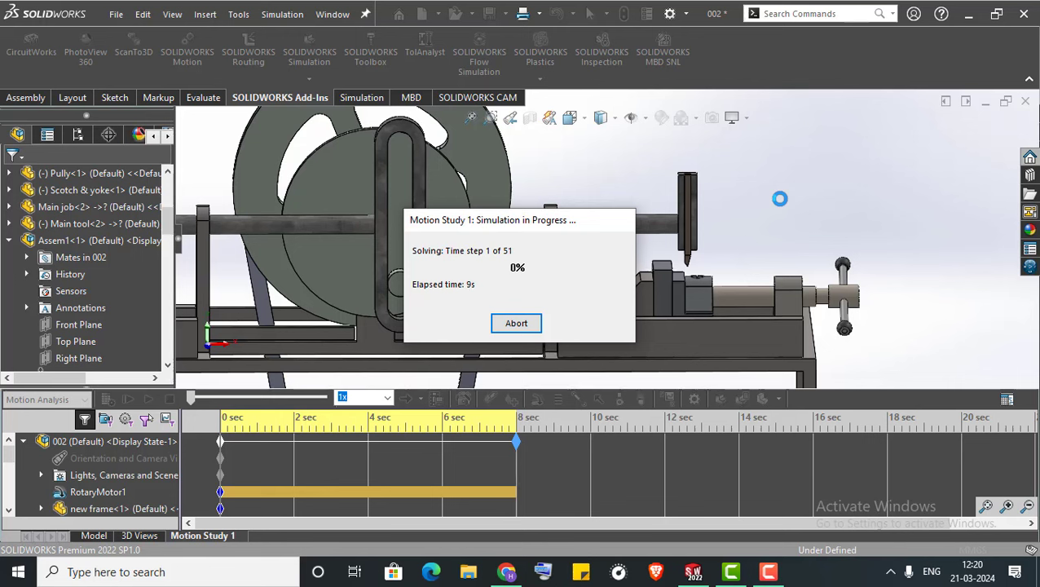
left_click(773, 572)
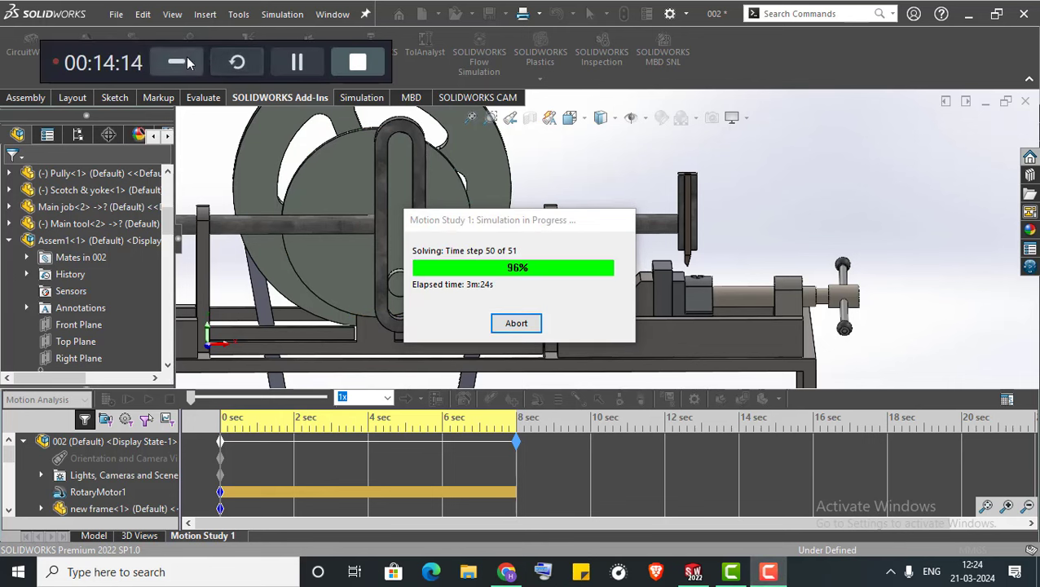
Let the stress simulation finish all 51 time steps
left_click(176, 62)
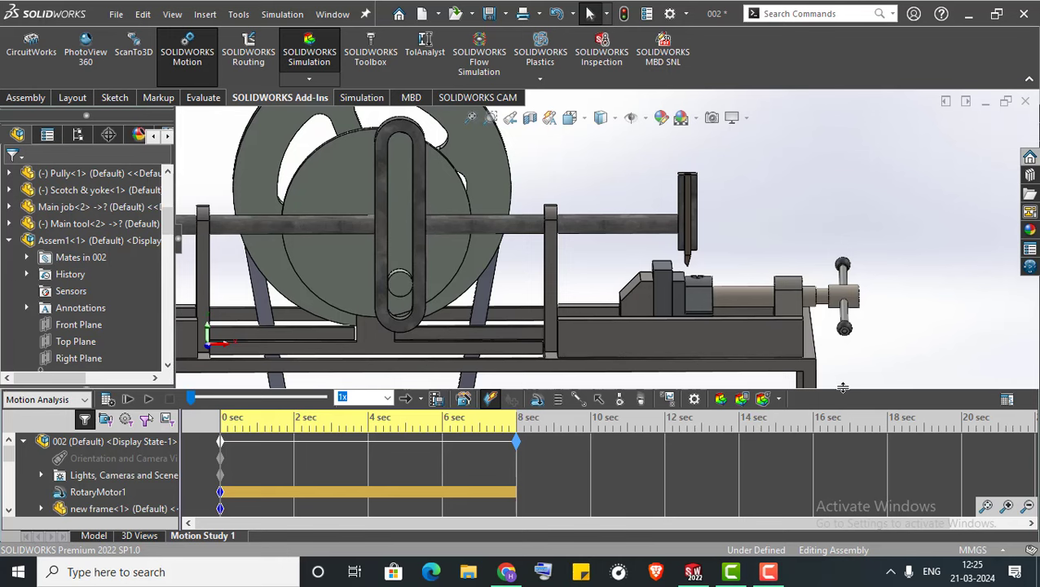
Enlarge the MotionManager and move the study time to about 3 seconds
left_click_drag(843, 388, 843, 310)
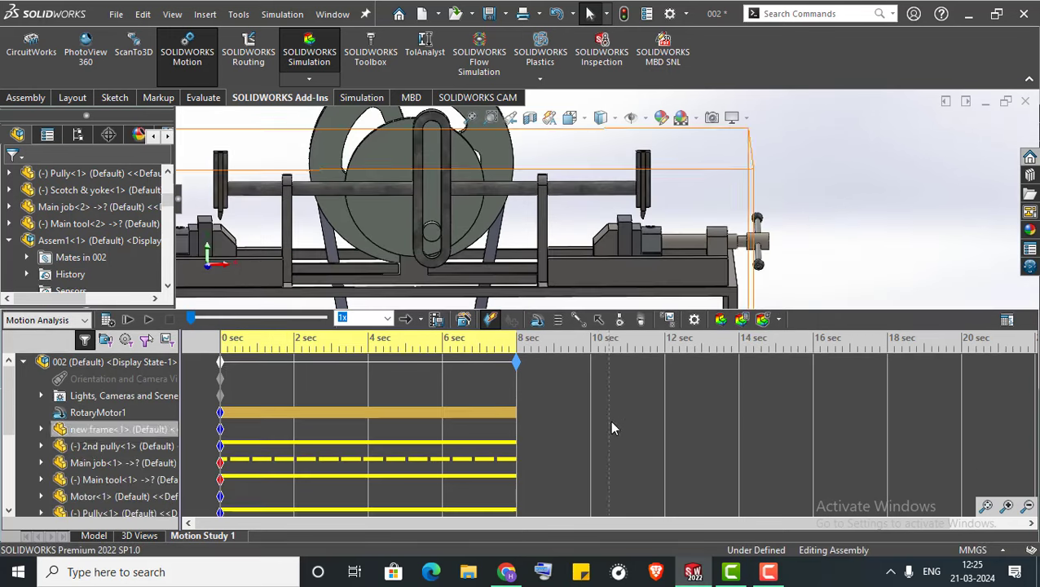
scroll(487, 418, "down", 1)
scroll(477, 422, "down", 1)
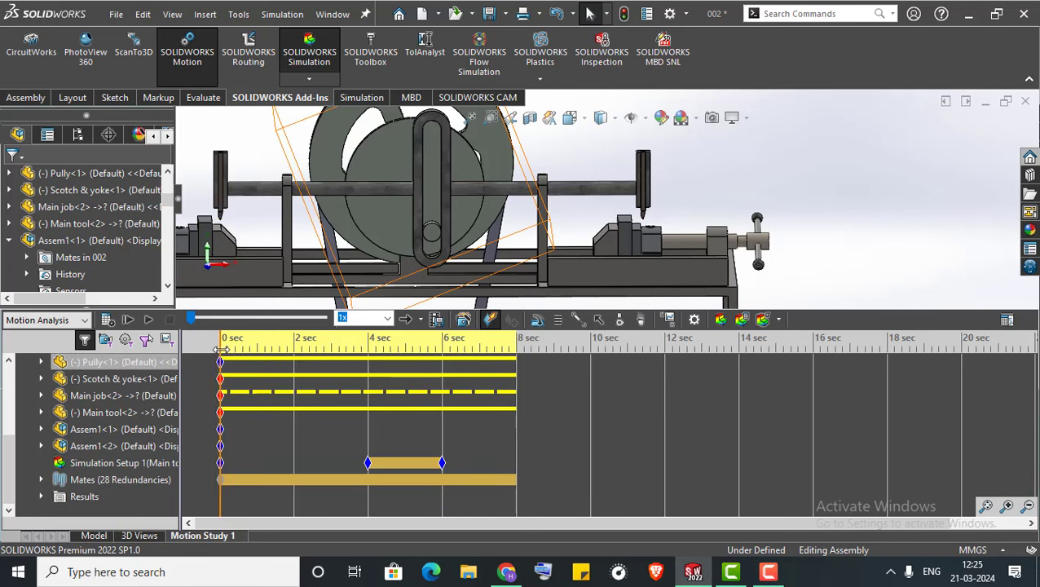
left_click_drag(223, 349, 380, 349)
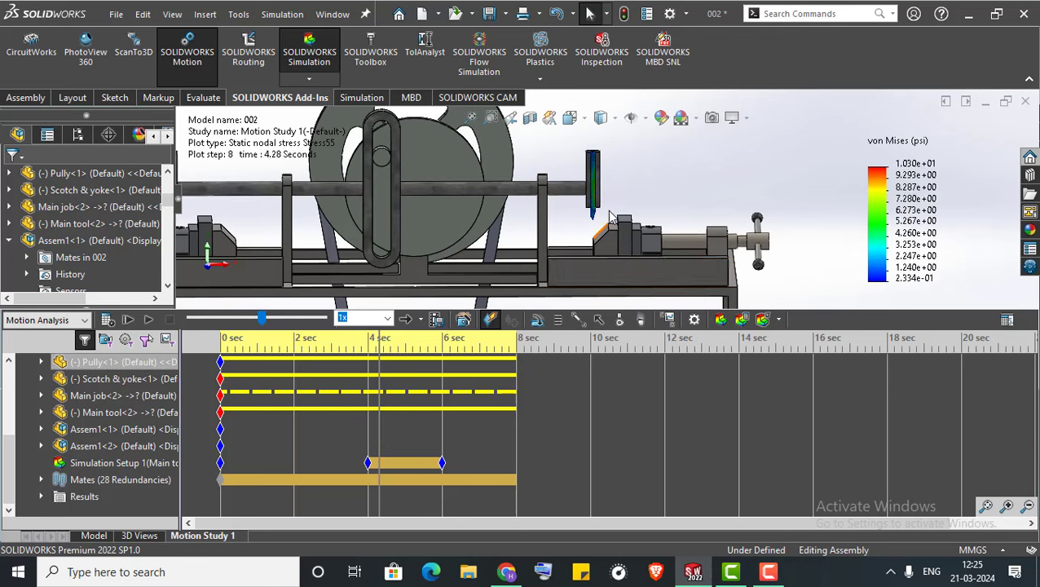
Step the Main tool's von Mises stress from about 4.9 seconds to past 6 seconds
scroll(608, 214, "down", 3)
scroll(587, 202, "down", 2)
scroll(562, 192, "down", 2)
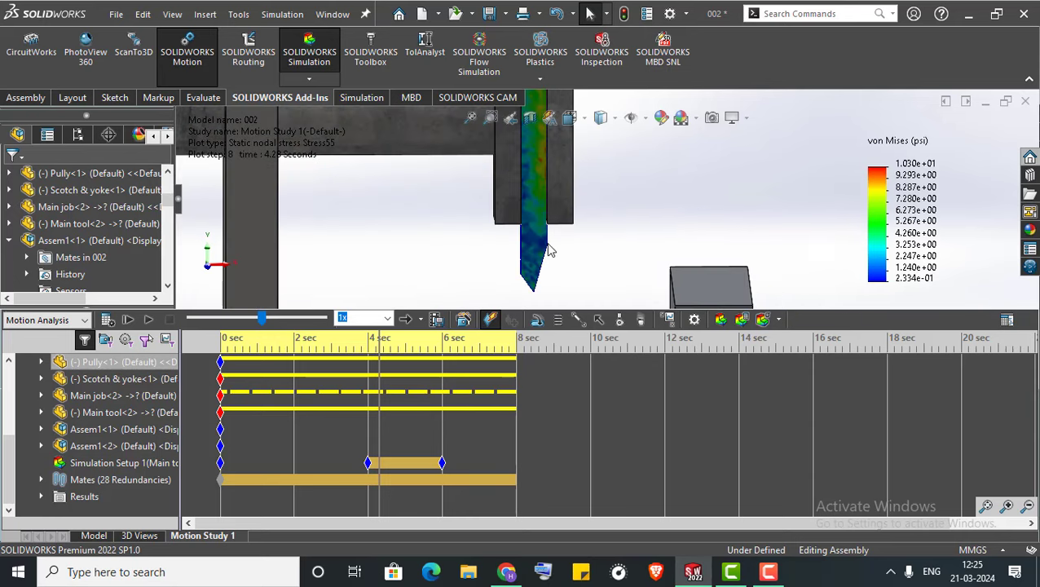
scroll(555, 228, "up", 2)
scroll(563, 220, "up", 2)
scroll(583, 214, "down", 2)
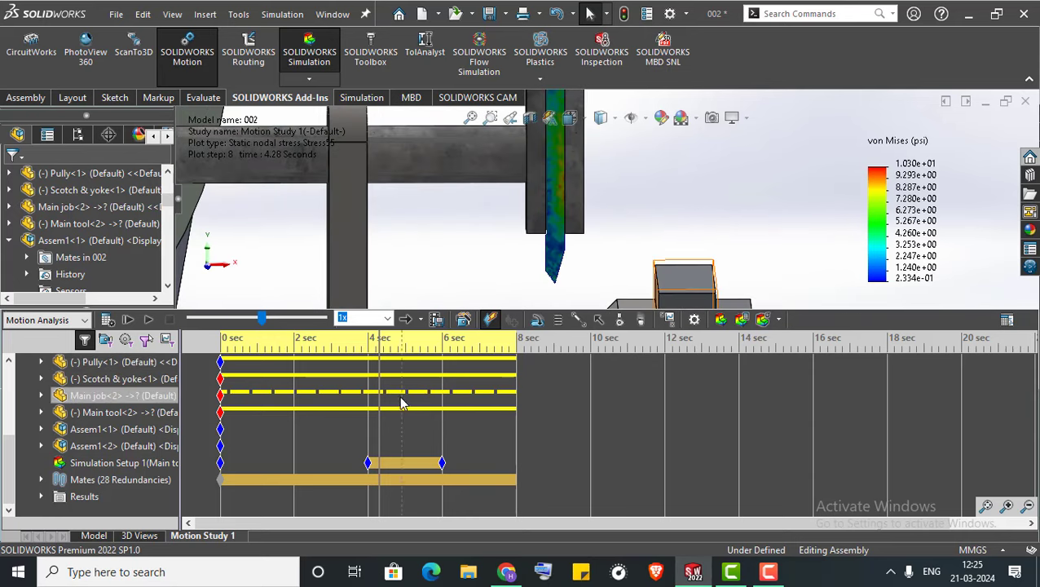
left_click_drag(379, 399, 438, 399)
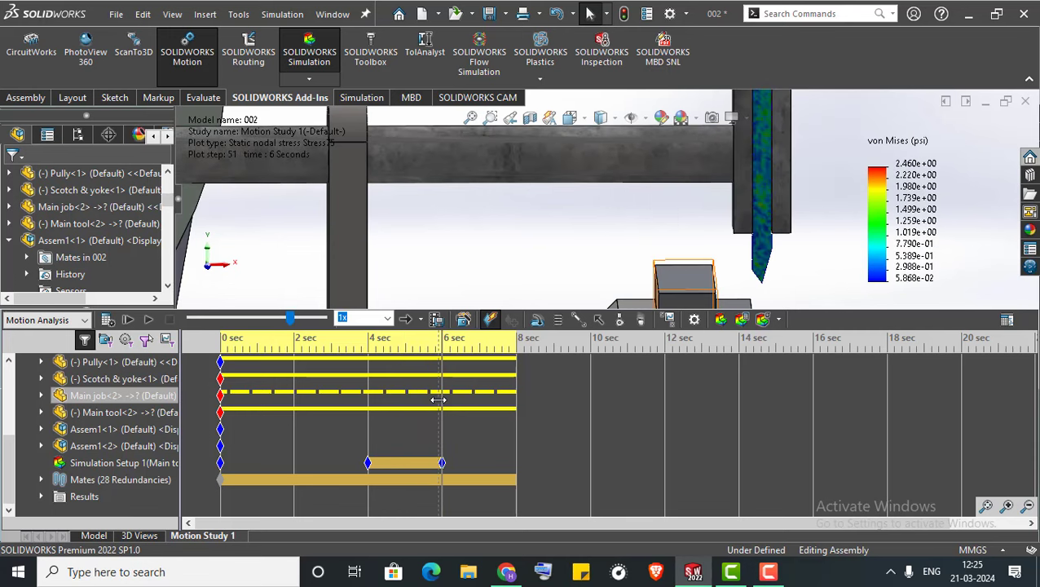
left_click_drag(438, 400, 449, 400)
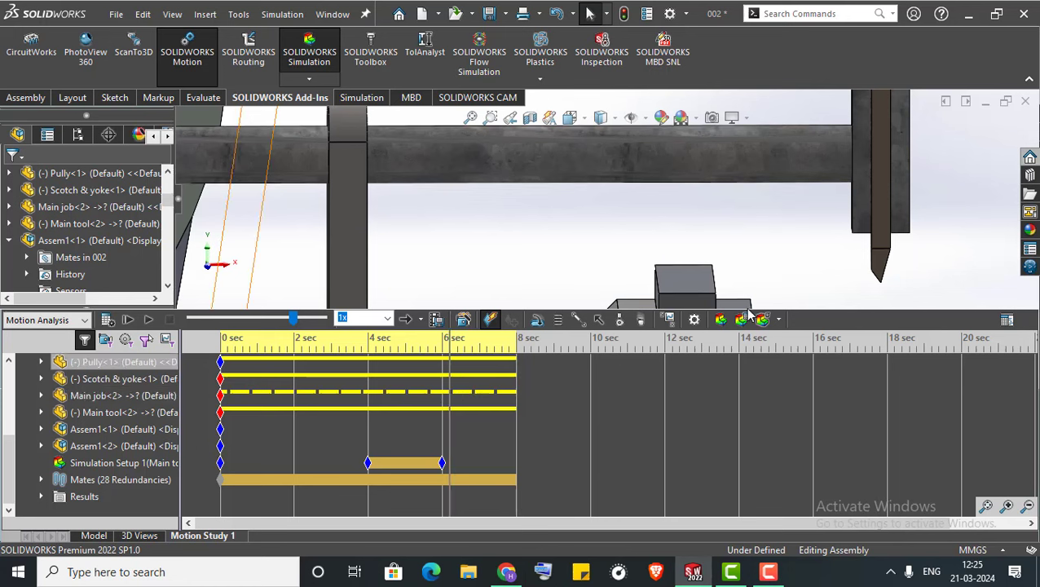
left_click(778, 320)
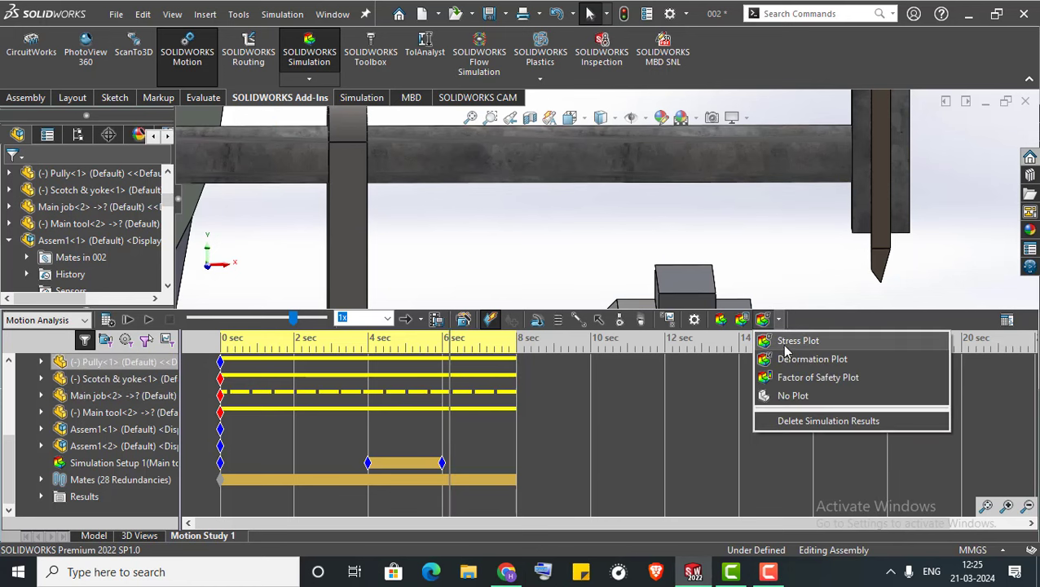
Show the Main tool's factor of safety at about 4.8 s, then its deformation near 4.4 s
left_click(787, 379)
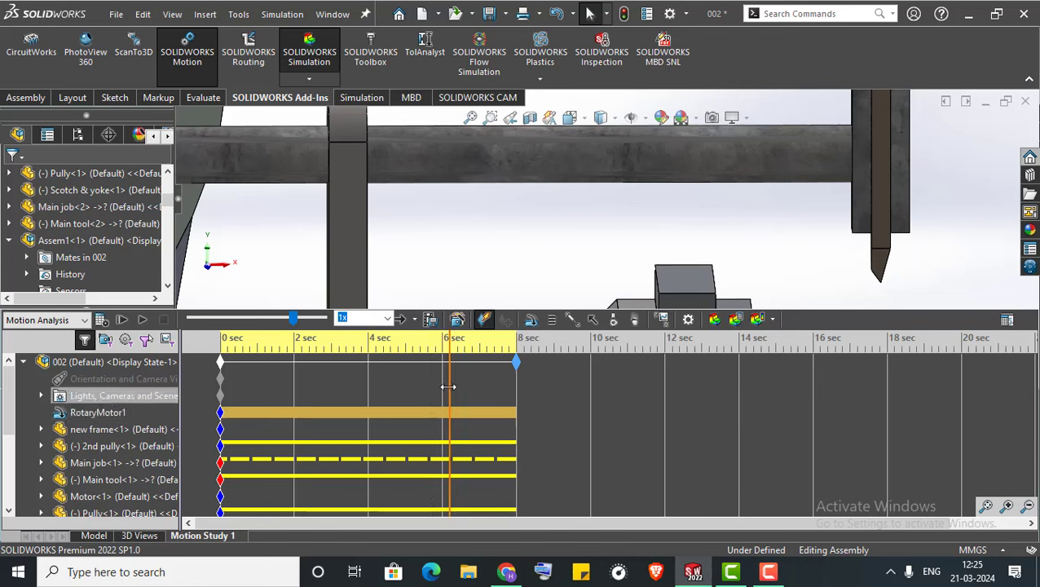
left_click_drag(448, 386, 401, 386)
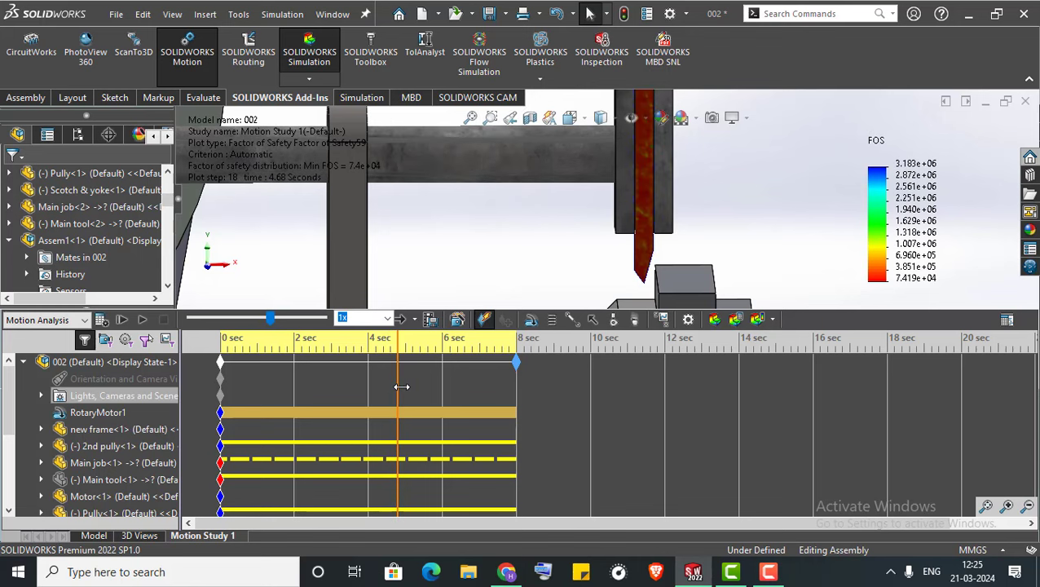
left_click(771, 320)
left_click(769, 363)
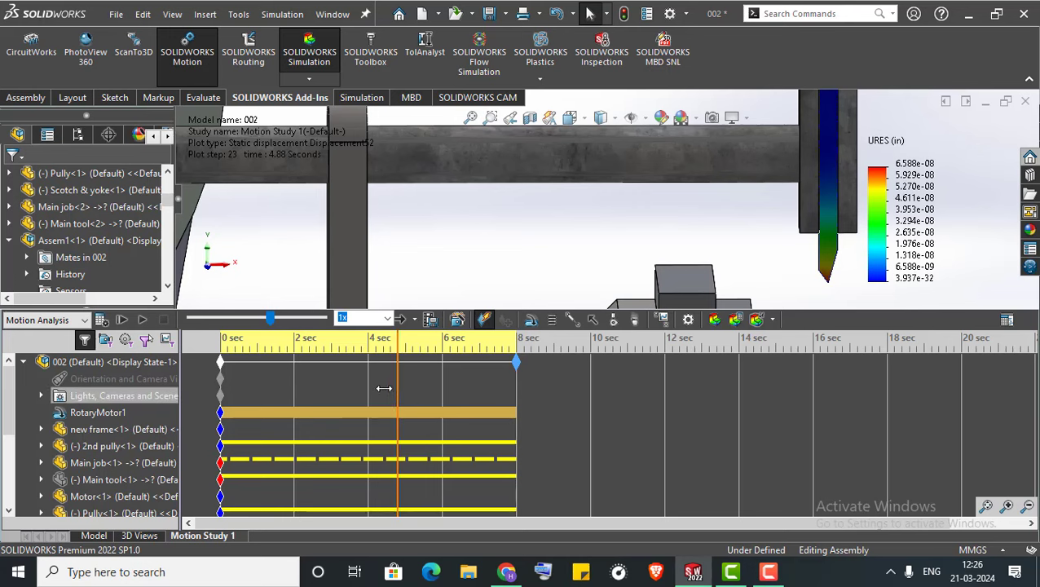
left_click_drag(384, 388, 394, 386)
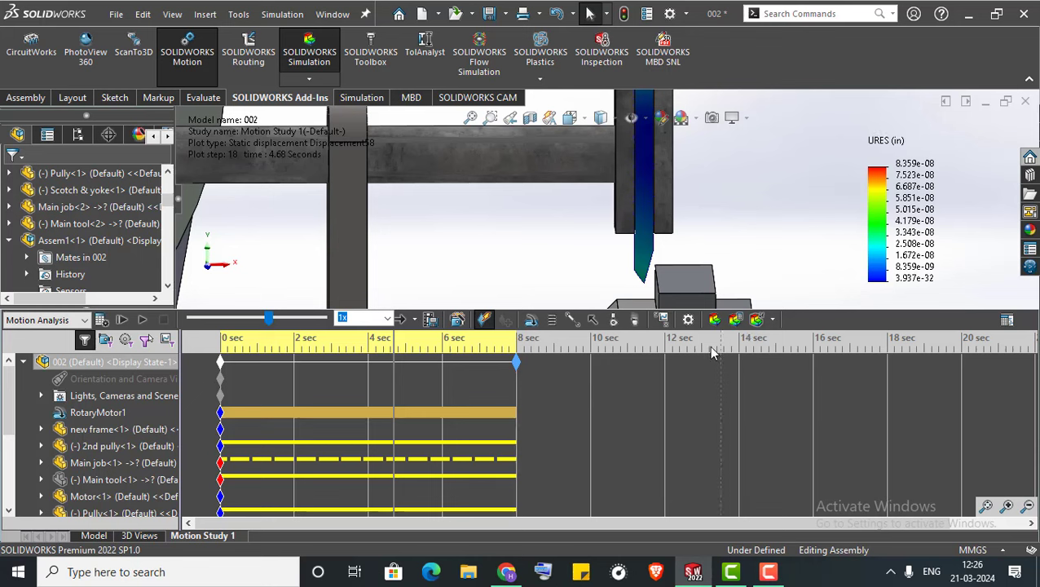
Try creating a motion results graph of Motor Force X Component
left_click(662, 319)
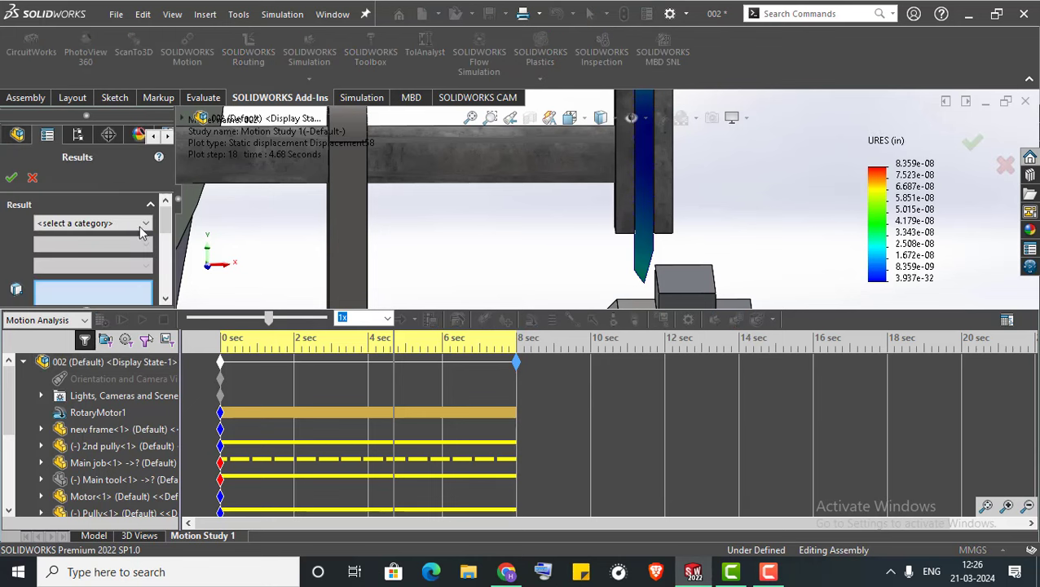
left_click(139, 227)
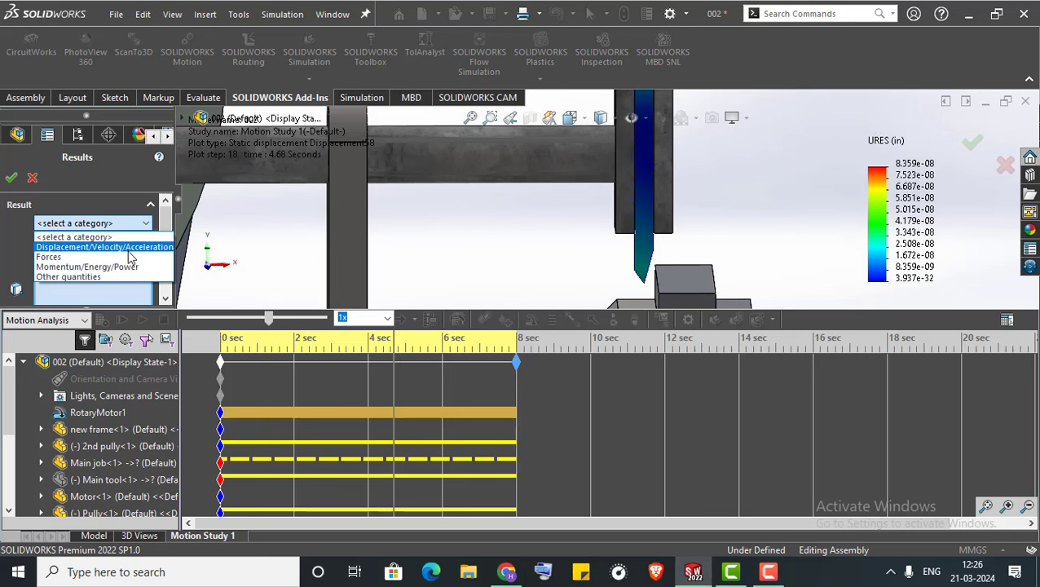
left_click(129, 258)
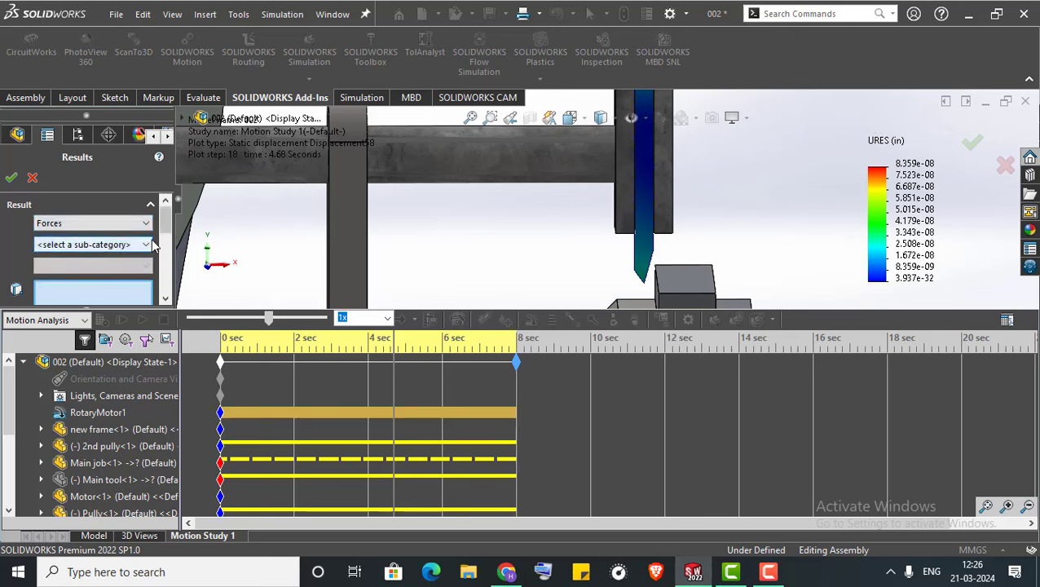
left_click(146, 244)
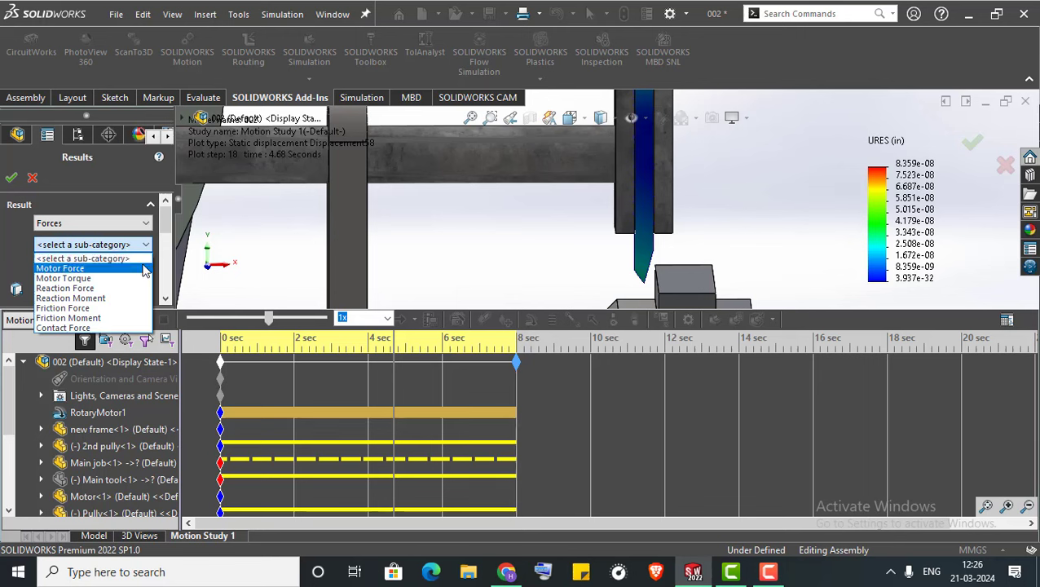
left_click(144, 269)
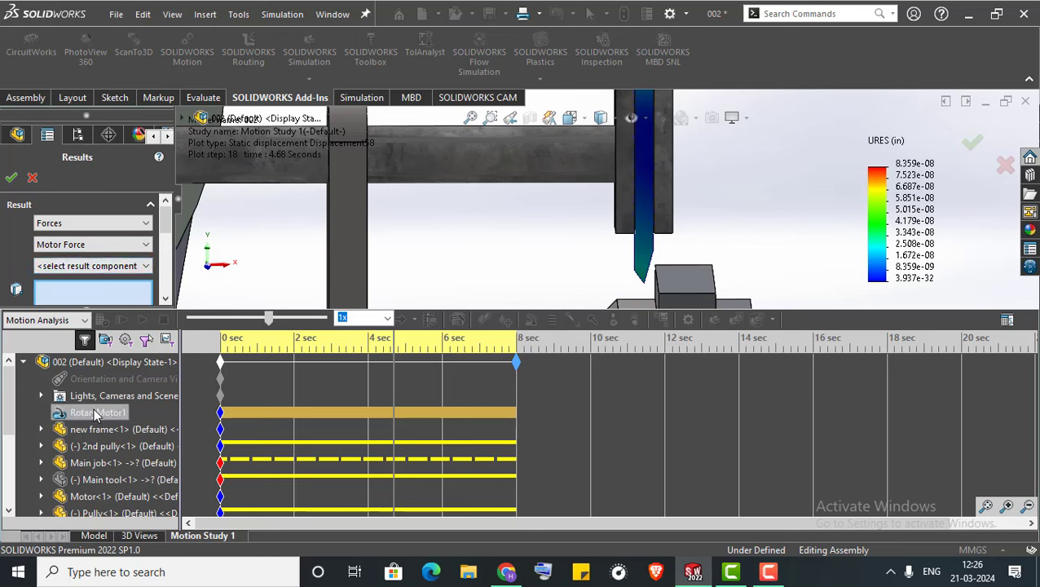
left_click(119, 267)
left_click(104, 290)
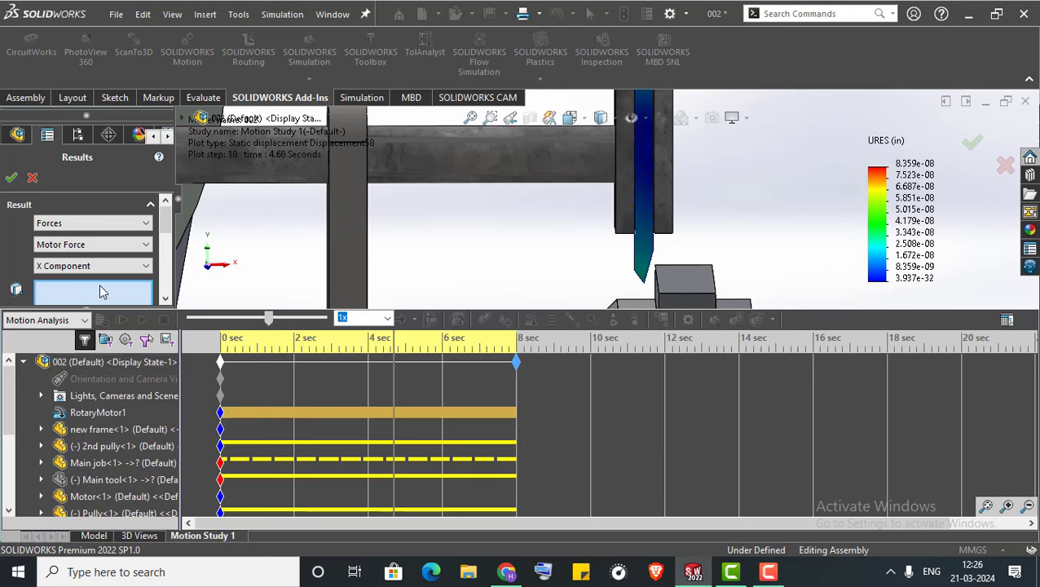
scroll(163, 234, "down", 1)
scroll(163, 234, "down", 1)
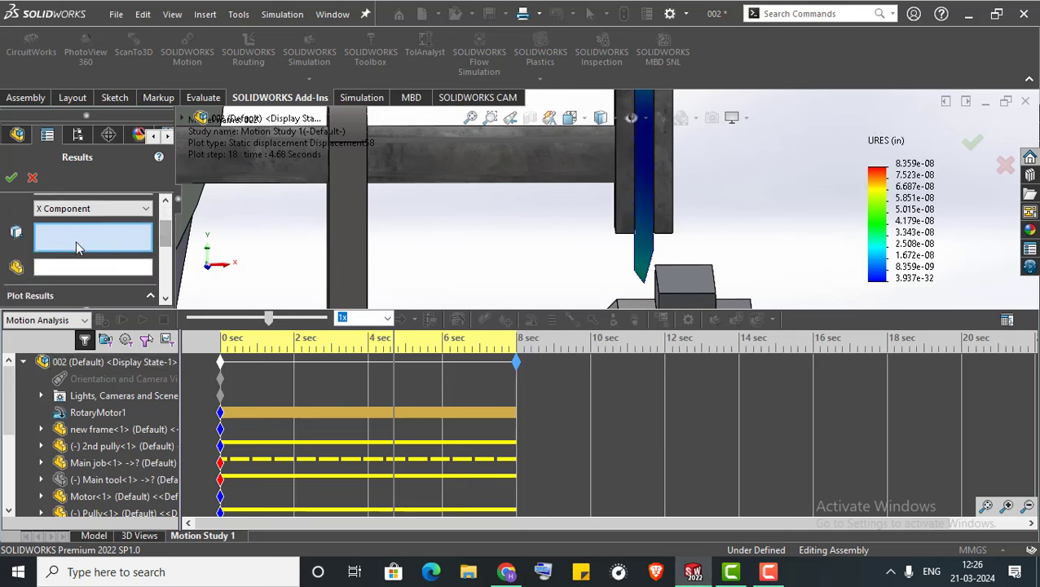
scroll(164, 244, "up", 1)
scroll(164, 228, "up", 1)
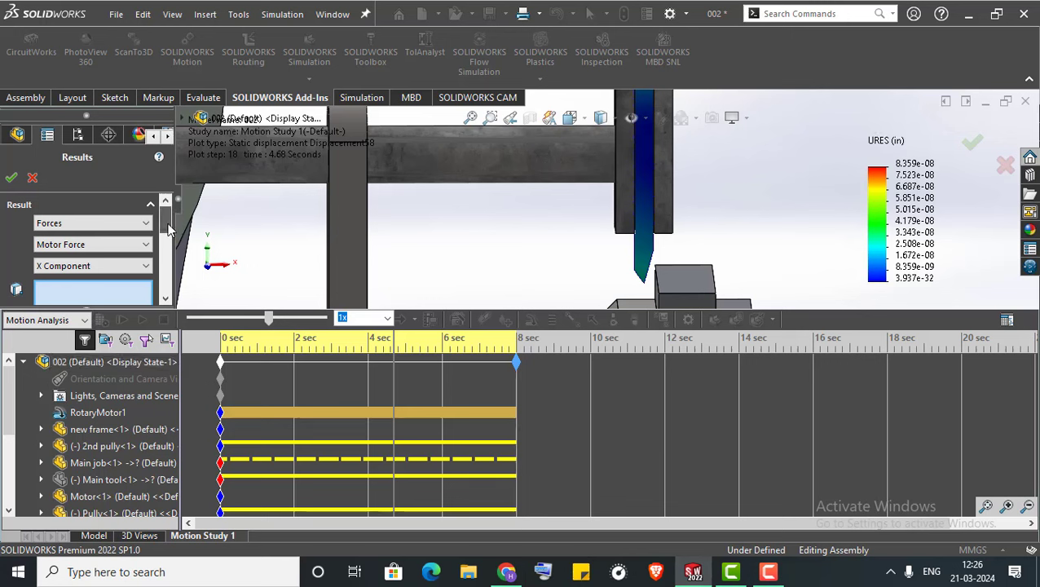
left_click(11, 179)
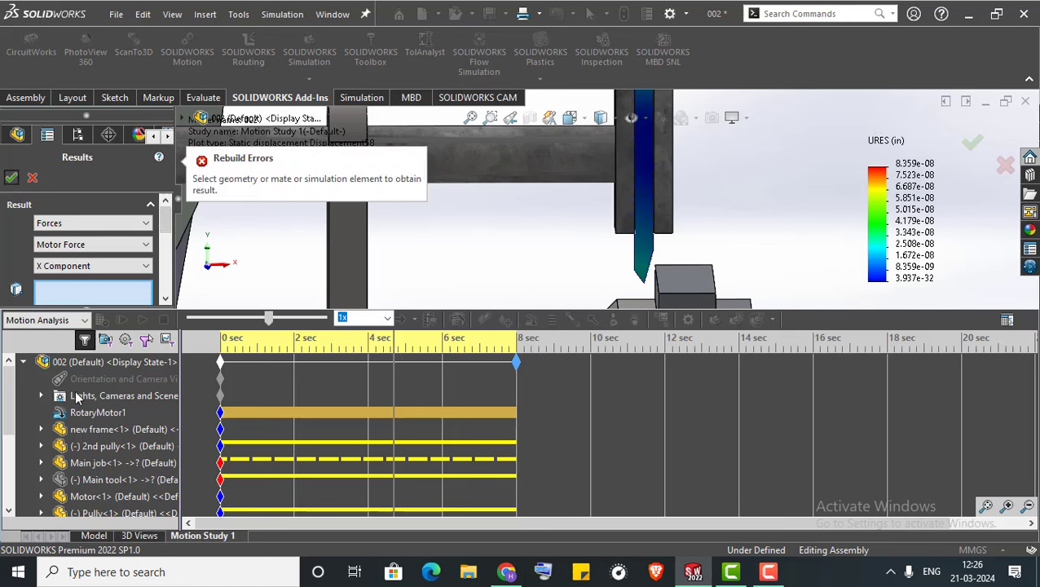
Switch the graph to Linear Acceleration X Component, then cancel the unfinished plot
left_click(58, 226)
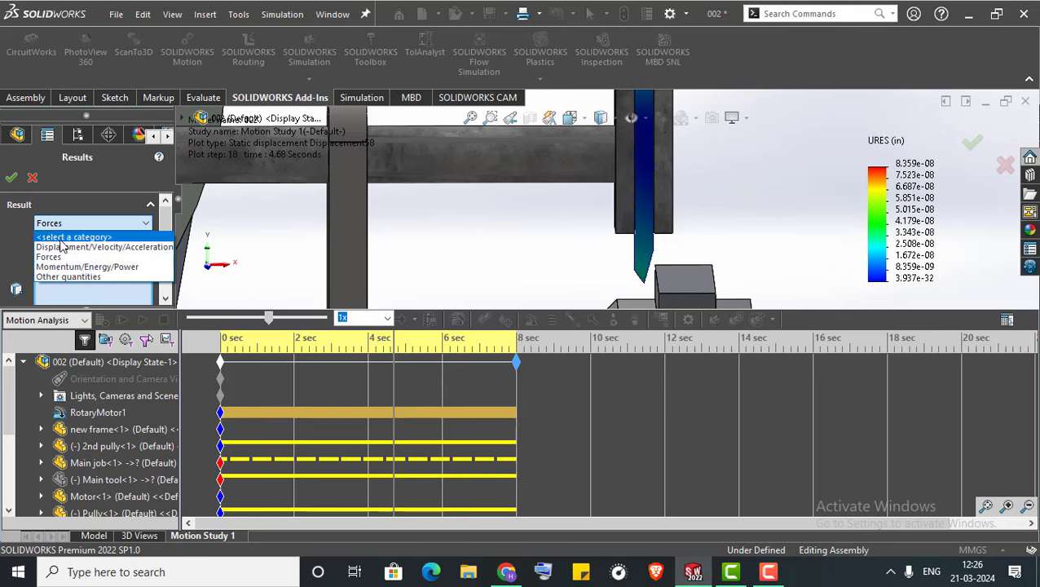
left_click(66, 246)
left_click(69, 244)
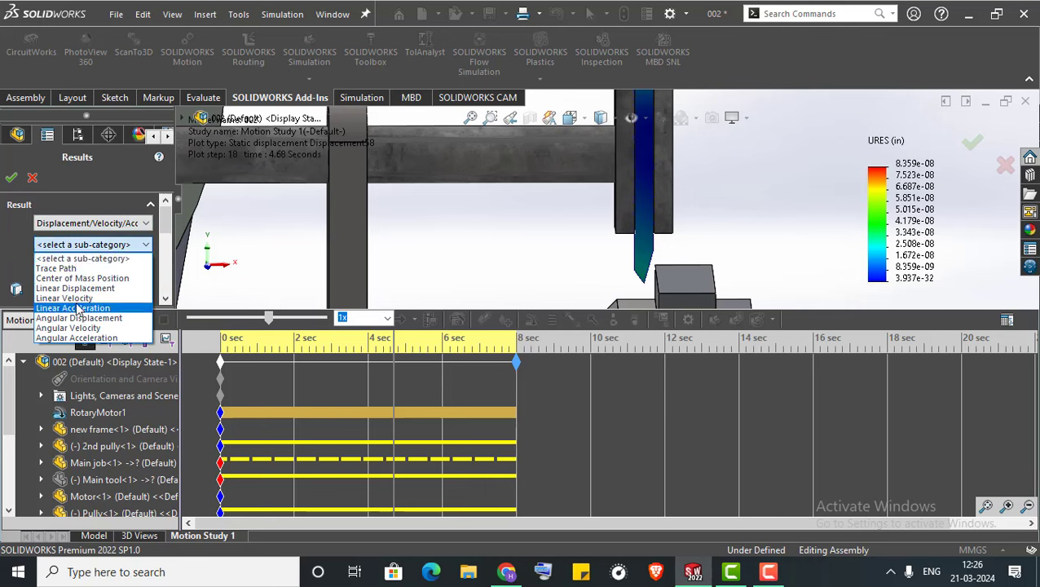
left_click(78, 309)
left_click(82, 265)
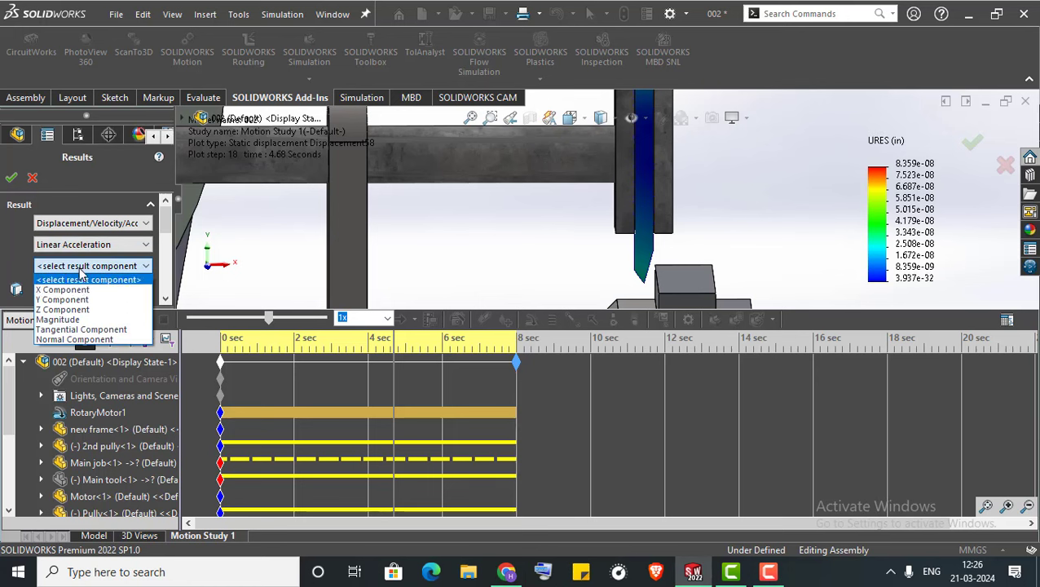
left_click(86, 298)
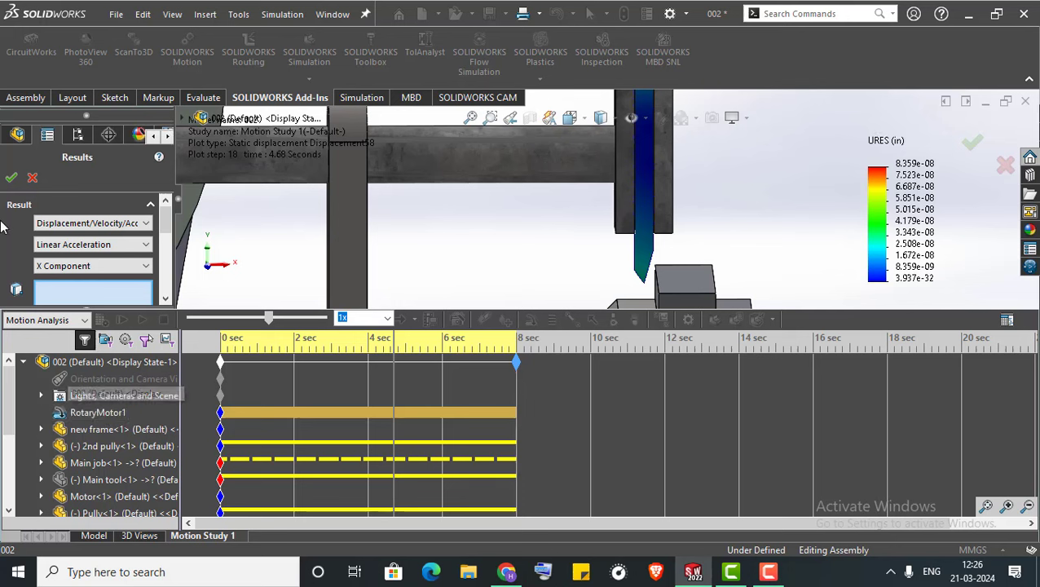
left_click(10, 178)
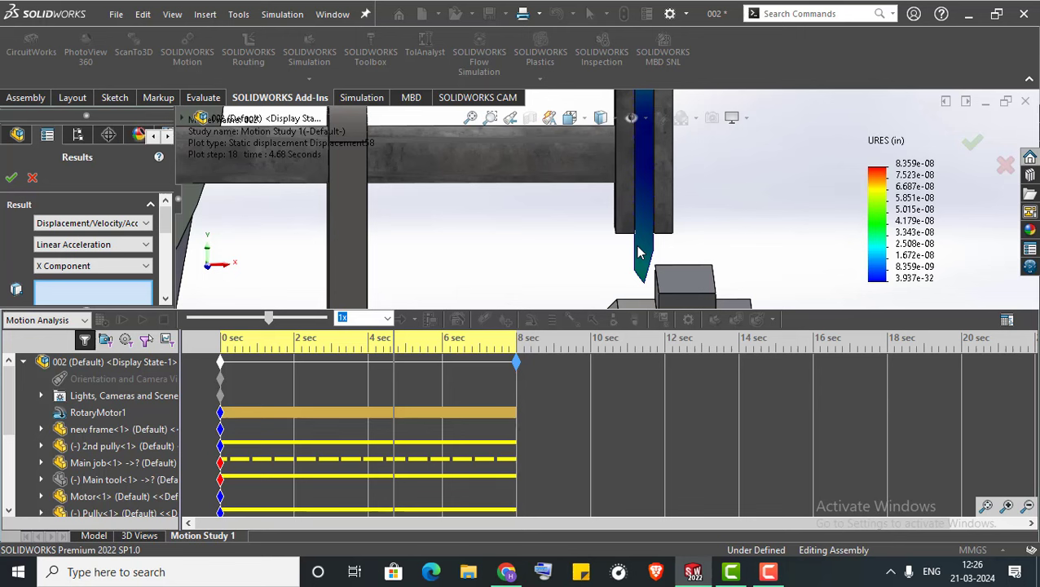
left_click(33, 178)
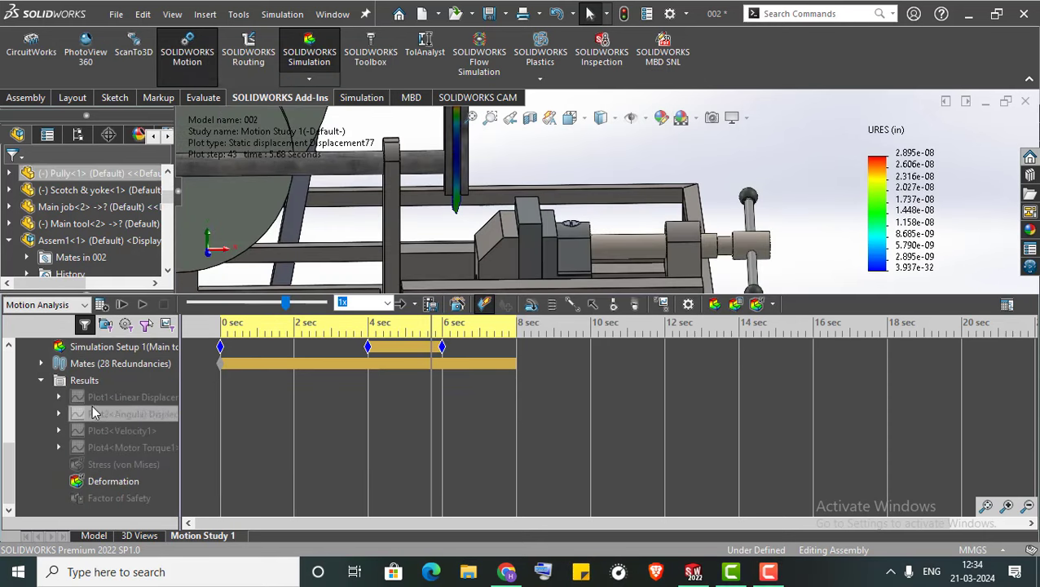
Show the Plot1 Linear Displacement1 graph and set the study time to 4.88 s
right_click(93, 398)
left_click(147, 447)
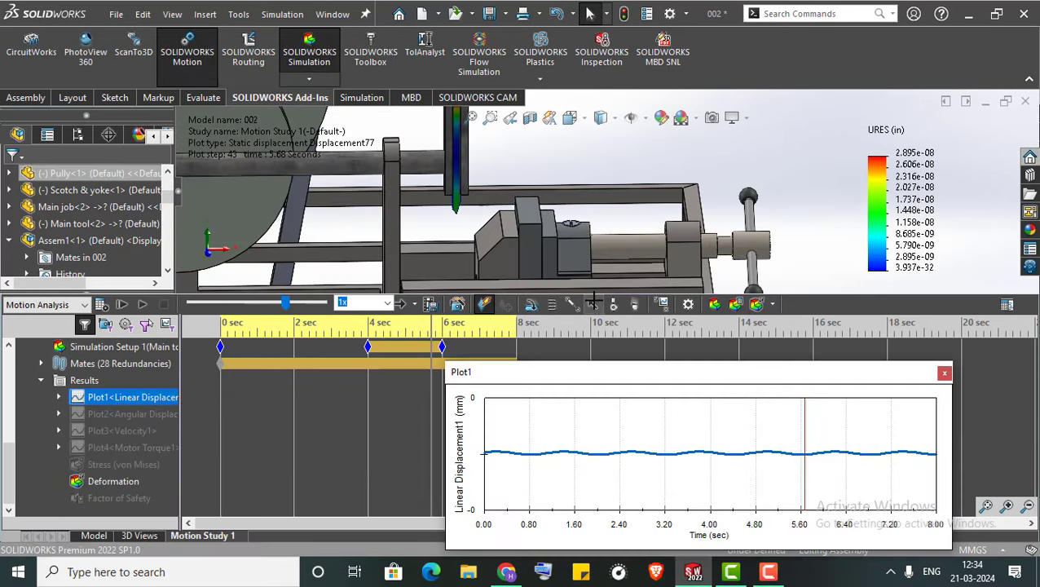
left_click_drag(431, 388, 383, 383)
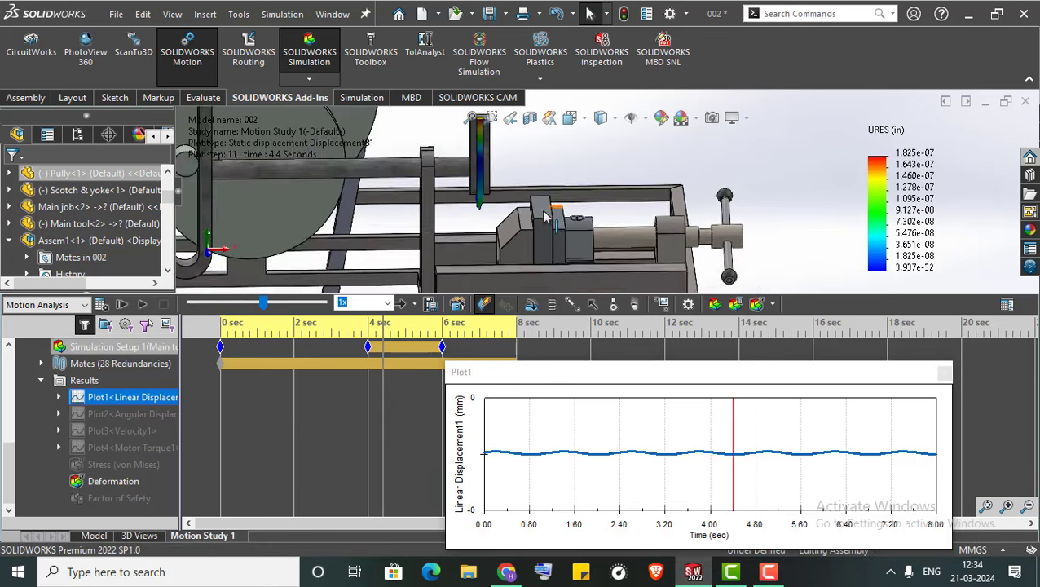
scroll(542, 216, "down", 3)
scroll(521, 228, "down", 2)
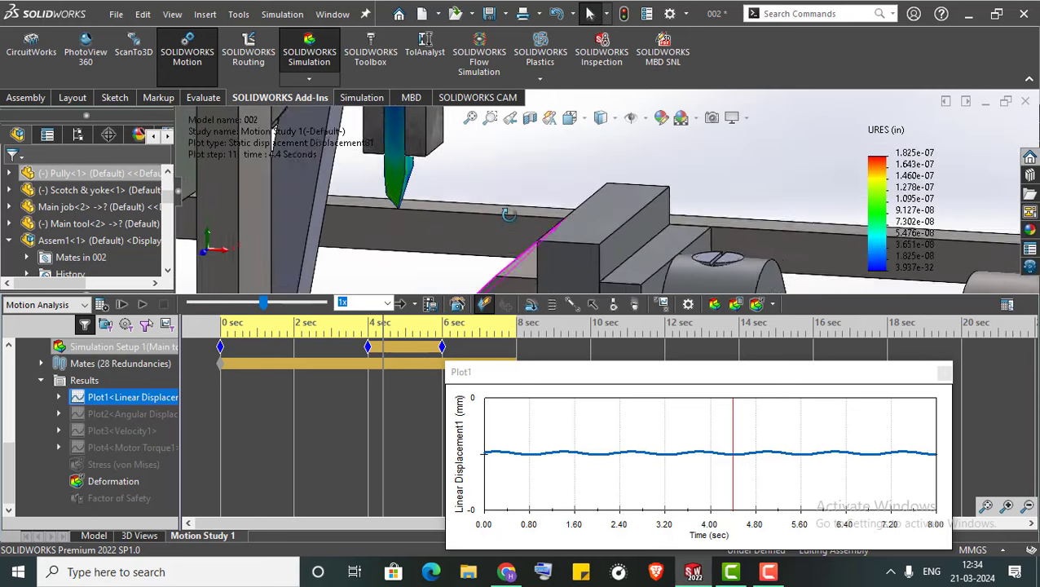
middle_click_drag(506, 213, 499, 220)
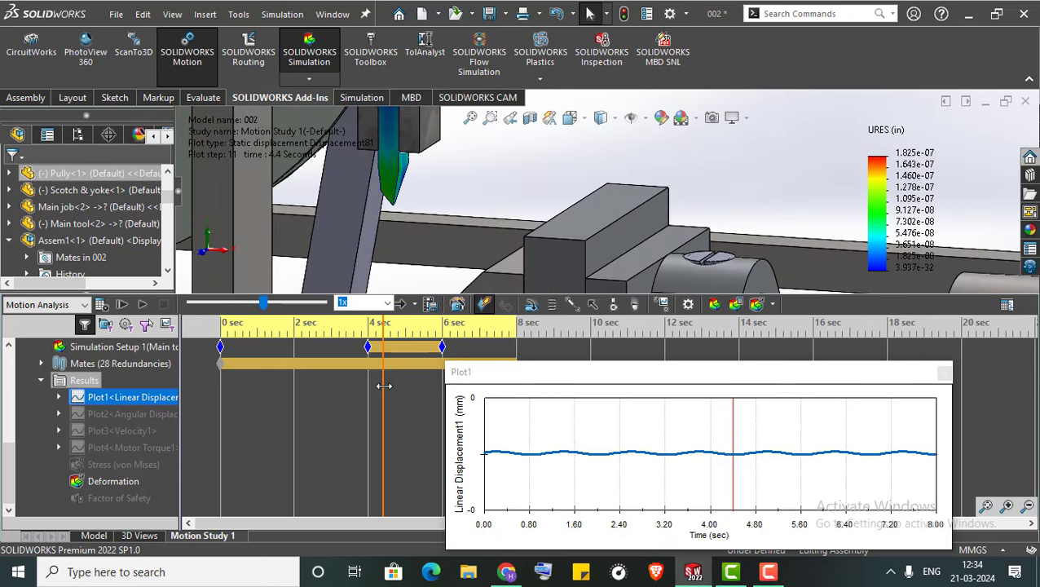
left_click_drag(383, 385, 401, 383)
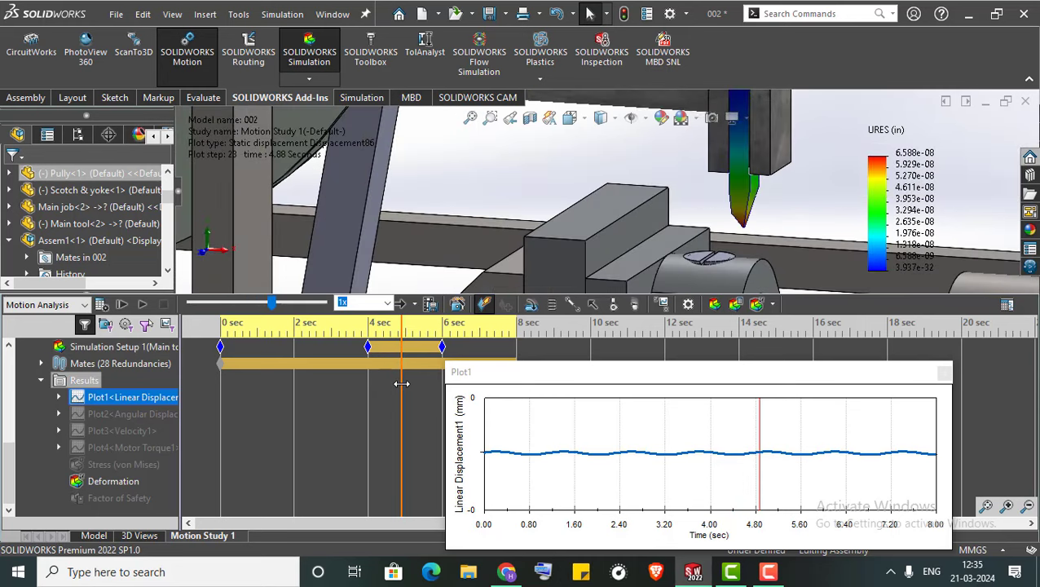
Expand Plot4 and display the Motor Torque1 graph
left_click(147, 452)
double_click(148, 452)
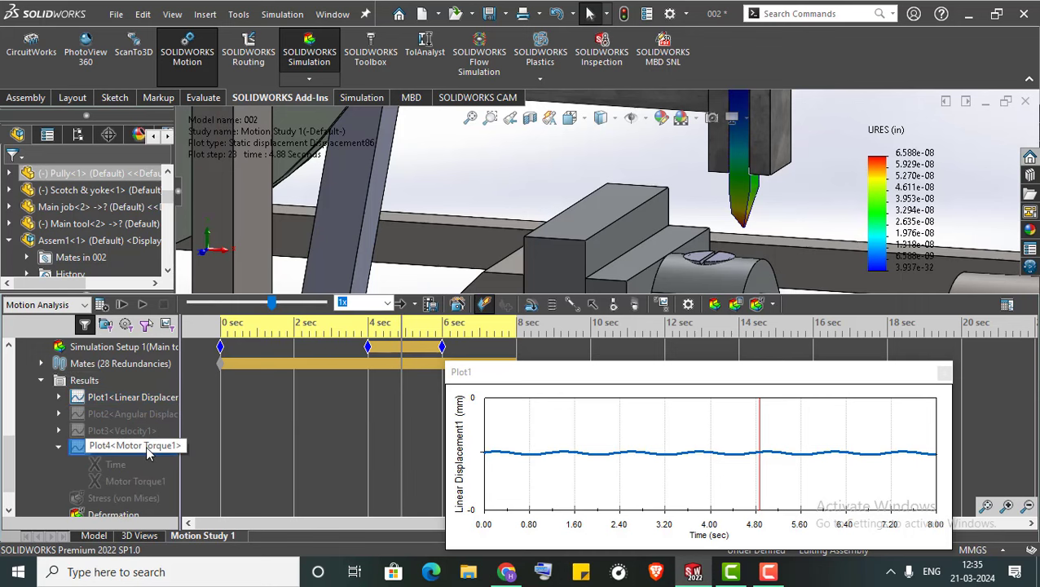
right_click(147, 452)
left_click(188, 338)
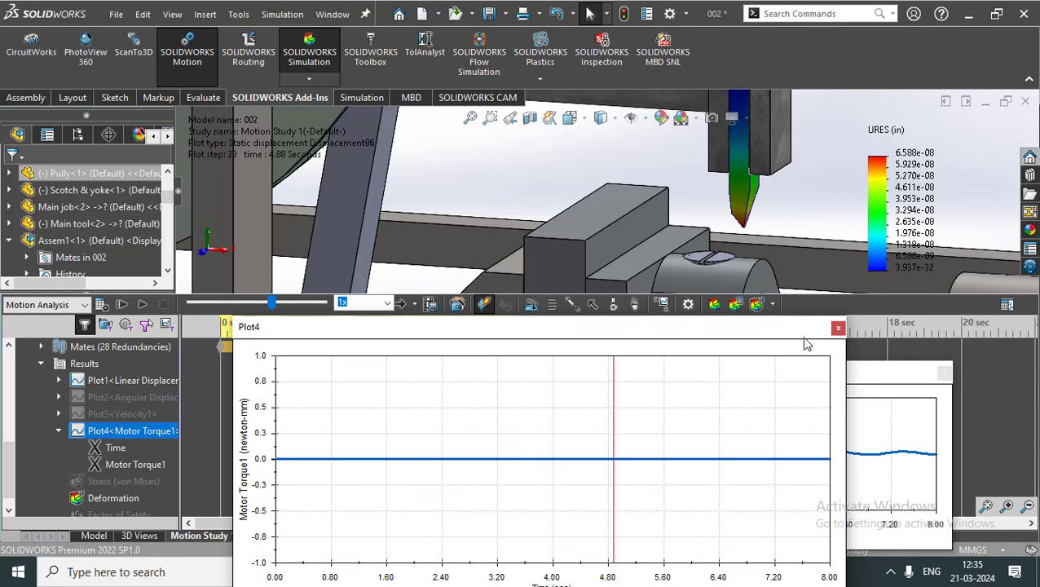
Swap the torque and displacement graphs for the Velocity1 graph, read it at 5 s, then close it
left_click(837, 327)
right_click(126, 413)
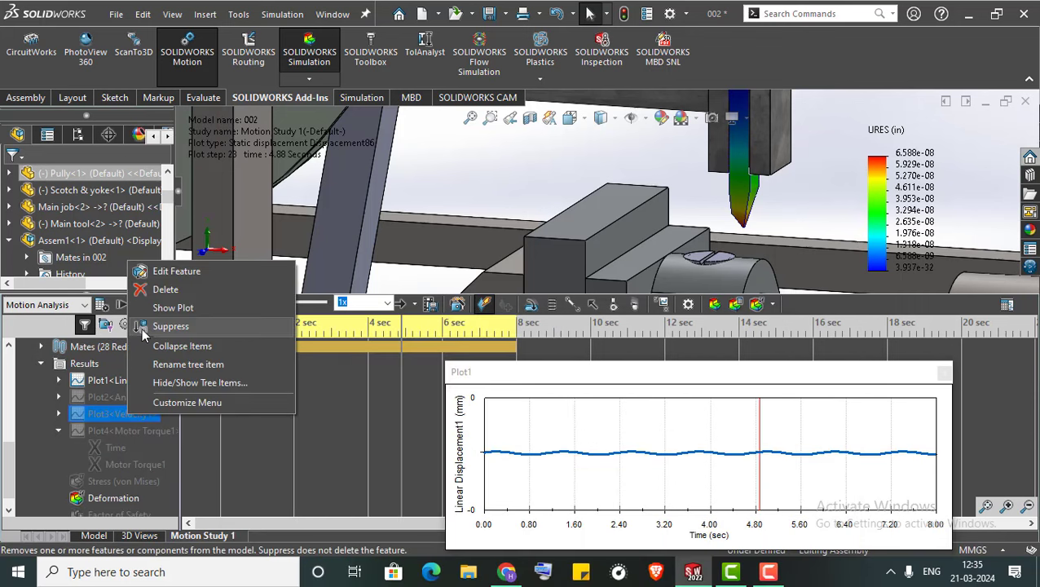
left_click(173, 307)
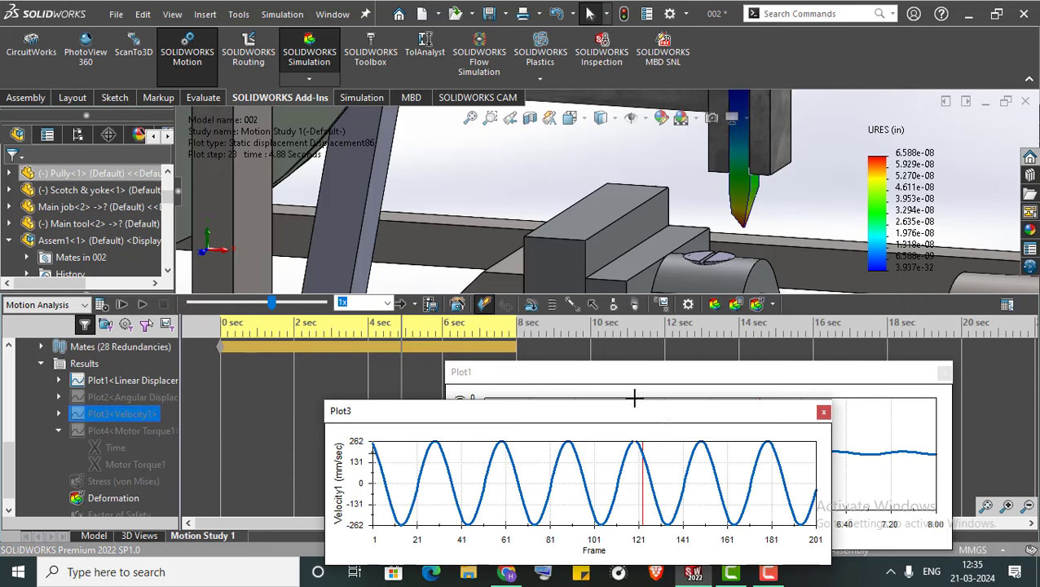
left_click(944, 373)
left_click_drag(608, 412, 772, 364)
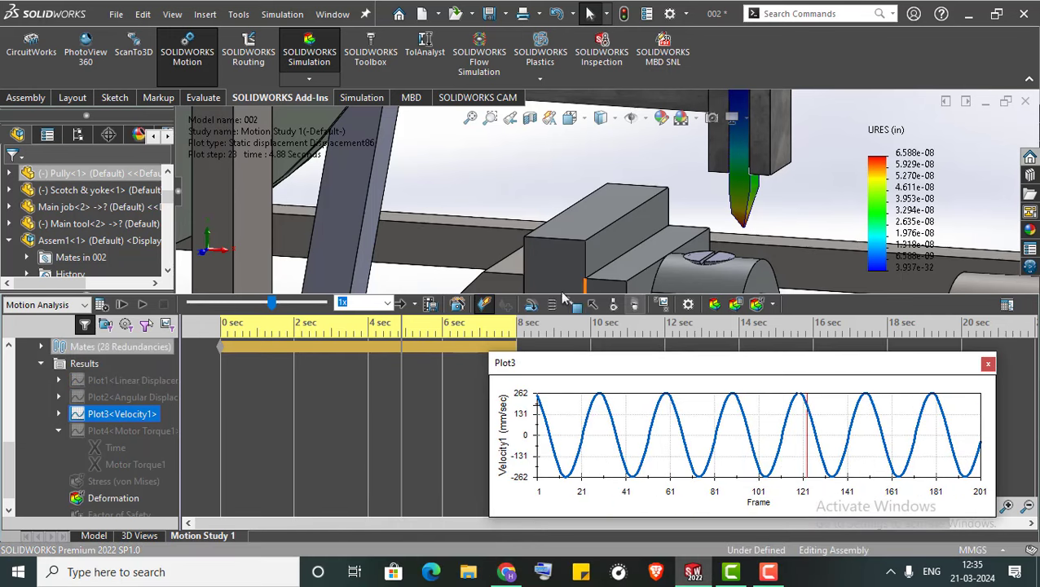
mouse_move(398, 379)
left_mouse_down()
mouse_move(416, 379)
mouse_move(369, 374)
left_mouse_up()
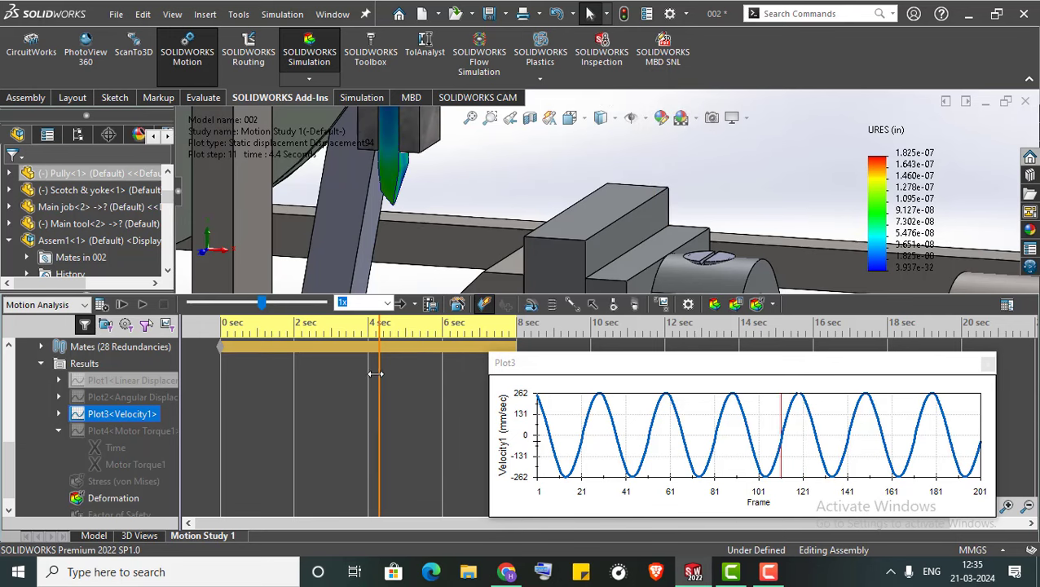
left_click(987, 365)
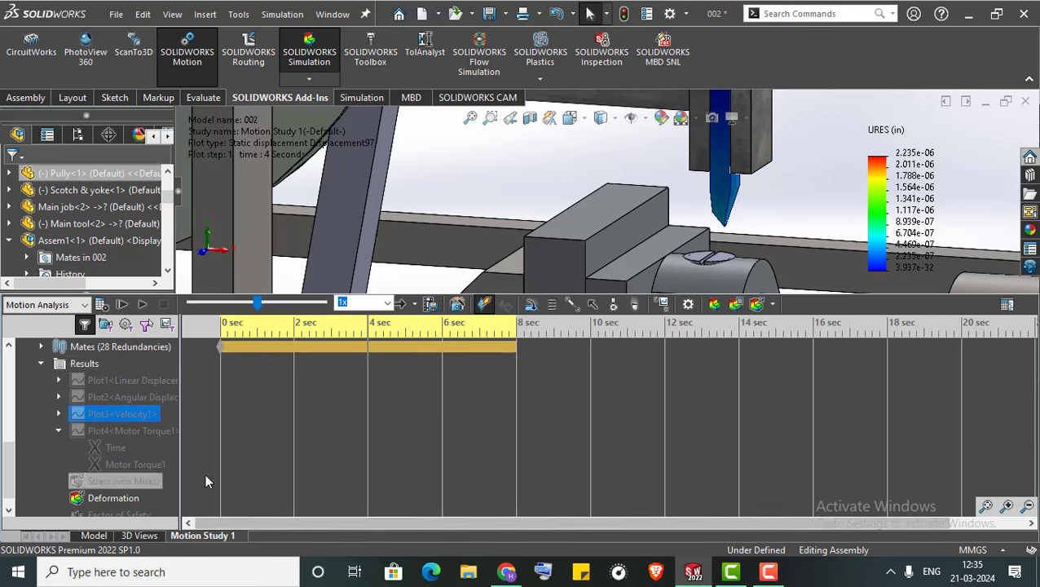
Return to the Model tab and orbit to view the assembly from the other side
scroll(204, 473, "up", 5)
scroll(203, 473, "up", 3)
scroll(393, 287, "up", 2)
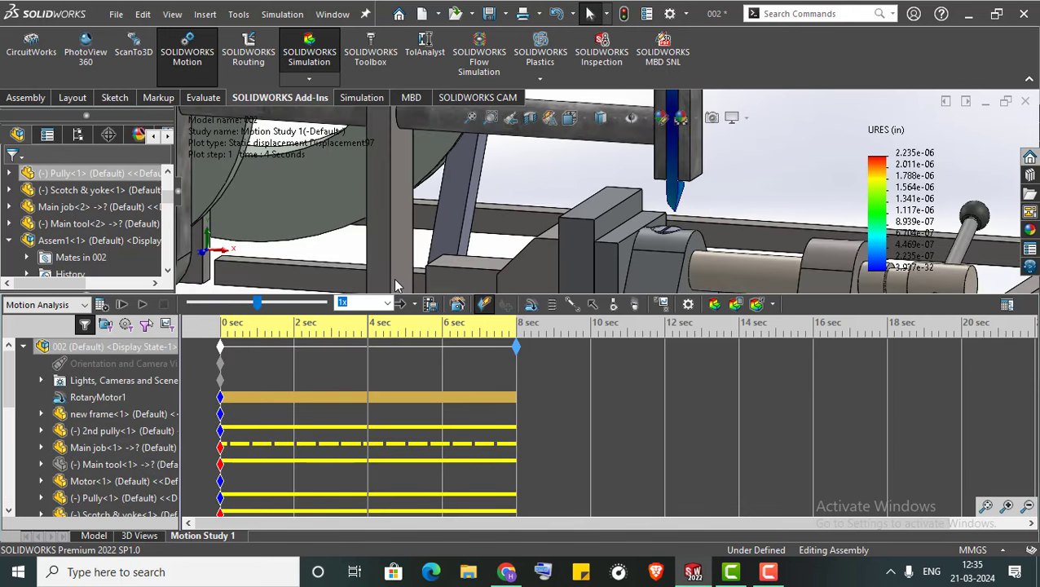
left_click(94, 536)
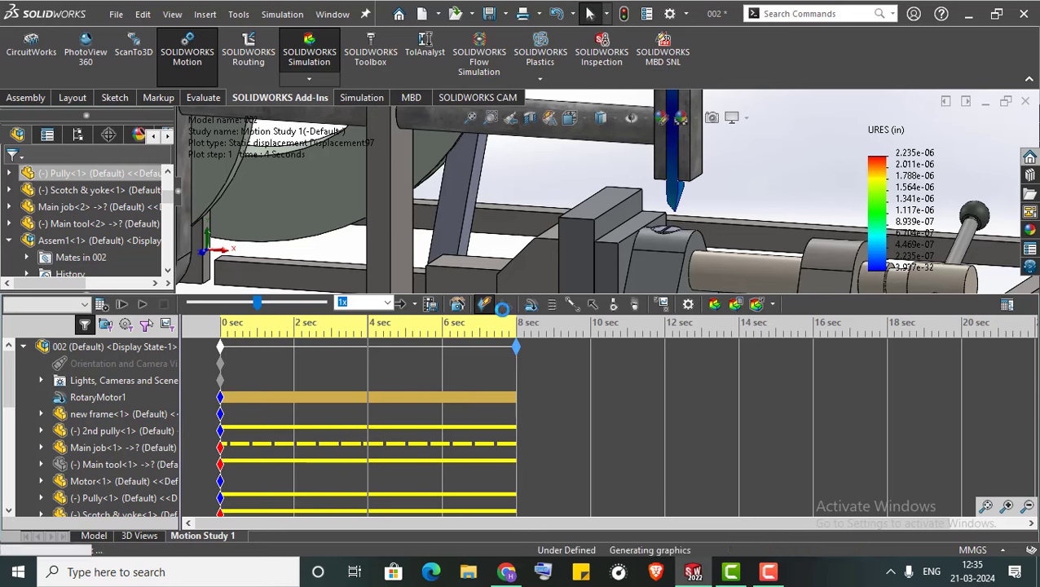
middle_click_drag(340, 366, 543, 341)
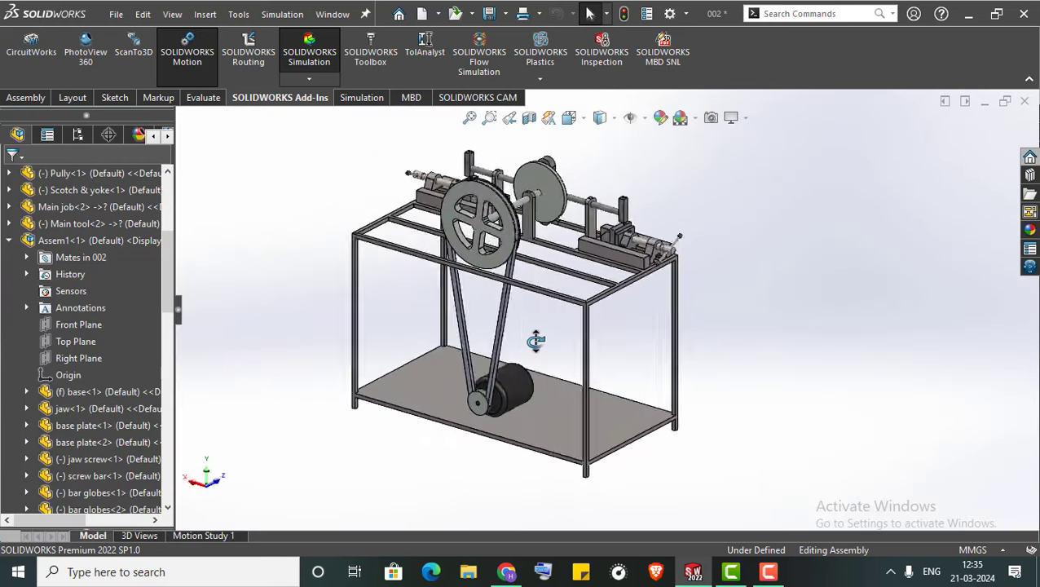